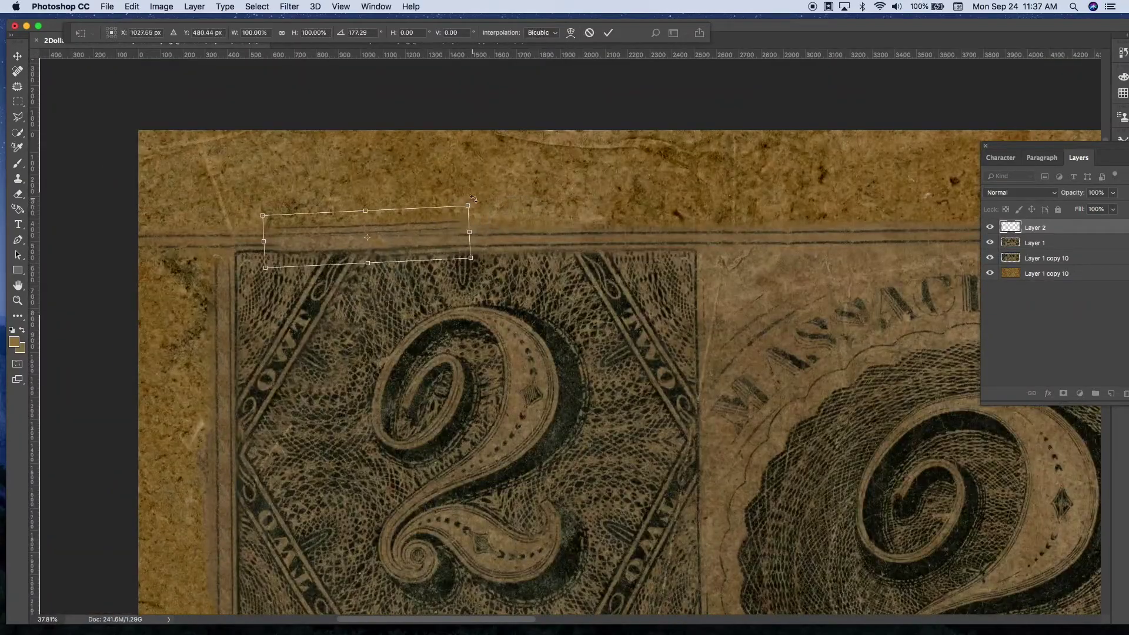
- Copy the selected border strip to a new layer and slide it left over the broken top border
scroll(527, 296, left, 4)
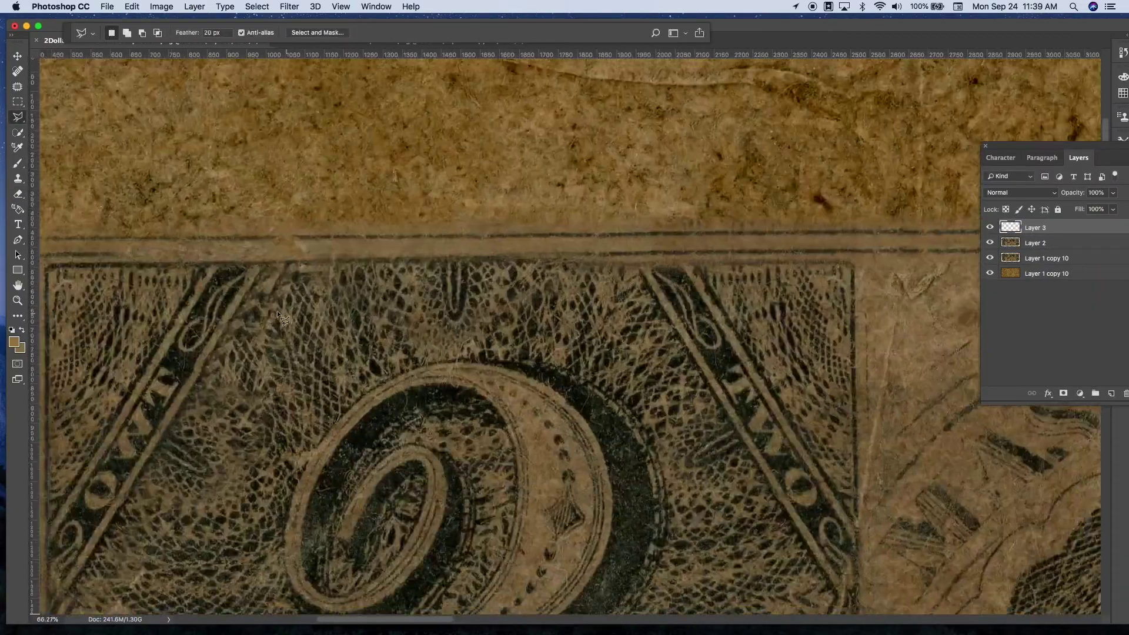
scroll(277, 310, left, 3)
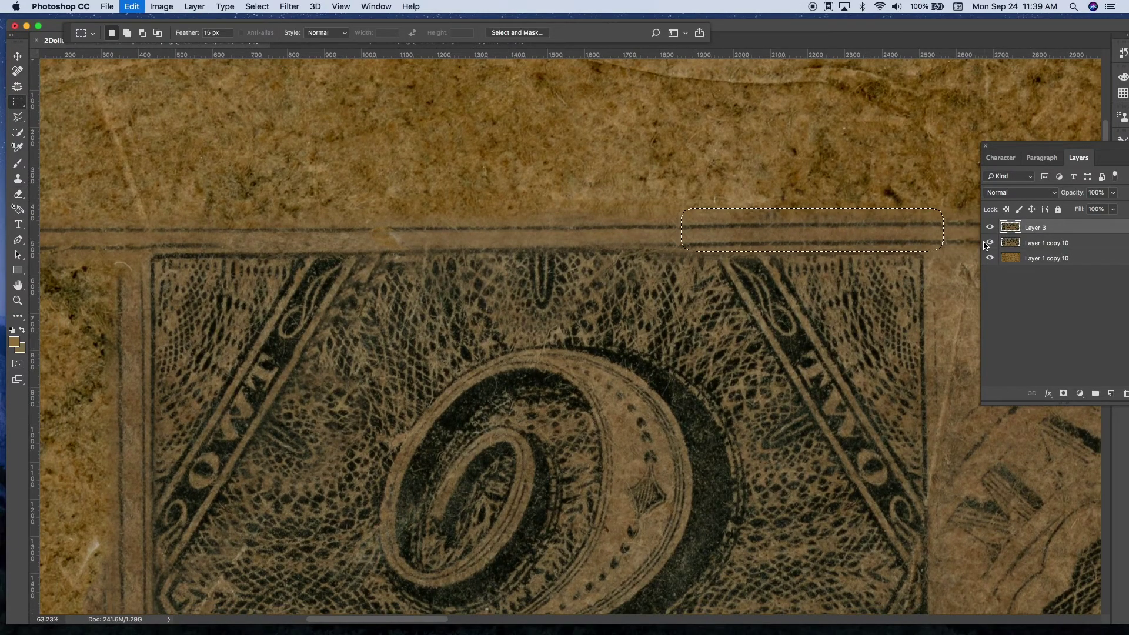
key(ctrl+j)
key(ctrl+t)
drag(937, 223, 458, 232)
- Duplicate the border patch, merge the patch layers, and select a thin strip along the panel's left edge
key(ctrl+j)
key(ctrl+t)
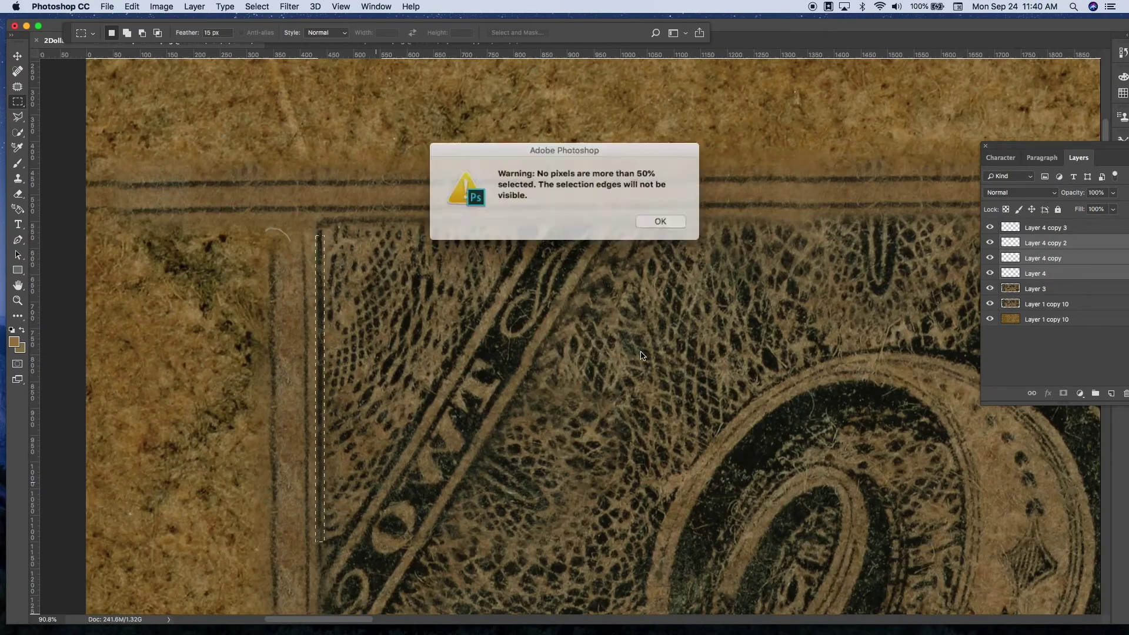
key(Return)
drag(314, 217, 325, 520)
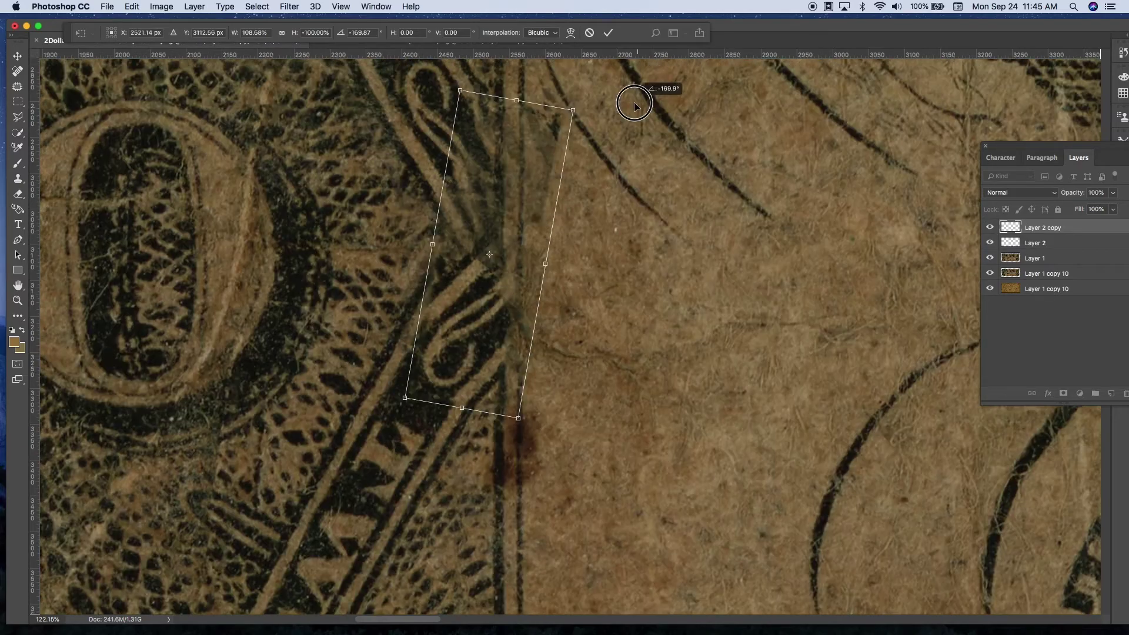
- Place the rotated patch on the TWO panel's right border and warp it to follow the border lines
drag(630, 106, 481, 159)
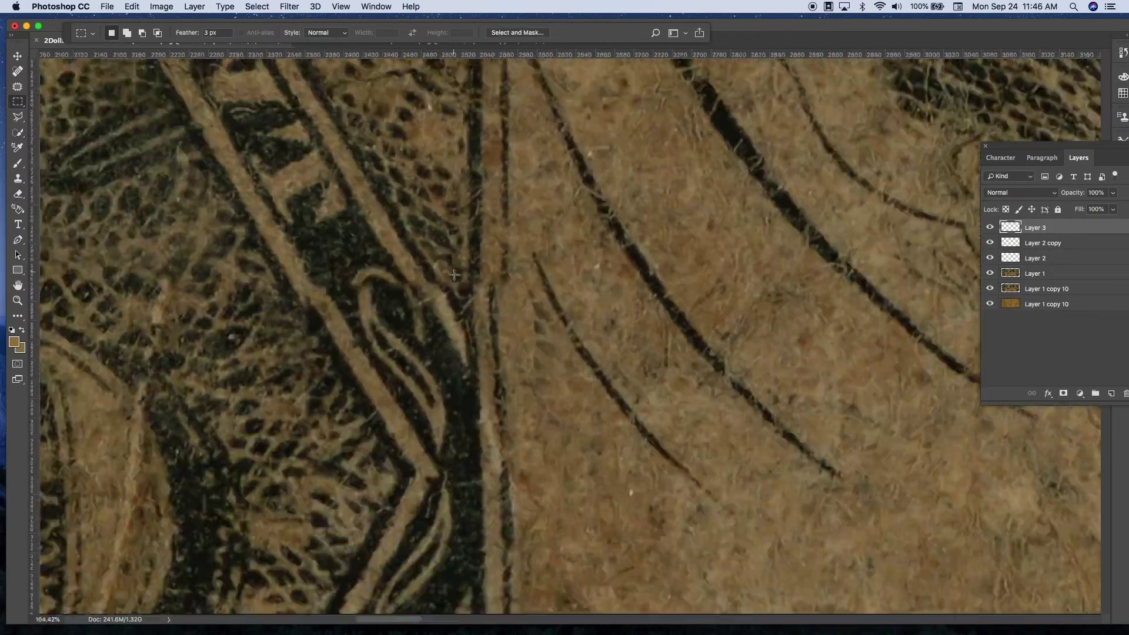
right_click(478, 241)
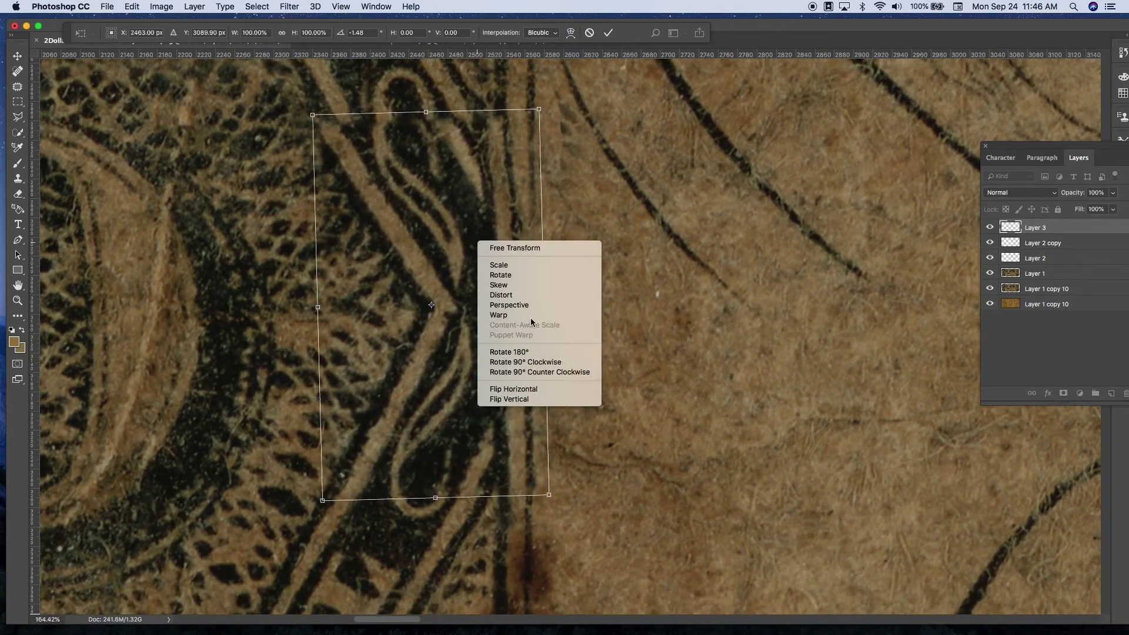
click(529, 315)
drag(538, 110, 552, 100)
drag(323, 500, 337, 480)
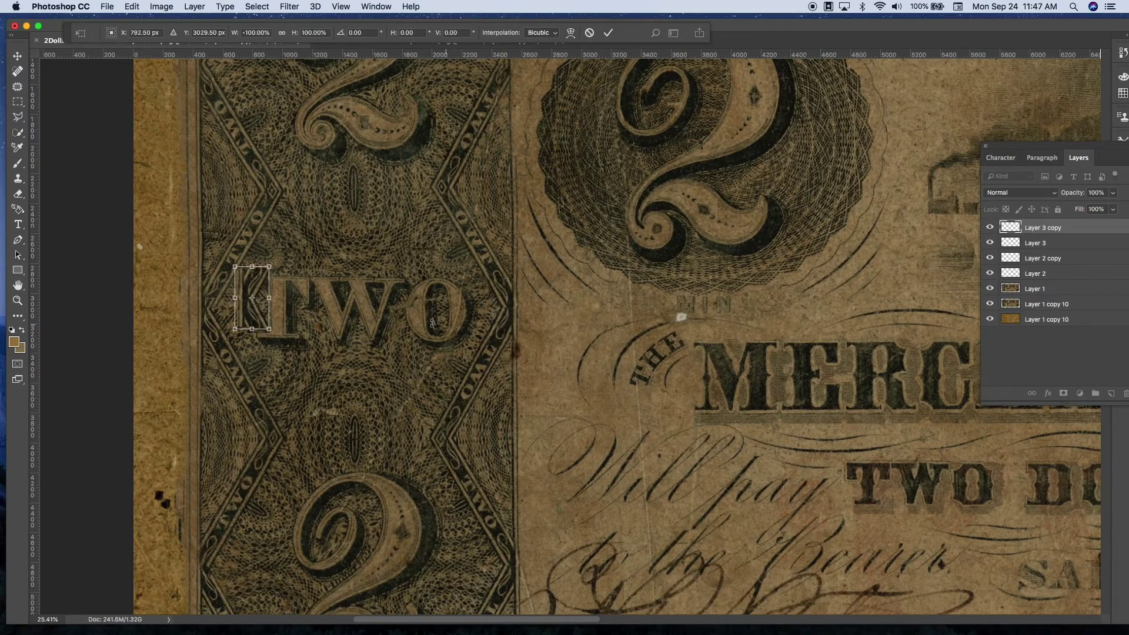
- Commit the rotated patch and fit it against the left panel's right border beside the upper 2
scroll(209, 299, up, 5)
key(Return)
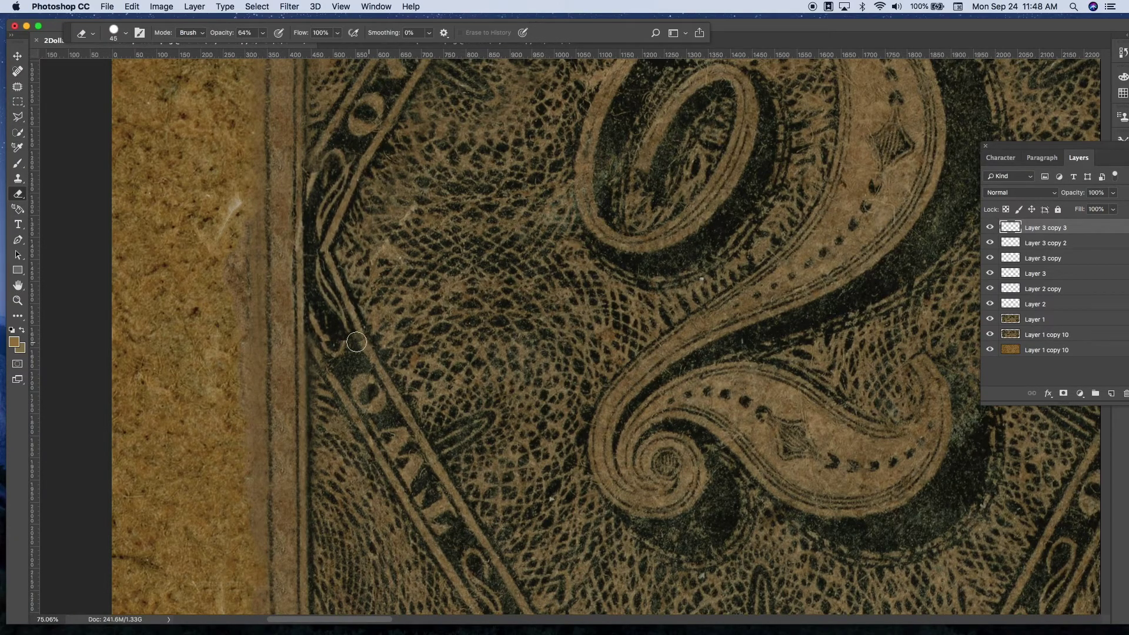
scroll(375, 288, down, 5)
scroll(559, 302, up, 5)
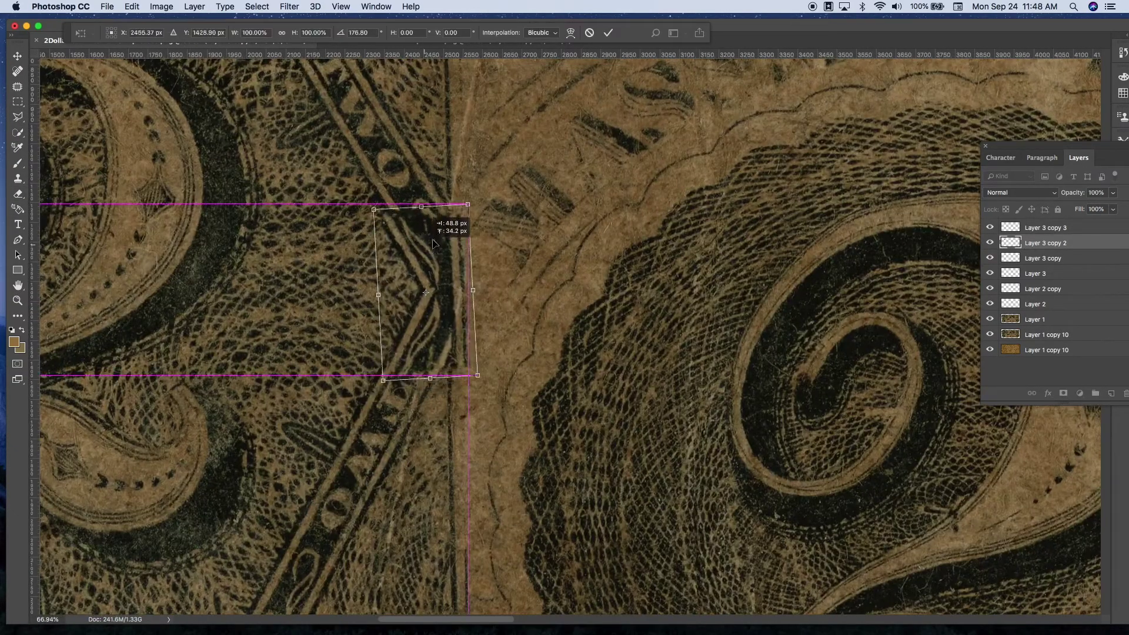
drag(447, 223, 440, 261)
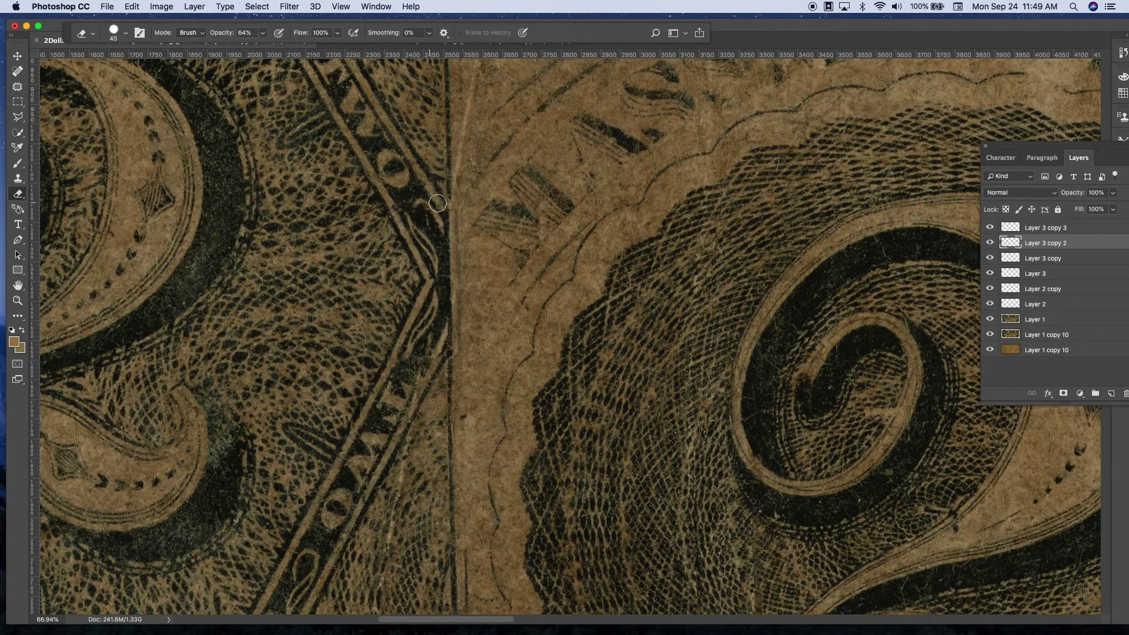
scroll(495, 257, down, 5)
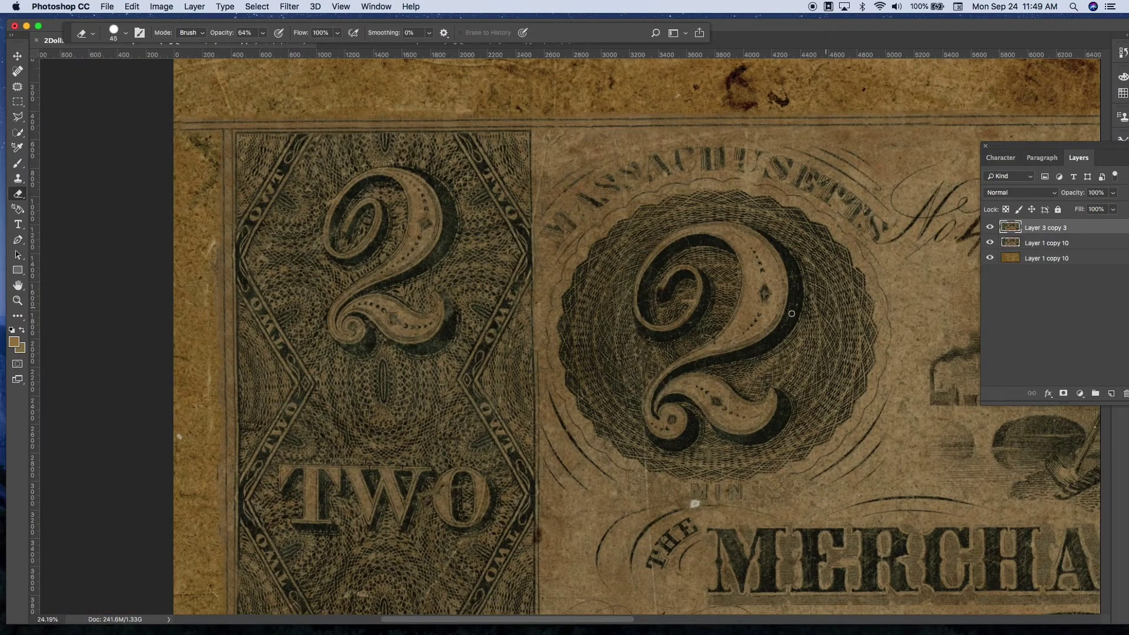
scroll(791, 313, down, 5)
- Copy the selected band to a new layer, flip it vertically and rotate it onto the right border
key(ctrl+j)
key(ctrl+t)
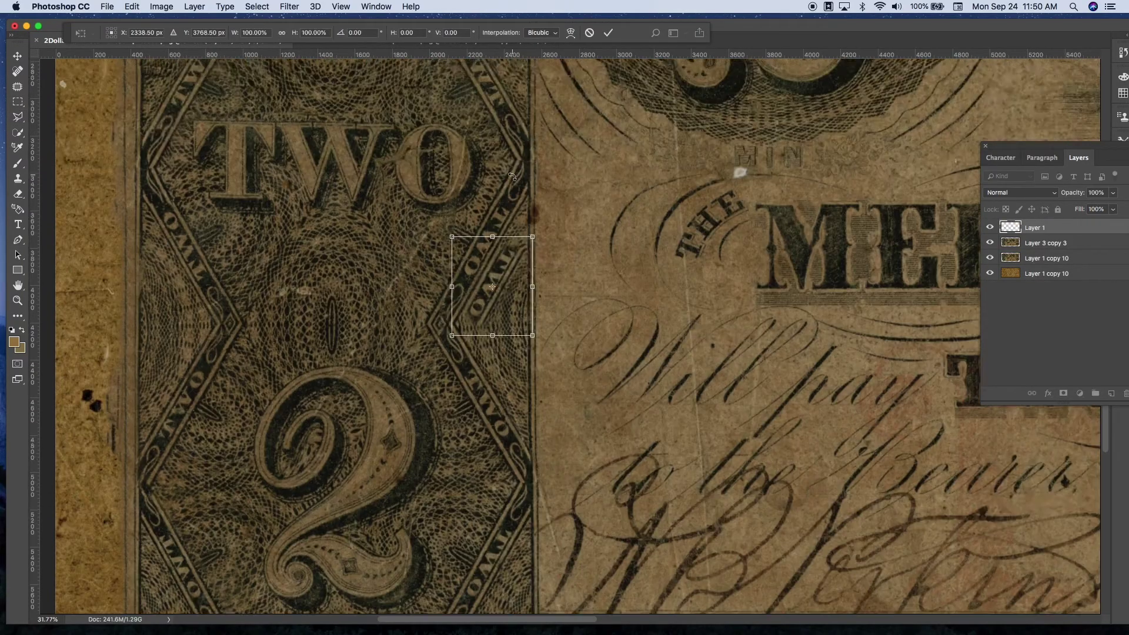
scroll(516, 189, up, 5)
drag(428, 197, 636, 298)
right_click(605, 327)
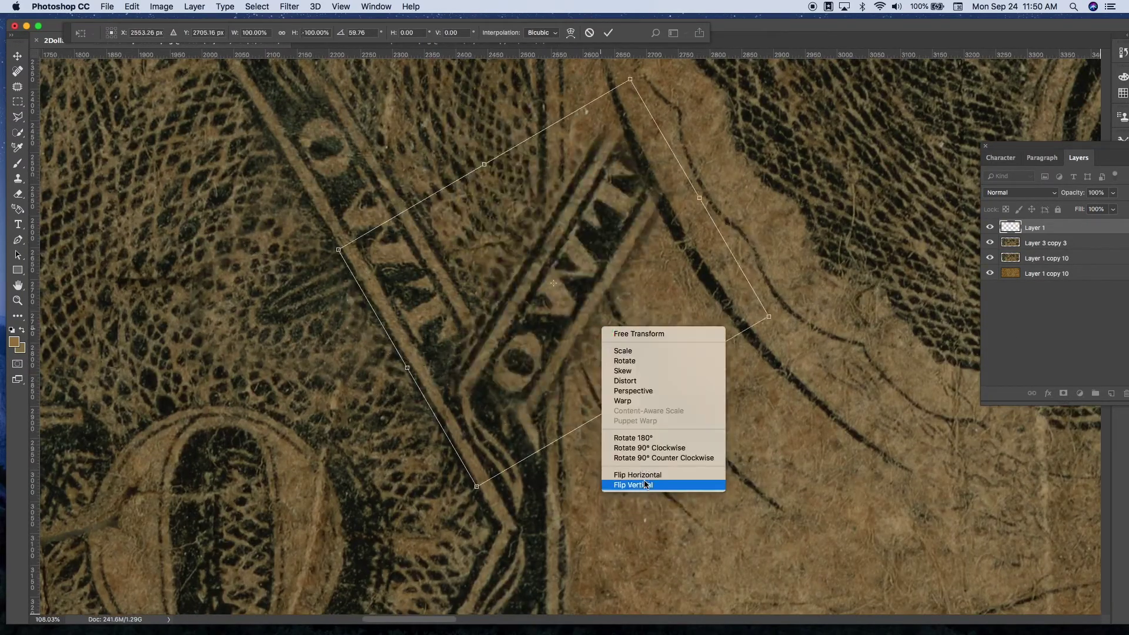
click(643, 483)
mouse_move(643, 483)
mouse_down()
mouse_move(517, 429)
mouse_move(458, 332)
mouse_up()
- Duplicate the band patch, rotate it to about 1° at 100% opacity, and fit the whole note in view
key(Return)
key(ctrl+alt+t)
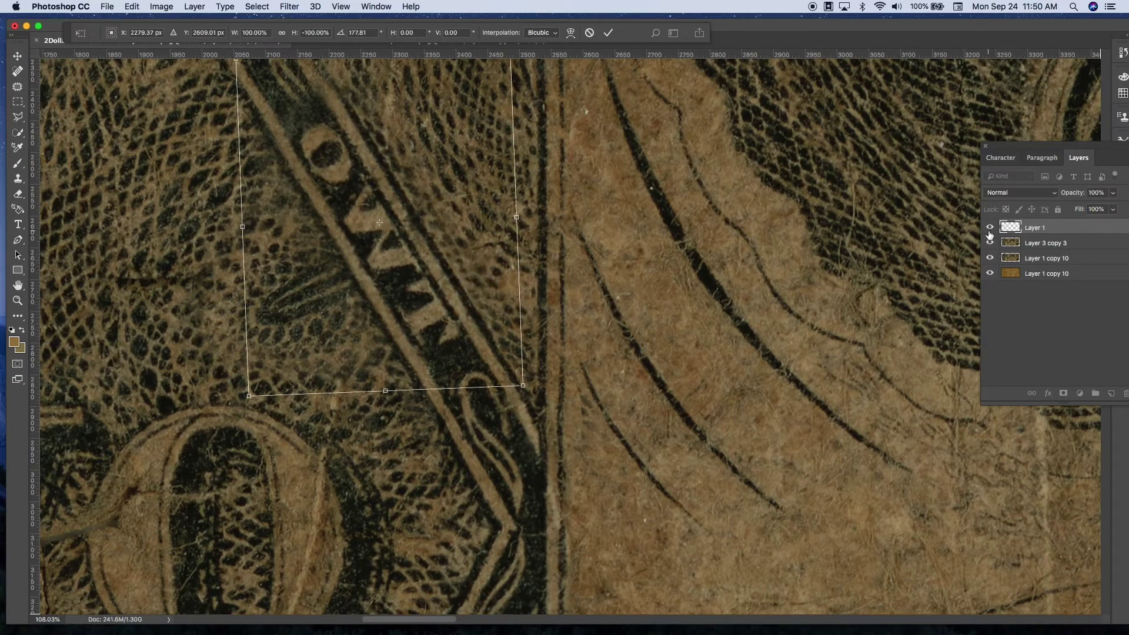
scroll(580, 451, down, 3)
mouse_move(553, 349)
mouse_down()
mouse_move(561, 189)
mouse_move(552, 204)
mouse_up()
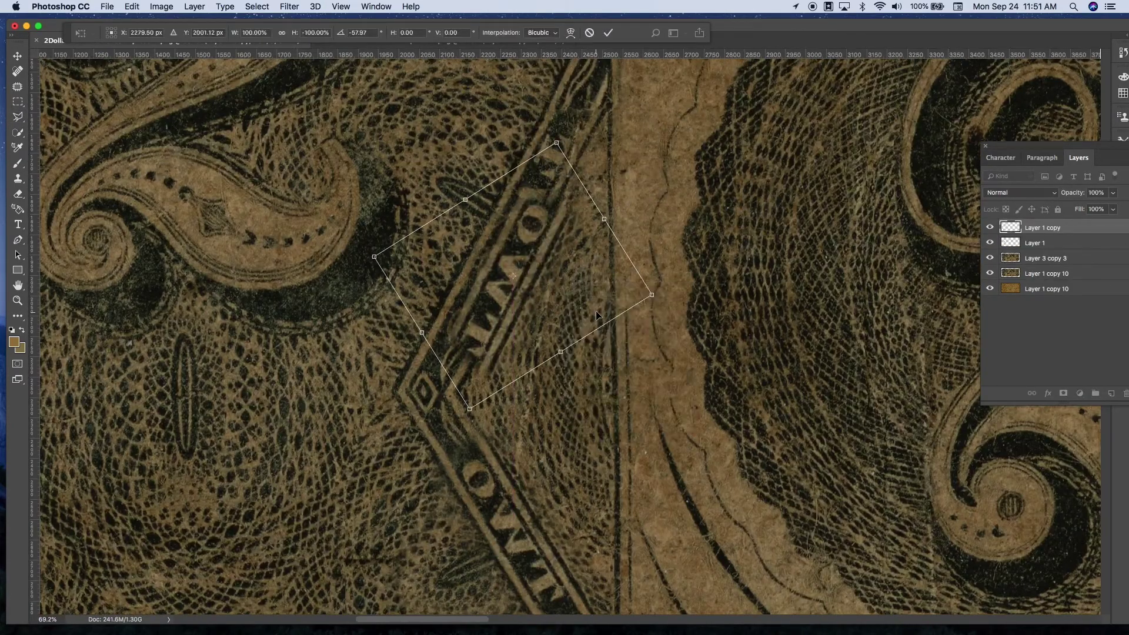
drag(623, 311, 605, 154)
drag(639, 347, 619, 179)
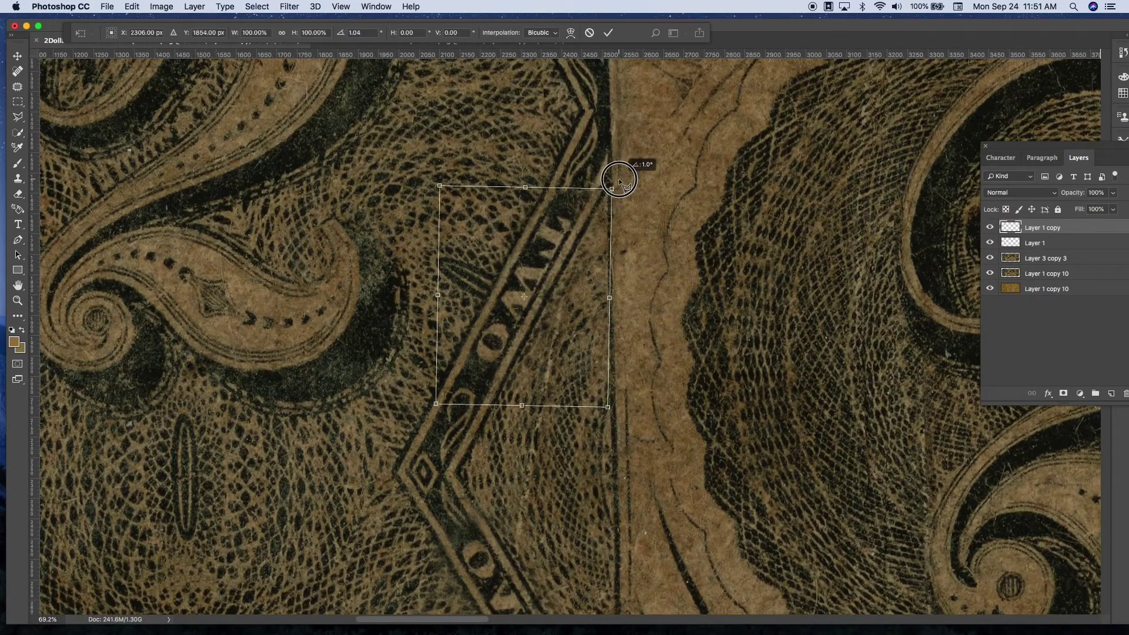
key(0)
key(ctrl+0)
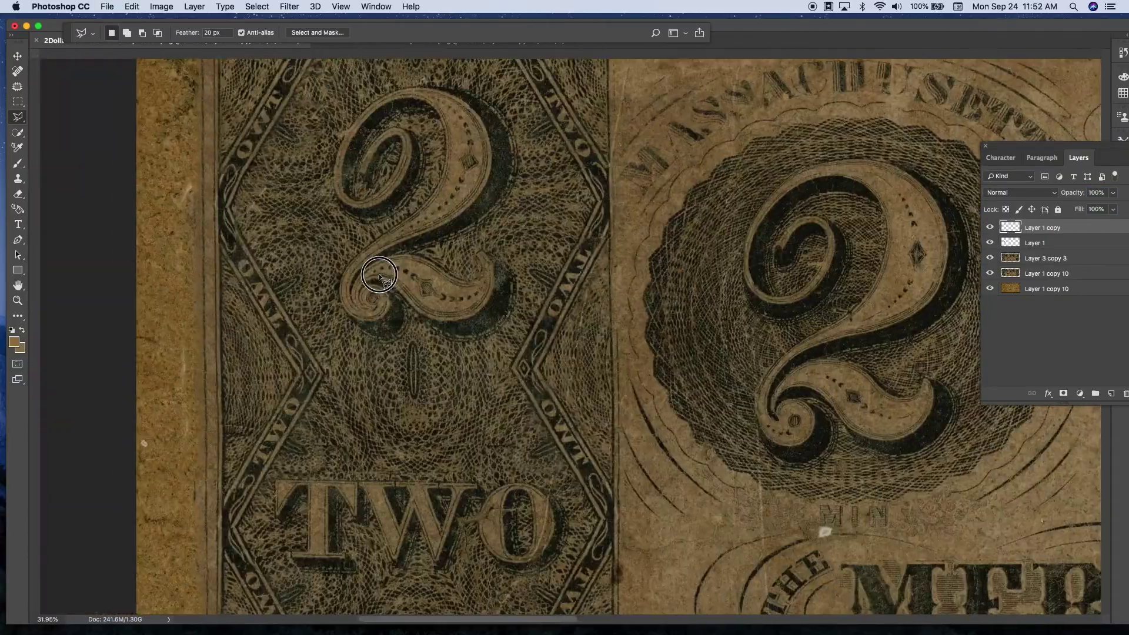
- Merge the patch layers and lasso the corner ornament below the oval vignette
key(ctrl+e)
scroll(364, 343, up, 5)
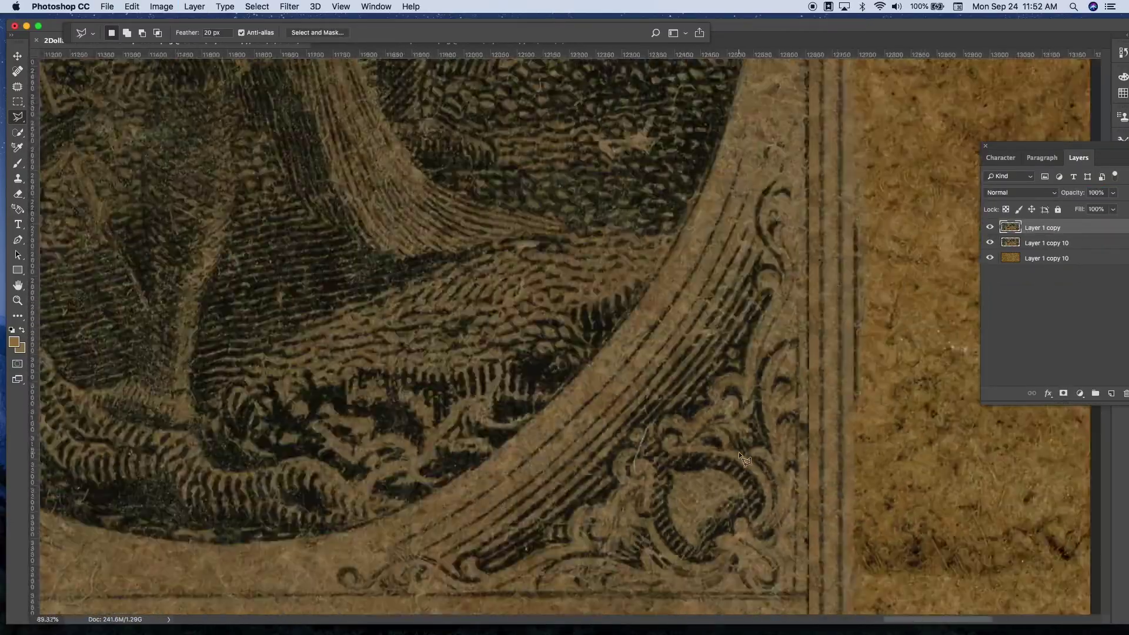
scroll(352, 470, up, 3)
key(j)
scroll(353, 294, up, 2)
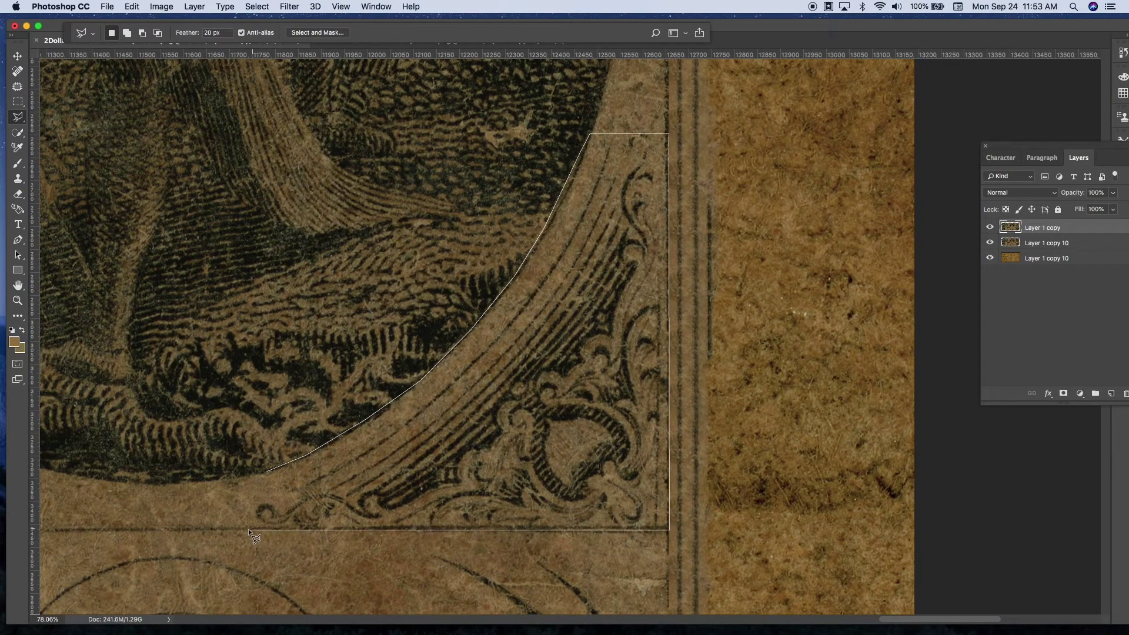
click(252, 532)
- Copy the ornament, rotate it a quarter turn onto the top-right corner, align at 50% opacity, and warp it
key(ctrl+j)
key(ctrl+t)
scroll(470, 353, down, 5)
drag(574, 520, 570, 192)
drag(660, 291, 668, 102)
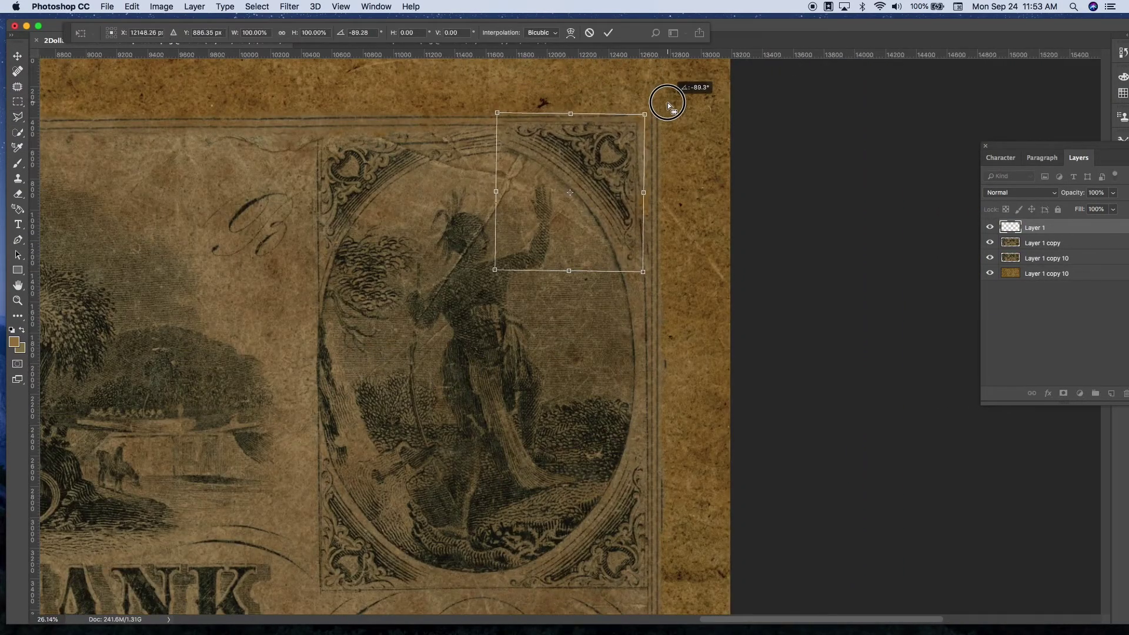
scroll(668, 103, up, 2)
key(5)
drag(598, 146, 579, 129)
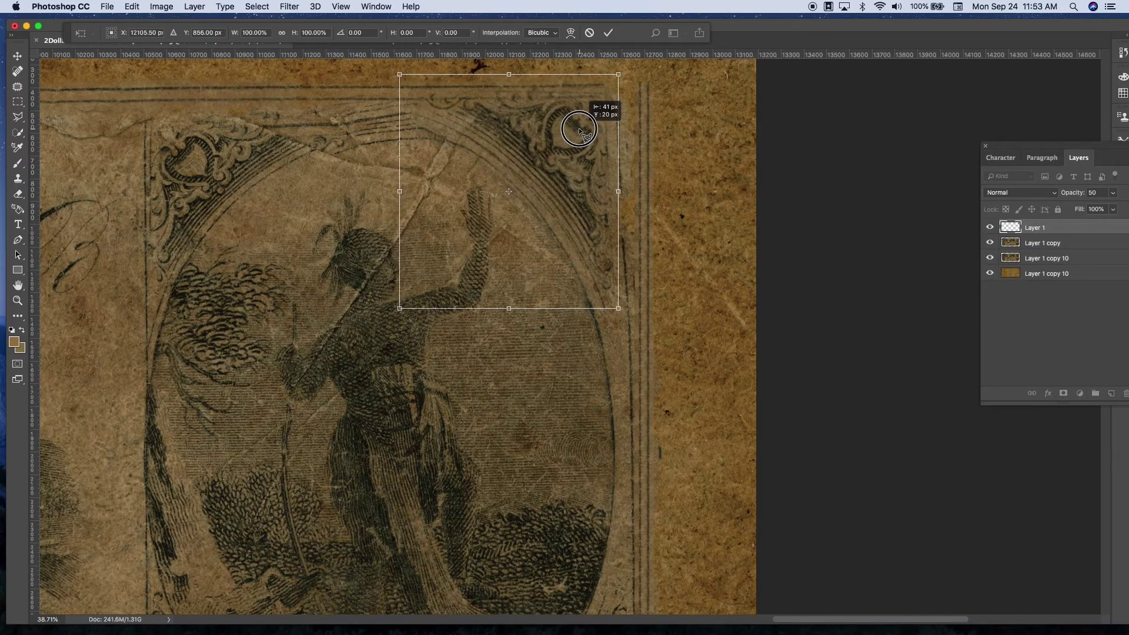
key(0)
drag(546, 309, 557, 310)
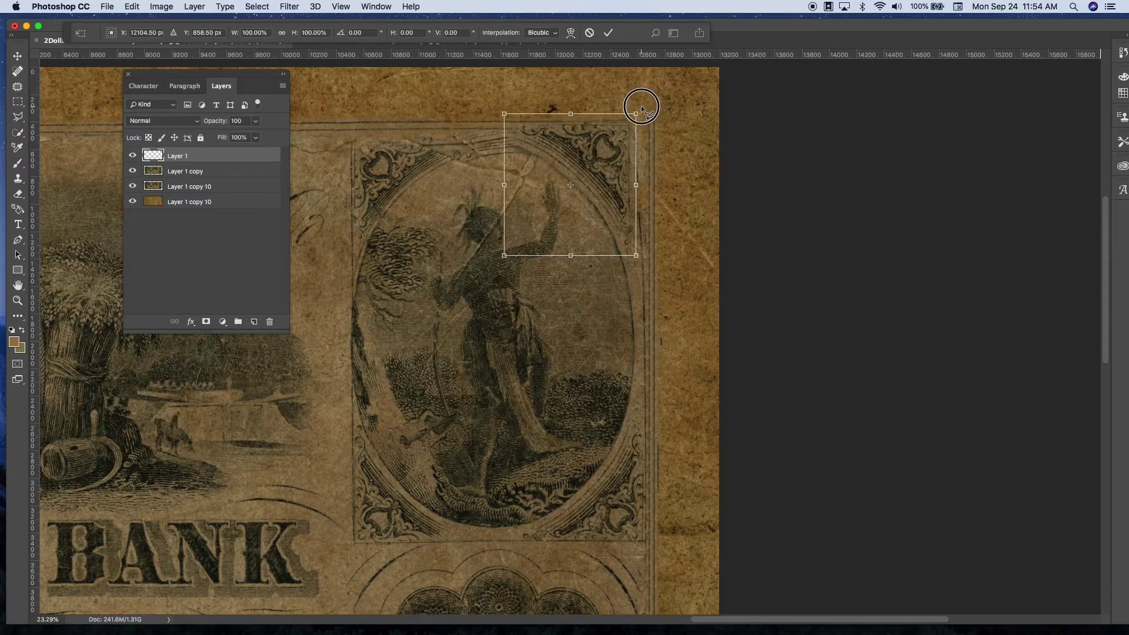
- Make and apply a mirrored ornament copy for the vignette's top-left corner
key(cmd+z)
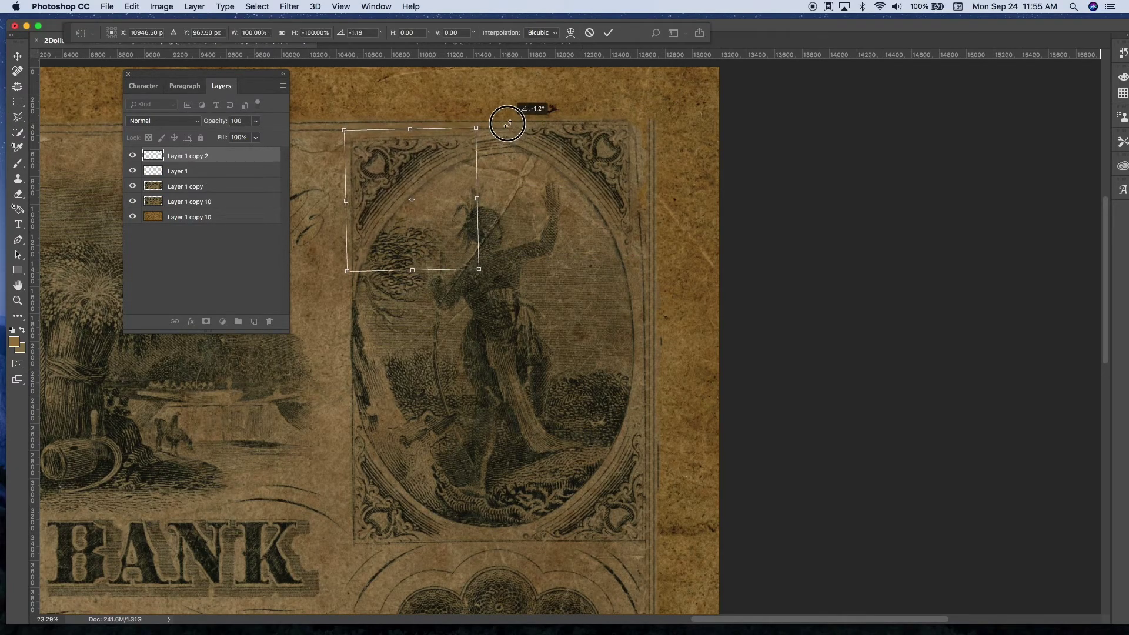
key(Return)
key(5)
key(l)
scroll(841, 321, up, 2)
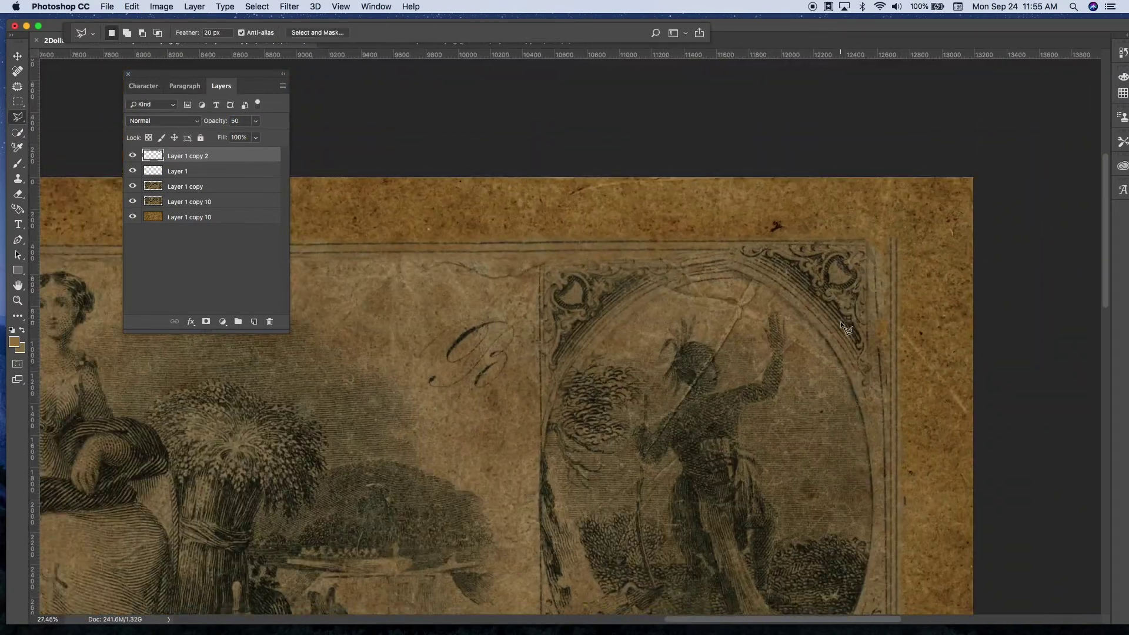
scroll(840, 320, down, 2)
- Draw rectangular selections around the vignette, deselect, and merge the corner patches into the artwork
key(m)
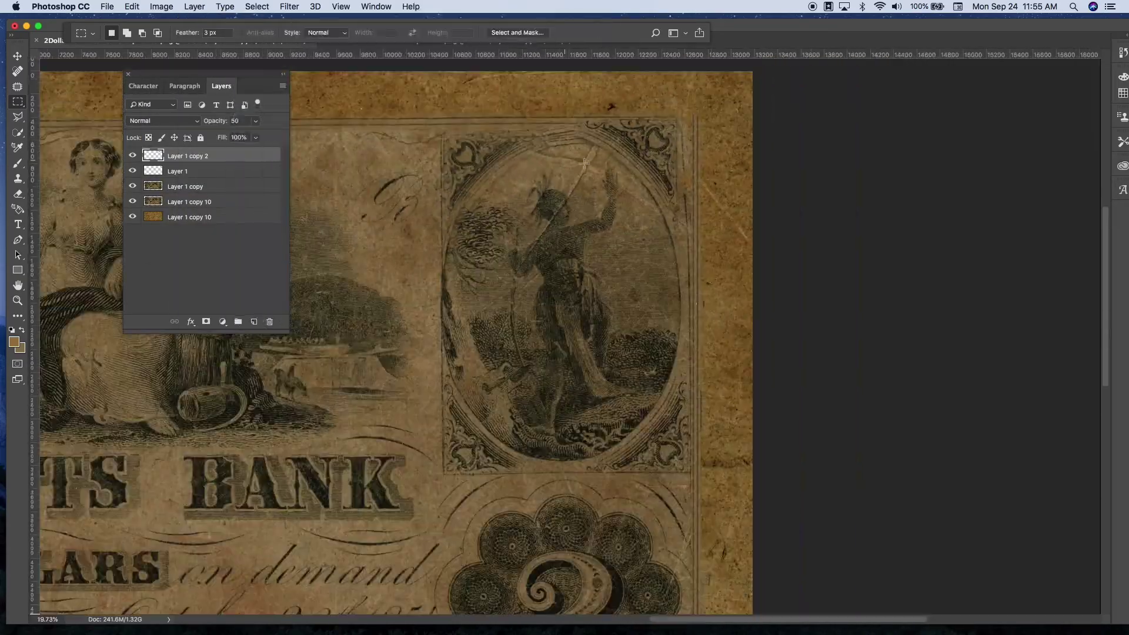
drag(433, 122, 548, 251)
scroll(529, 235, down, 2)
scroll(692, 273, up, 3)
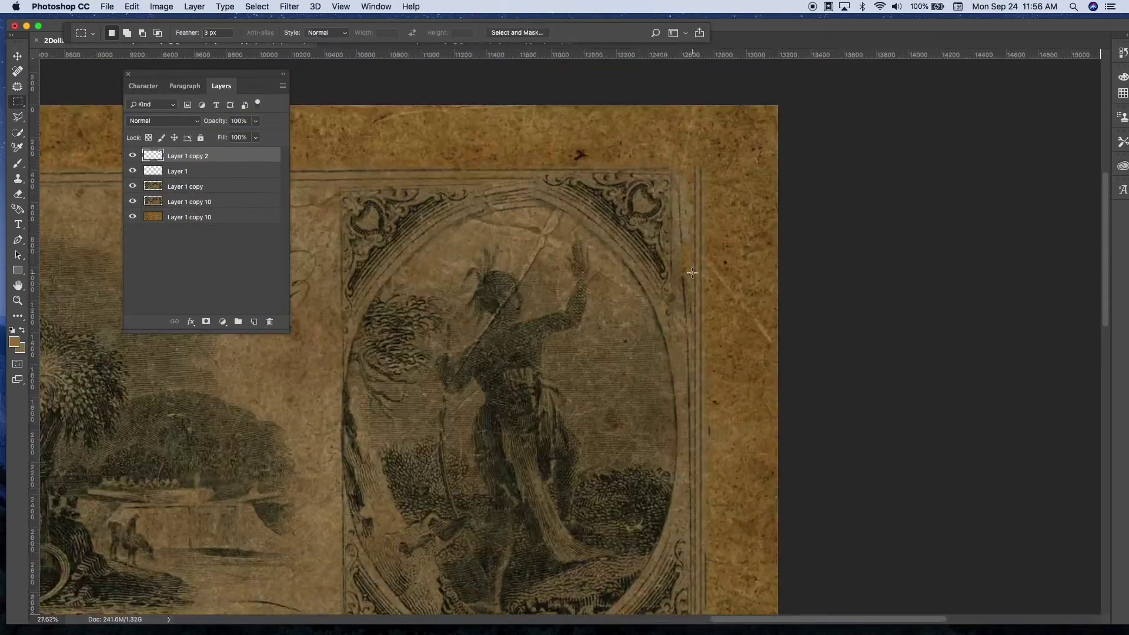
drag(537, 341, 692, 171)
key(ctrl+d)
key(ctrl+e)
key(ctrl+e)
scroll(958, 262, up, 2)
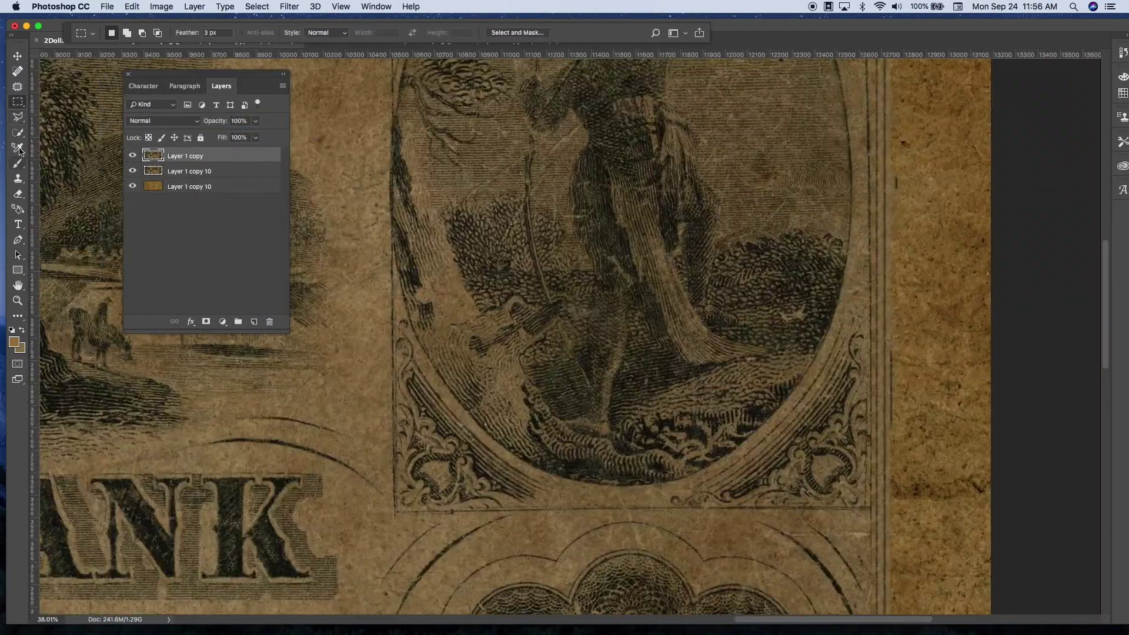
- Outline the vignette patch and warp its top corners and edges onto the oval frame lines
click(869, 512)
click(867, 134)
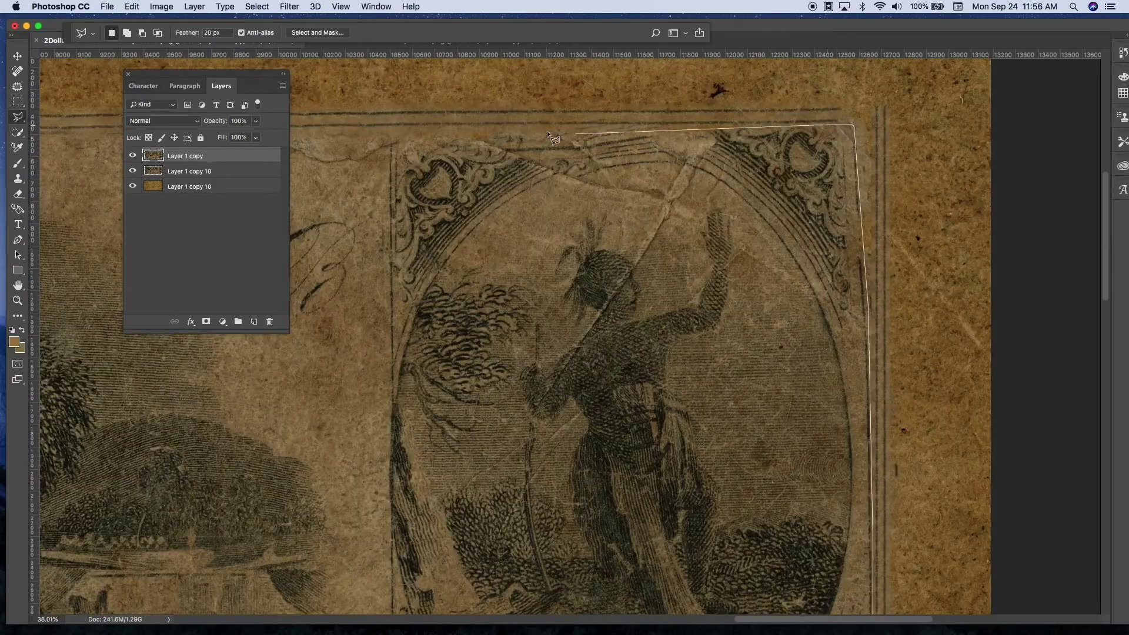
click(392, 118)
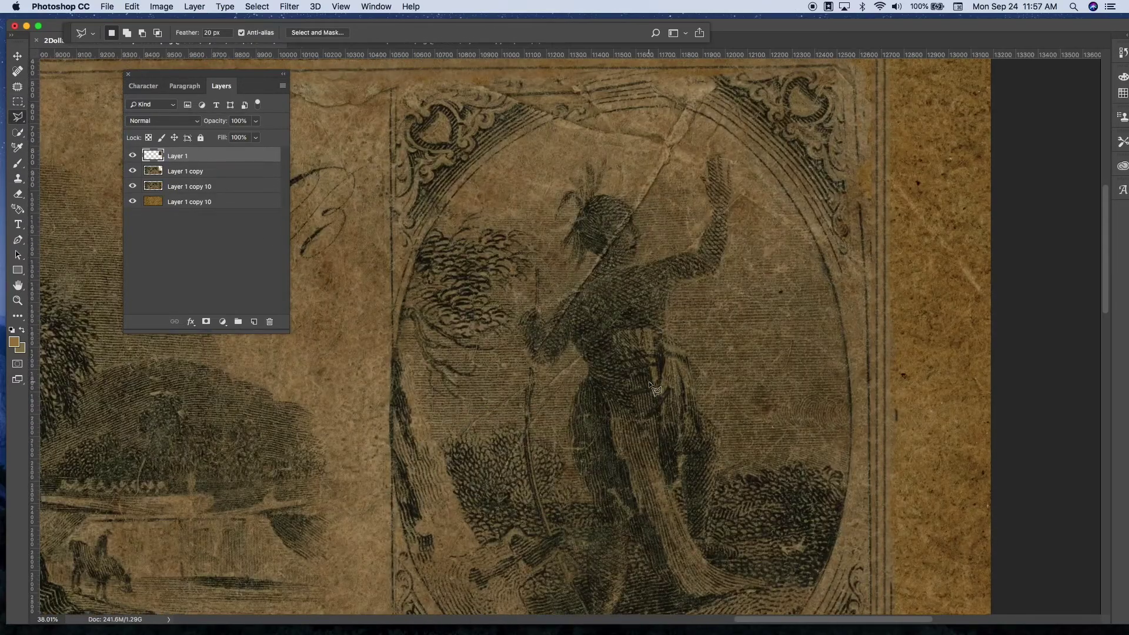
key(ctrl+t)
right_click(753, 260)
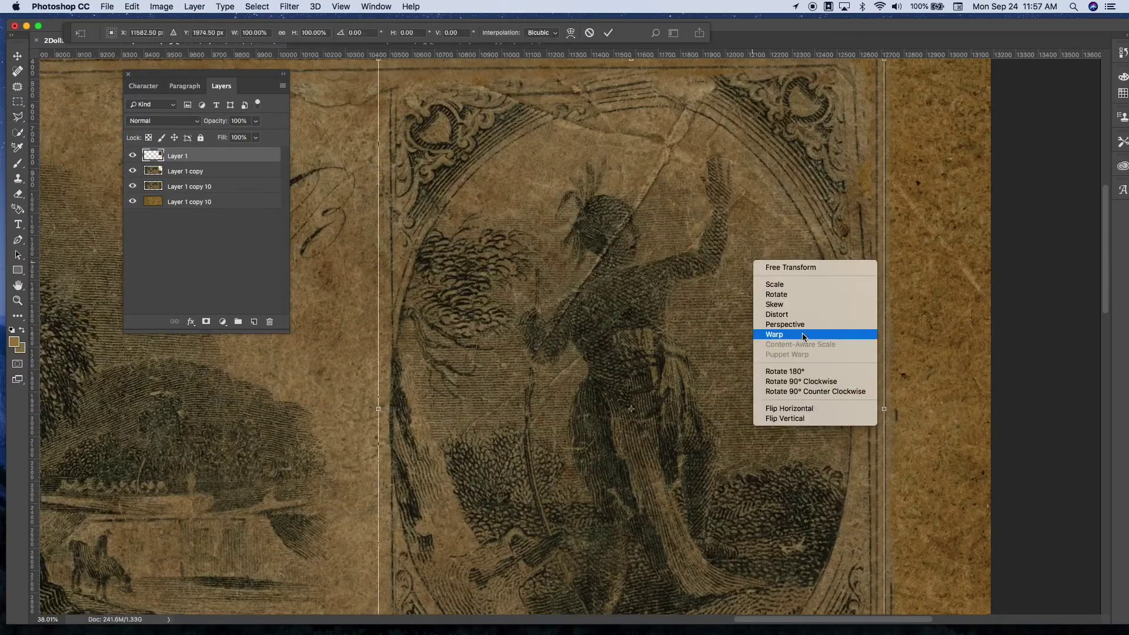
click(788, 333)
drag(884, 169, 917, 175)
drag(541, 171, 545, 145)
drag(378, 170, 378, 147)
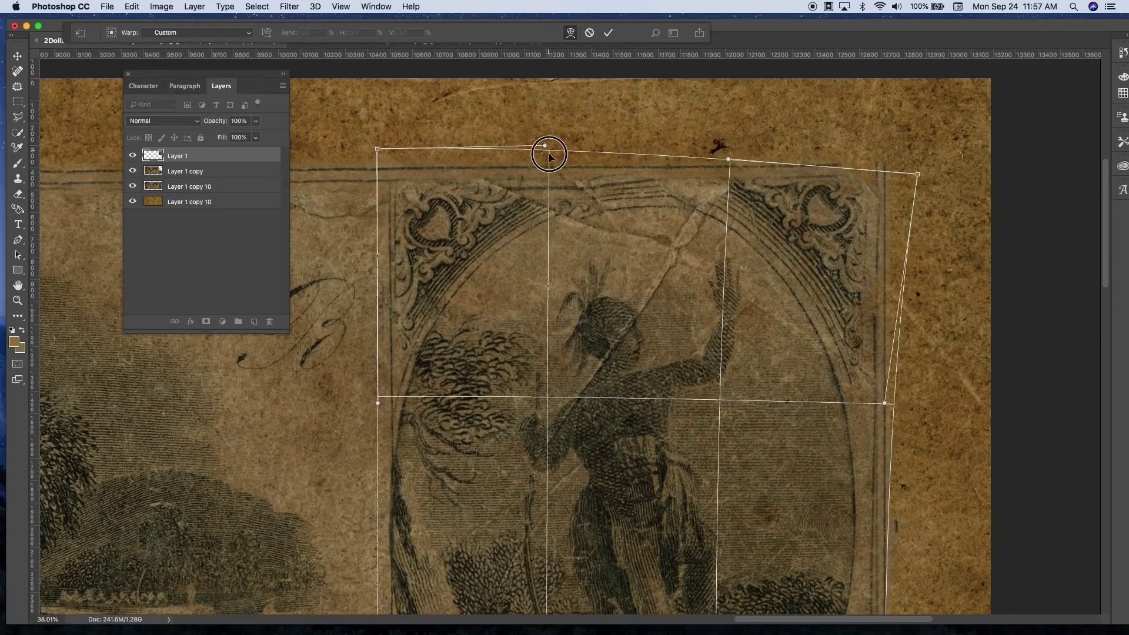
drag(884, 403, 891, 391)
- Warp the patch's lower-left and top-left corners onto the frame lines
scroll(514, 239, down, 5)
scroll(513, 238, down, 8)
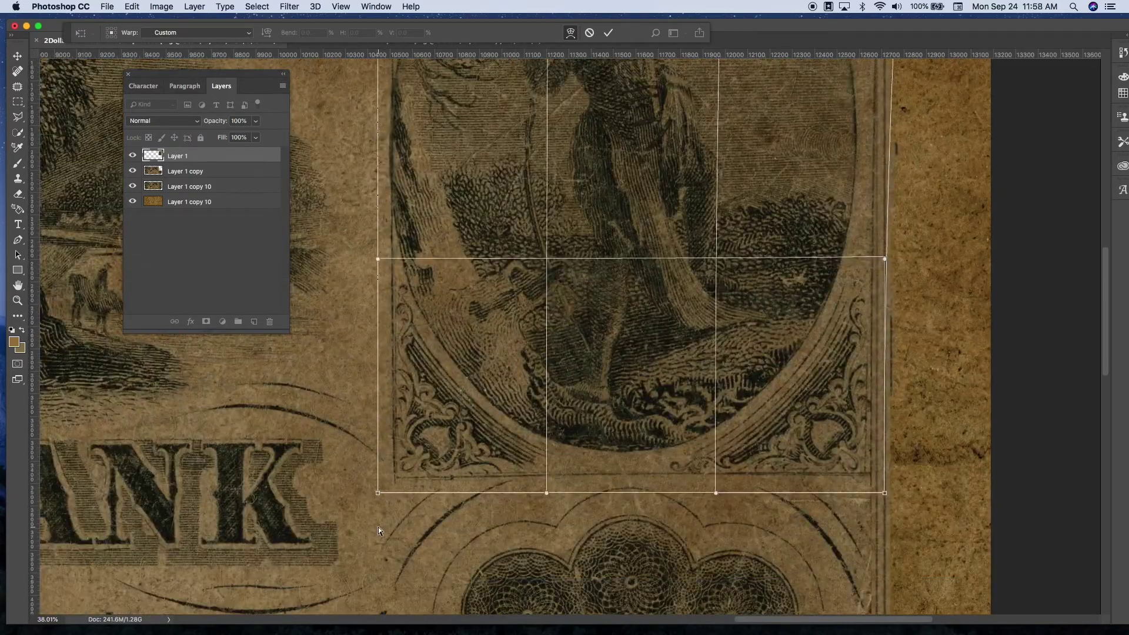
drag(377, 492, 376, 483)
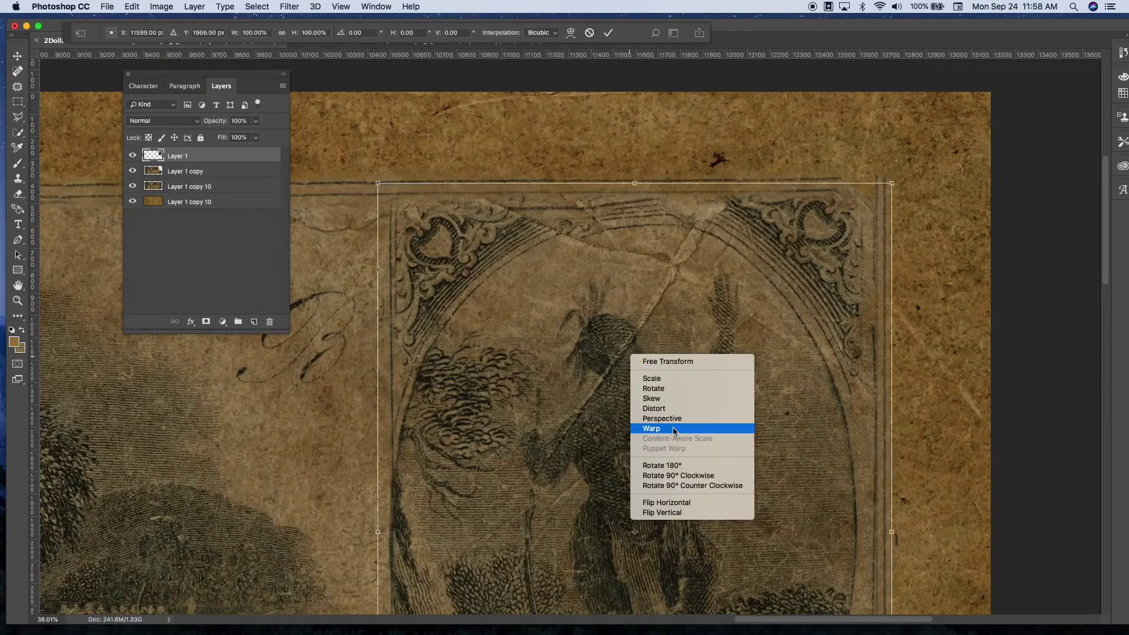
click(655, 434)
drag(378, 183, 378, 181)
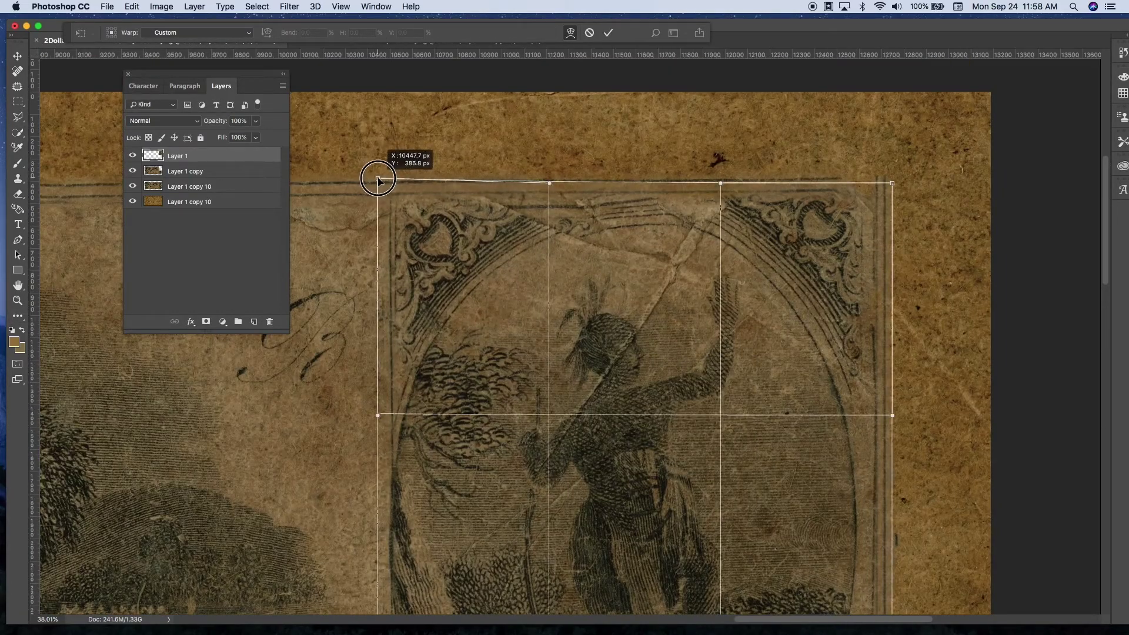
scroll(814, 309, down, 4)
- Show the grid to check the patch alignment against the oval frame, then hide it
key(ctrl+apostrophe)
scroll(452, 520, up, 5)
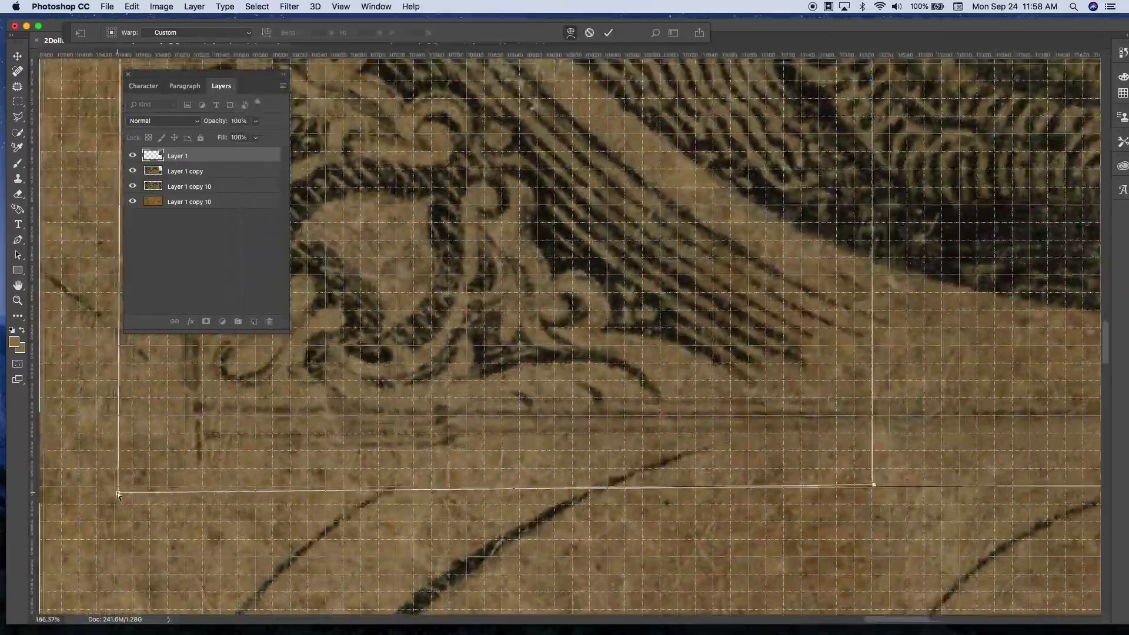
drag(911, 538, 617, 258)
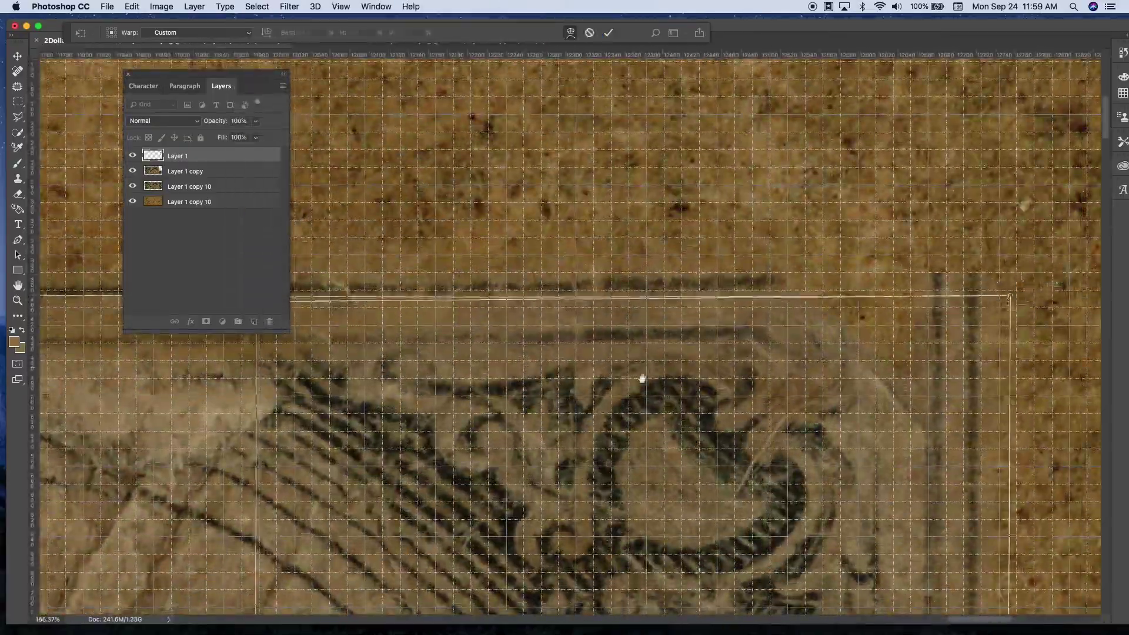
key(ctrl+apostrophe)
scroll(529, 247, down, 5)
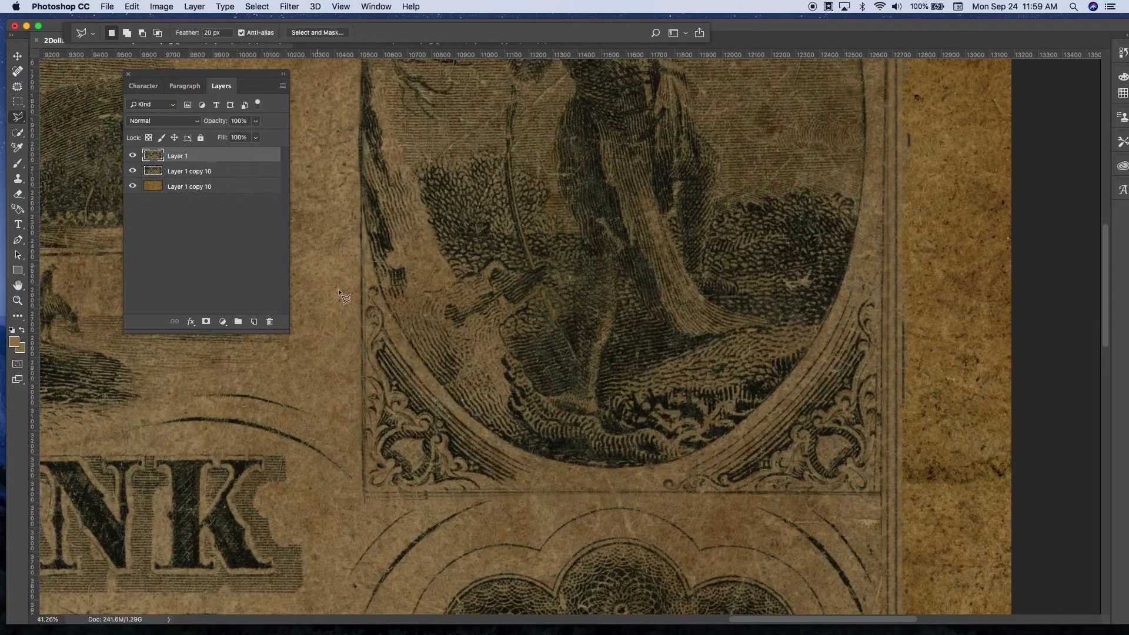
key(super+Tab)
key(super+Tab)
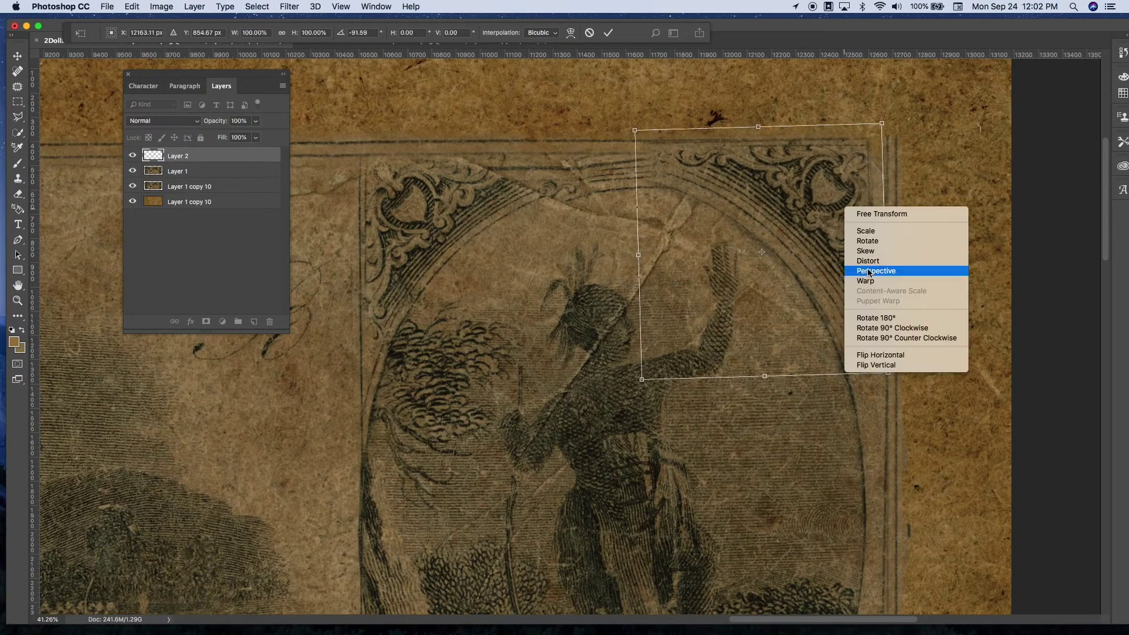
- Warp the ornament patch's edges and corners to fit the vignette's arch and apply it
drag(640, 226, 644, 237)
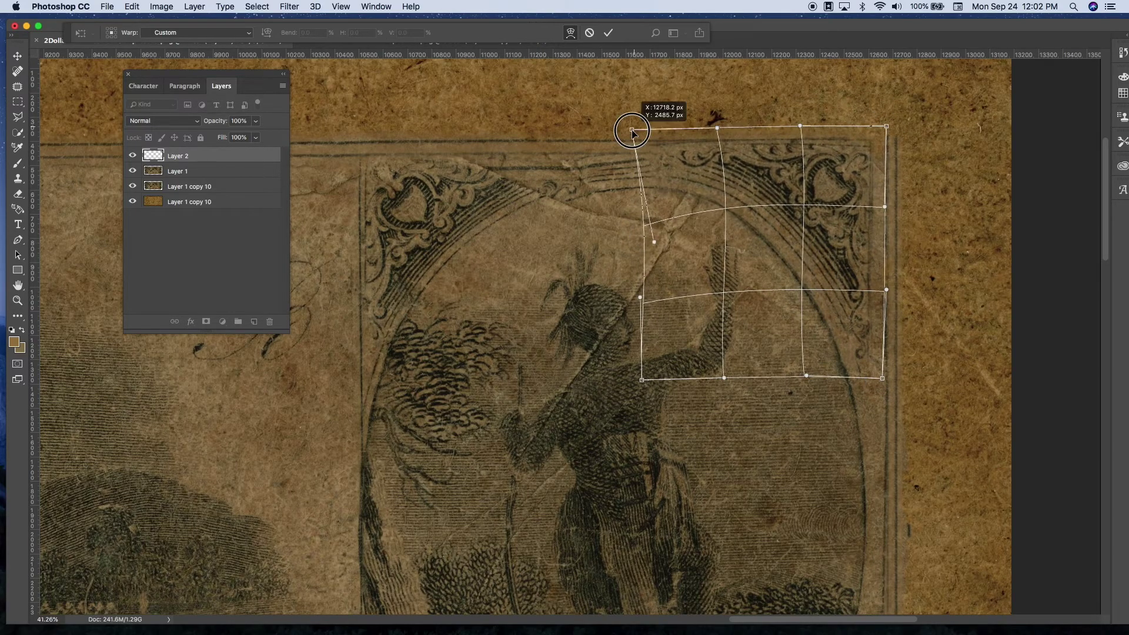
drag(633, 126, 632, 124)
drag(797, 209, 794, 209)
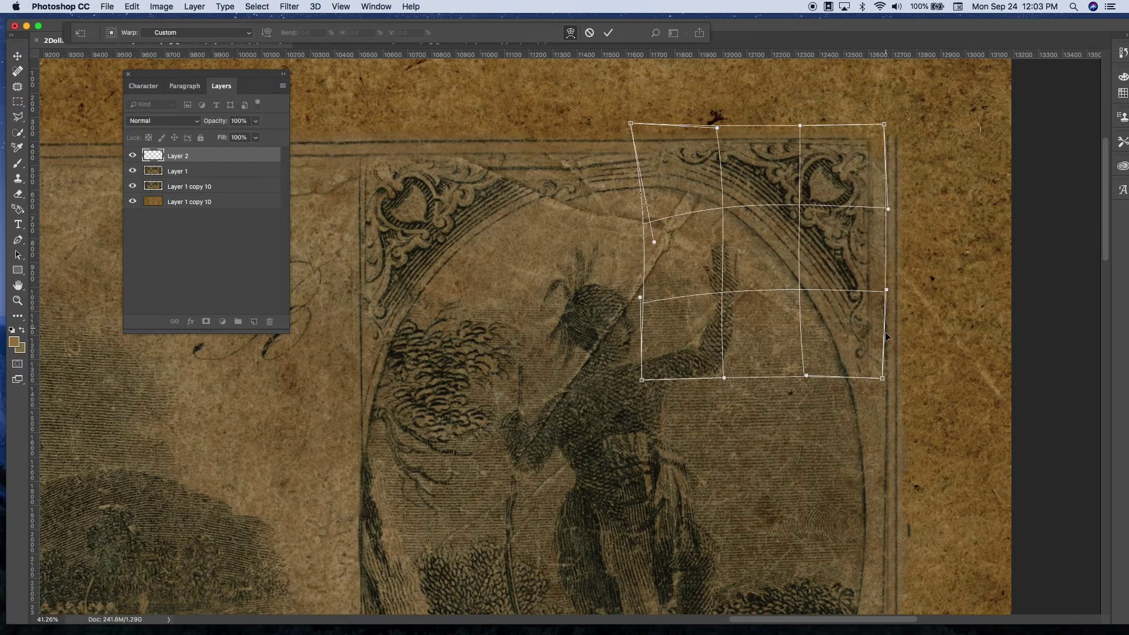
mouse_move(657, 162)
mouse_down()
mouse_move(539, 159)
mouse_move(597, 158)
mouse_up()
key(Escape)
key(ctrl+t)
text(50)
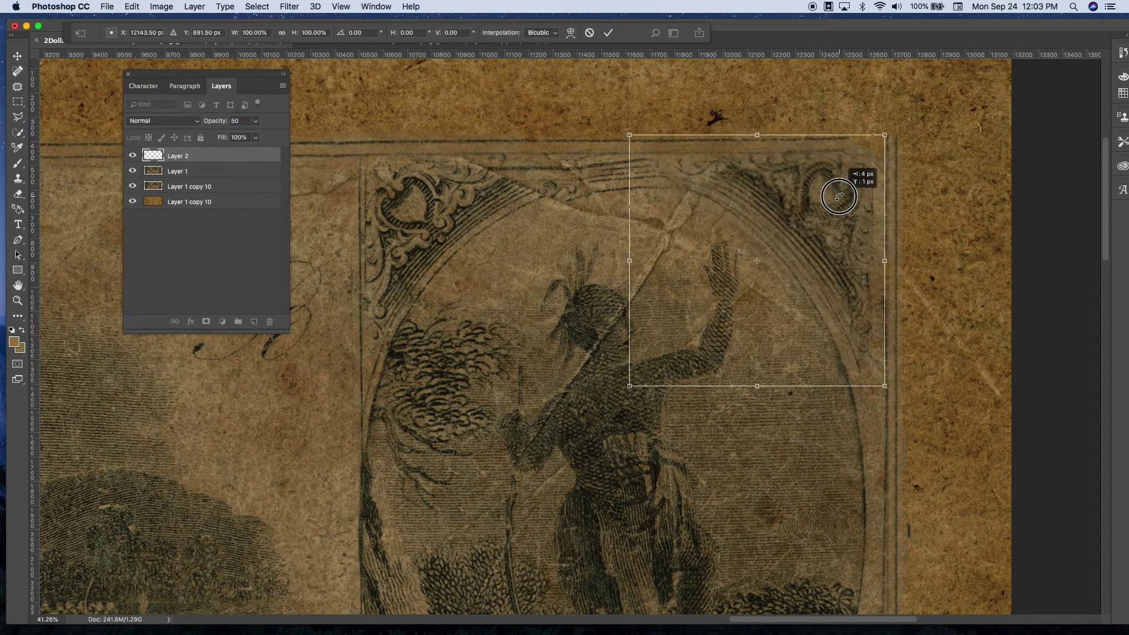
key(Return)
- Reposition the ornament patch onto the oval frame's top-right corner and apply it
key(l)
key(ctrl+t)
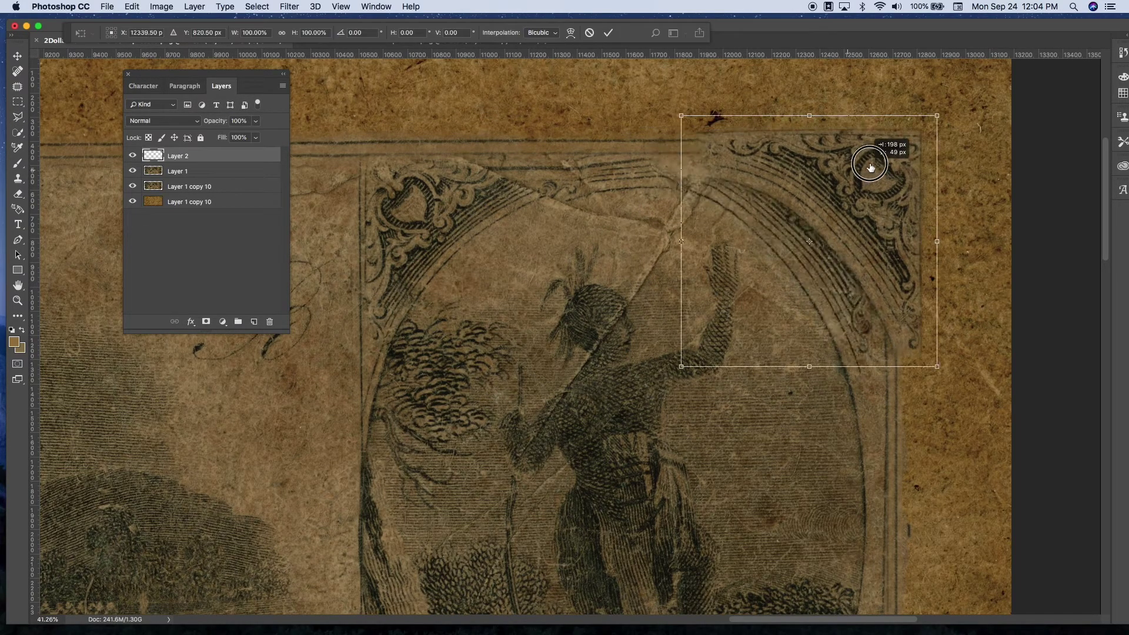
drag(631, 131, 634, 134)
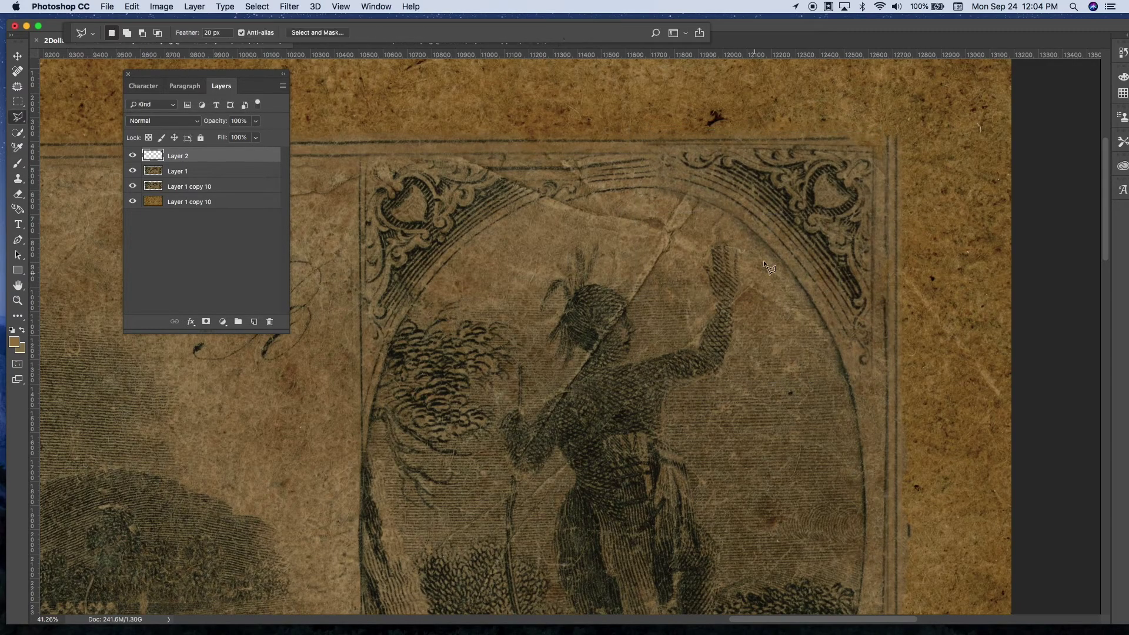
key(Return)
- Duplicate the corner patch and warp the mirrored copy onto the top-left corner
key(ctrl+j)
key(ctrl+t)
drag(489, 222, 486, 223)
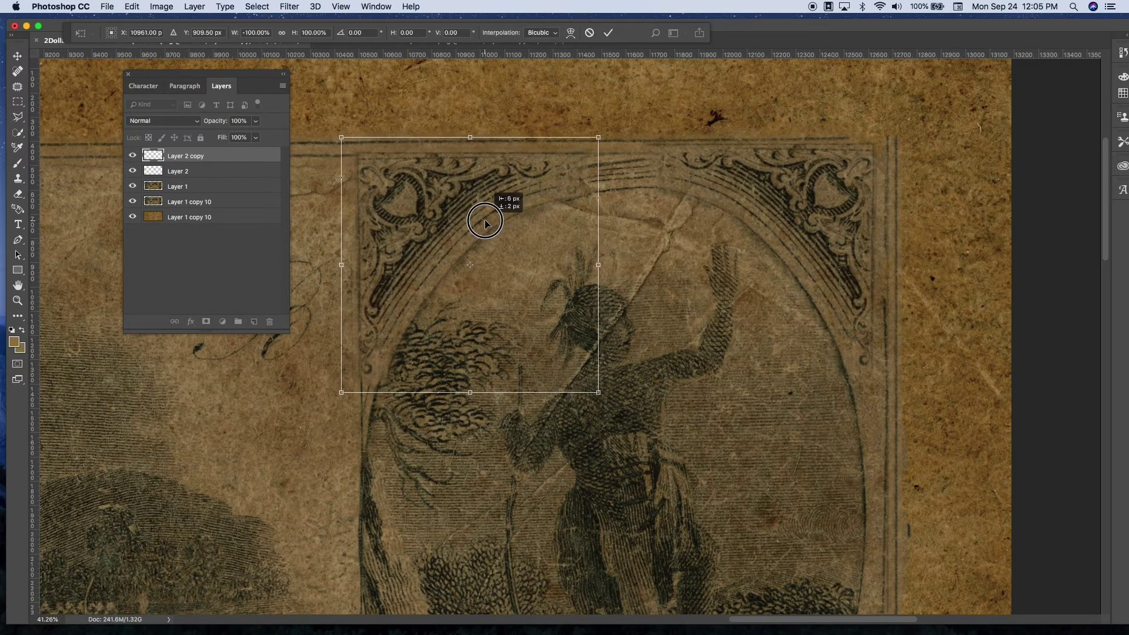
click(569, 33)
drag(412, 392, 412, 390)
- Lasso a clean frame piece, copy it to its own layer, and rotate it onto the arch top
shift+click(160, 191)
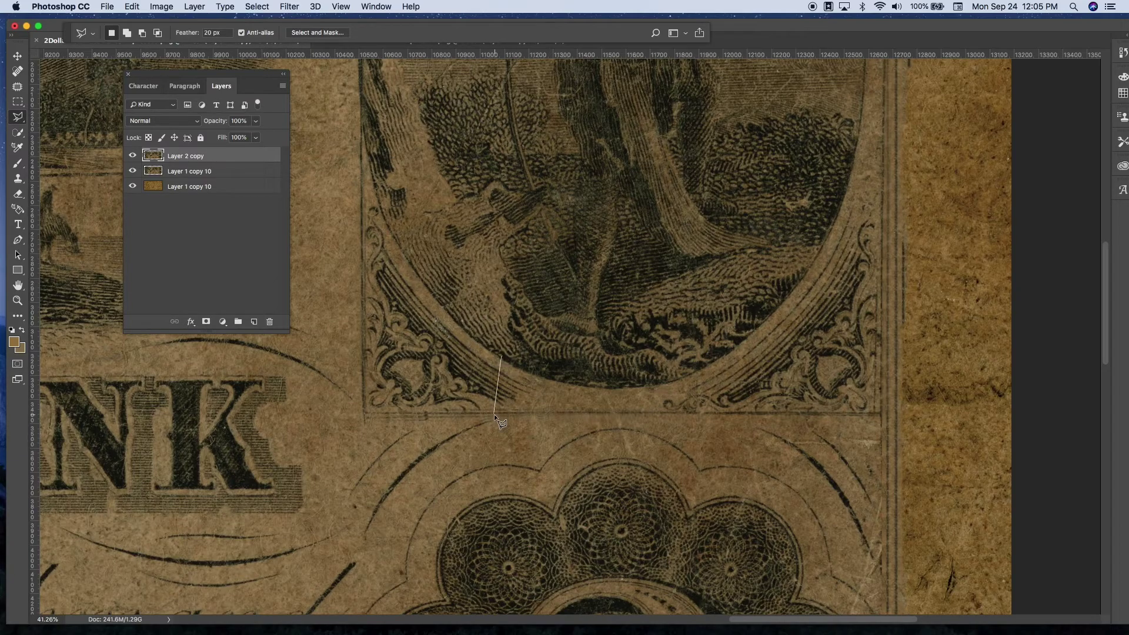
double_click(598, 386)
right_click(518, 369)
click(579, 461)
key(ctrl+t)
mouse_move(596, 388)
mouse_down()
mouse_move(682, 128)
mouse_move(756, 71)
mouse_up()
drag(716, 108, 743, 94)
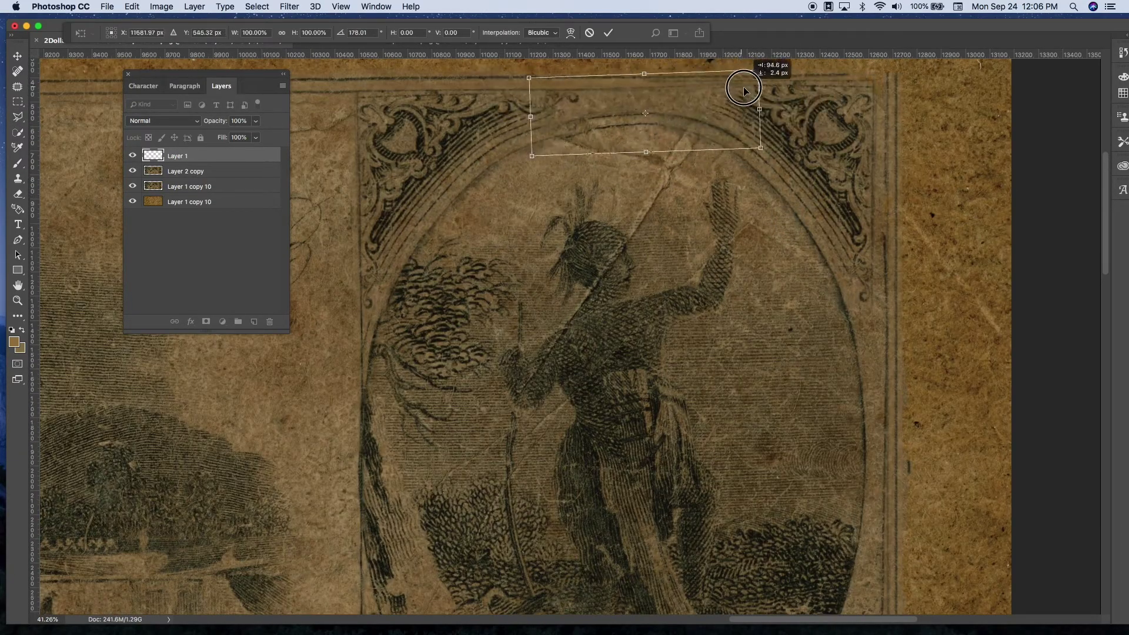
scroll(724, 175, up, 3)
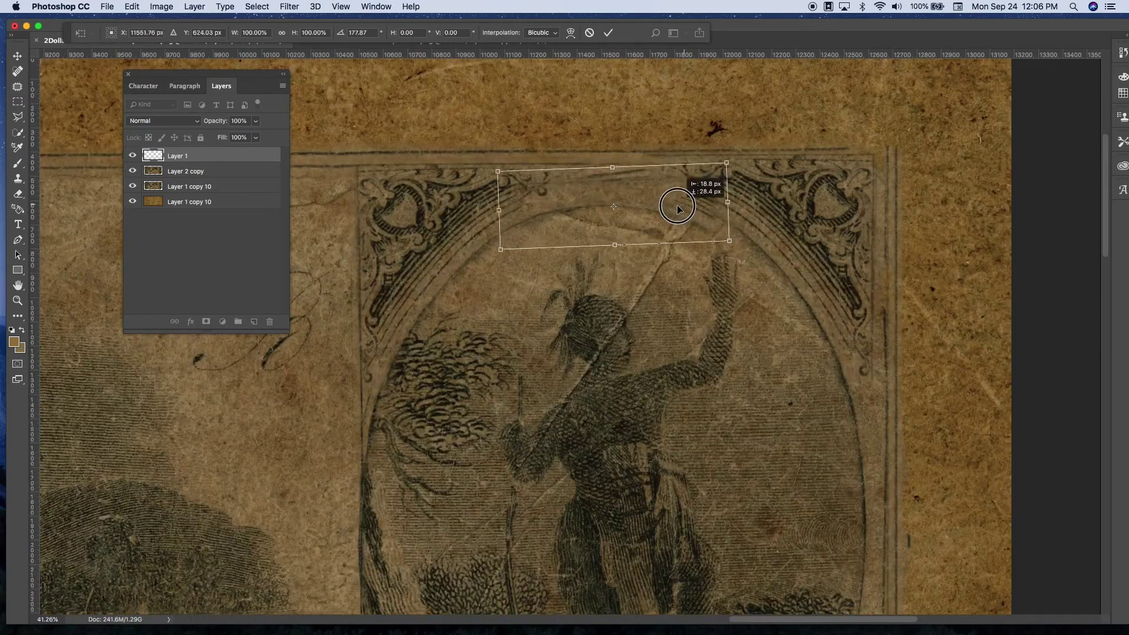
drag(745, 151, 750, 160)
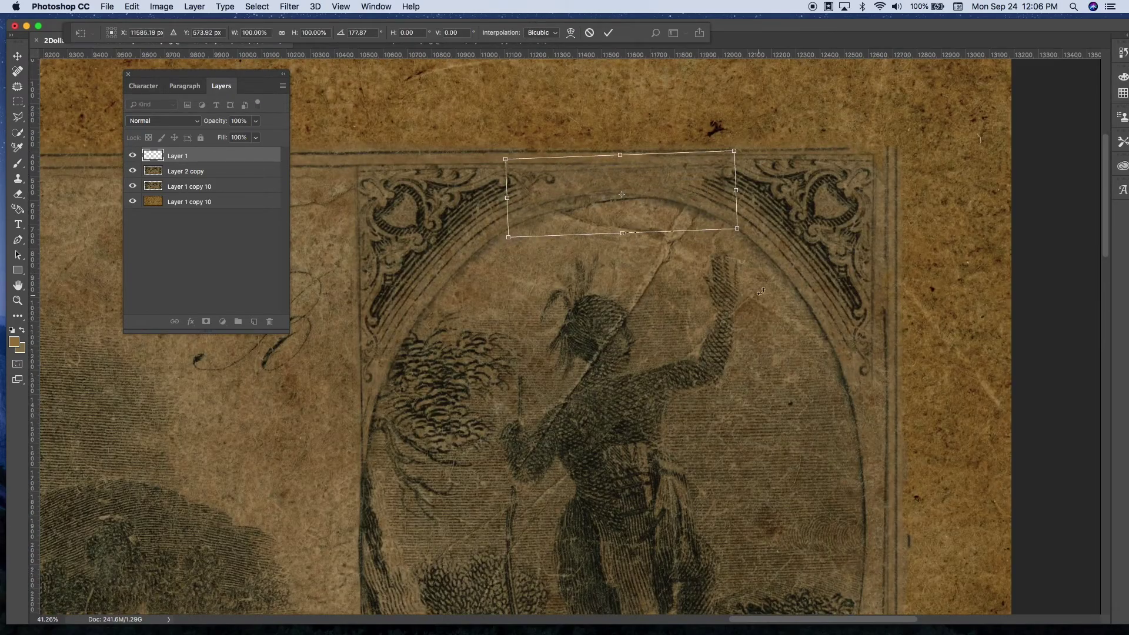
- Transform the arch patch again and apply its warp
scroll(658, 171, down, 8)
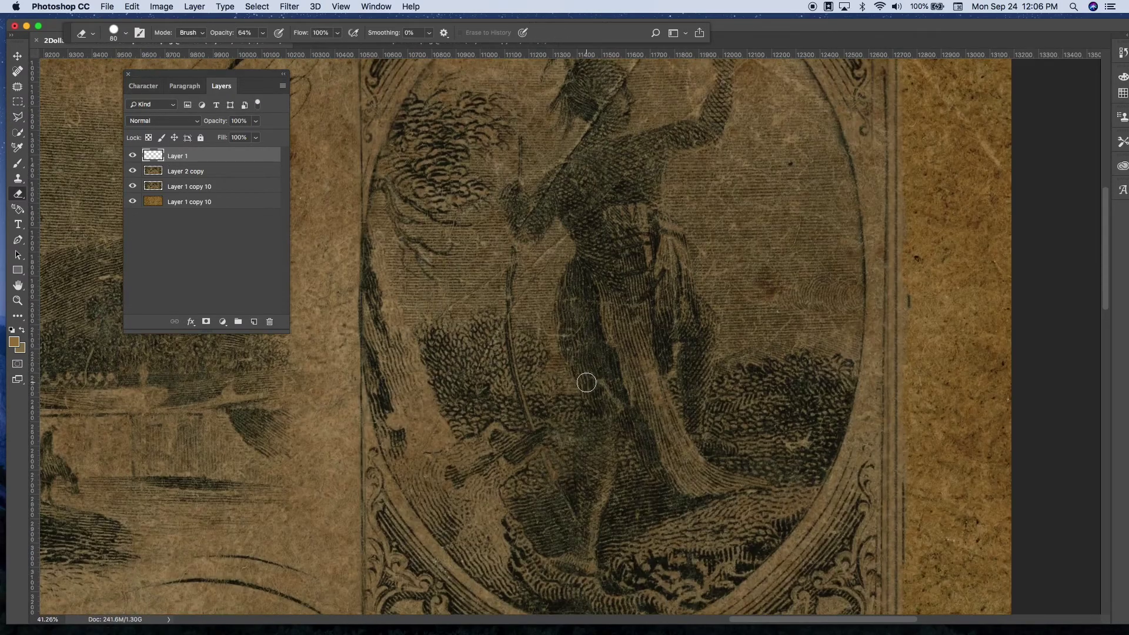
scroll(605, 308, up, 7)
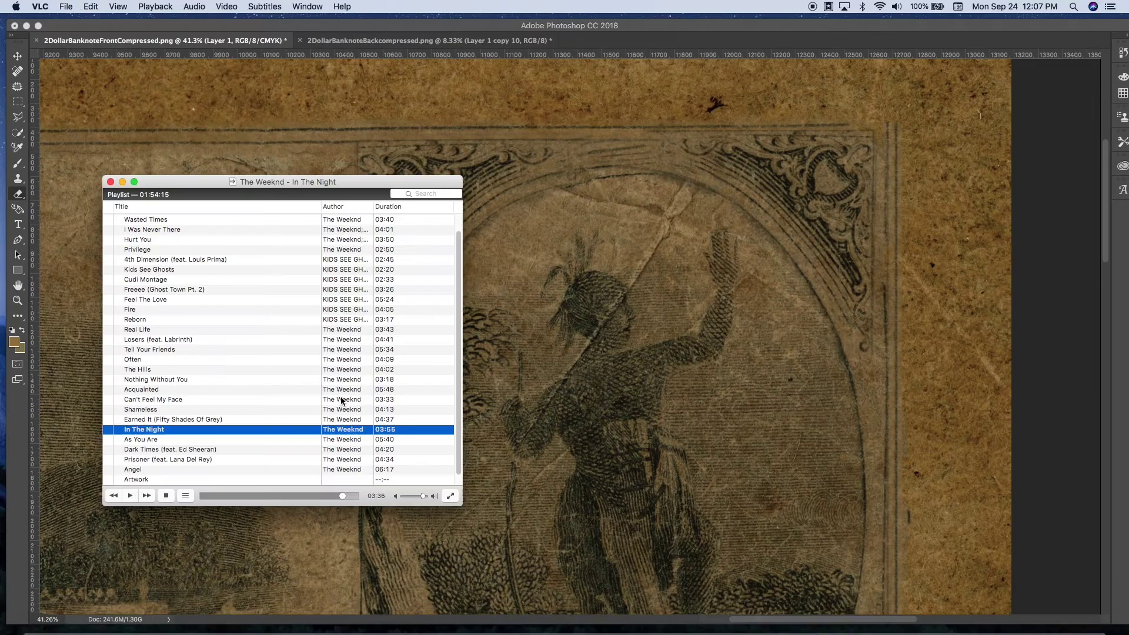
scroll(577, 249, up, 3)
scroll(529, 404, down, 8)
scroll(529, 404, up, 6)
key(l)
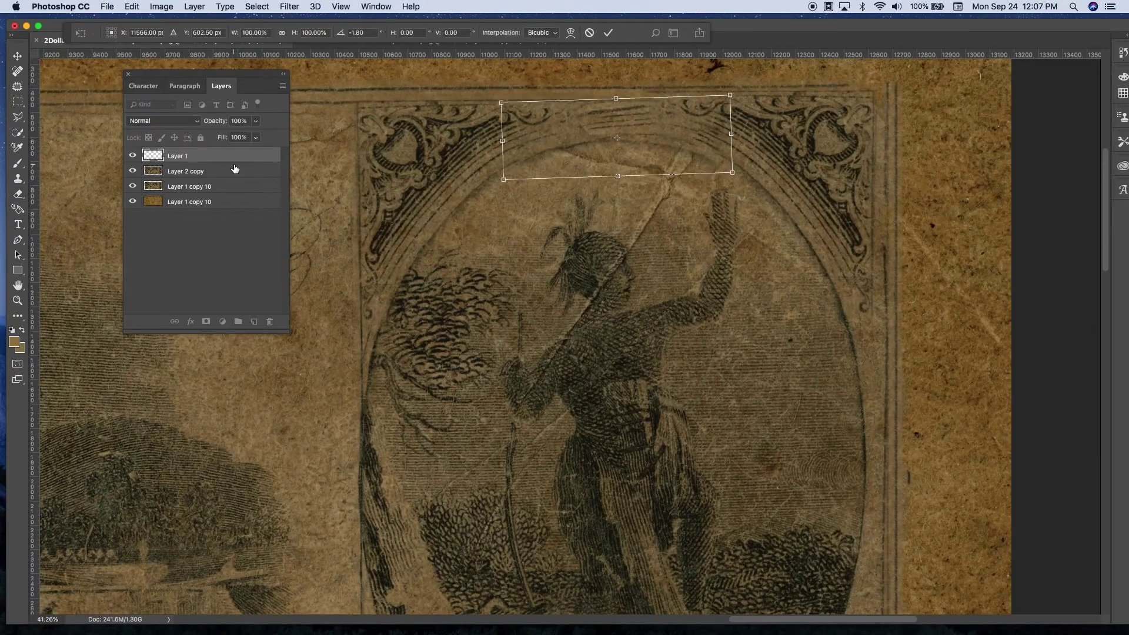
key(BackSpace)
scroll(378, 376, down, 5)
scroll(540, 523, up, 5)
key(super+t)
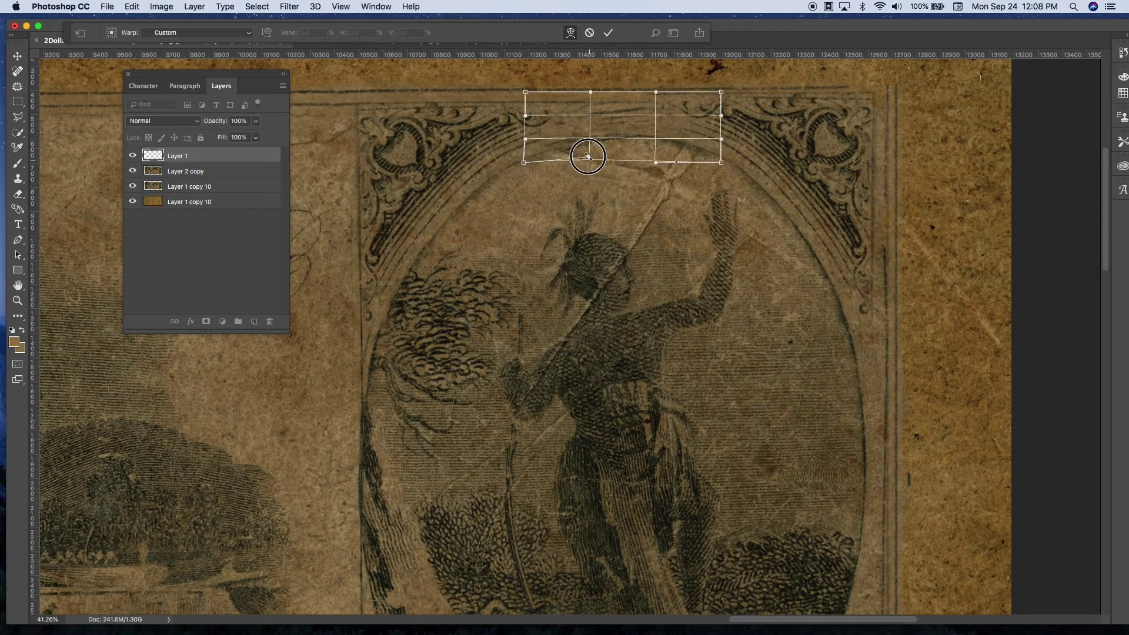
key(Return)
- Apply the arch patch, ready the Eraser for its edges, and select the mirrored corner patch layer
key(e)
scroll(632, 185, down, 6)
scroll(676, 294, up, 2)
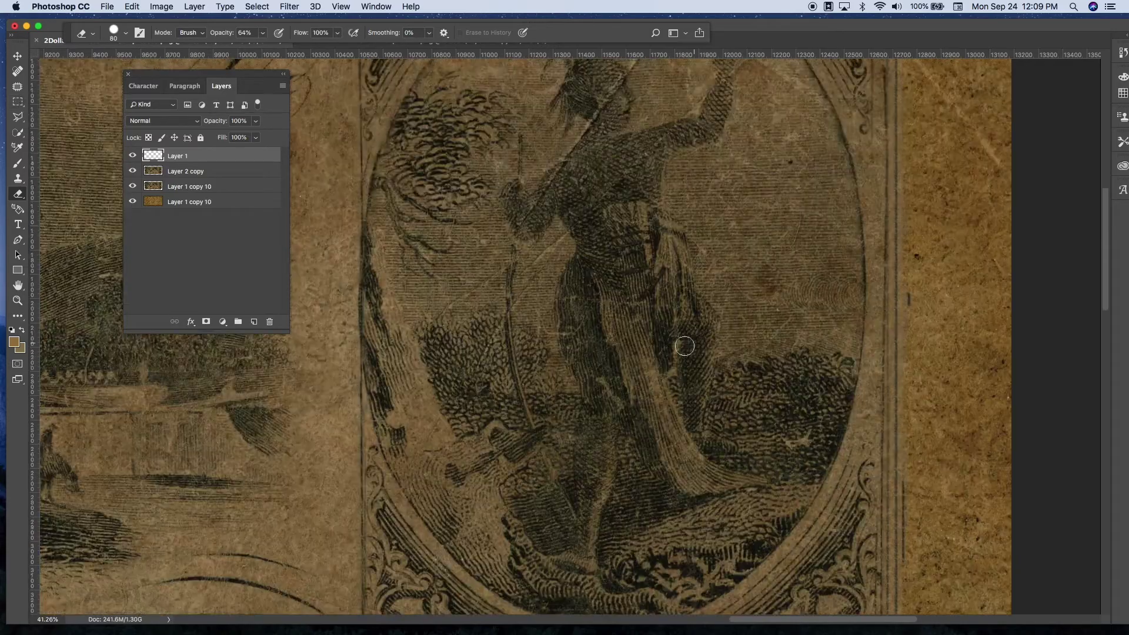
scroll(676, 323, up, 5)
scroll(694, 361, up, 2)
key(Return)
key(e)
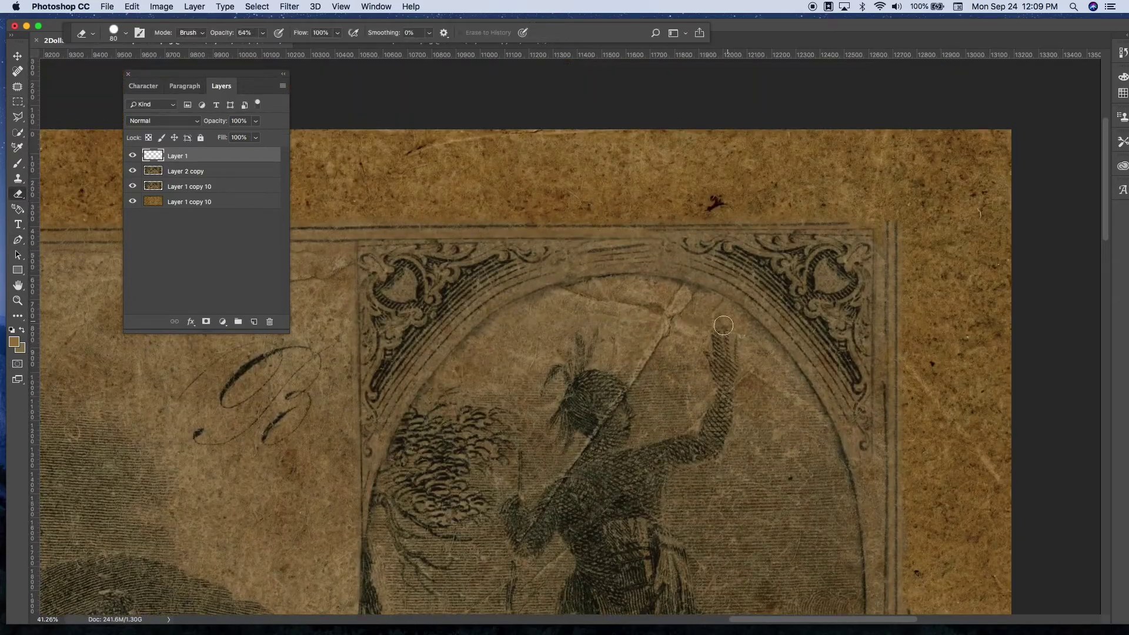
click(176, 171)
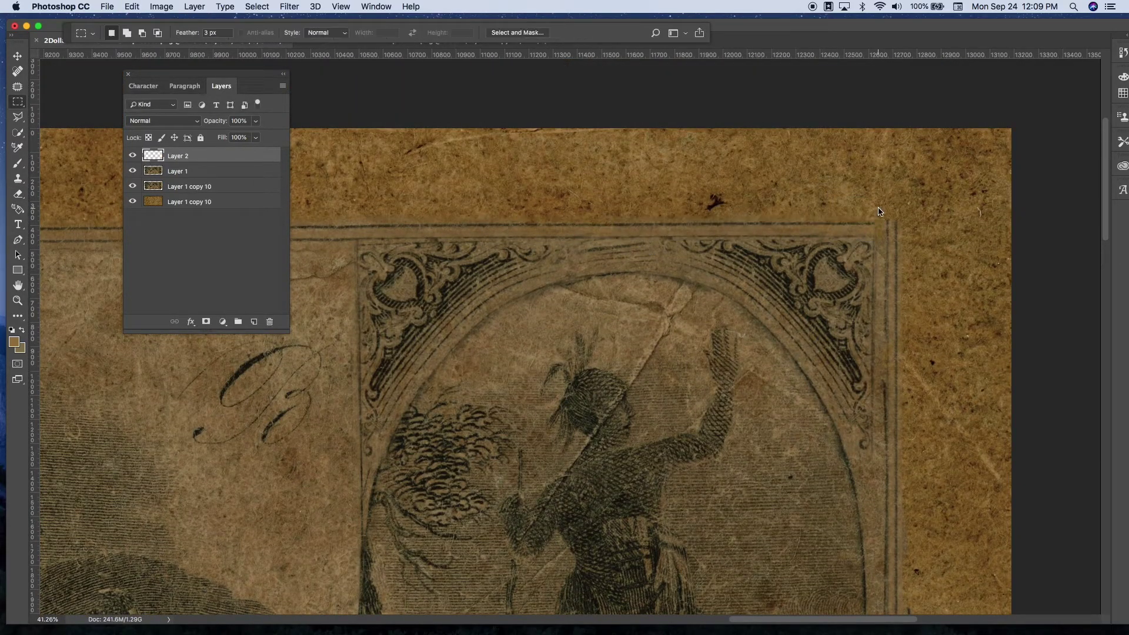
scroll(879, 212, down, 5)
- Merge the arch patch into the corner patch and shrink the repair brush twice
key(super+e)
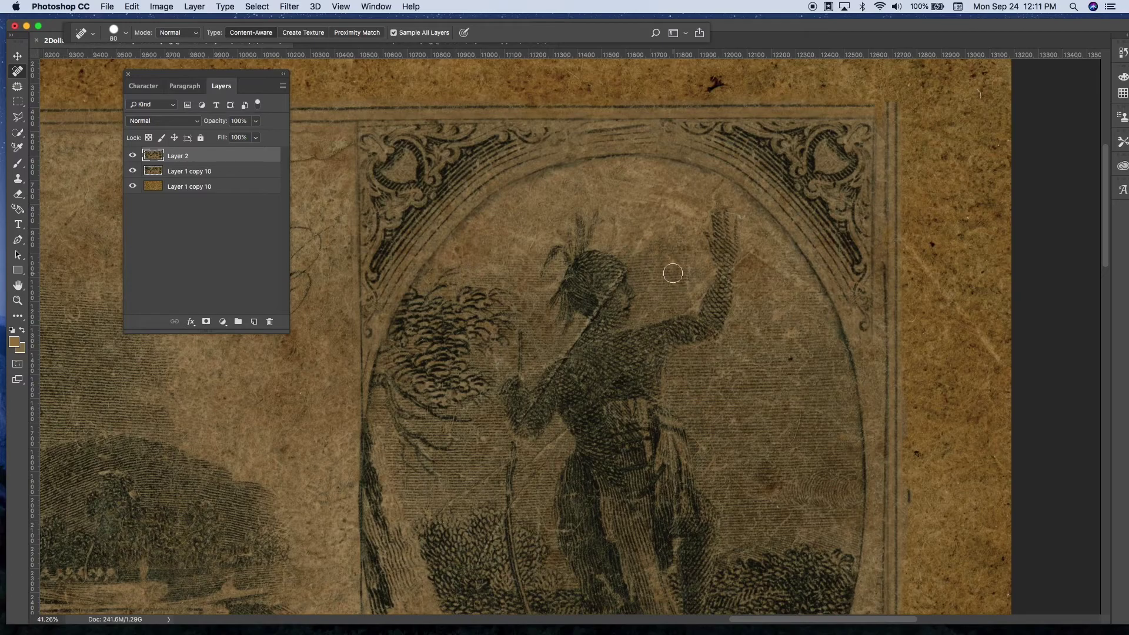
scroll(726, 214, up, 5)
key(bracketleft)
key(bracketleft)
key(bracketleft)
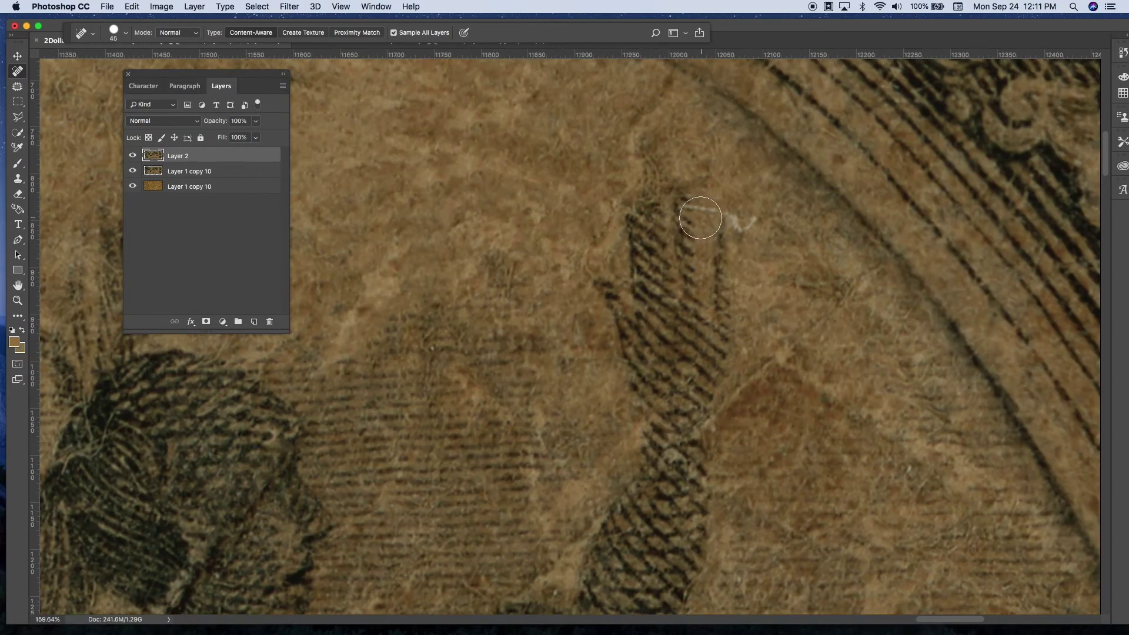
scroll(747, 218, down, 4)
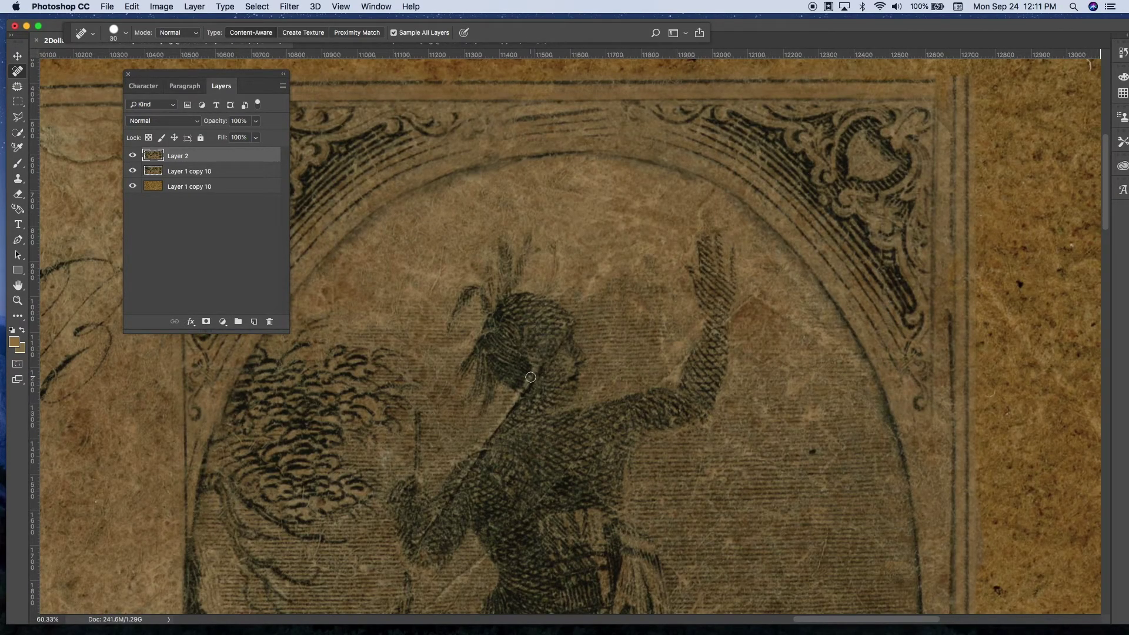
scroll(530, 376, up, 2)
scroll(559, 370, up, 1)
scroll(592, 360, up, 2)
key(bracketleft)
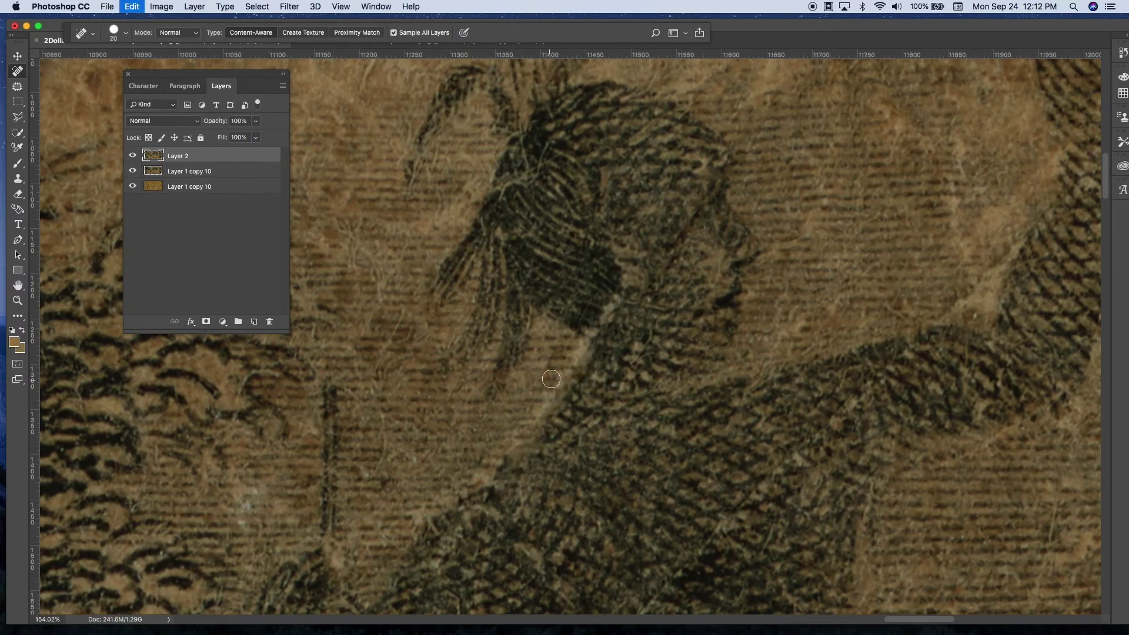
- Pan across the oval vignette to bring a darker engraved background area into view
scroll(559, 396, down, 2)
scroll(617, 294, down, 2)
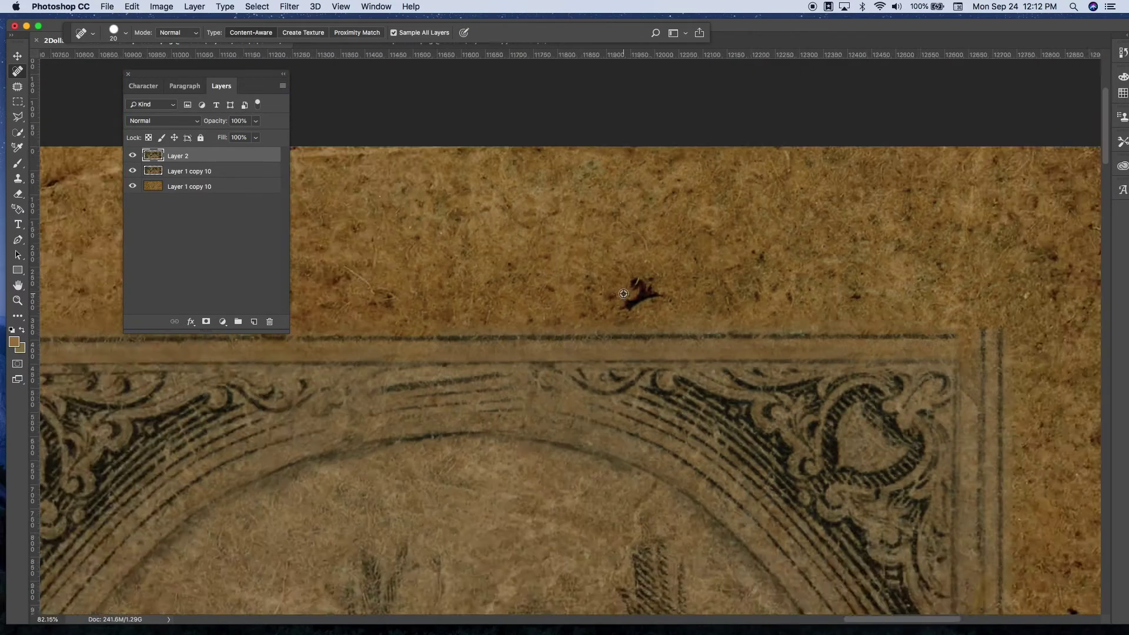
scroll(627, 437, down, 2)
scroll(521, 450, up, 4)
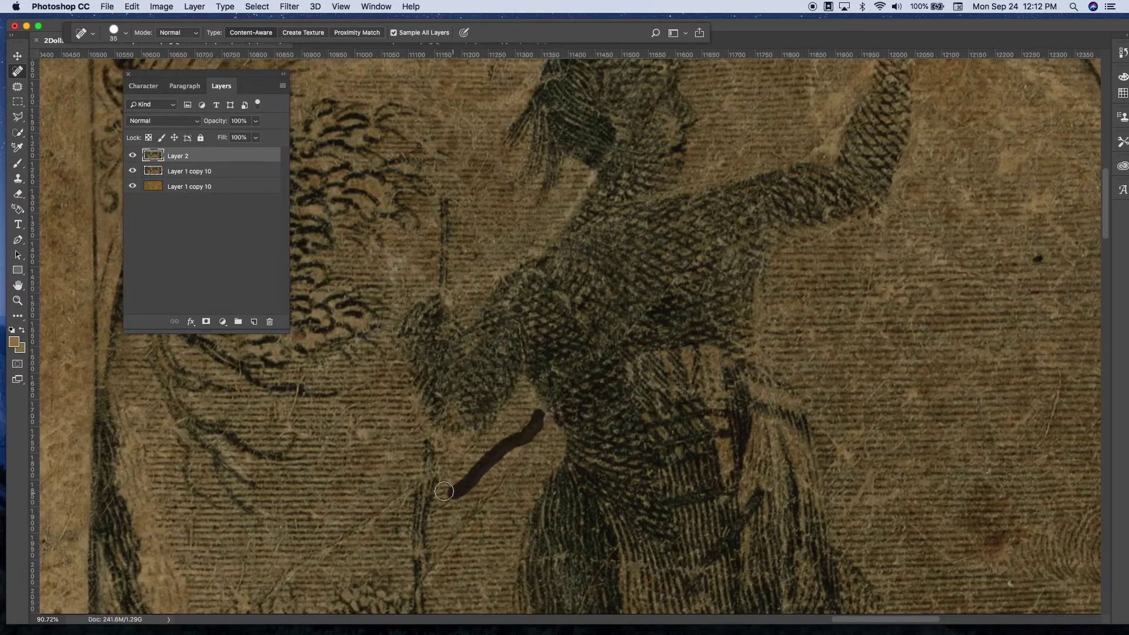
scroll(695, 260, down, 5)
scroll(450, 397, left, 5)
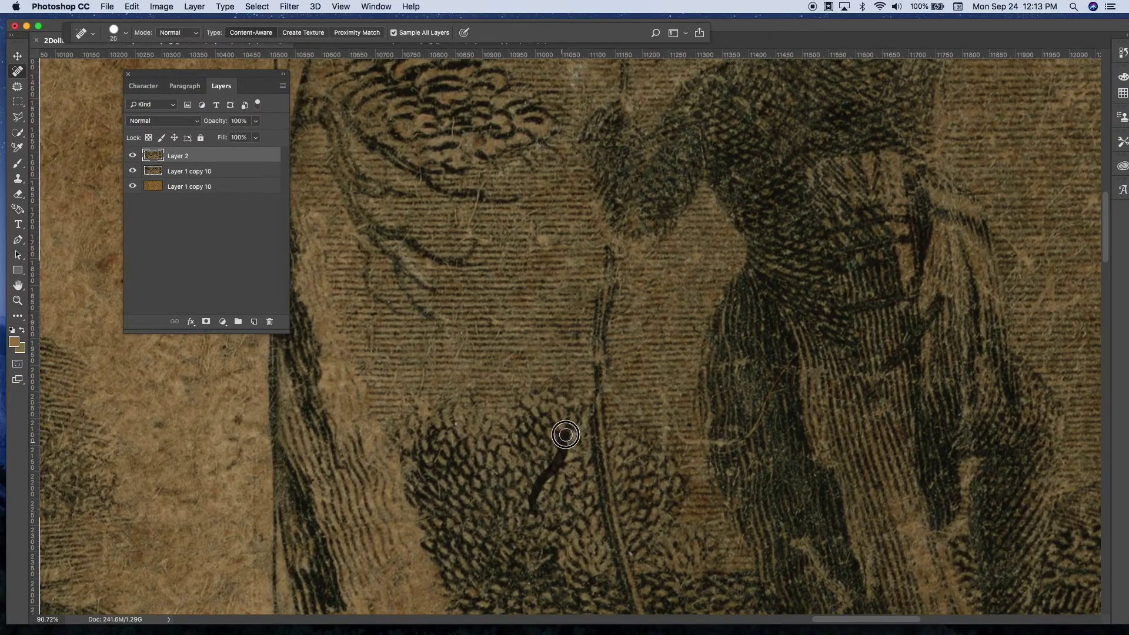
scroll(565, 435, right, 5)
scroll(612, 410, up, 5)
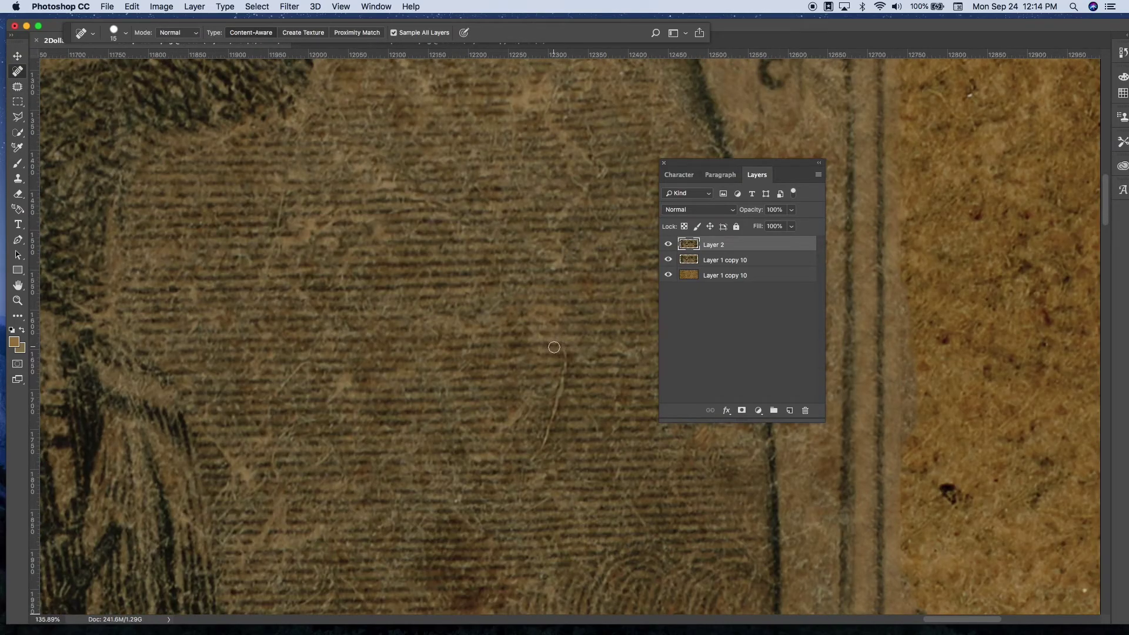
mouse_move(553, 347)
mouse_down()
mouse_move(617, 353)
mouse_move(488, 392)
mouse_up()
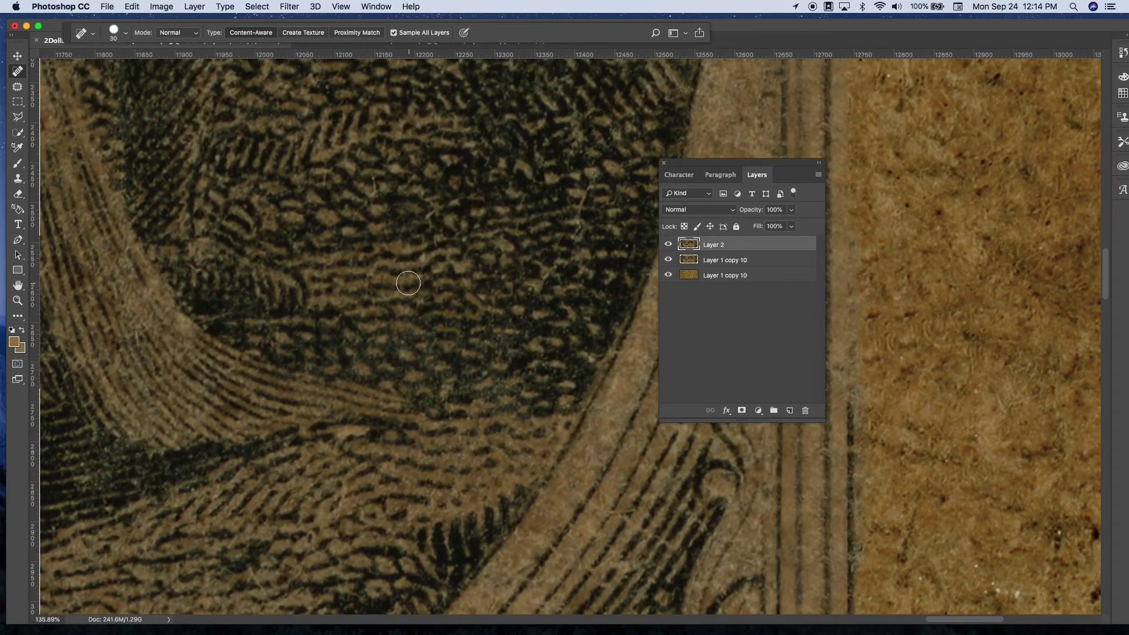
- Zoom in on the vignette's engraved sky and enlarge the healing brush
scroll(408, 284, down, 5)
scroll(412, 306, down, 2)
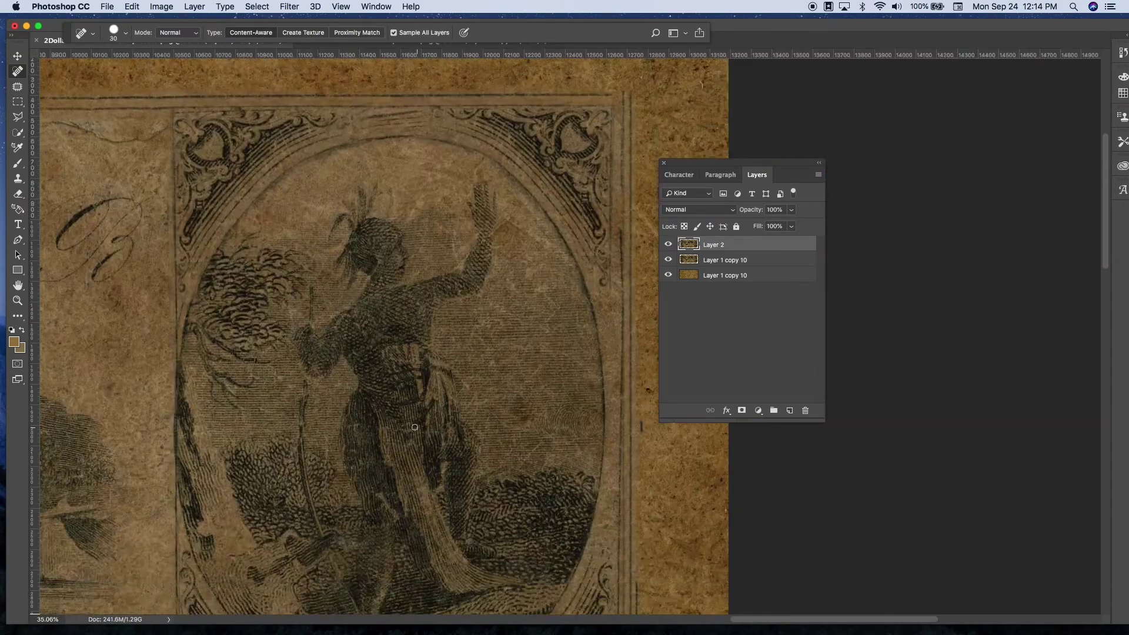
scroll(423, 341, down, 2)
scroll(433, 361, down, 2)
scroll(581, 294, up, 3)
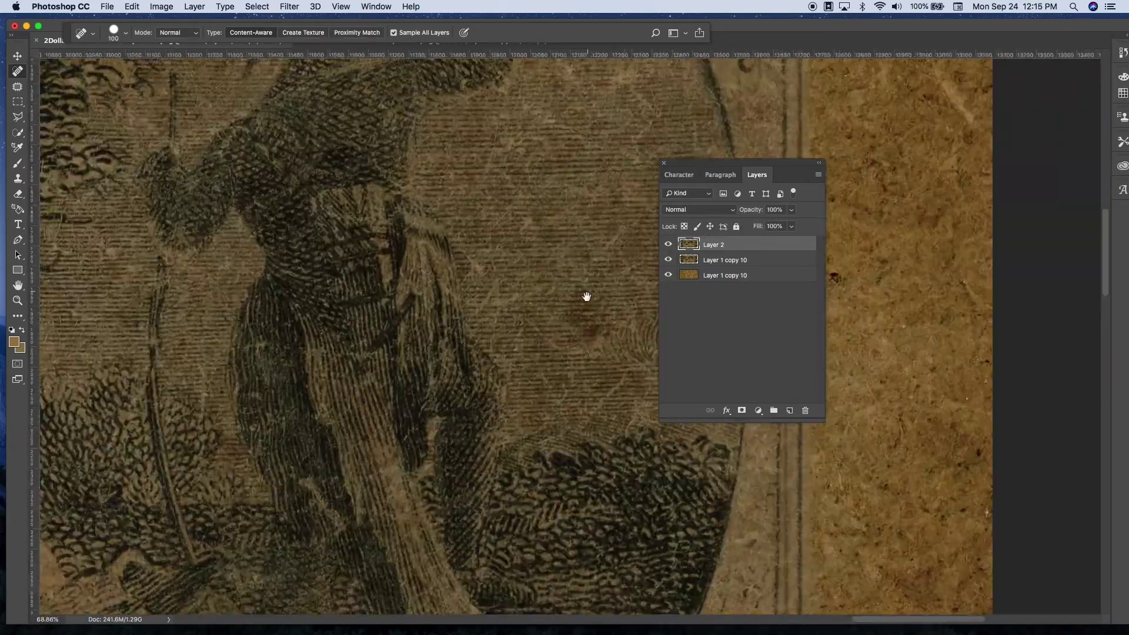
scroll(428, 252, up, 2)
key(bracketright)
key(bracketright)
key(bracketright)
scroll(382, 211, up, 1)
scroll(317, 194, up, 2)
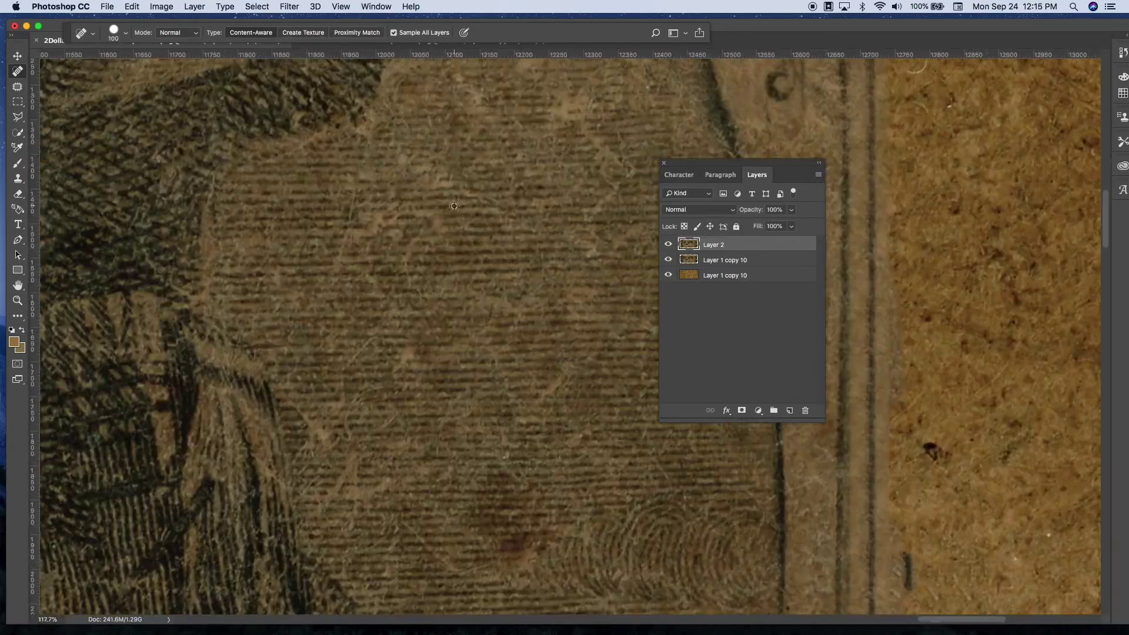
scroll(253, 179, up, 1)
- Spot-heal a blemish in the vignette background and paint out a scratch with a slightly larger brush
scroll(556, 329, down, 3)
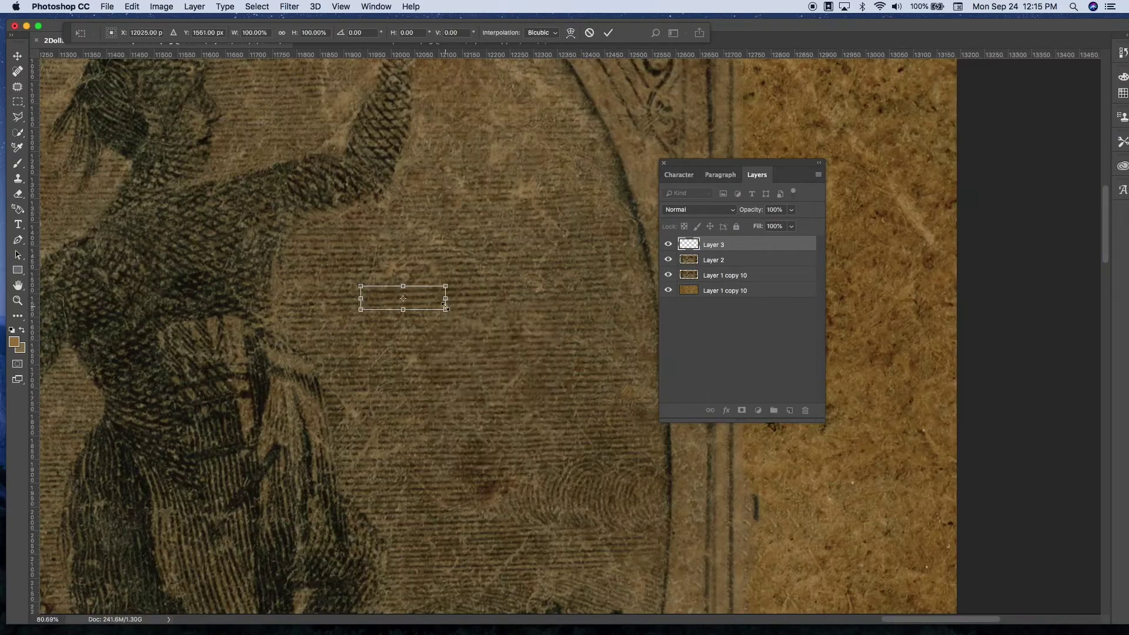
scroll(451, 345, up, 2)
key(j)
click(451, 344)
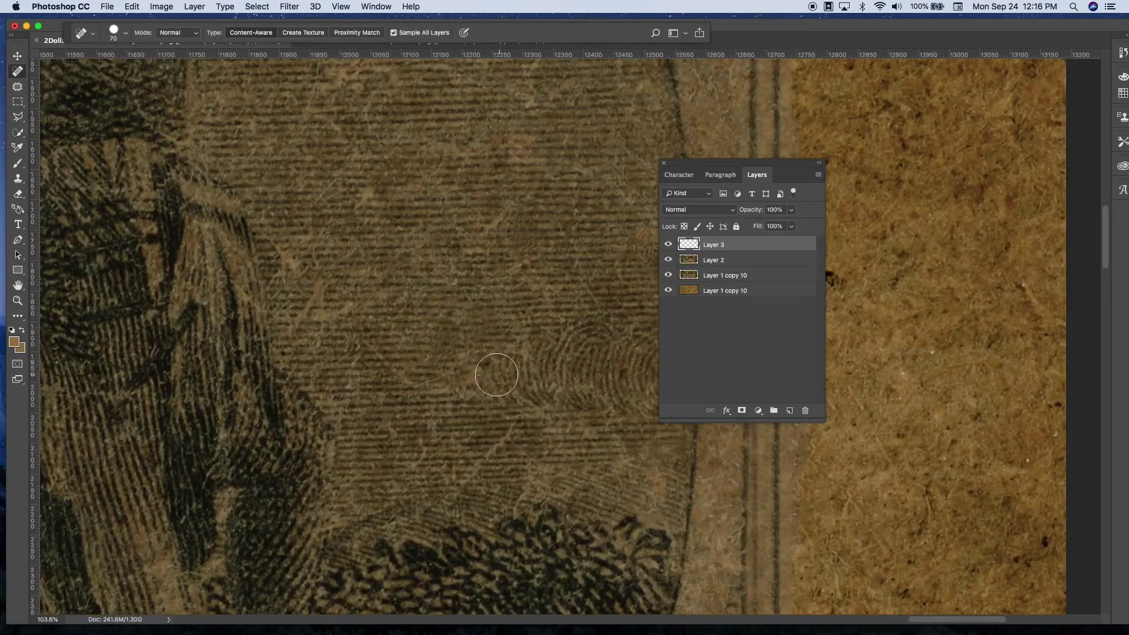
scroll(588, 353, down, 3)
scroll(764, 470, up, 2)
key(bracketright)
drag(738, 487, 785, 487)
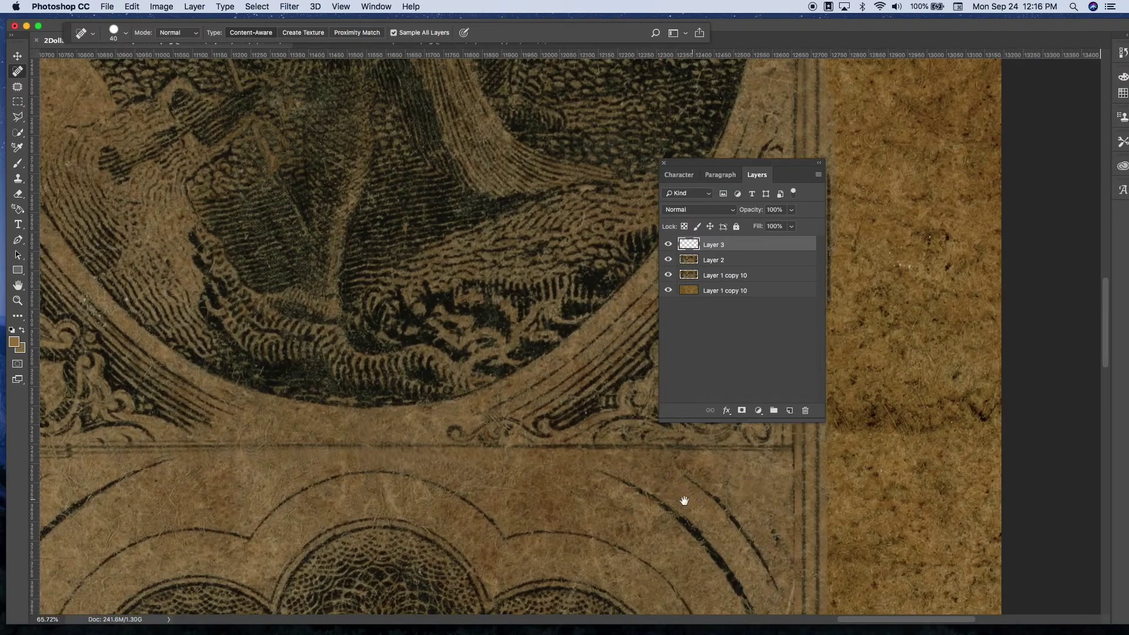
- Outline the crack running across the lower-right 2 rosette's lace with the Patch tool
scroll(646, 470, down, 5)
scroll(647, 470, right, 5)
scroll(529, 327, down, 4)
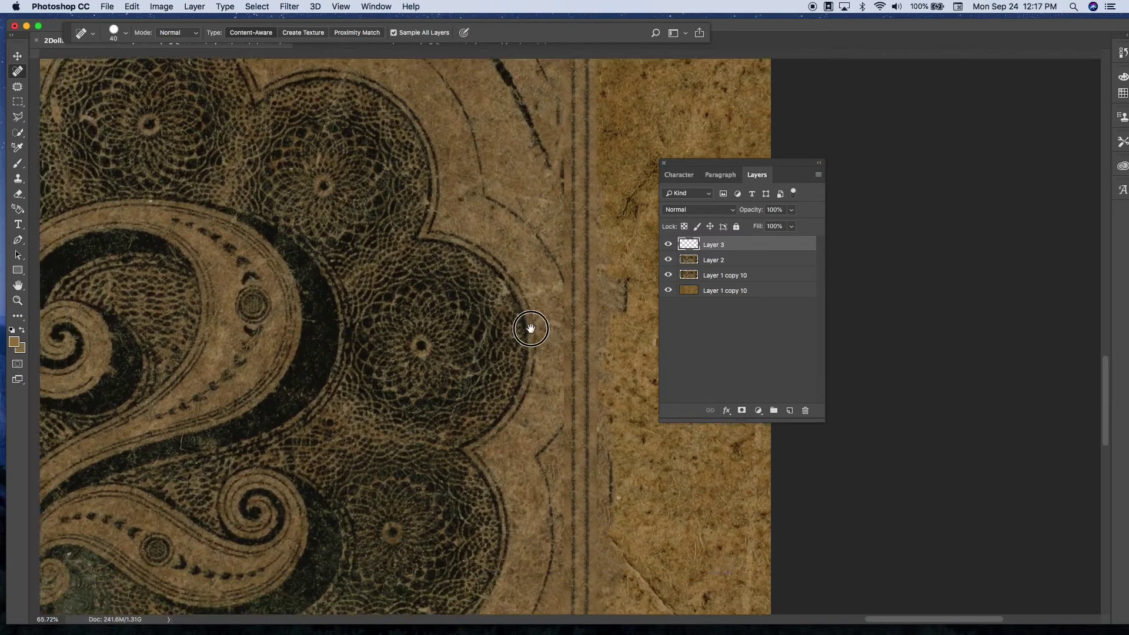
scroll(529, 327, left, 2)
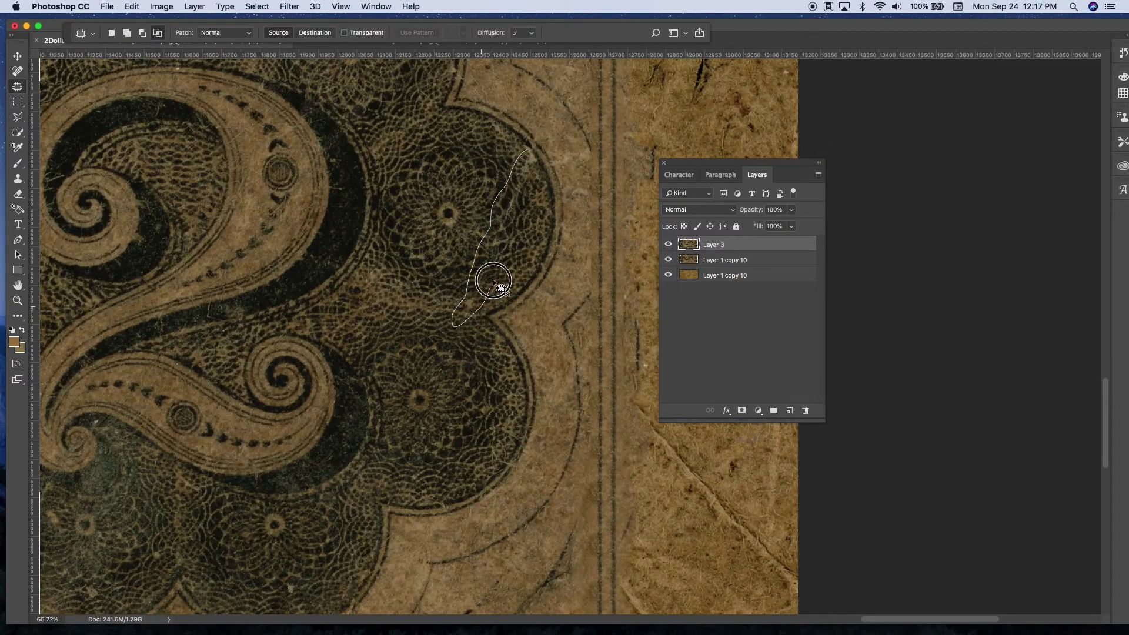
drag(492, 280, 494, 276)
drag(494, 335, 477, 395)
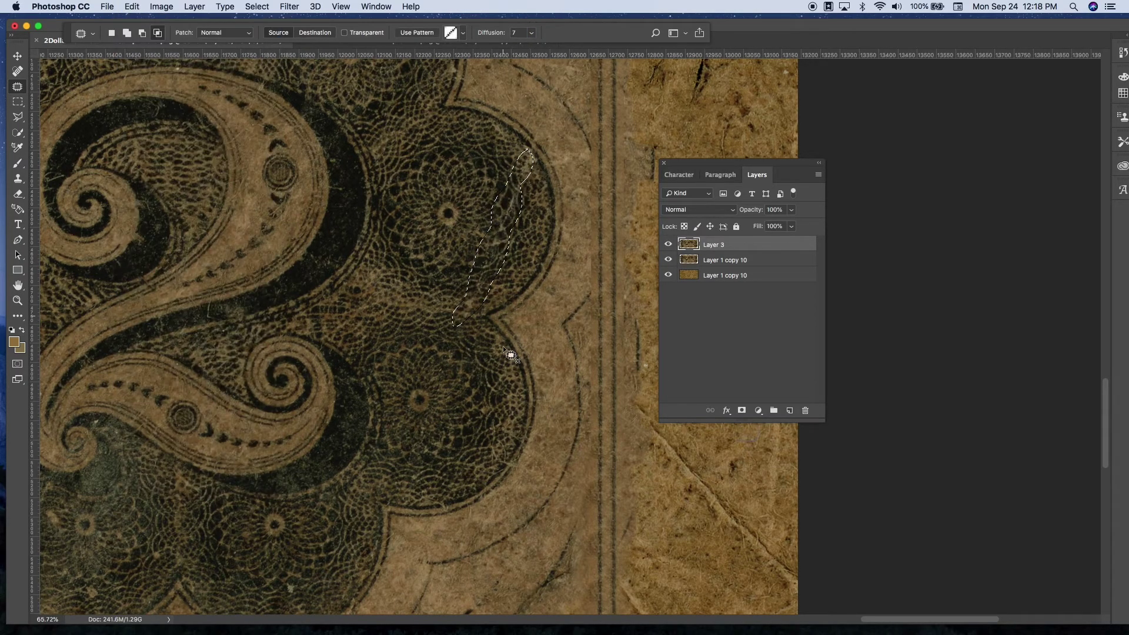
- Fill the outlined rosette crack with clean lace texture from nearby
drag(514, 258, 525, 157)
drag(497, 247, 499, 372)
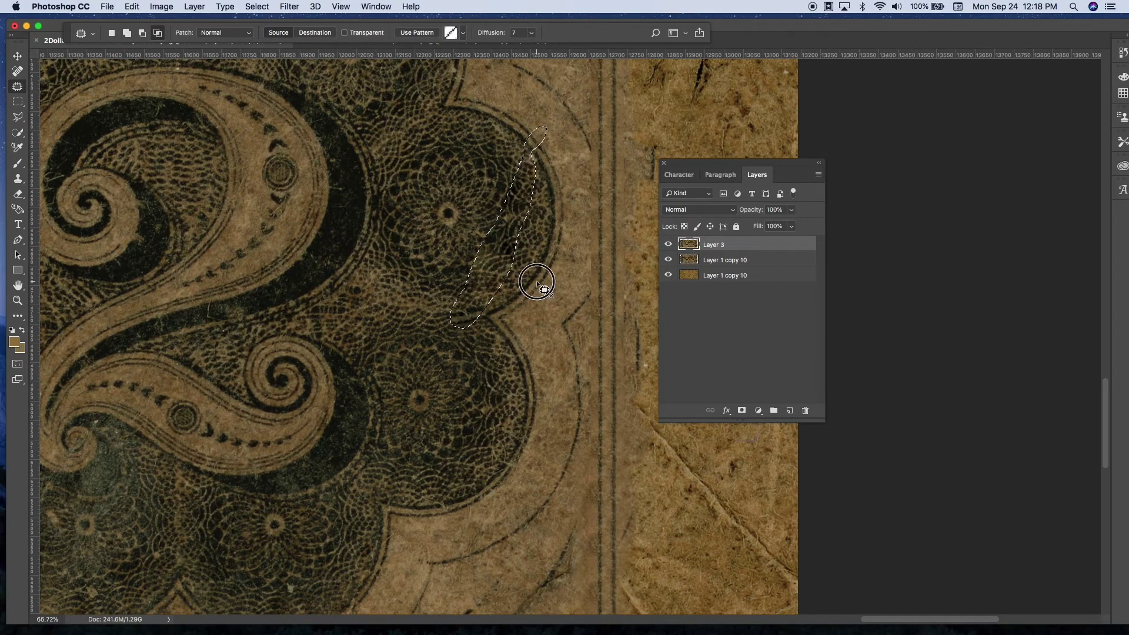
scroll(539, 284, down, 3)
scroll(539, 284, left, 5)
drag(401, 410, 399, 424)
drag(349, 406, 536, 424)
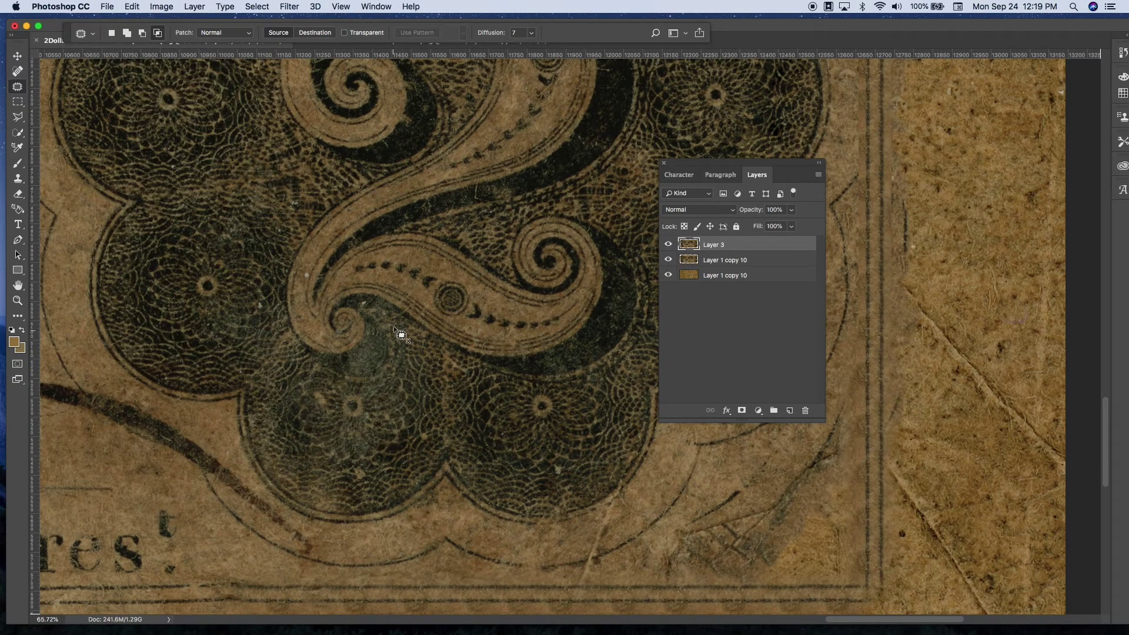
- Drop the patch outline and spot-heal the dark stain near the bottom border
key(j)
scroll(398, 328, left, 1)
scroll(564, 494, right, 5)
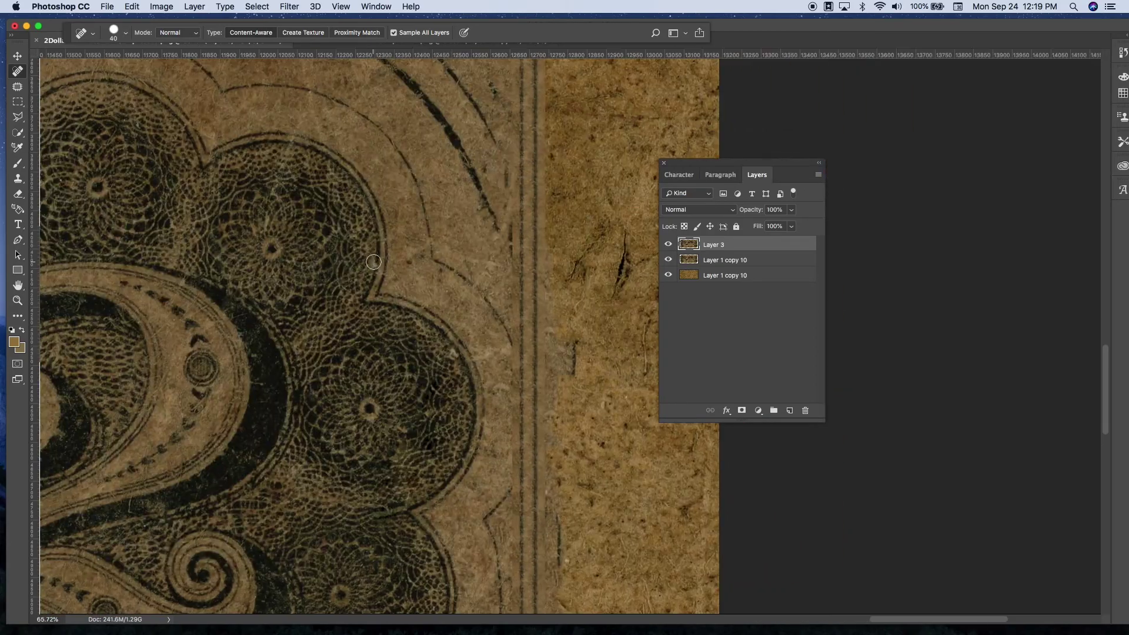
scroll(564, 494, down, 3)
scroll(582, 383, right, 2)
drag(505, 347, 457, 400)
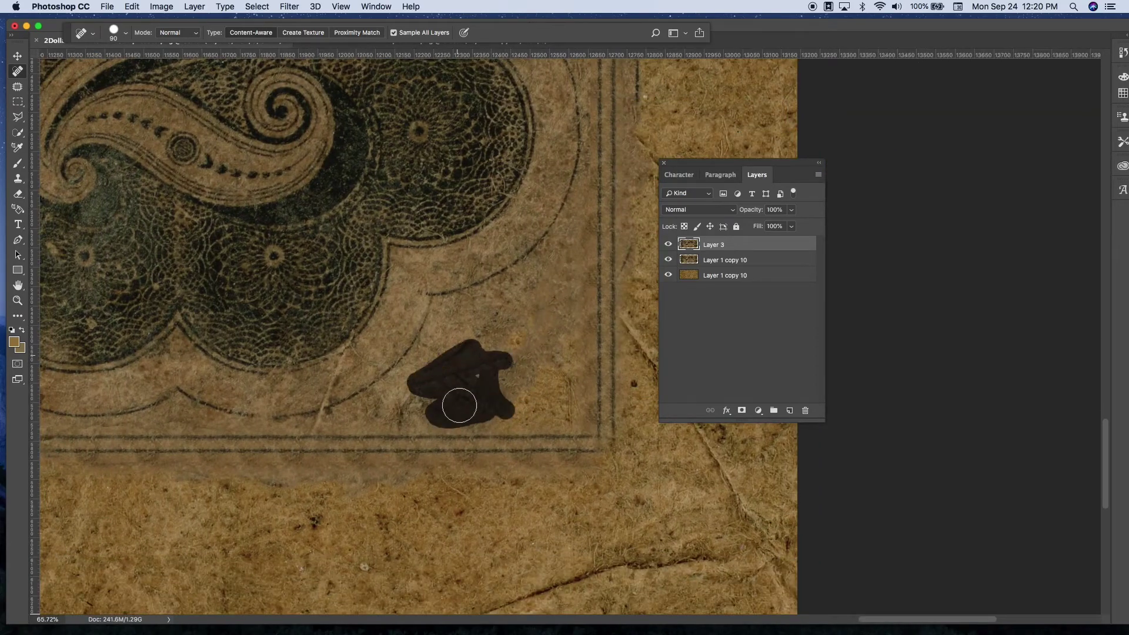
- Pan along the bottom border and halve the healing brush size
scroll(499, 373, up, 2)
scroll(553, 447, down, 5)
scroll(553, 447, right, 3)
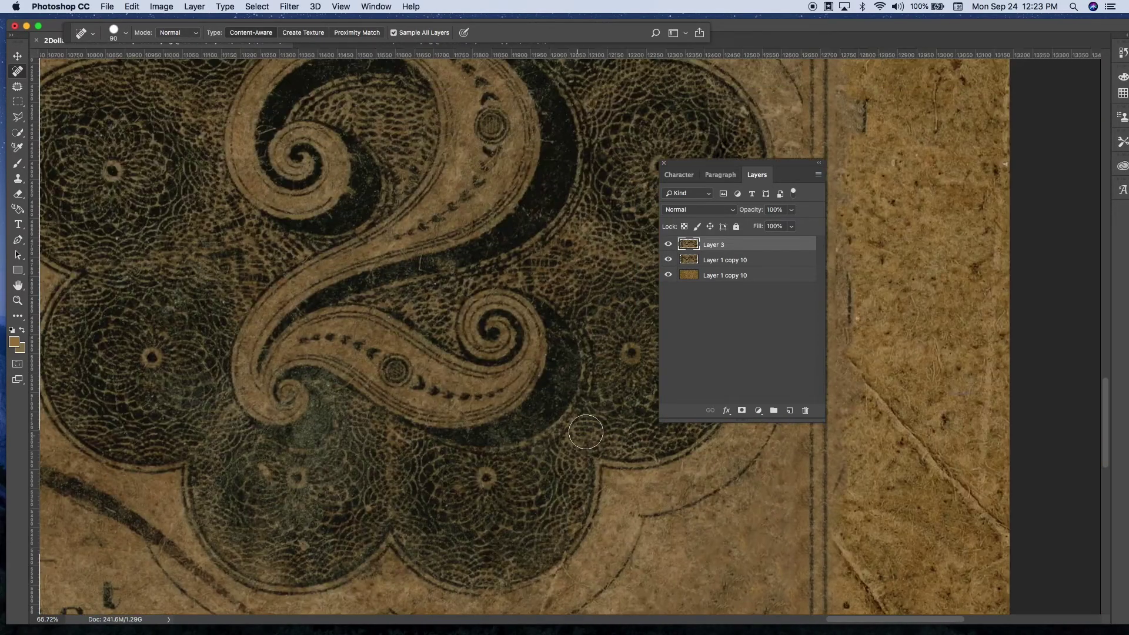
scroll(560, 297, left, 5)
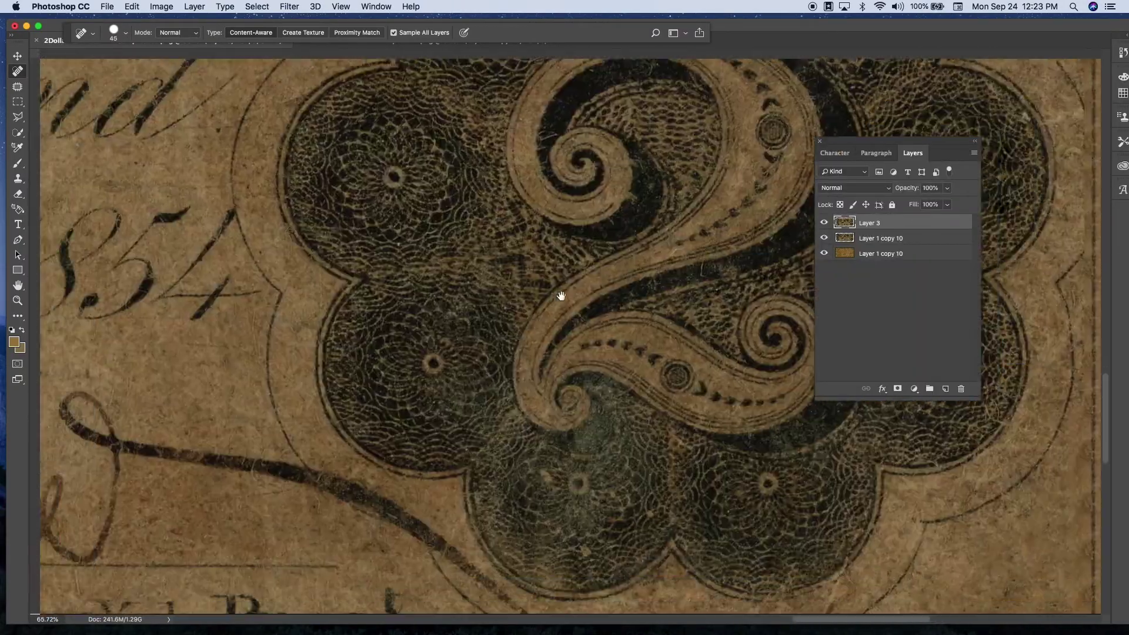
scroll(560, 329, down, 5)
scroll(559, 365, right, 5)
scroll(534, 324, up, 5)
key(bracketleft)
scroll(533, 324, up, 5)
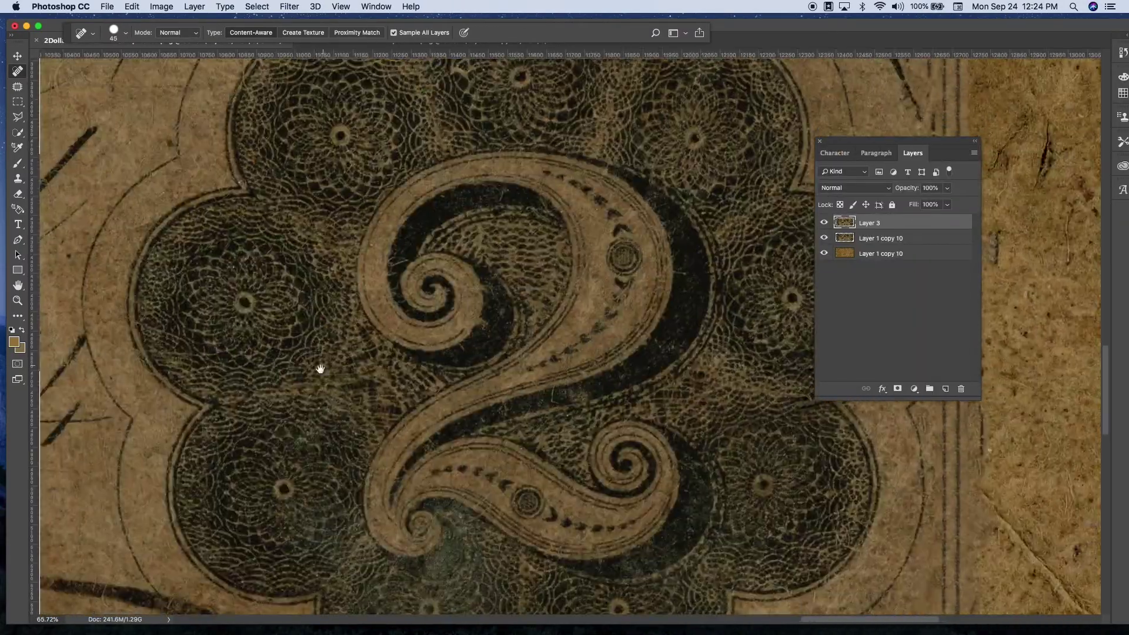
scroll(320, 371, down, 5)
scroll(335, 341, right, 5)
scroll(353, 308, down, 10)
scroll(611, 380, right, 5)
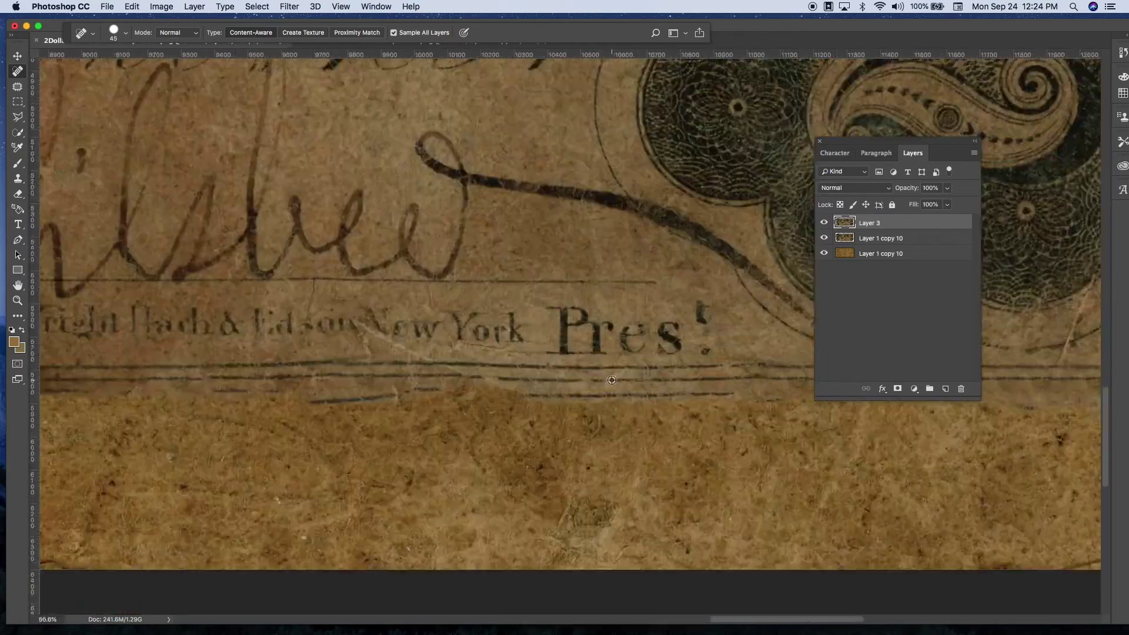
- Transform the copied border-line strip below Pres and switch it to Warp via Help search
key(super+t)
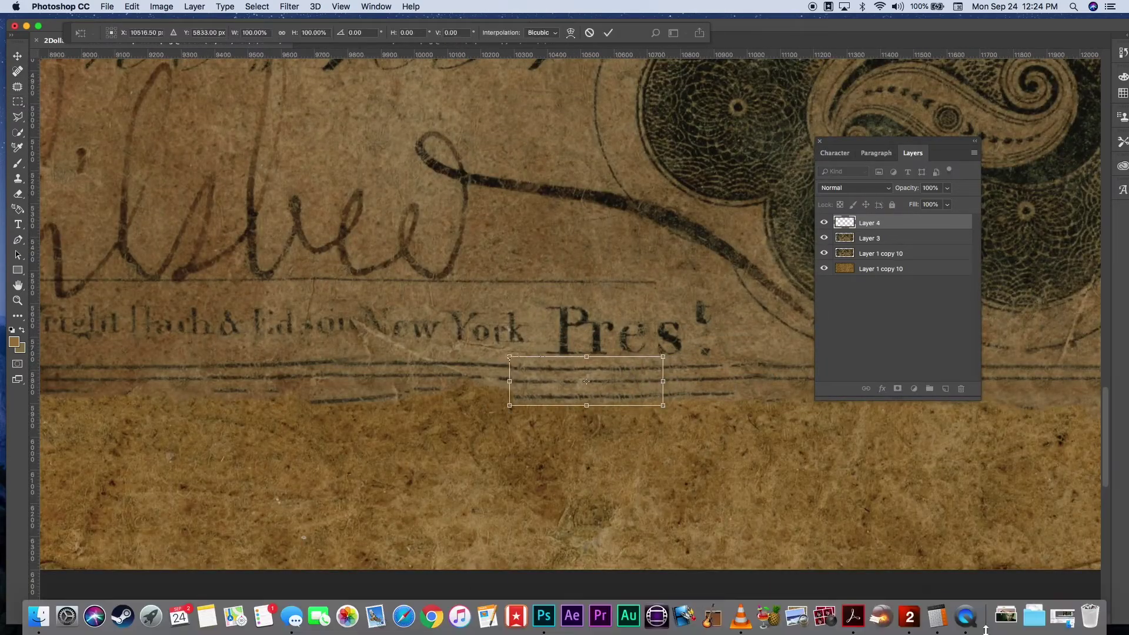
key(super+Tab)
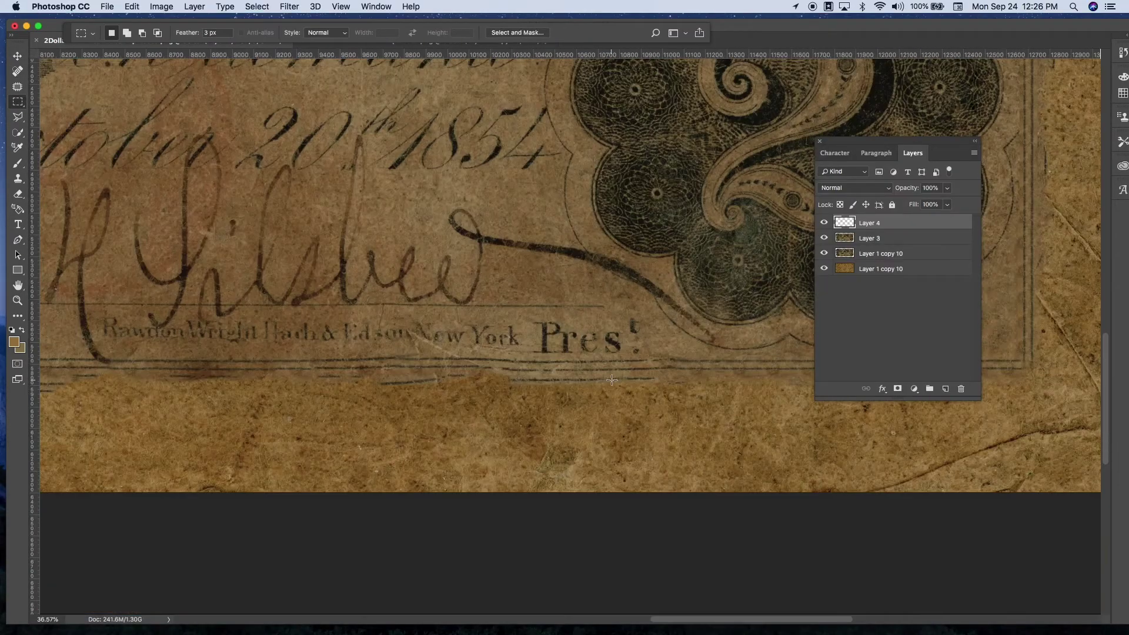
scroll(638, 389, up, 5)
key(super+shift+slash)
text(w)
key(Return)
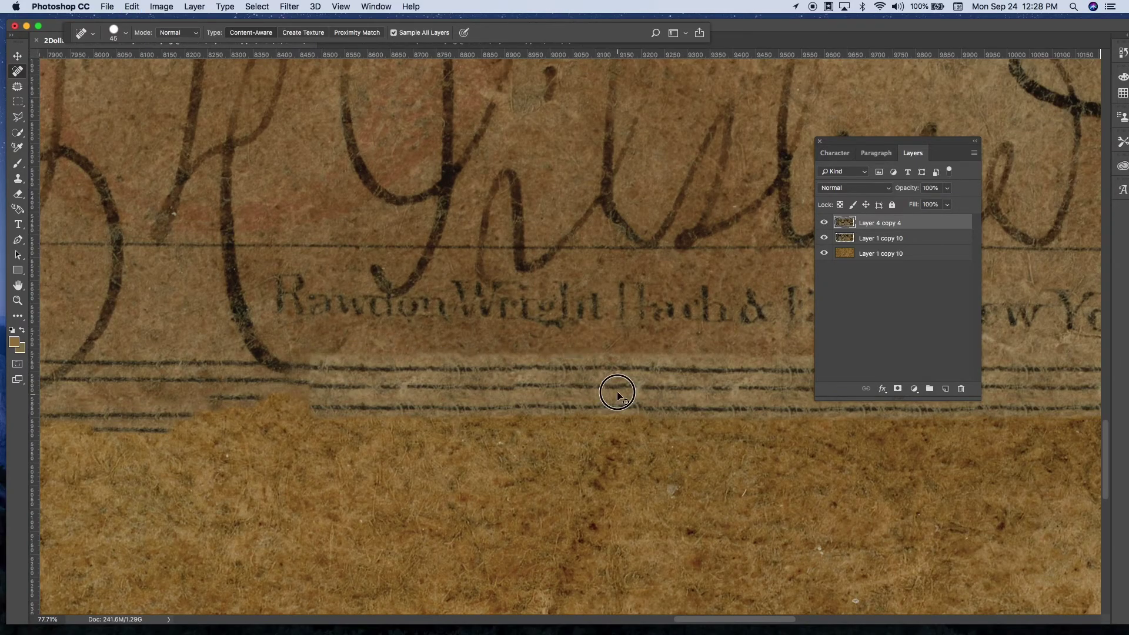
scroll(617, 393, down, 2)
scroll(403, 458, down, 2)
scroll(404, 459, down, 3)
- Heal the remaining gap in the bottom border line using a slightly smaller brush
scroll(292, 296, up, 5)
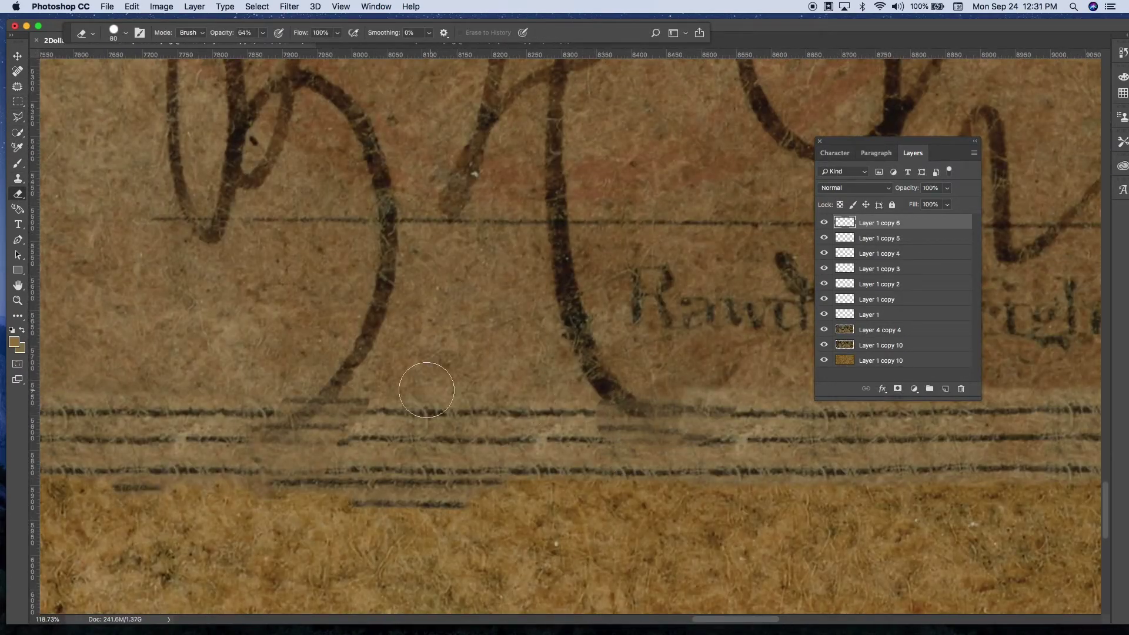
scroll(588, 371, down, 3)
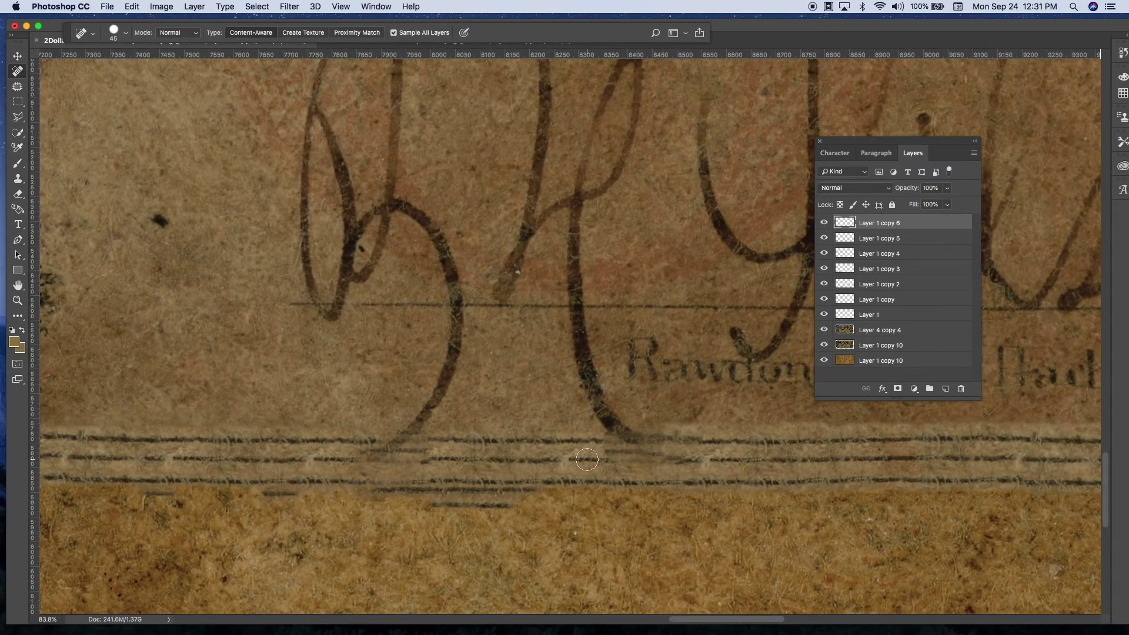
scroll(499, 500, up, 5)
scroll(398, 532, down, 4)
key(bracketleft)
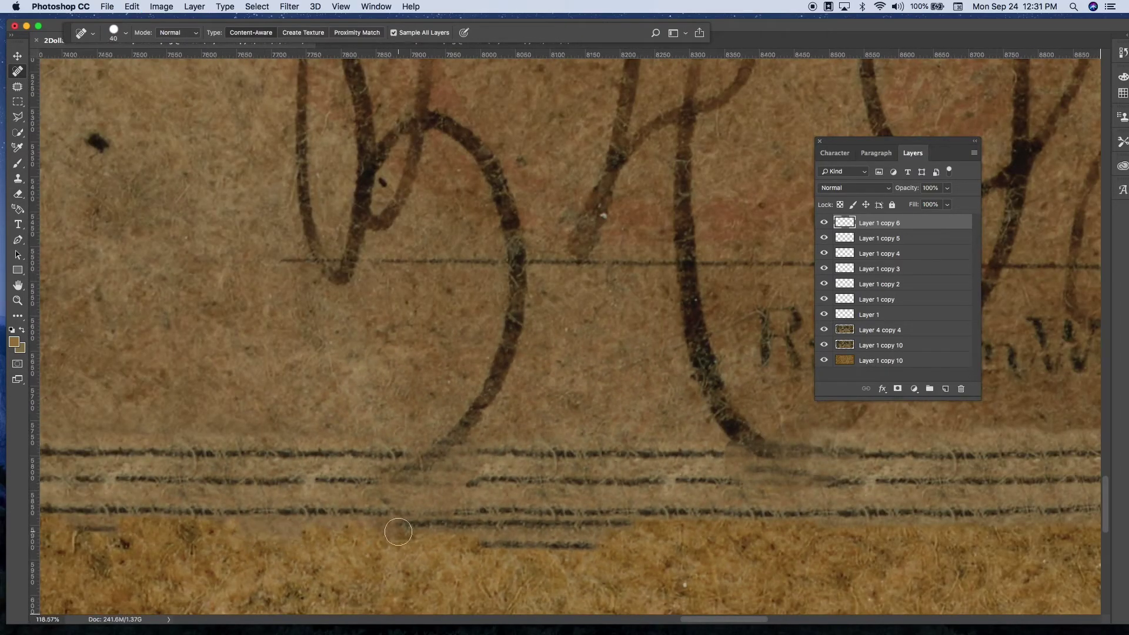
drag(398, 532, 588, 523)
scroll(690, 520, down, 4)
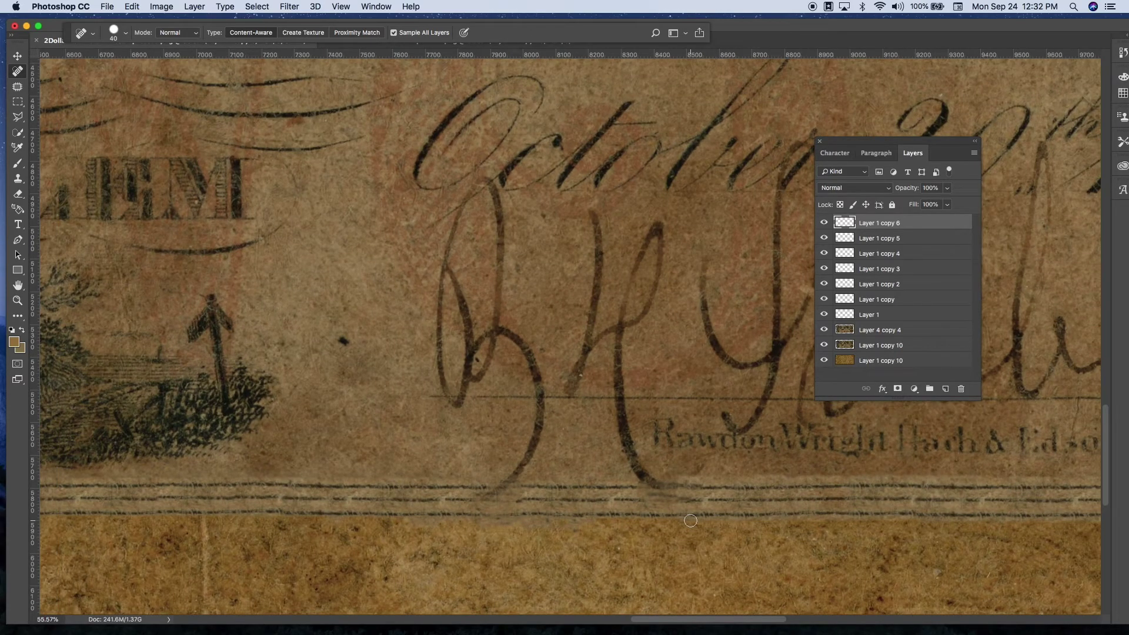
scroll(734, 385, down, 3)
scroll(734, 385, down, 4)
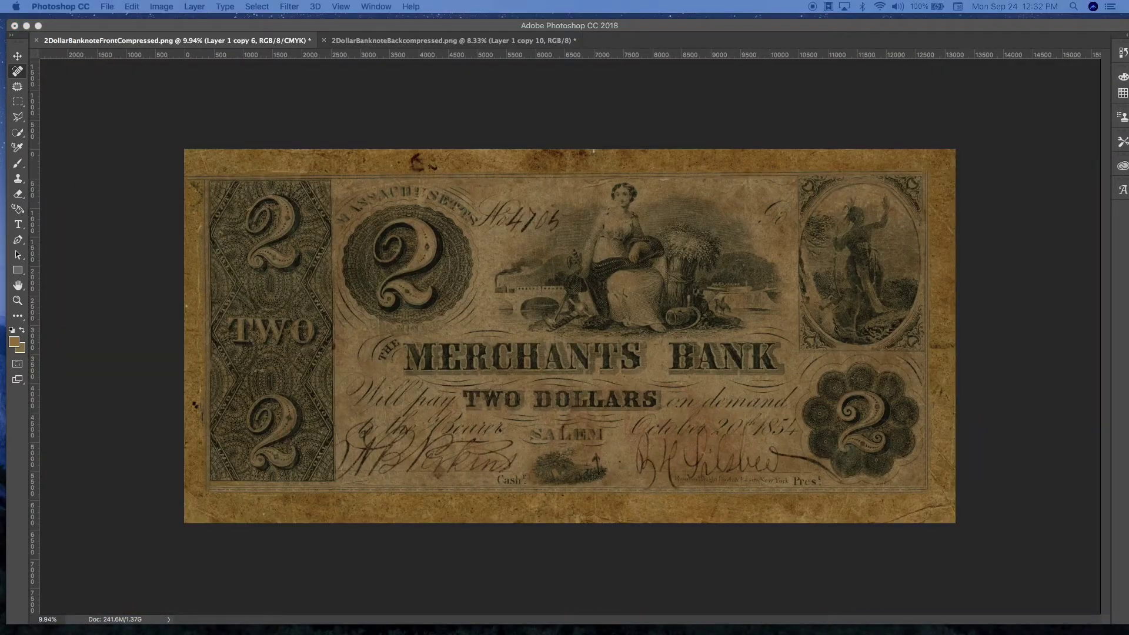
- Restore the hidden panels, pan around the note, and reduce the healing brush size
key(Tab)
scroll(477, 190, up, 5)
scroll(477, 191, down, 5)
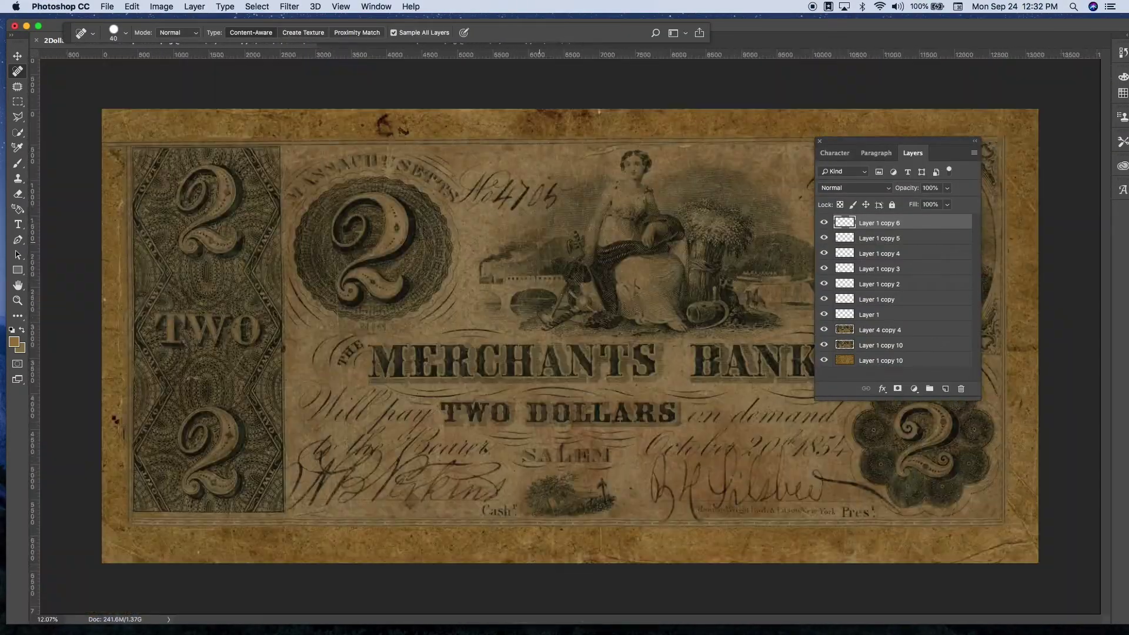
scroll(477, 190, up, 3)
scroll(377, 102, up, 2)
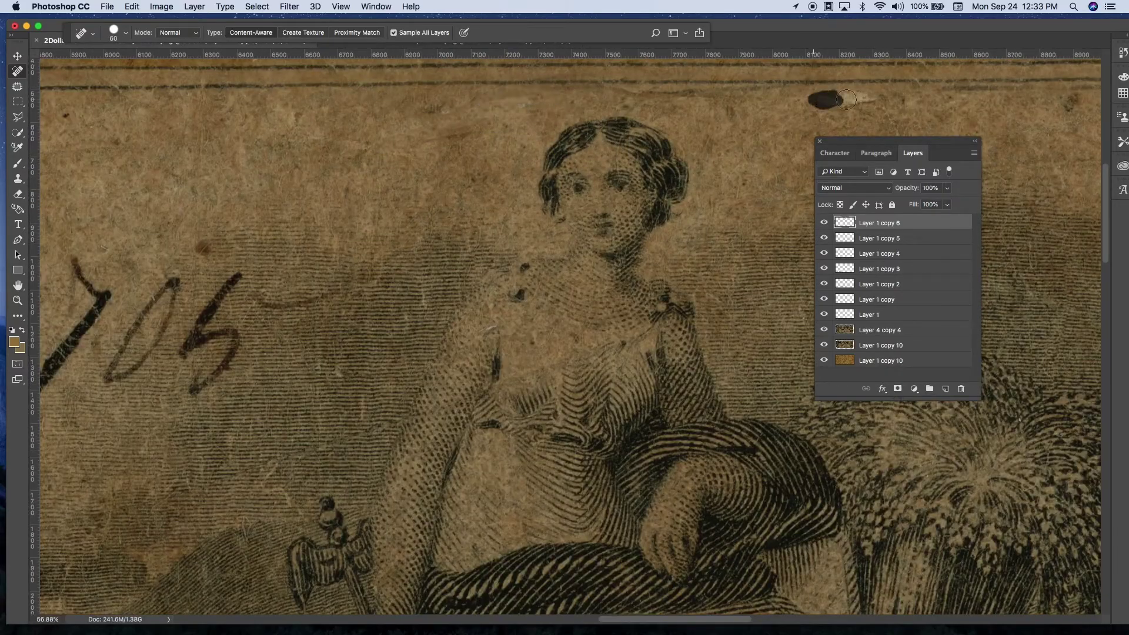
scroll(470, 209, down, 2)
scroll(470, 208, right, 2)
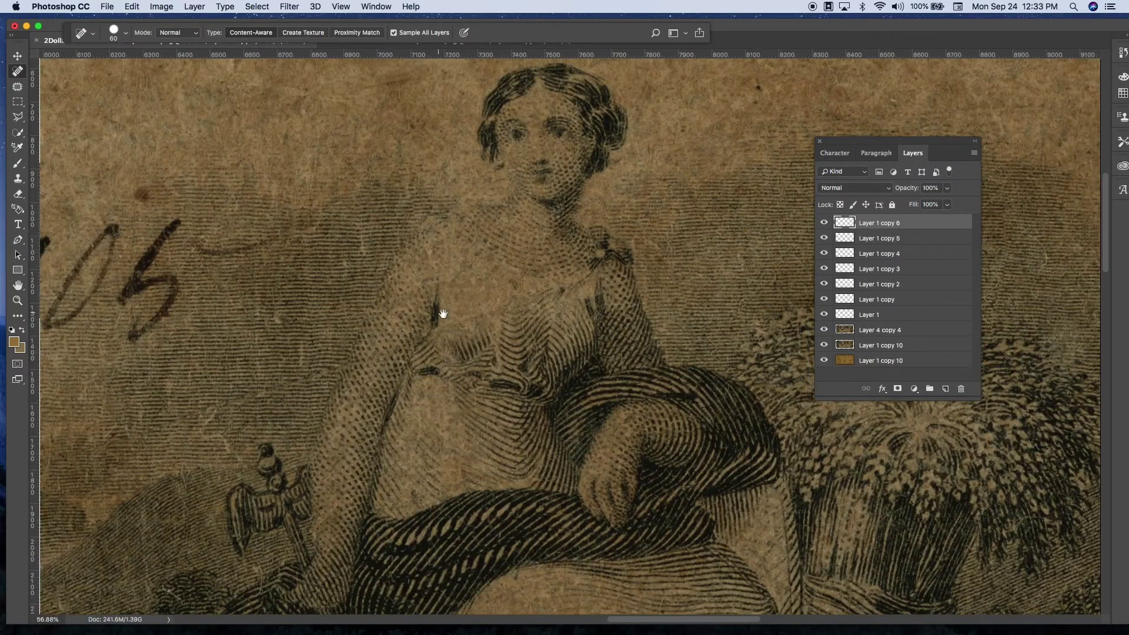
scroll(443, 313, left, 10)
scroll(435, 265, down, 4)
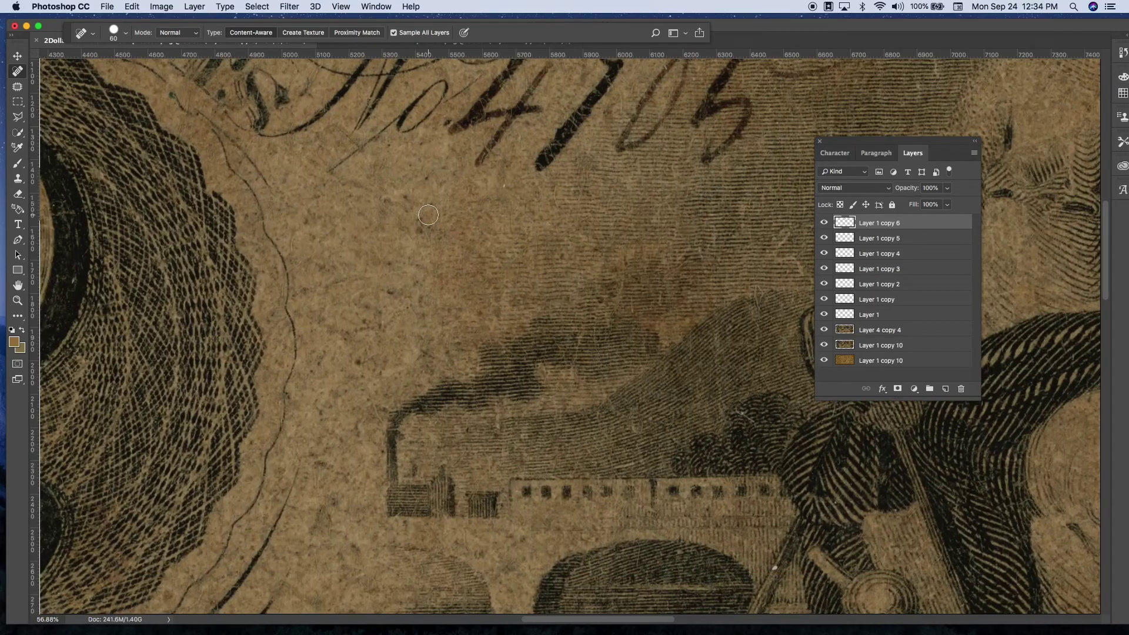
scroll(428, 215, down, 5)
scroll(428, 214, right, 6)
key(bracketleft)
key(bracketleft)
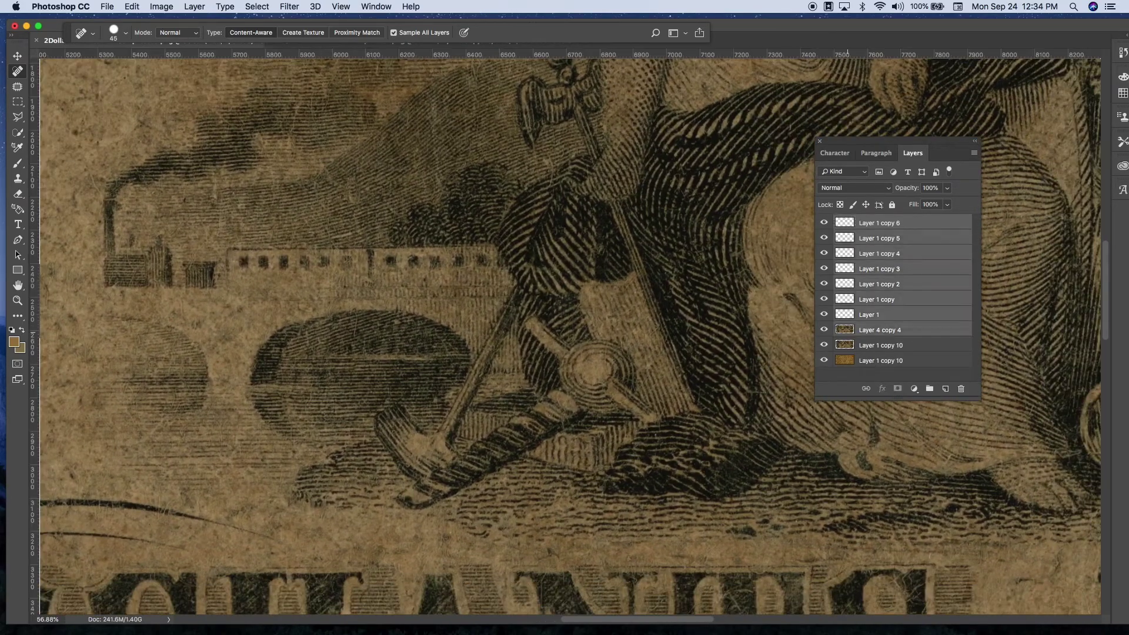
- Heal the dark speck beside the signature above the lower border lines
scroll(383, 454, down, 5)
scroll(383, 455, right, 9)
scroll(382, 455, right, 6)
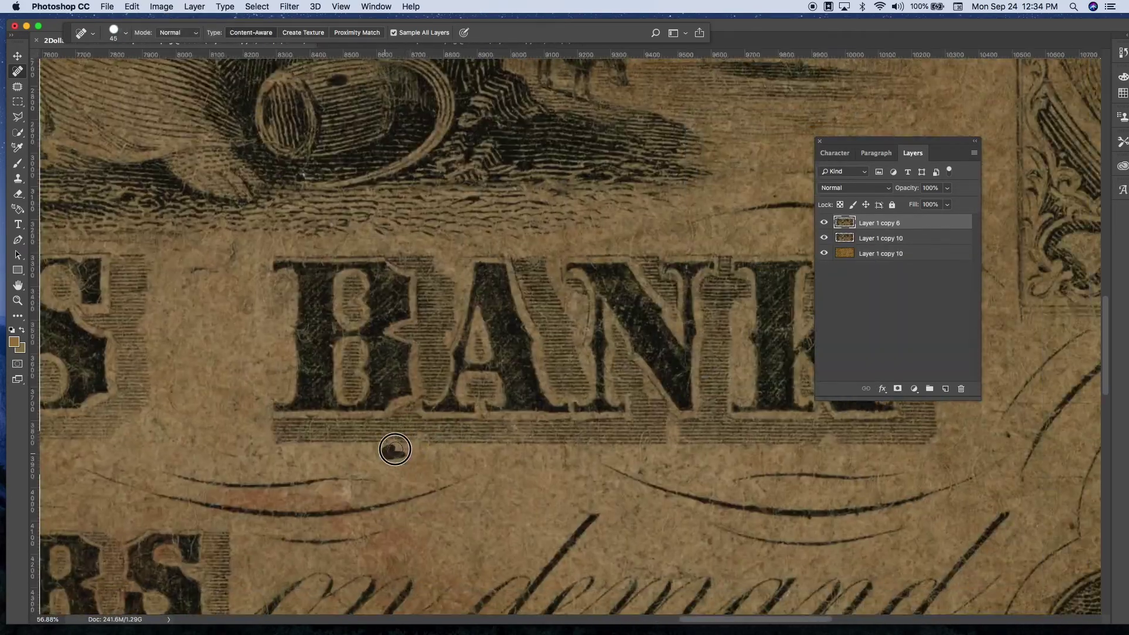
scroll(390, 448, left, 2)
scroll(433, 252, up, 6)
scroll(433, 252, right, 4)
scroll(555, 394, down, 3)
scroll(555, 393, down, 5)
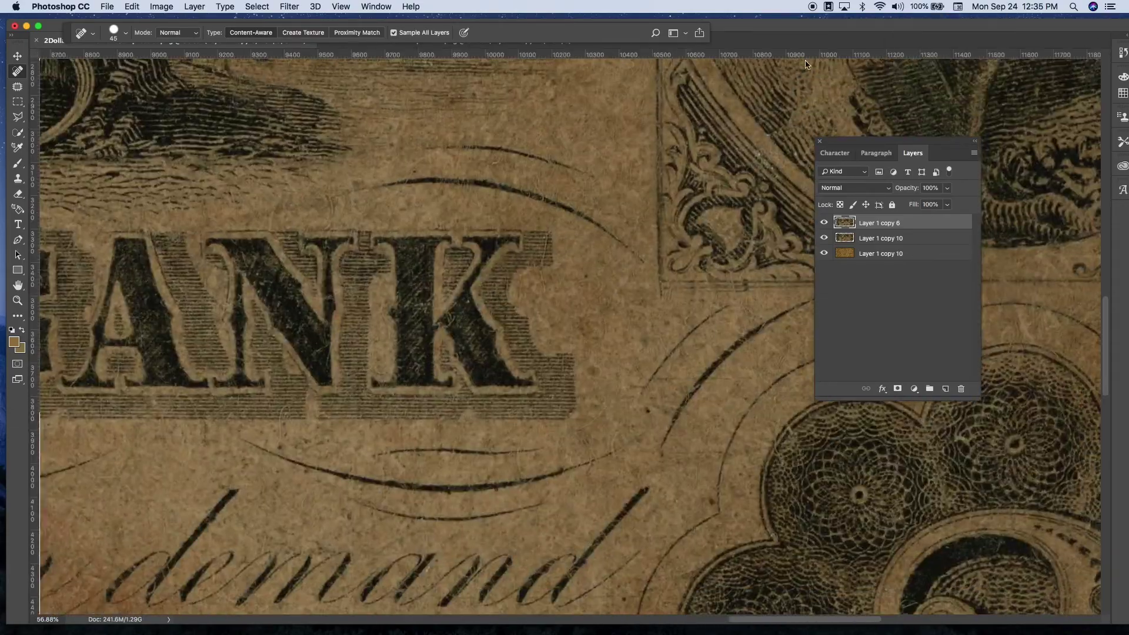
scroll(529, 353, down, 5)
scroll(499, 317, down, 3)
scroll(499, 317, left, 8)
scroll(559, 324, up, 4)
scroll(559, 324, left, 6)
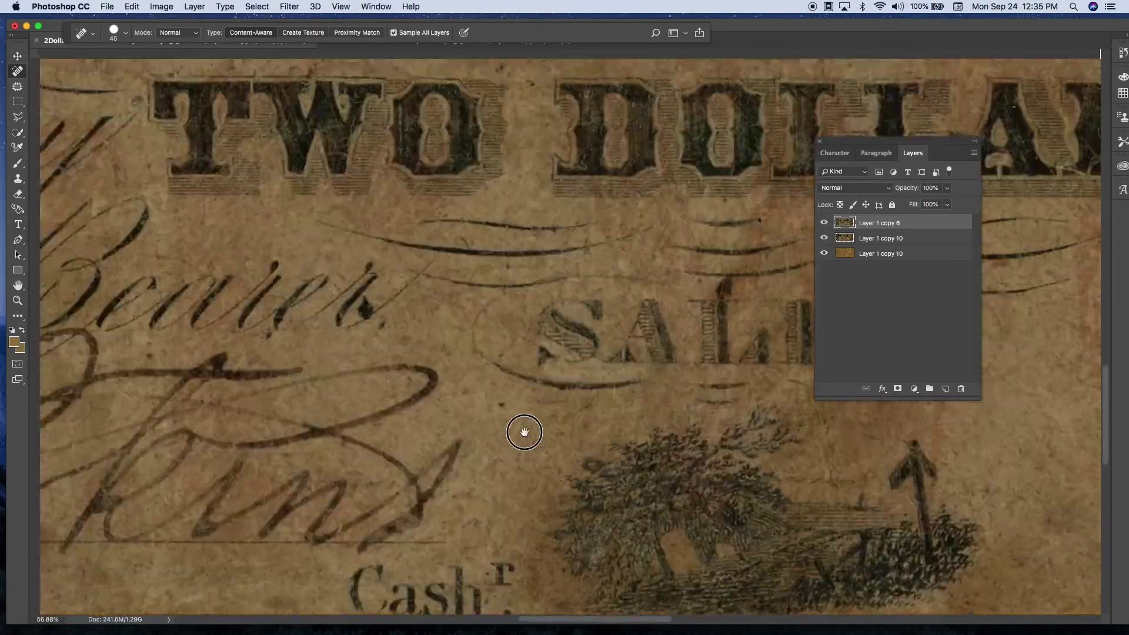
scroll(522, 430, up, 5)
scroll(514, 303, down, 9)
scroll(514, 302, left, 12)
drag(330, 408, 383, 388)
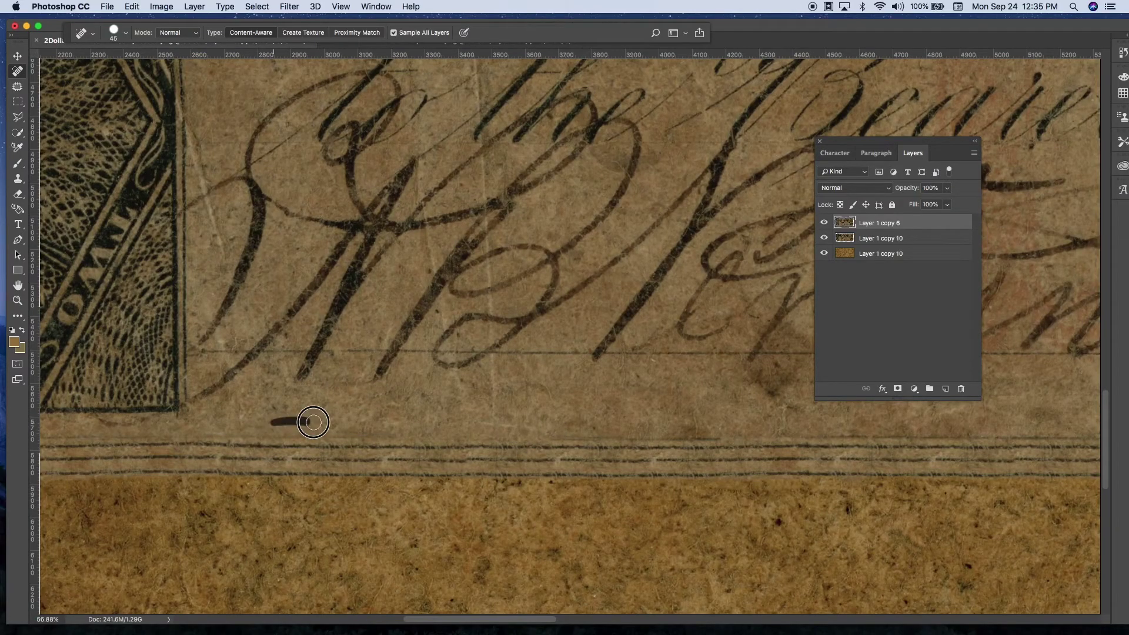
- Pan left and up across the note to inspect the remaining engraving damage
scroll(532, 386, left, 8)
scroll(532, 387, up, 4)
scroll(476, 261, down, 4)
scroll(385, 441, left, 6)
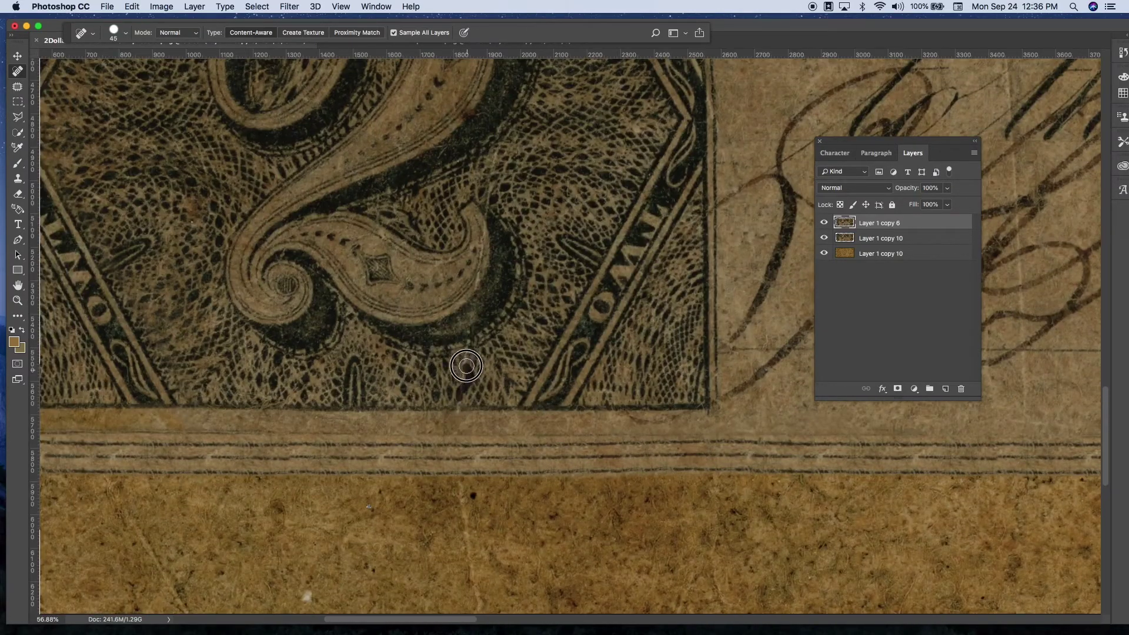
scroll(461, 365, up, 2)
scroll(479, 328, up, 8)
scroll(479, 328, left, 3)
- Patch the lattice scratch under TWO with nearby engraving, then add a new layer and merge
key(shift+j)
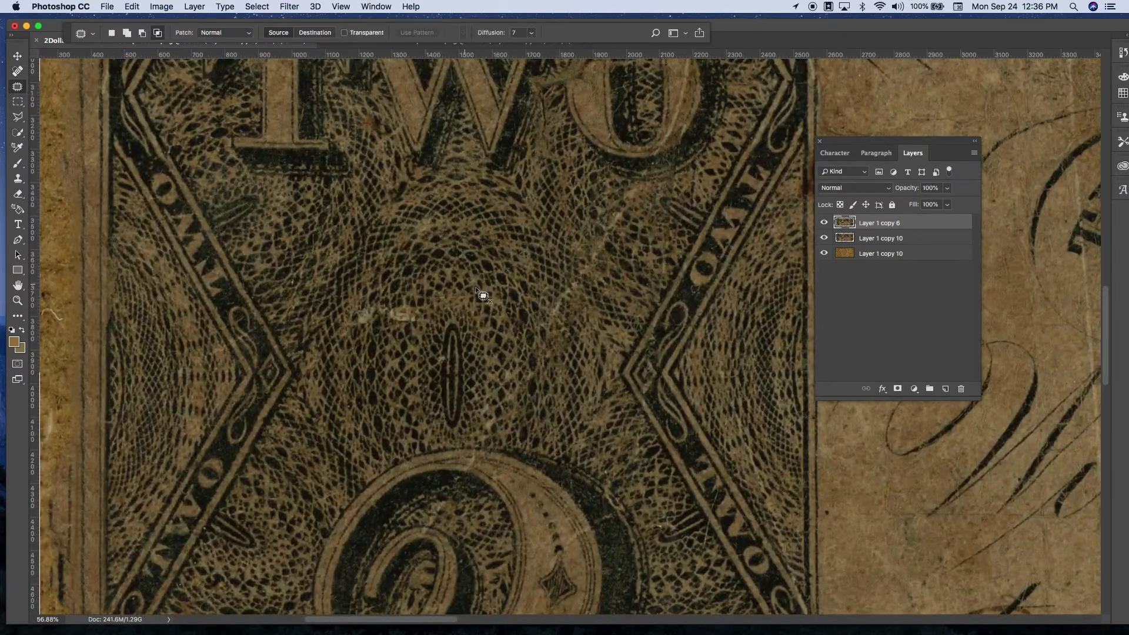
drag(419, 327, 553, 315)
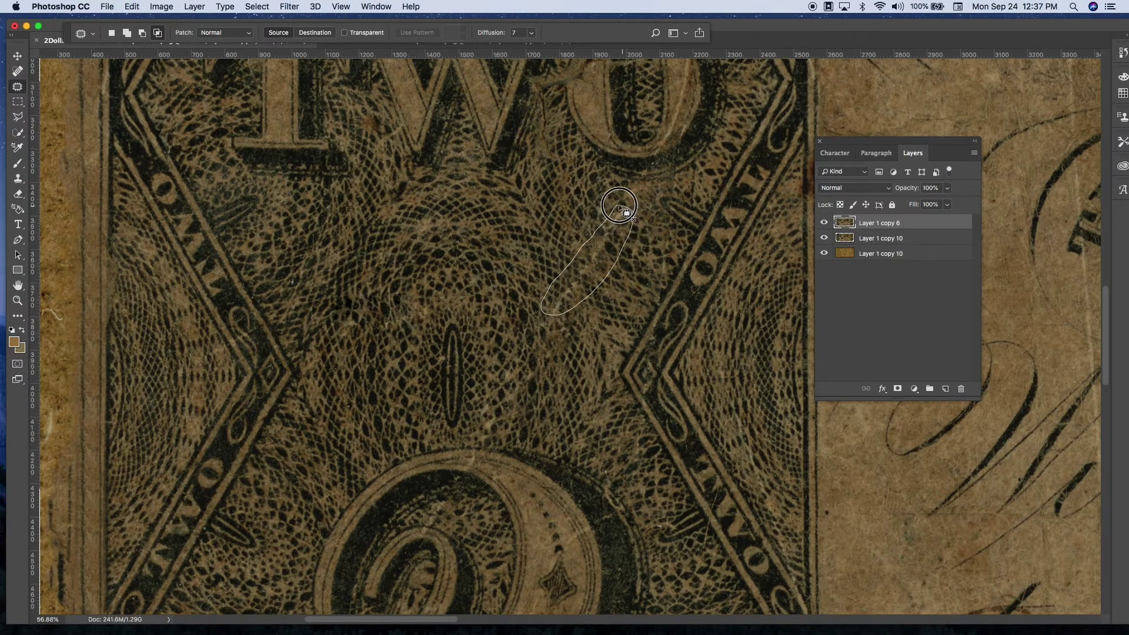
click(129, 6)
click(147, 22)
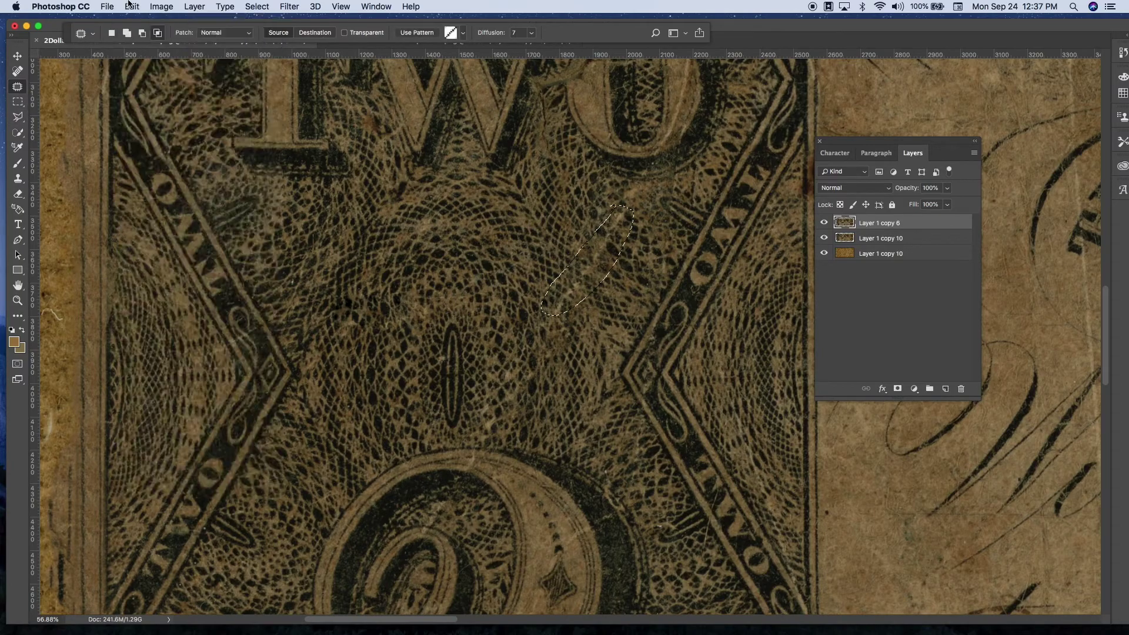
key(ctrl+shift+alt+n)
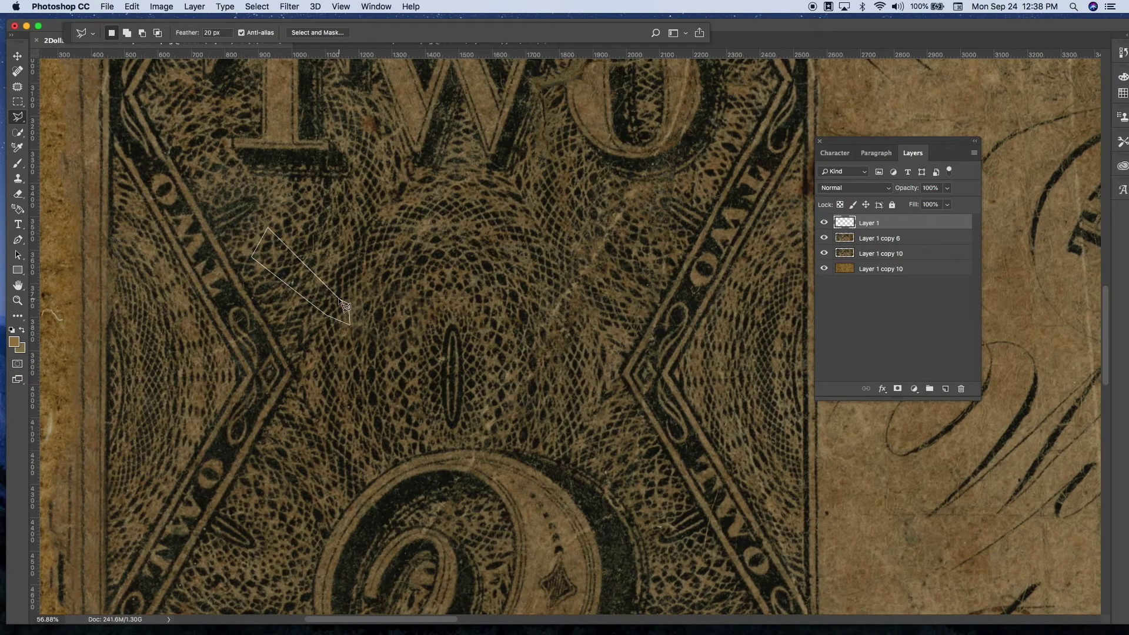
key(Escape)
key(ctrl+e)
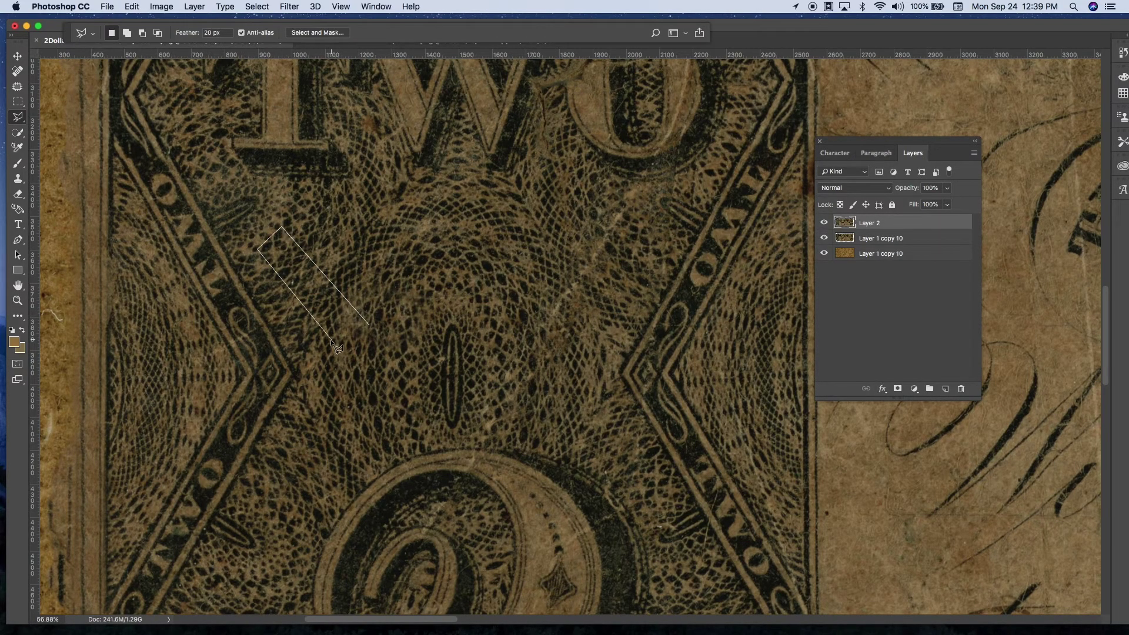
- Paste the copied texture patch, rotate it slightly with Free Transform, and commit
key(Escape)
key(ctrl+v)
key(ctrl+t)
drag(606, 229, 591, 242)
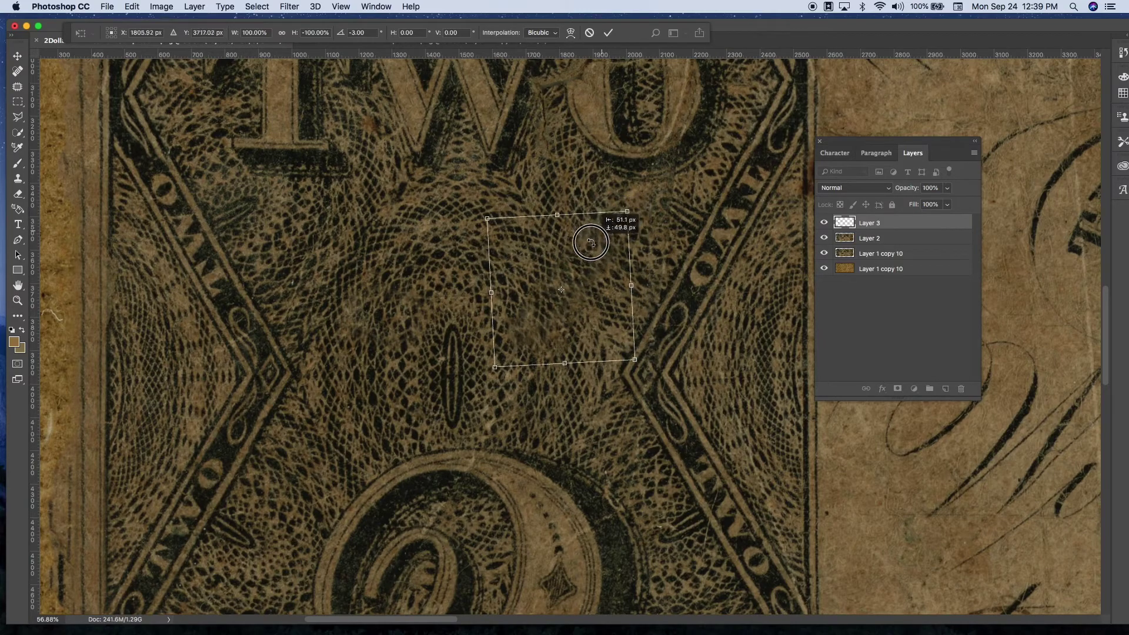
key(Return)
- Select another piece of lattice texture, flip it horizontally, and move it over the damage
drag(221, 192, 331, 275)
right_click(259, 232)
click(285, 359)
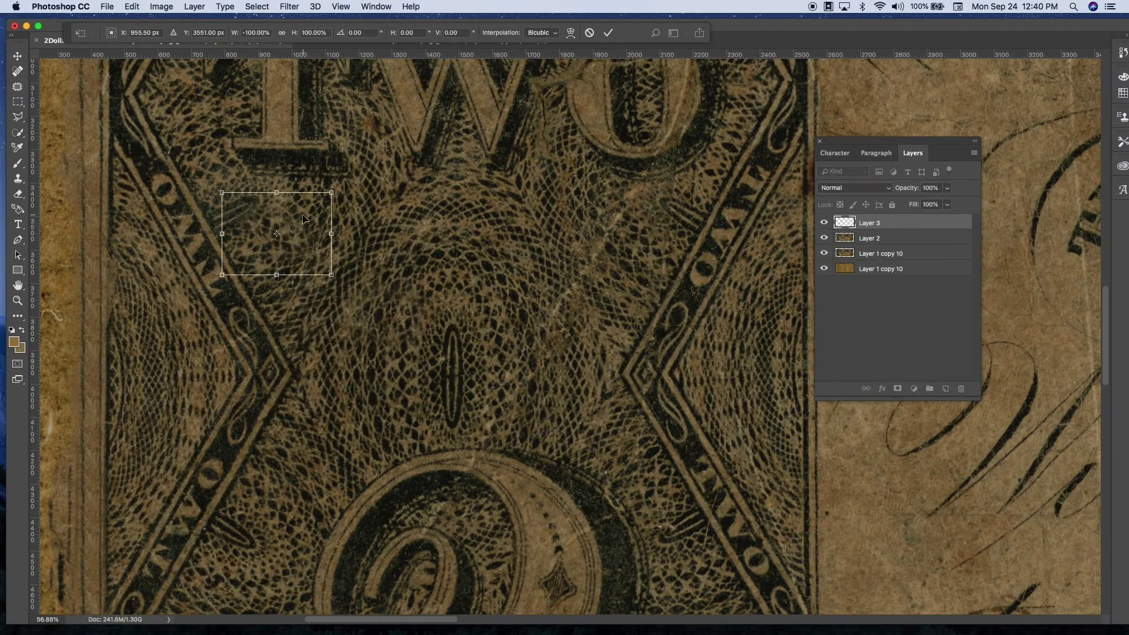
drag(302, 219, 653, 206)
- Commit the mirrored lattice patch and bring the crack between the W and O into view
key(Return)
scroll(584, 238, up, 2)
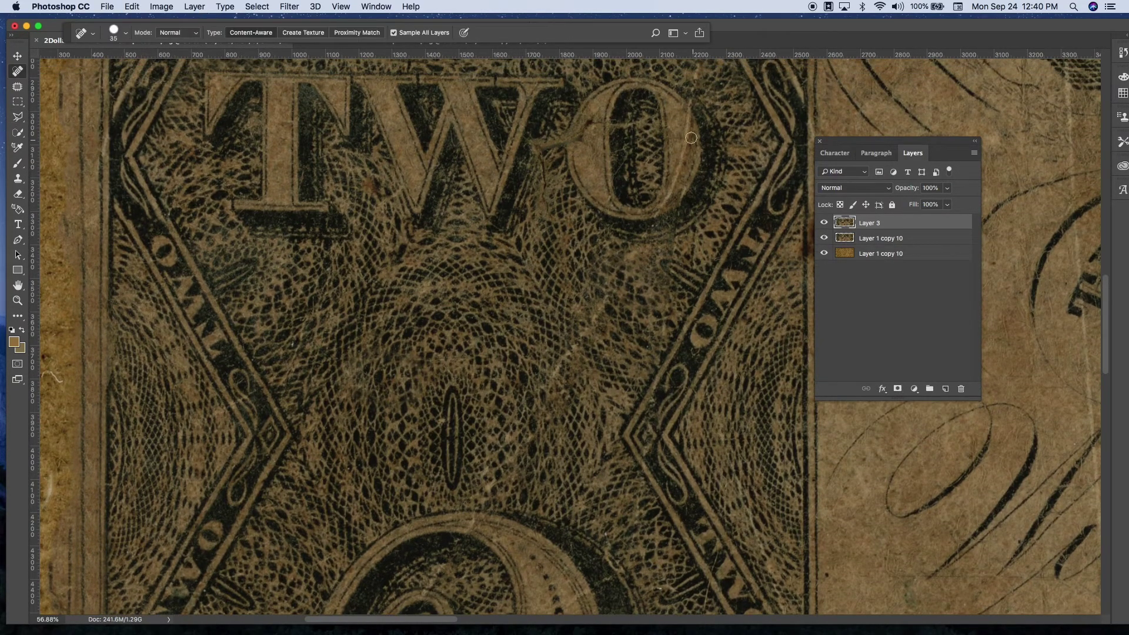
scroll(582, 339, up, 2)
scroll(583, 338, down, 2)
scroll(576, 383, up, 2)
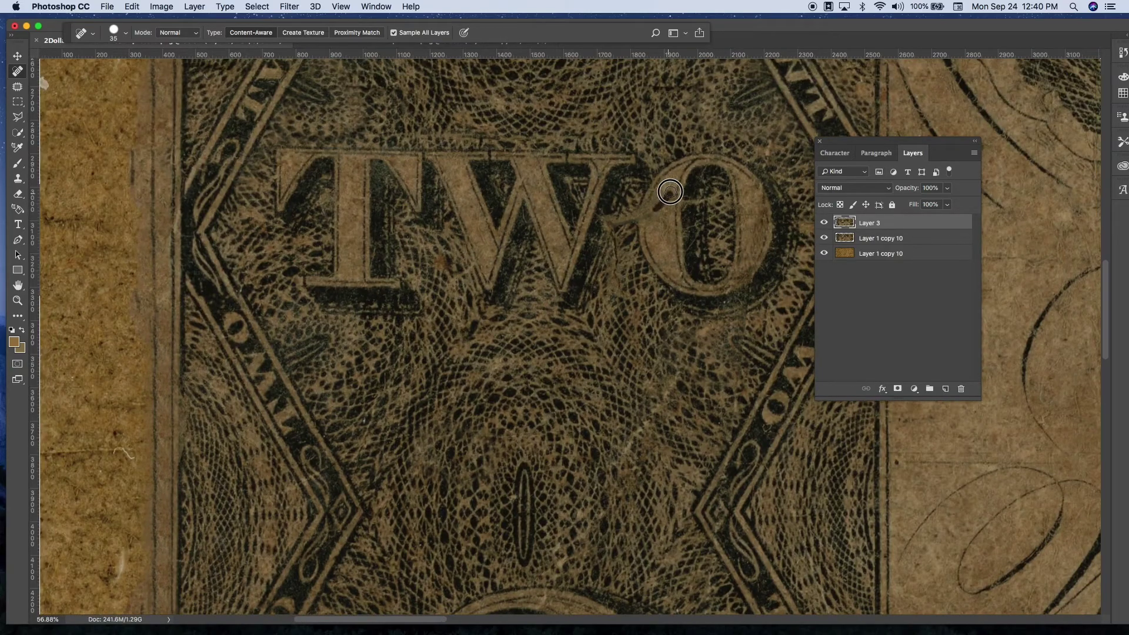
scroll(571, 434, up, 4)
scroll(571, 434, down, 5)
- Cover the crack near the O with a copied, rotated piece of lattice texture, then merge it
drag(517, 389, 536, 421)
right_click(517, 402)
click(558, 496)
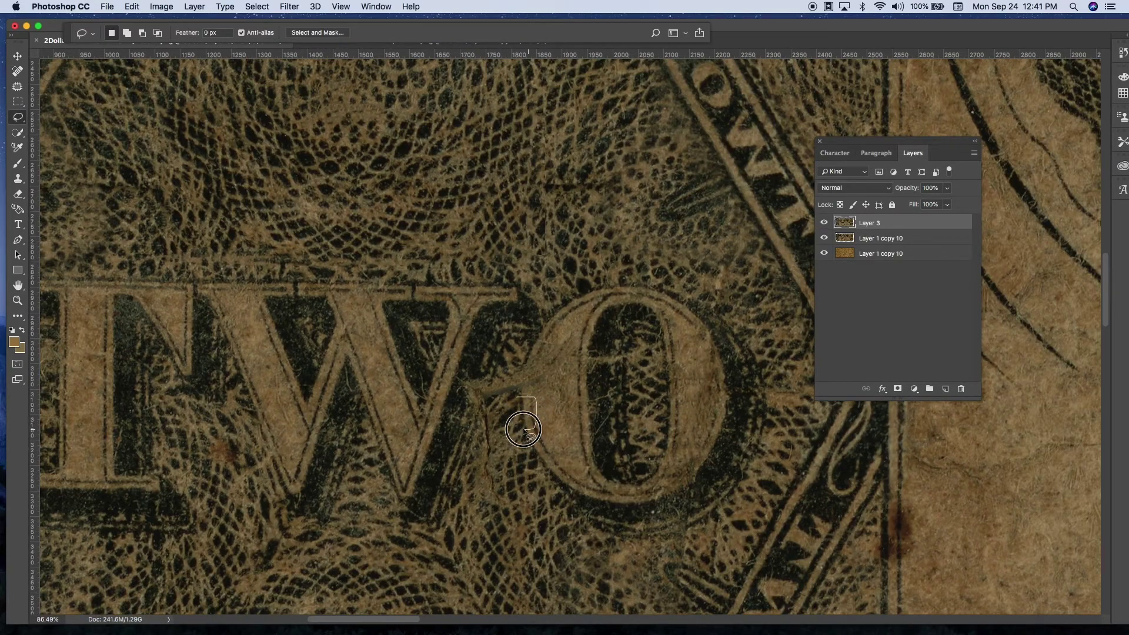
key(super+t)
key(Return)
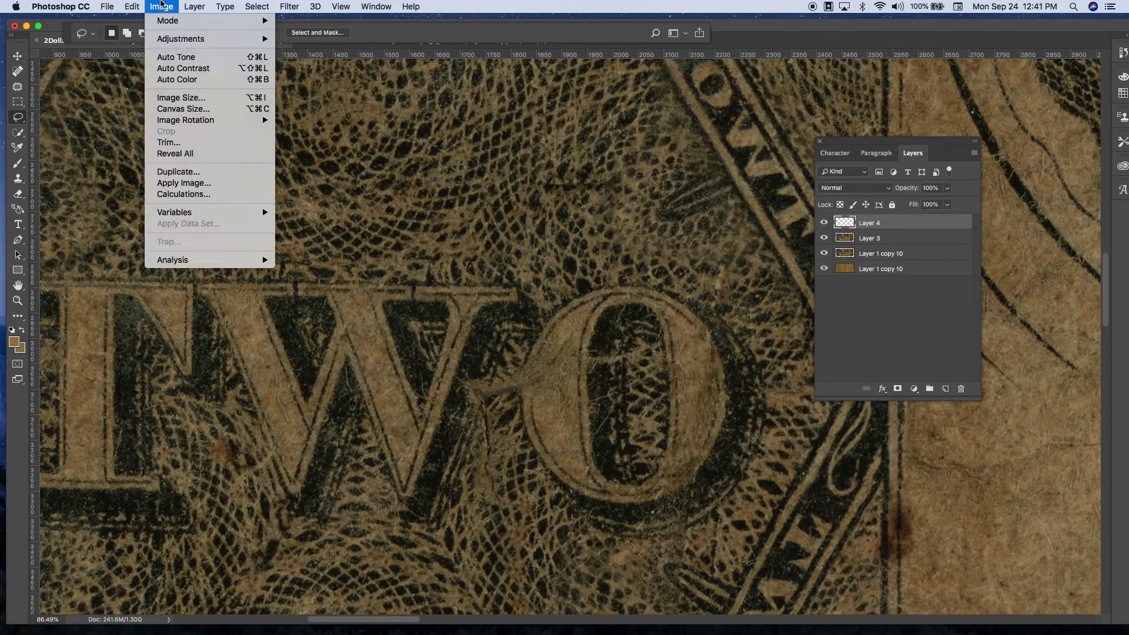
key(super+j)
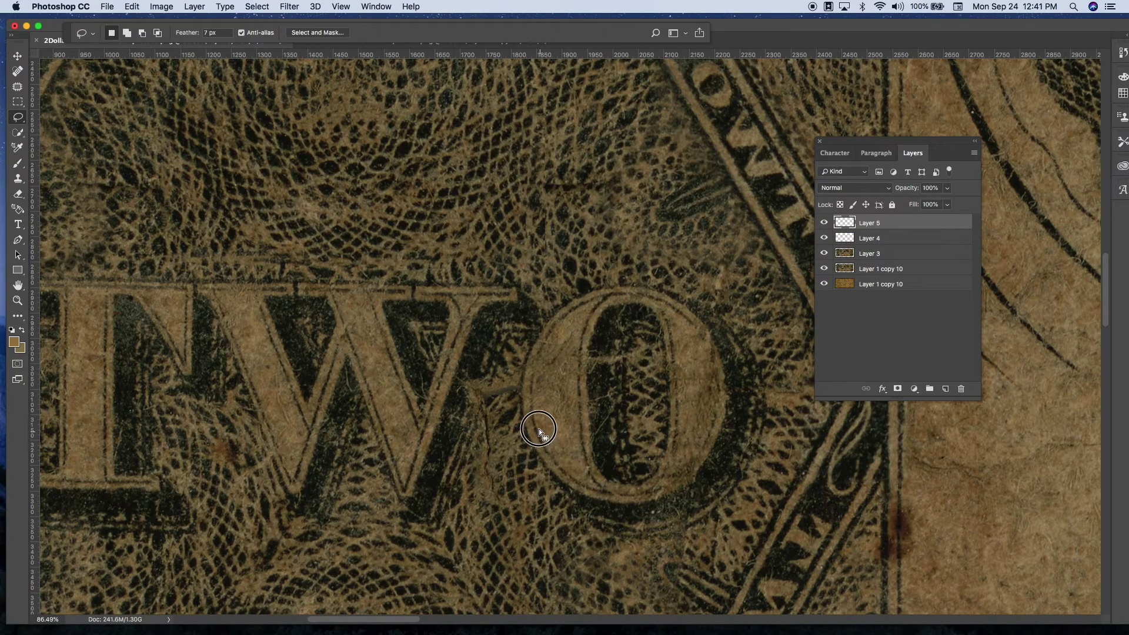
key(super+j)
key(Return)
key(super+e)
- Copy lattice texture beside the W onto its own layer to patch the crack
scroll(560, 395, down, 2)
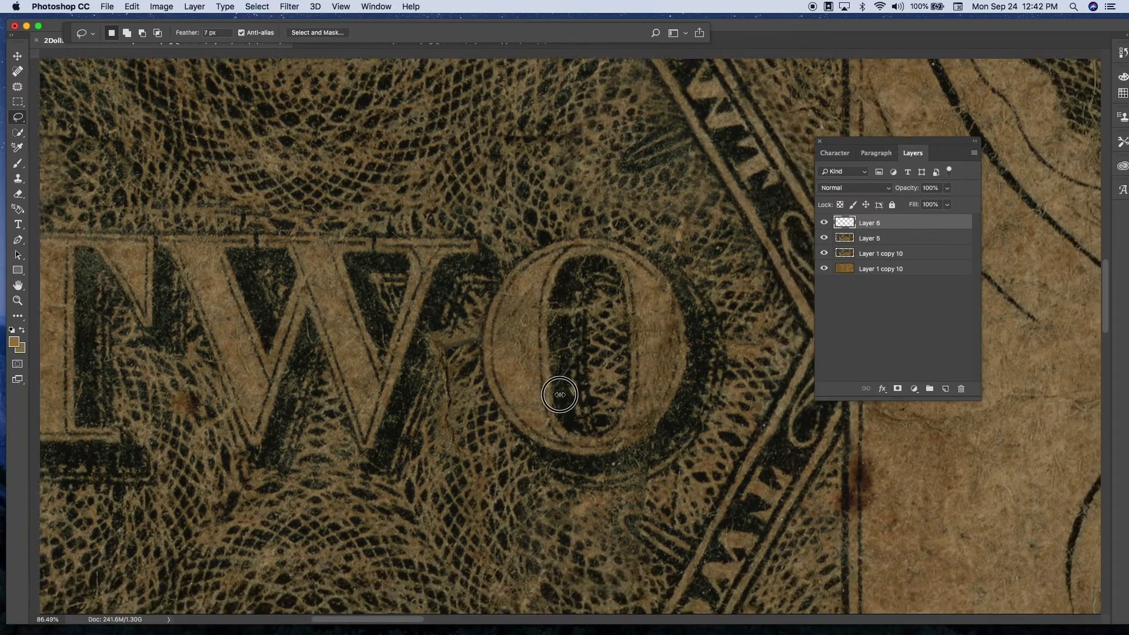
scroll(559, 394, right, 2)
key(super+r)
key(super+j)
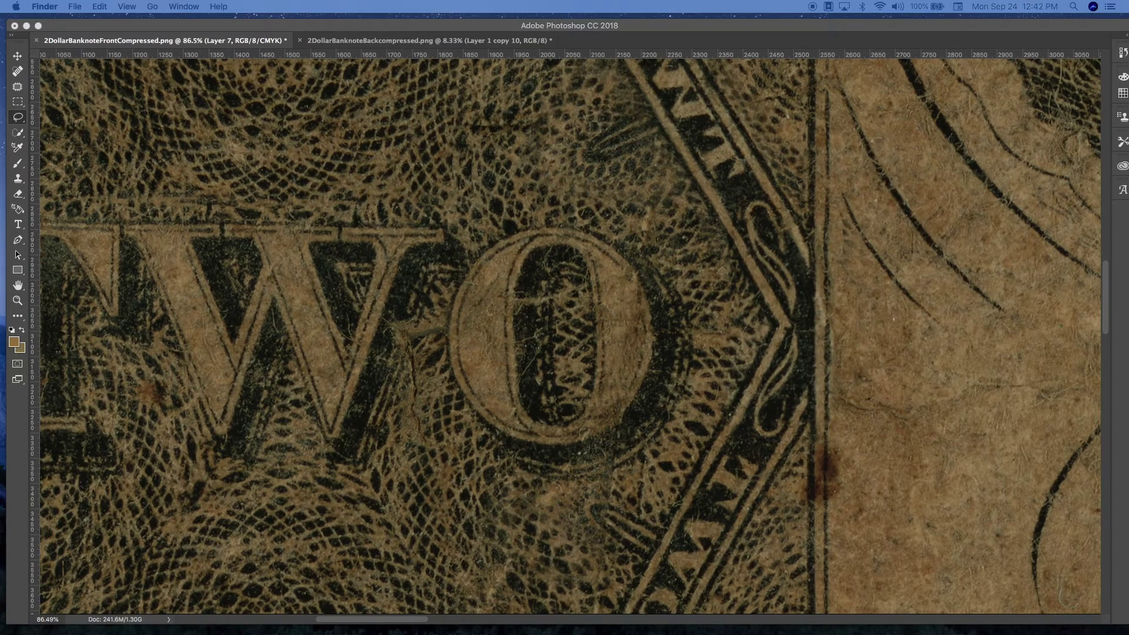
click(440, 292)
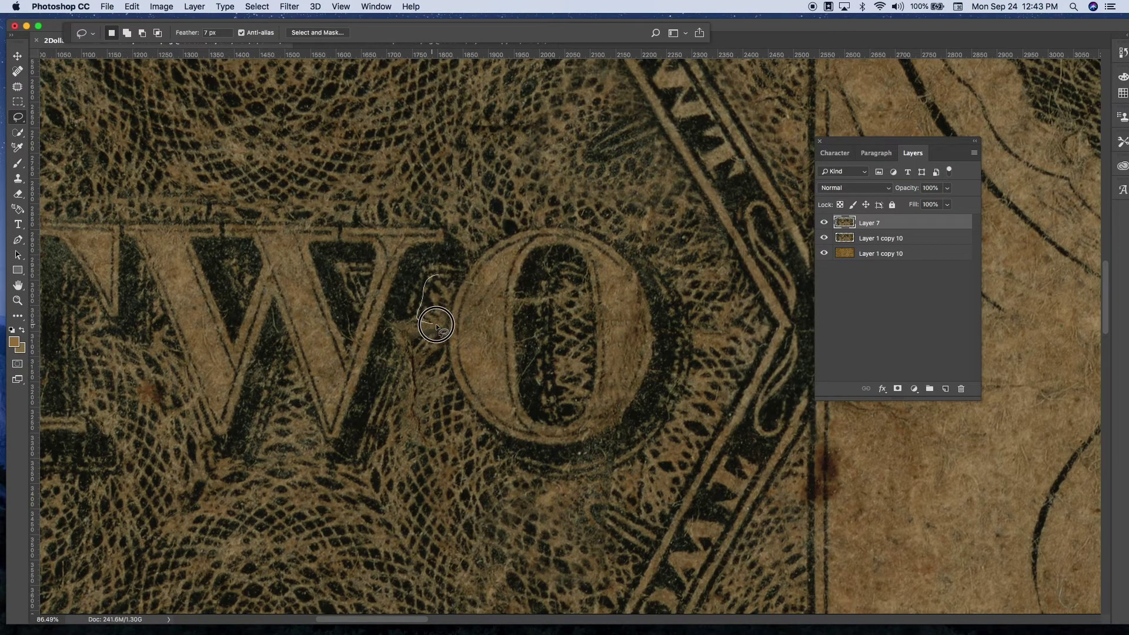
drag(436, 325, 447, 321)
key(super+j)
key(super+j)
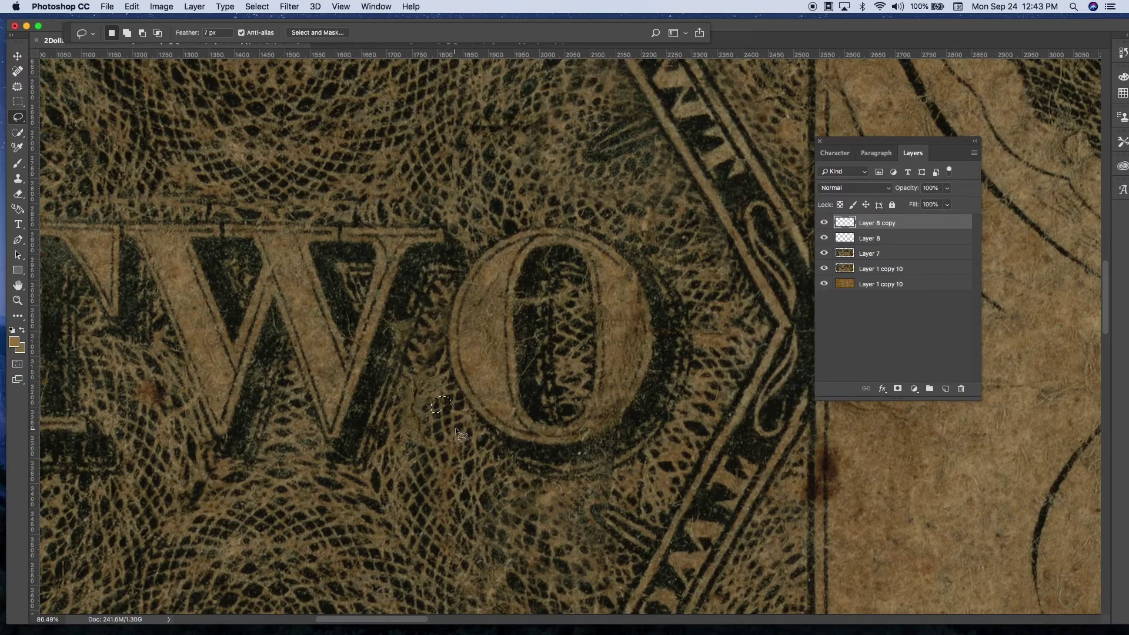
key(super+shift+alt+n)
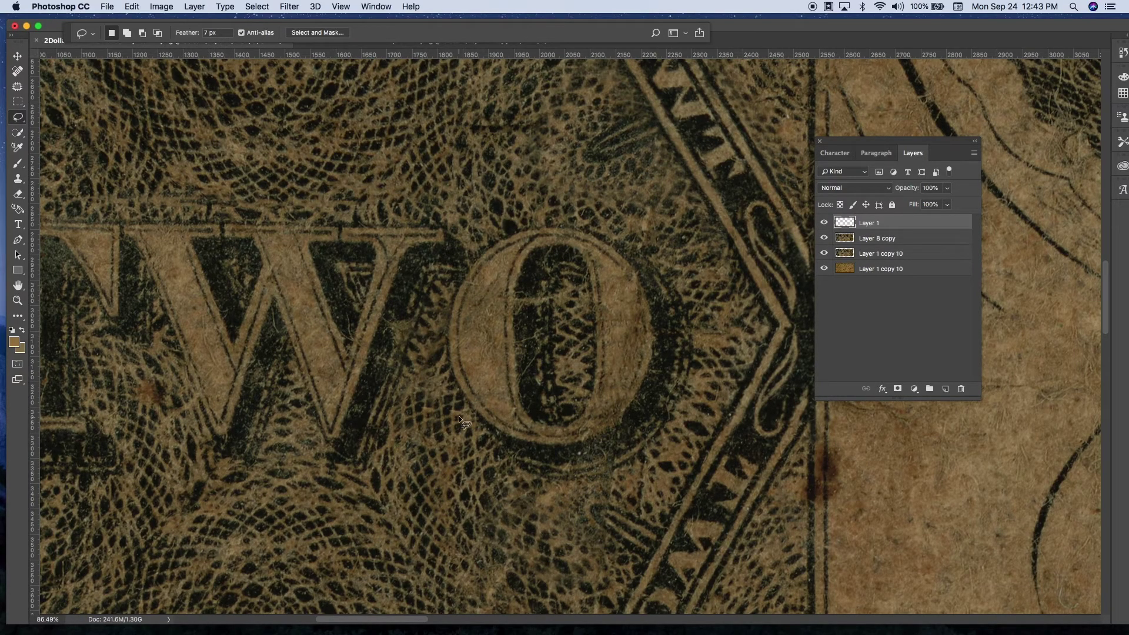
- Place a copied piece of texture from below the O over the crack and merge it down
mouse_move(459, 415)
mouse_down()
mouse_move(438, 438)
mouse_move(415, 367)
mouse_up()
key(super+e)
key(super+j)
key(super+t)
key(Return)
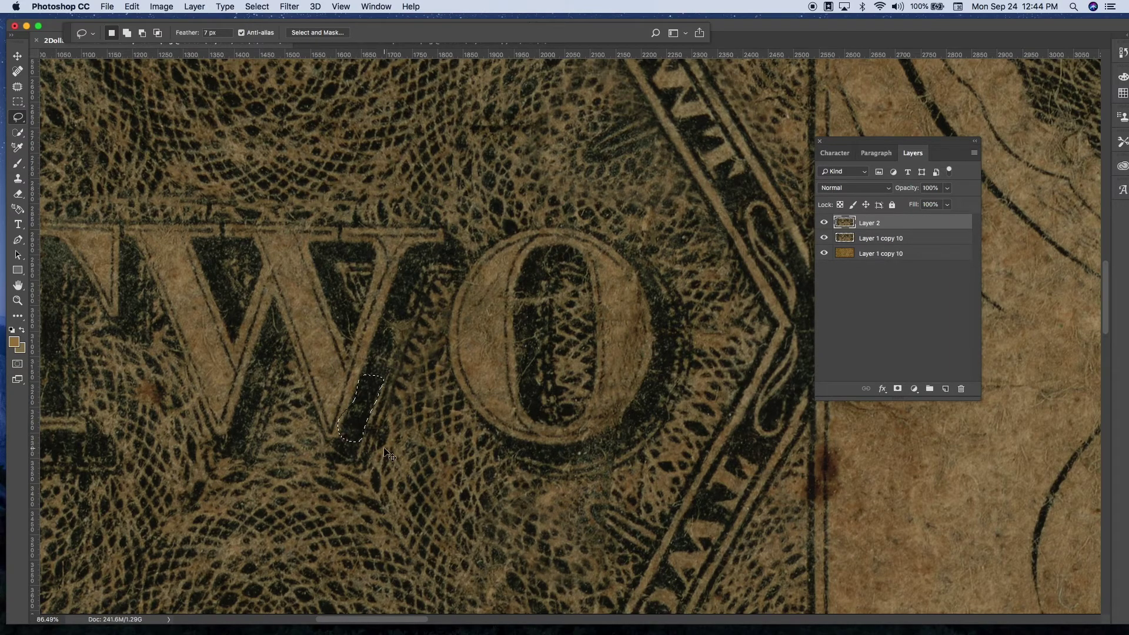
key(super+e)
key(super+j)
- Move and align another copied patch over the crack in the W
scroll(477, 421, left, 5)
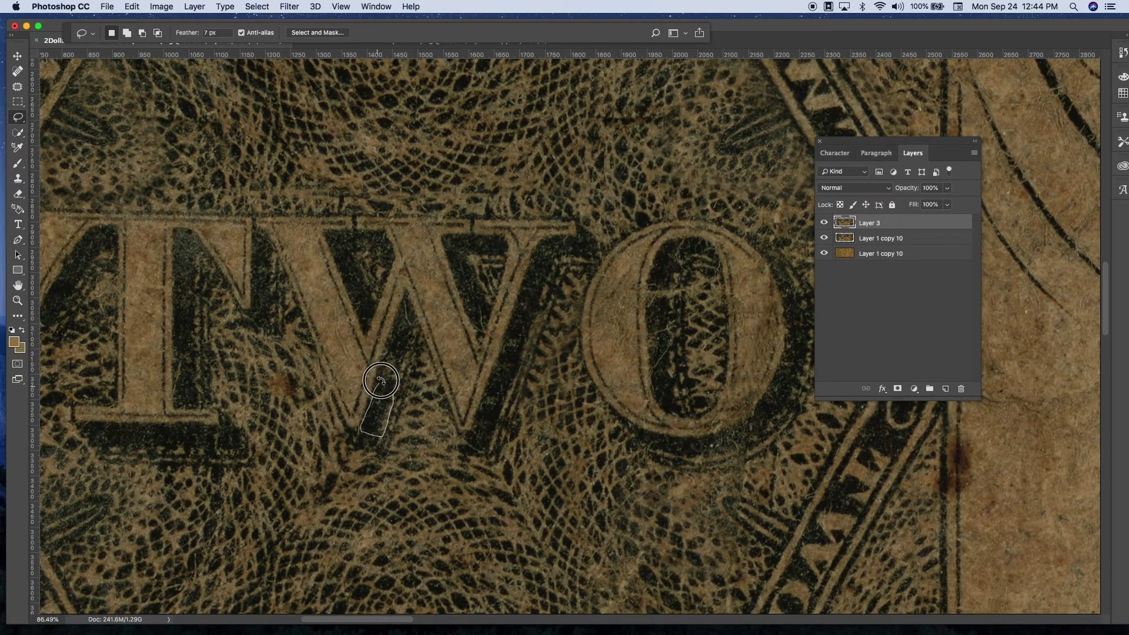
scroll(446, 411, up, 5)
key(super+j)
drag(893, 141, 711, 193)
key(super+t)
drag(447, 470, 425, 332)
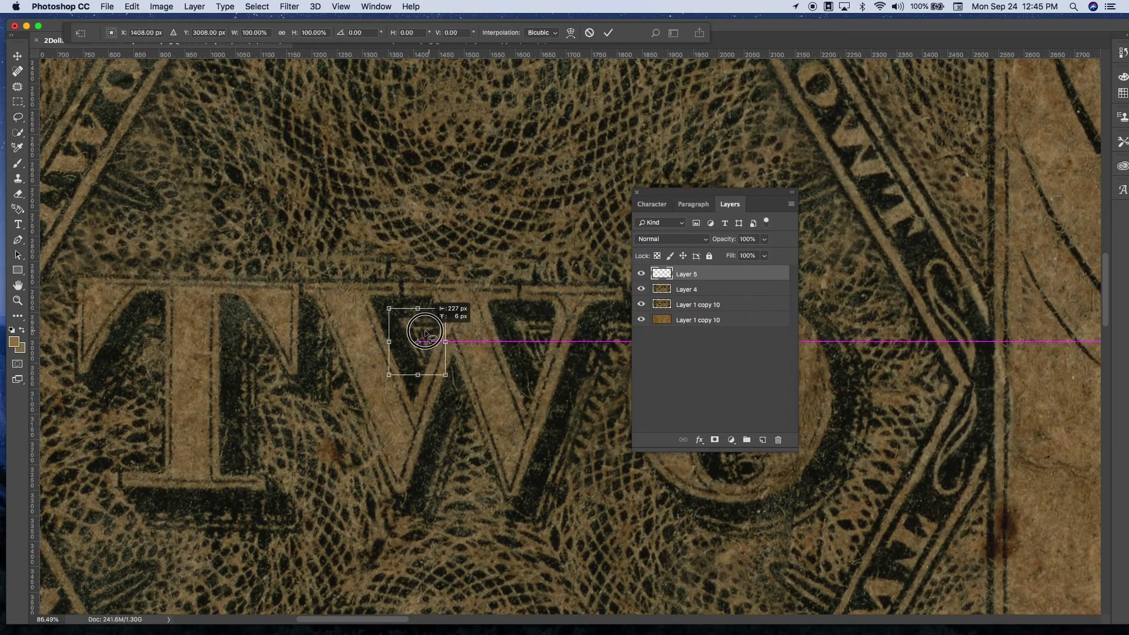
key(Return)
scroll(440, 377, left, 5)
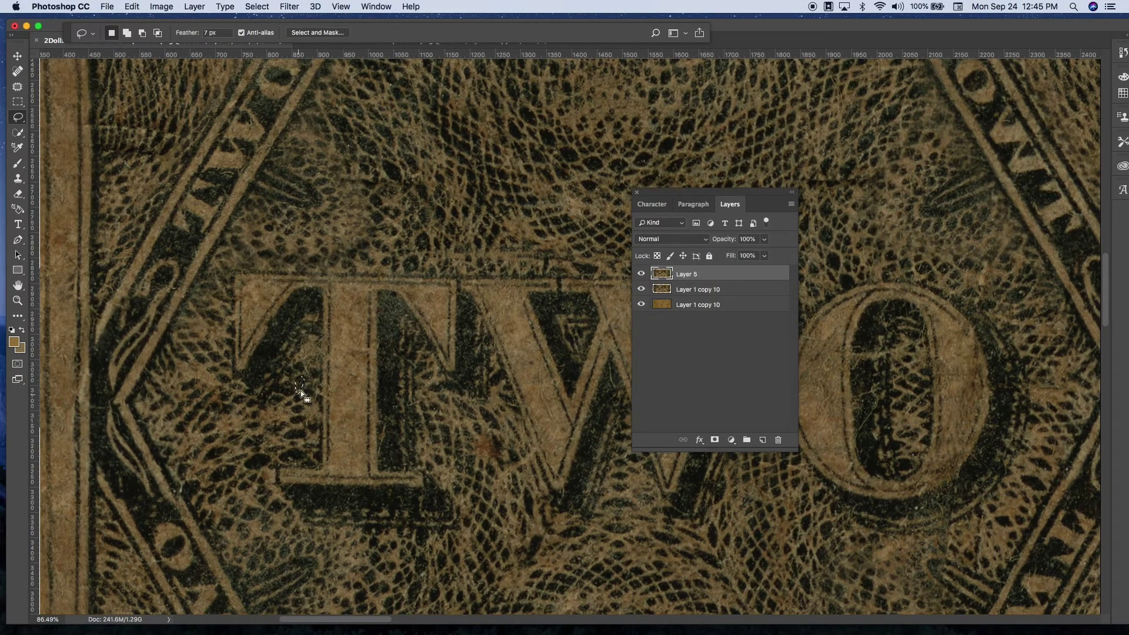
- Copy two pieces of intact lattice texture near the T onto new layers
drag(283, 375, 321, 345)
key(super+j)
scroll(388, 353, left, 5)
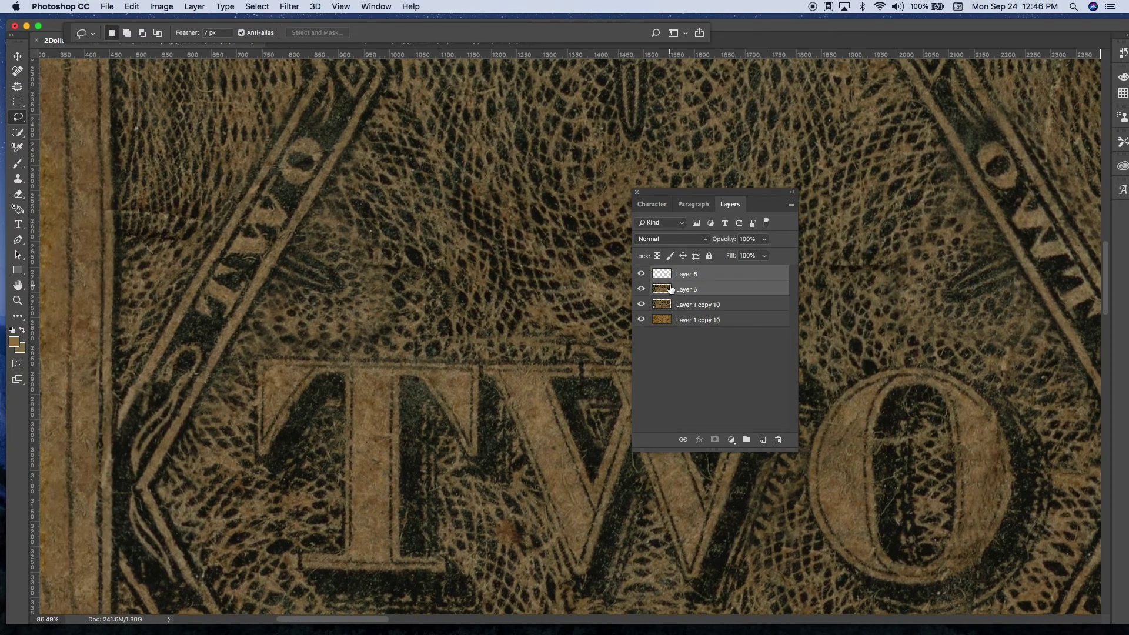
scroll(358, 377, left, 3)
scroll(357, 374, left, 3)
drag(280, 430, 318, 487)
key(super+j)
scroll(524, 351, right, 10)
key(super+r)
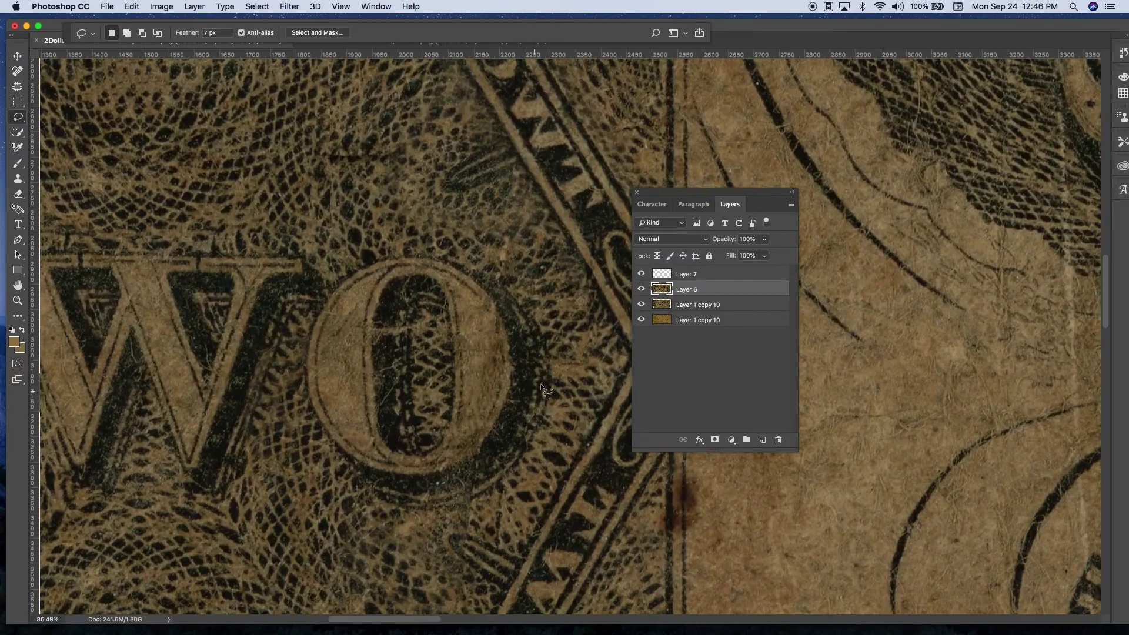
- Copy texture beside the diagonal TWO band and merge the patch layers into one
key(super+j)
scroll(538, 358, up, 3)
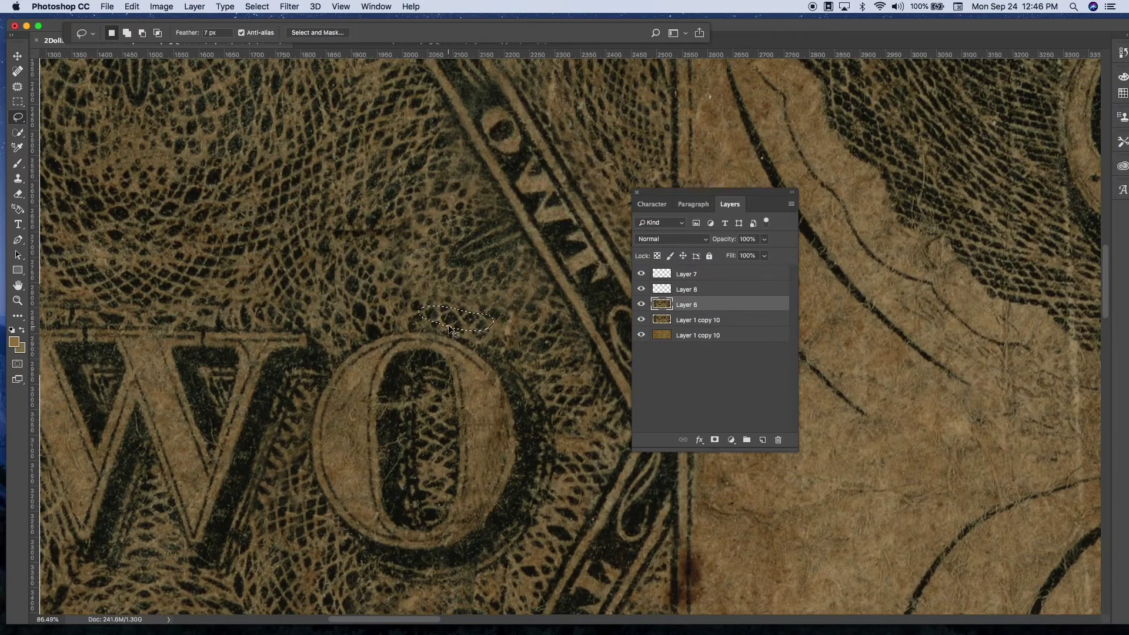
scroll(453, 291, up, 5)
key(super+j)
key(super+r)
scroll(329, 460, up, 3)
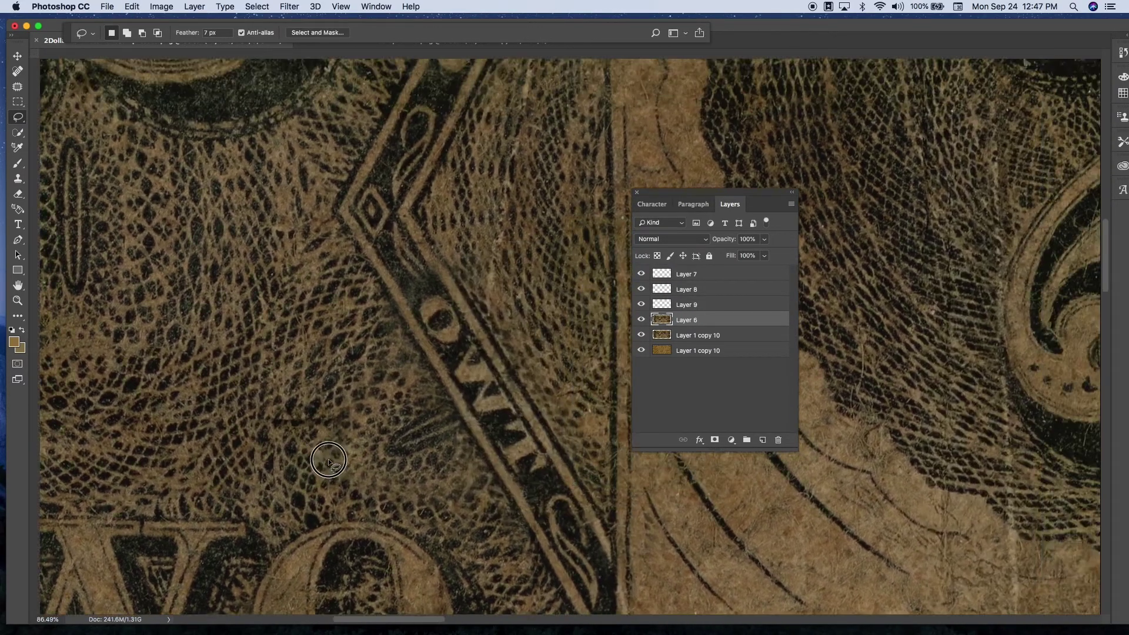
scroll(416, 297, up, 3)
scroll(416, 298, right, 2)
drag(416, 297, 418, 299)
key(super+j)
key(super+r)
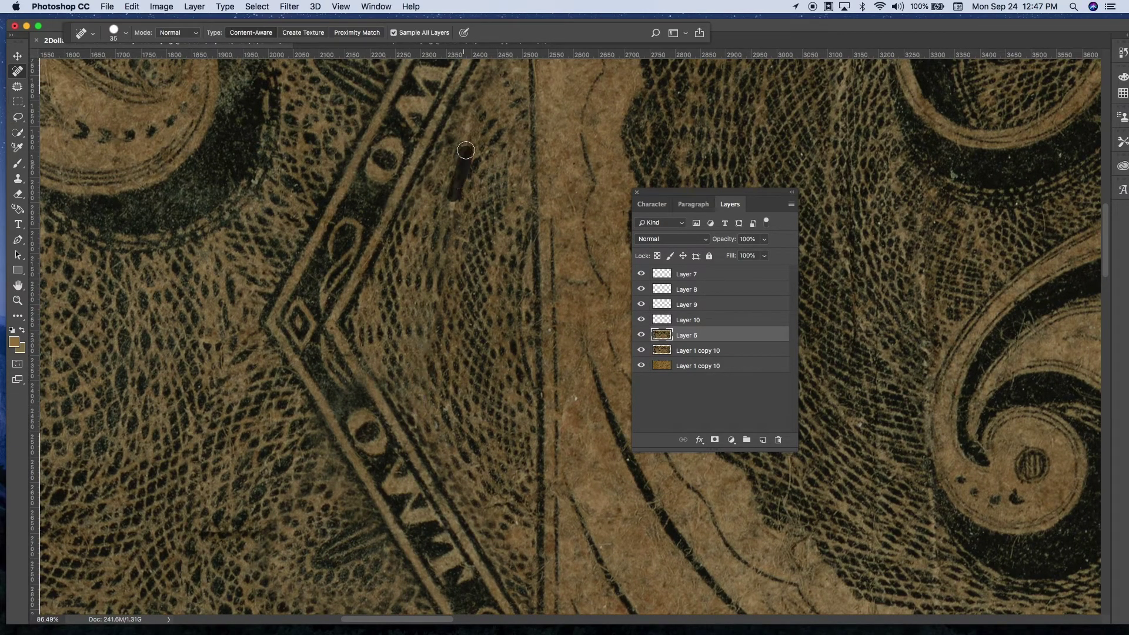
key(super+e)
- Heal a scratch beside the diagonal border and return to the Lasso tool
scroll(411, 294, left, 5)
drag(303, 388, 327, 355)
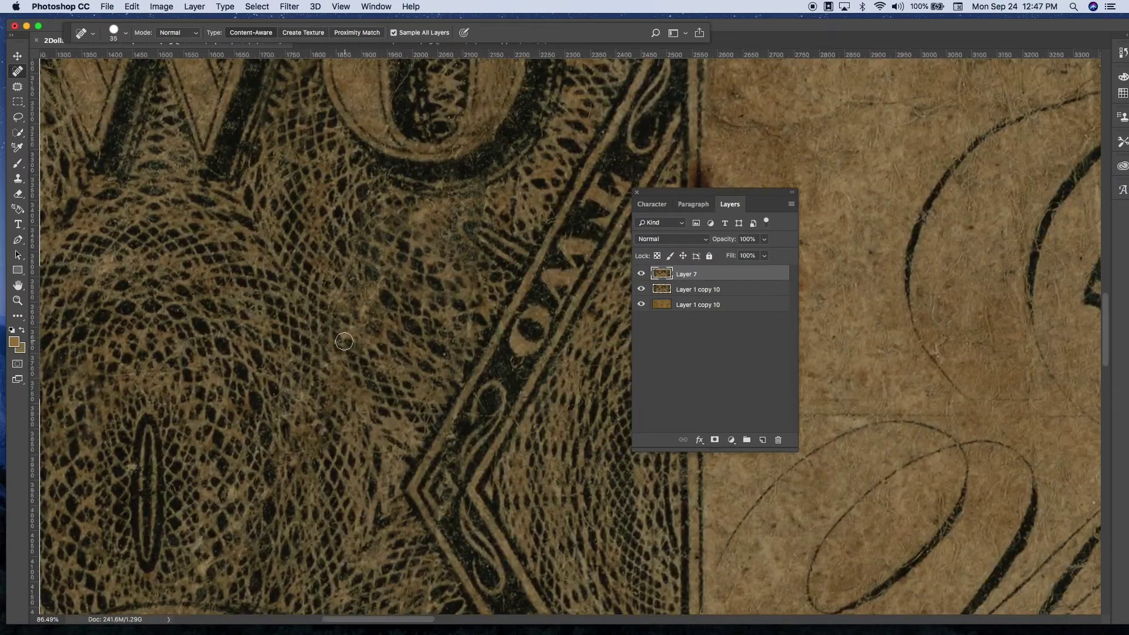
scroll(344, 341, down, 5)
scroll(396, 403, left, 3)
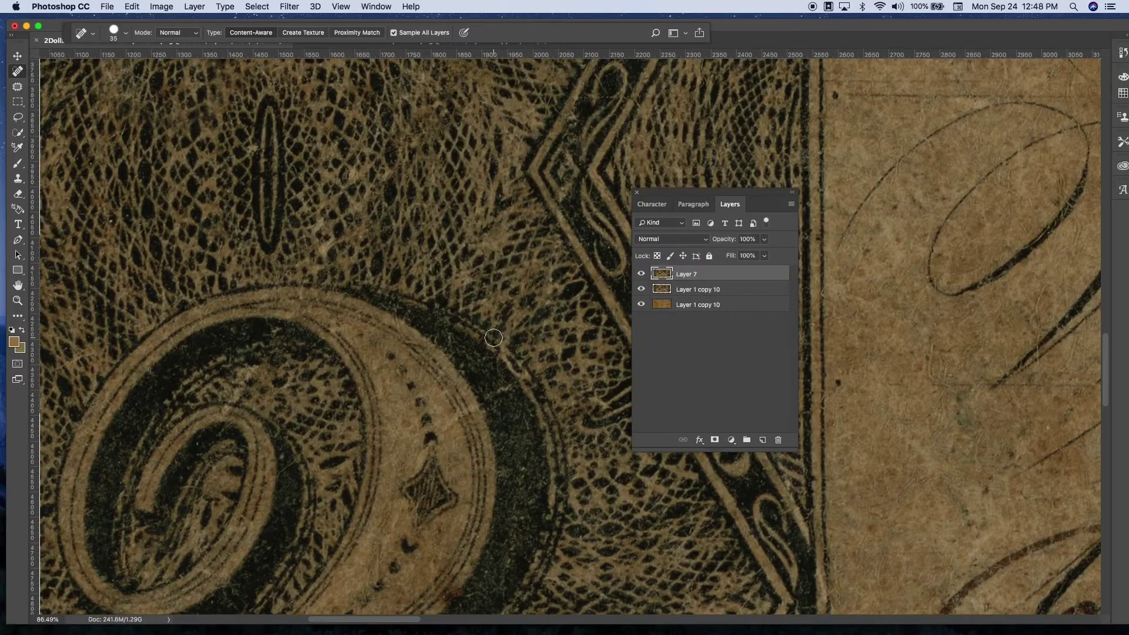
scroll(345, 329, down, 5)
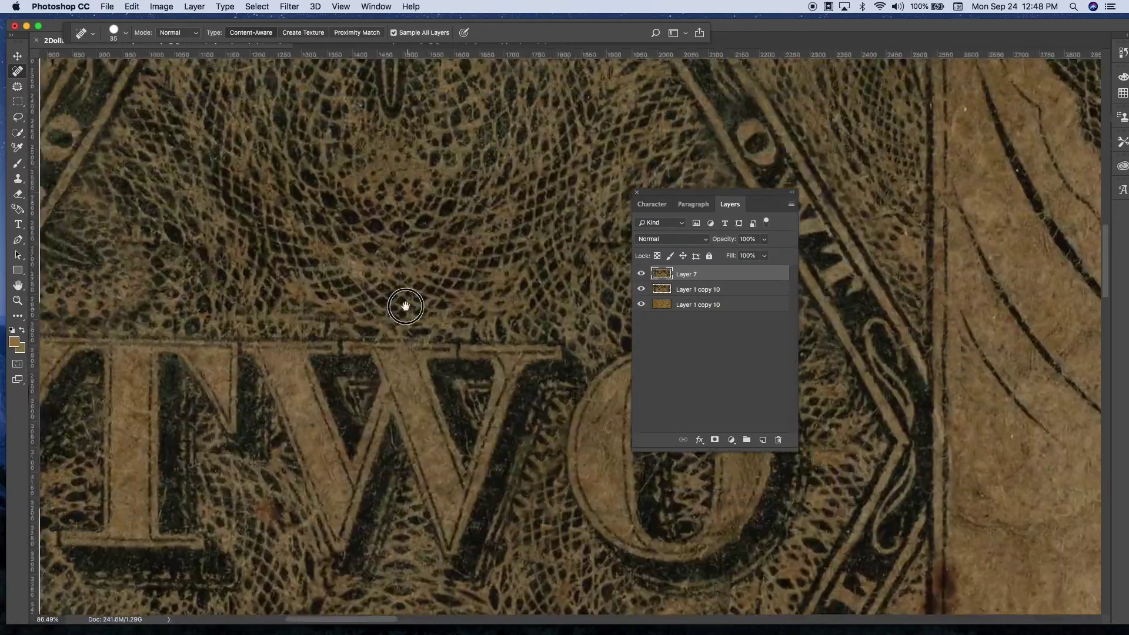
scroll(382, 424, left, 3)
key(l)
scroll(448, 144, up, 1)
scroll(447, 144, right, 1)
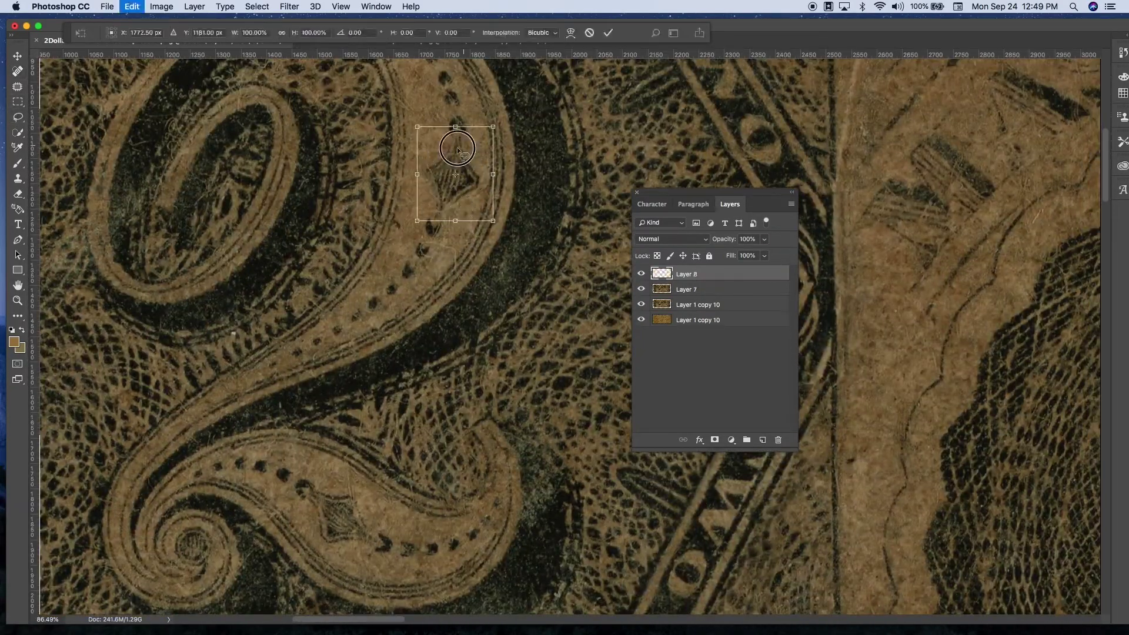
scroll(390, 314, down, 3)
key(Escape)
- Shrink the healing brush and merge the rotated patch near the middle of the 2
scroll(271, 382, up, 5)
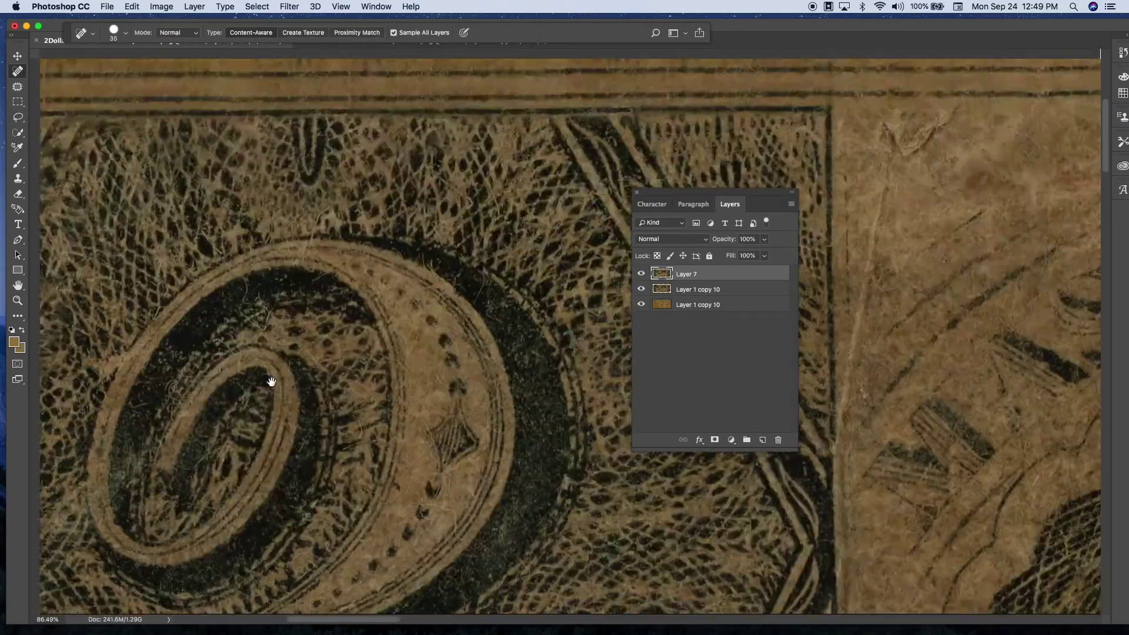
drag(271, 382, 360, 260)
key(bracketleft)
key(bracketleft)
key(super+r)
scroll(321, 336, up, 3)
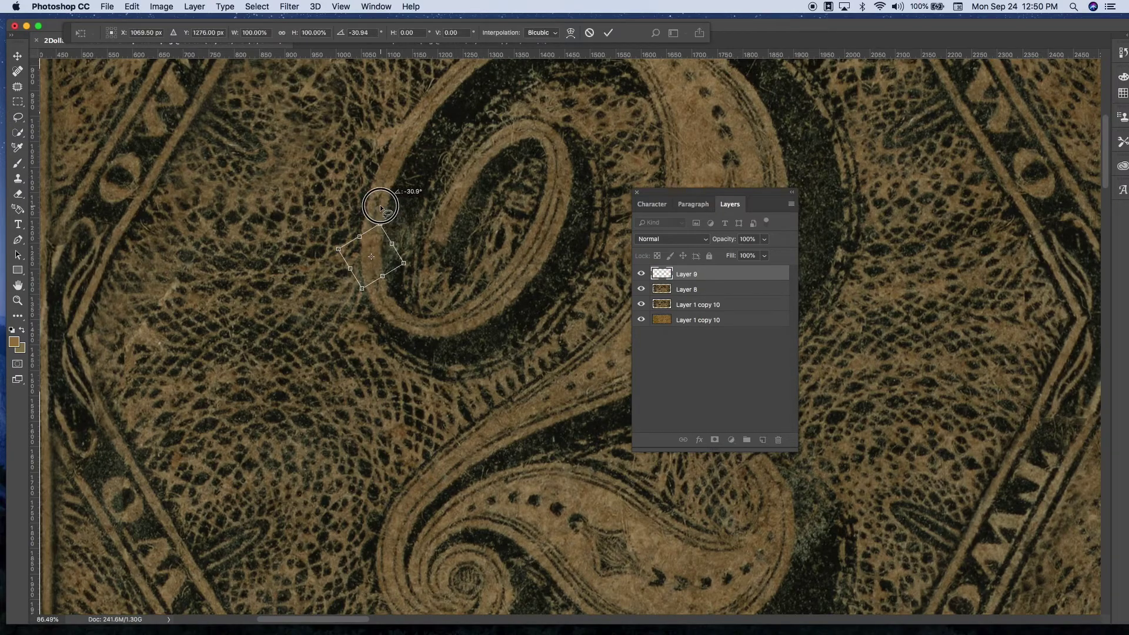
scroll(476, 252, up, 3)
scroll(476, 252, right, 2)
key(super+e)
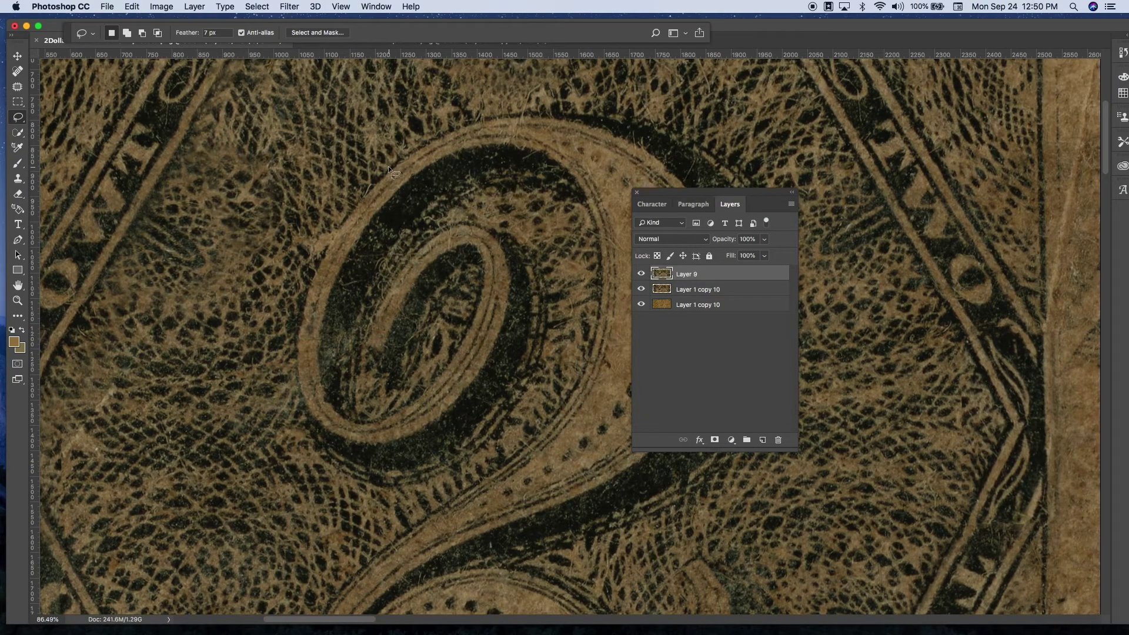
- Copy intact lace pieces and rotate one to follow the curve of the 2
drag(317, 338, 305, 367)
key(super+j)
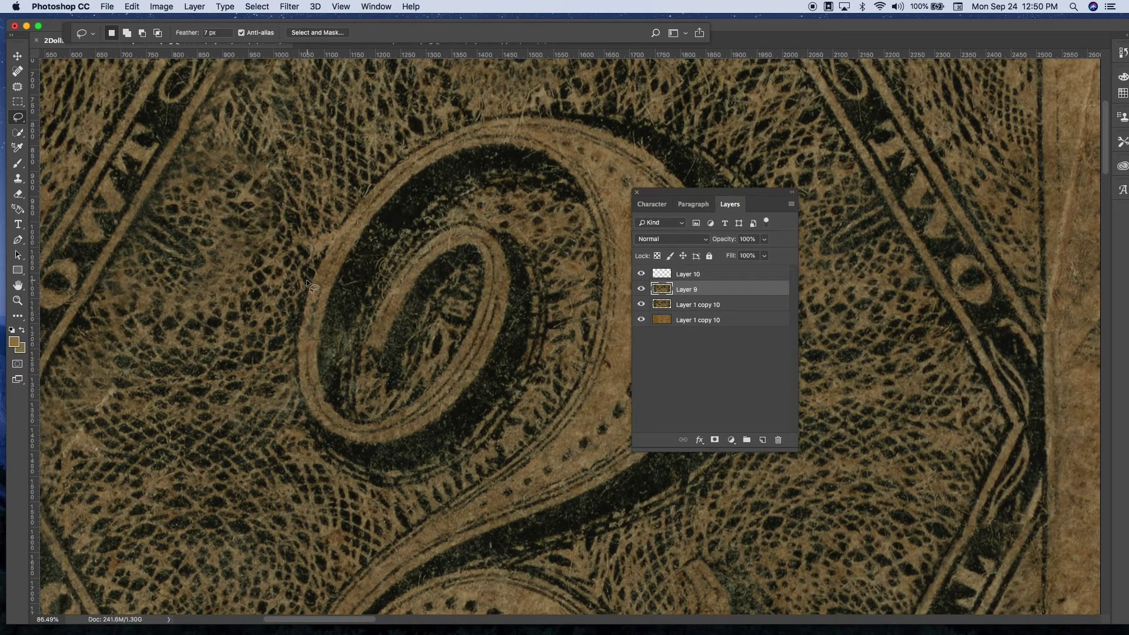
key(alt+bracketleft)
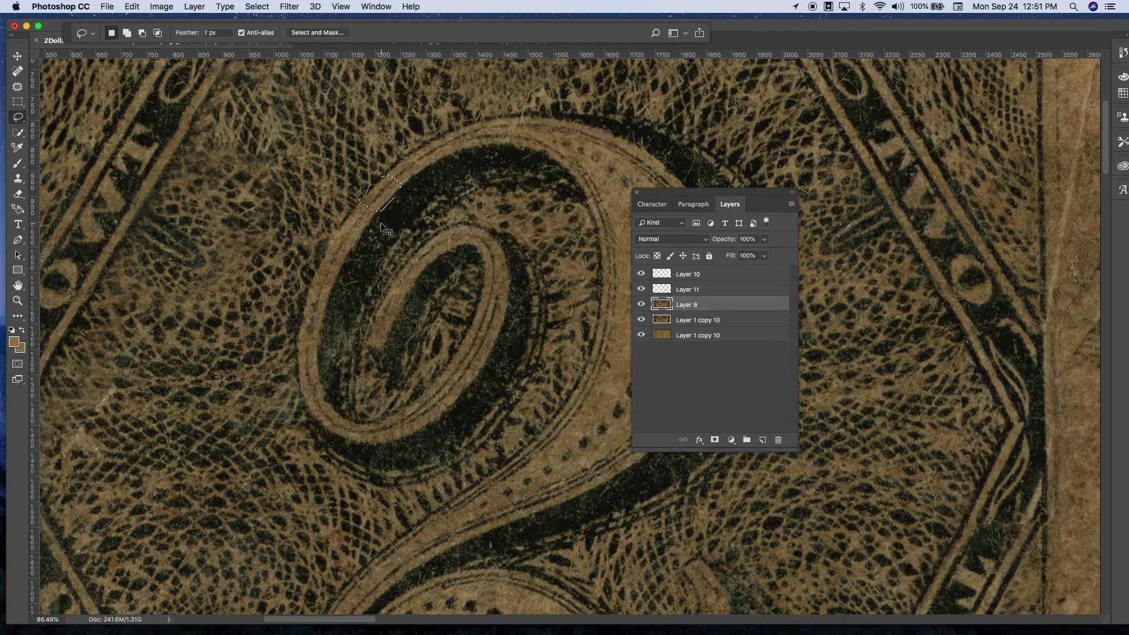
drag(376, 194, 317, 271)
key(super+j)
key(super+t)
drag(456, 319, 442, 339)
key(Return)
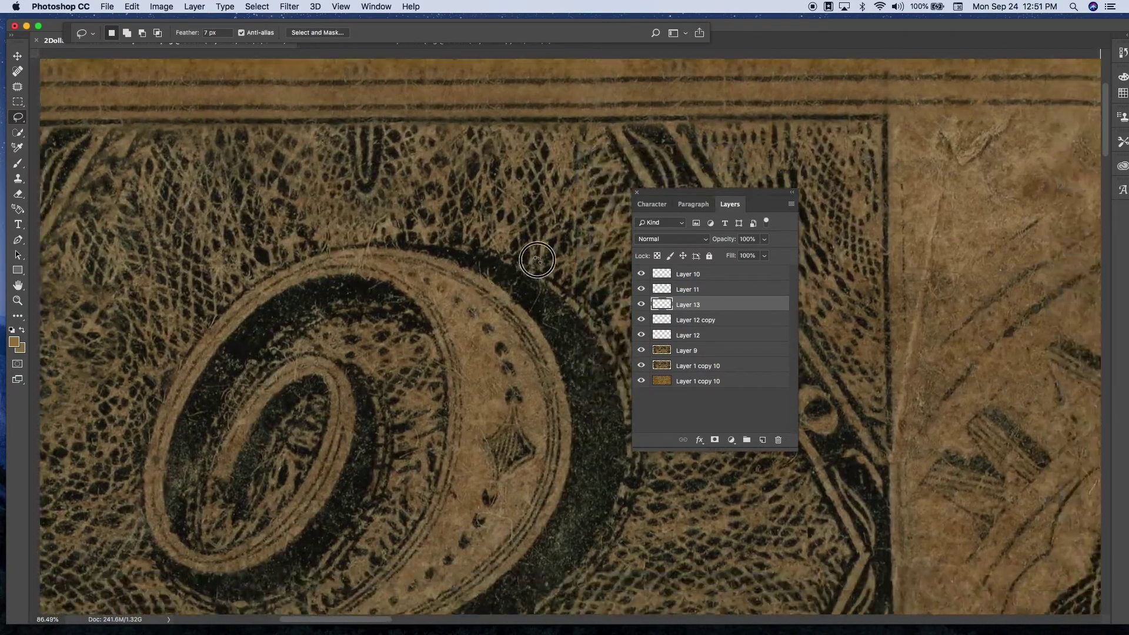
- Place another copied lace section, merge the patch layers, and copy lace beside the 2
mouse_move(353, 273)
mouse_down()
mouse_move(329, 341)
mouse_move(336, 373)
mouse_up()
key(super+j)
key(super+j)
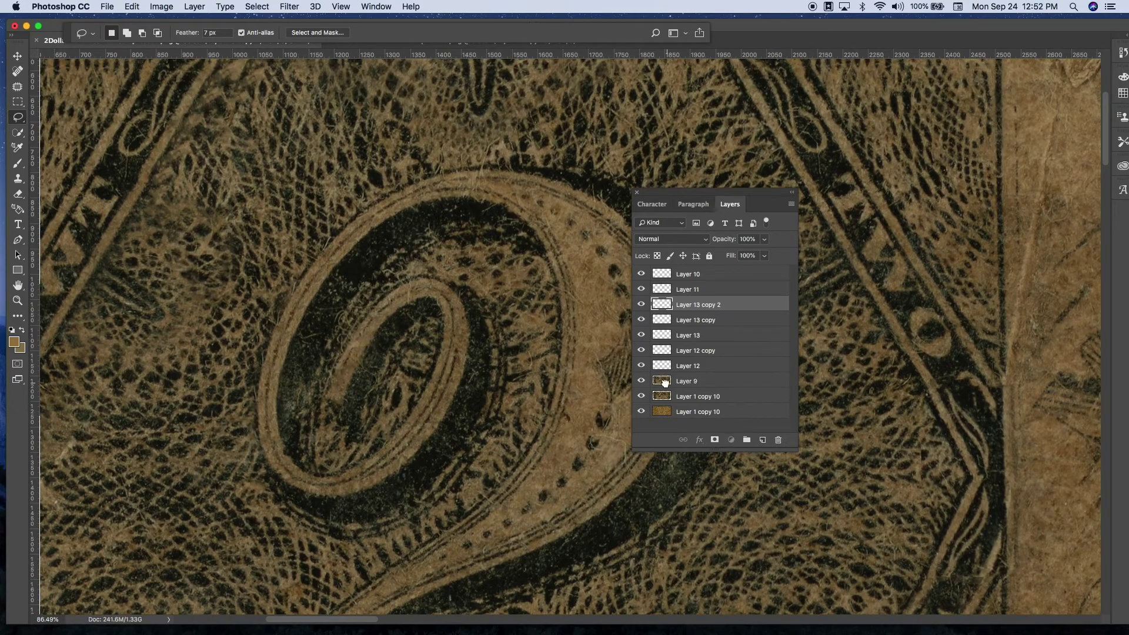
click(664, 382)
key(super+j)
key(super+t)
key(Return)
scroll(503, 370, down, 5)
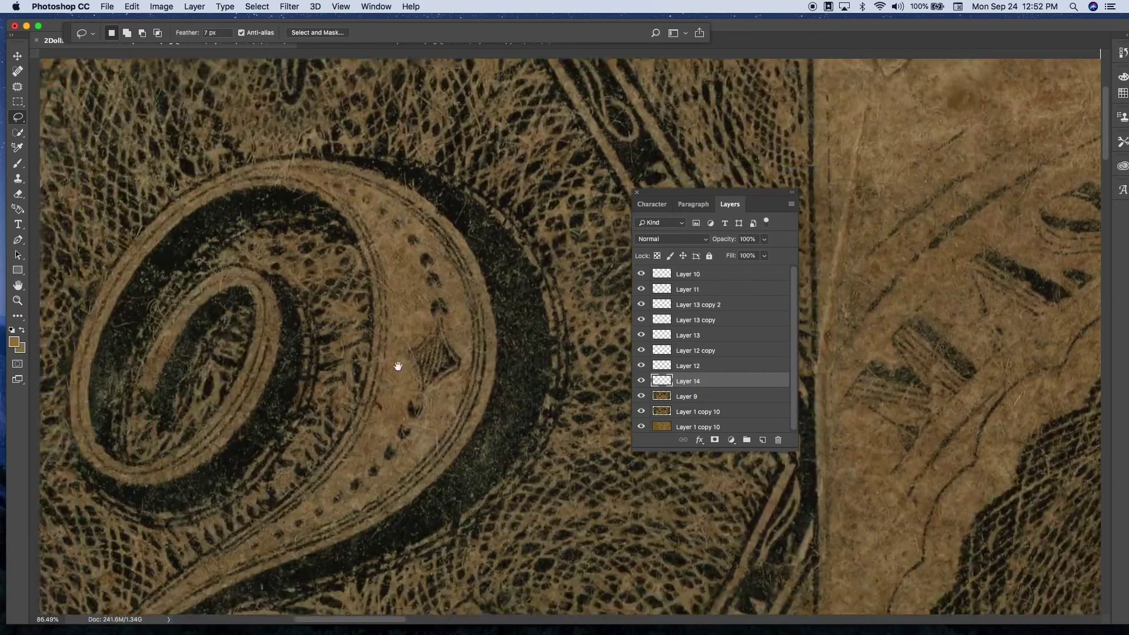
key(super+e)
drag(303, 296, 291, 285)
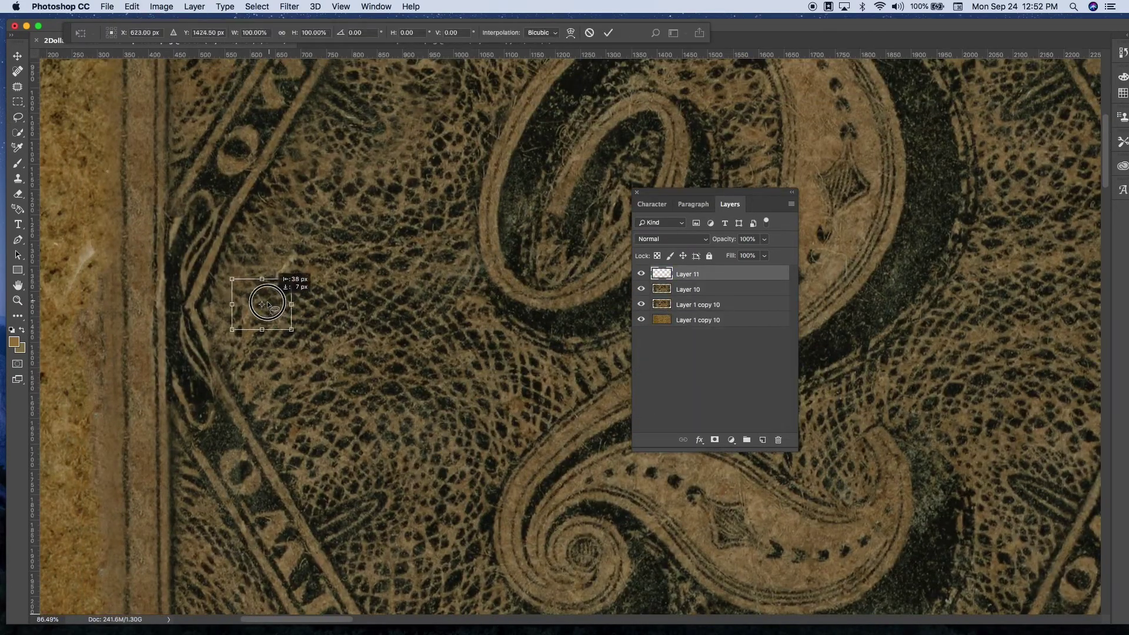
key(super+j)
scroll(329, 266, left, 3)
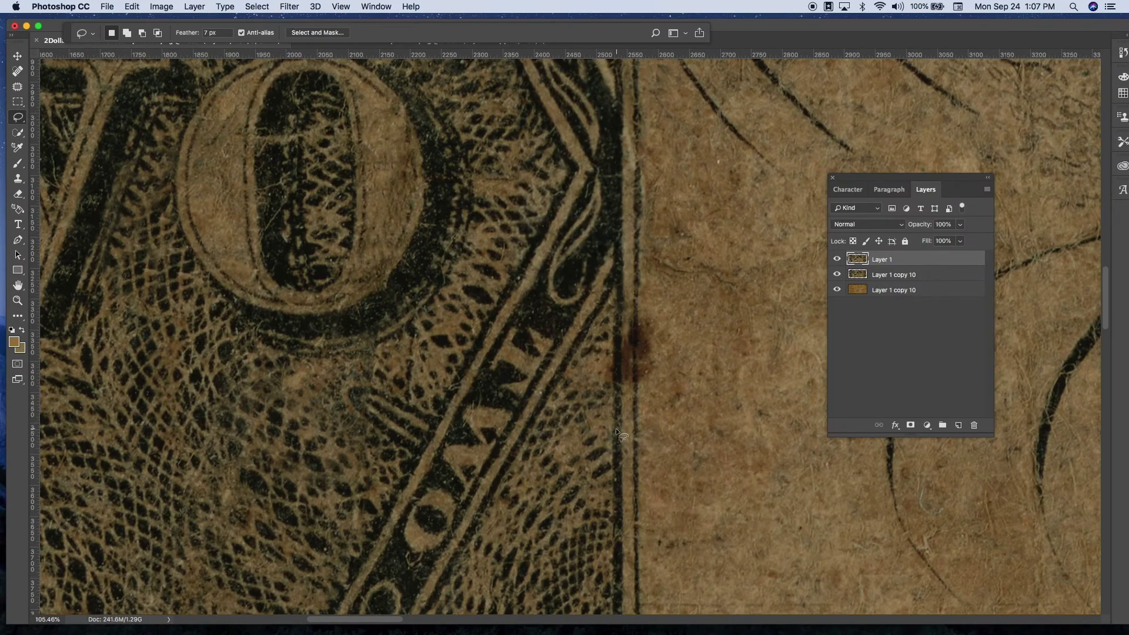
- Move a copied piece of clean border up over the dark stain on the border line
key(super+j)
key(super+t)
drag(610, 514, 634, 340)
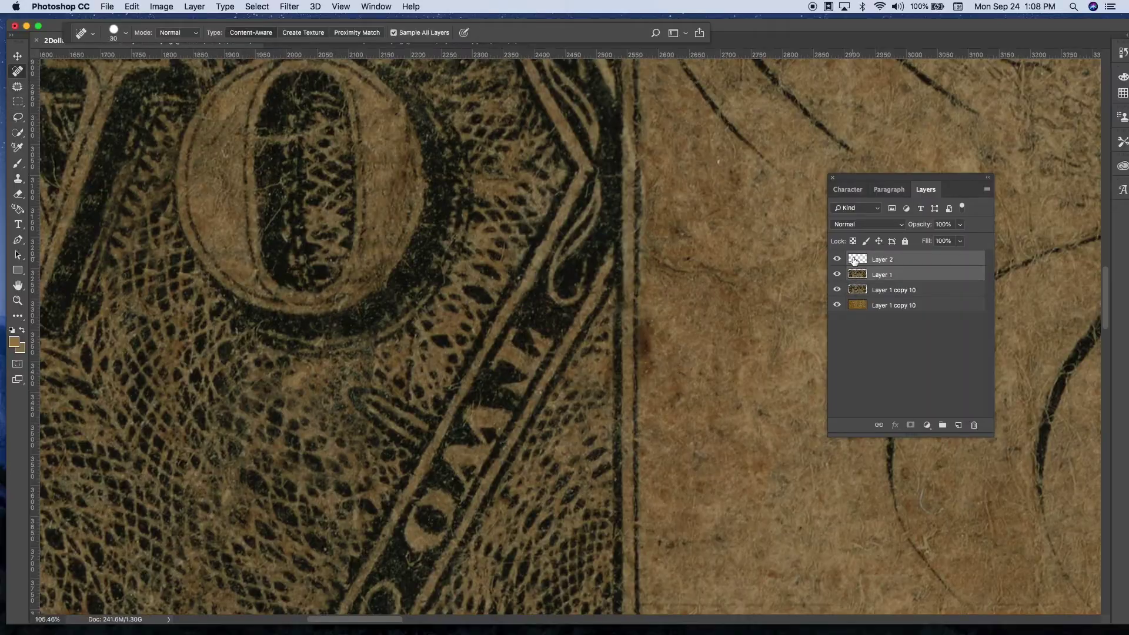
scroll(604, 441, left, 10)
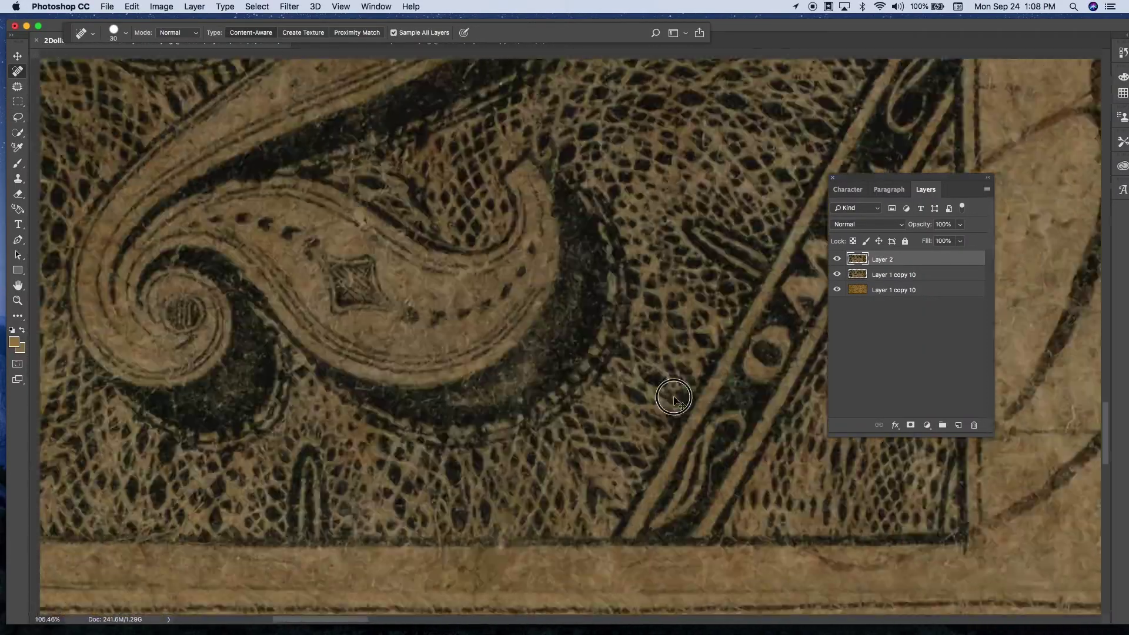
scroll(480, 356, right, 10)
alt+scroll(499, 294, down, 3)
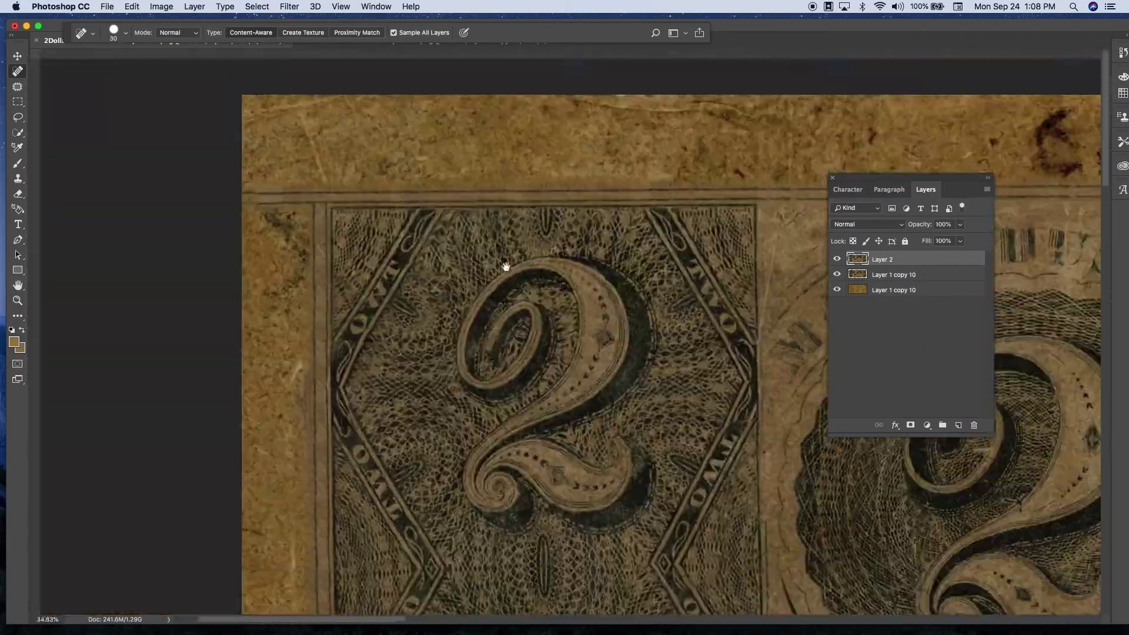
alt+scroll(523, 221, up, 2)
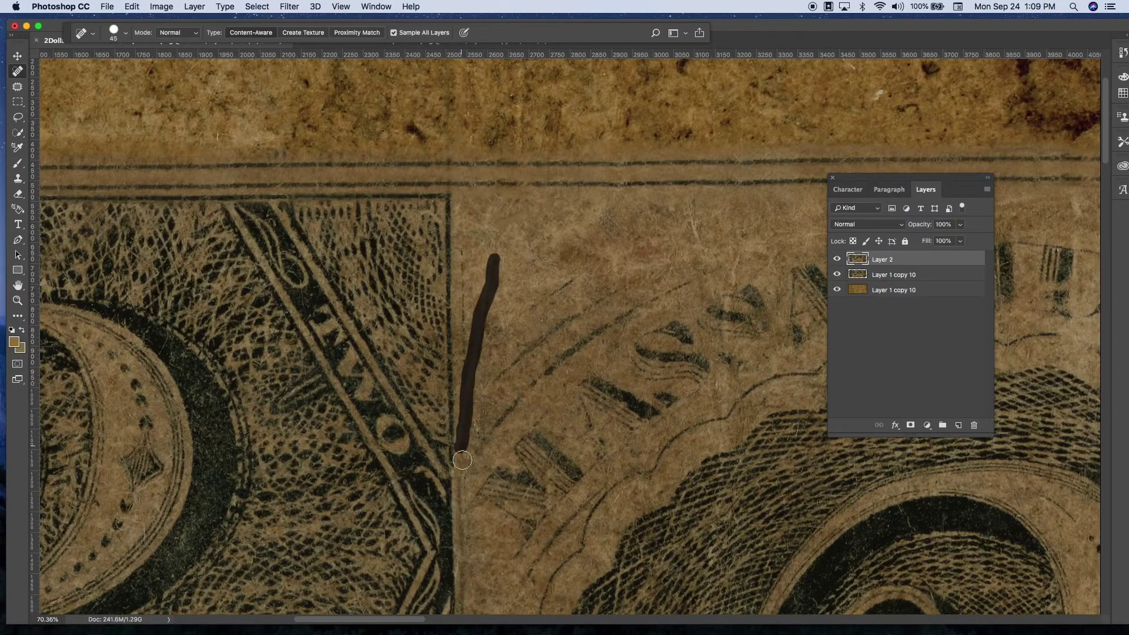
- Pan across the note to inspect the 'Will pay' script and the engraved THE
scroll(462, 460, down, 3)
scroll(470, 294, up, 3)
scroll(440, 265, right, 5)
scroll(405, 265, up, 5)
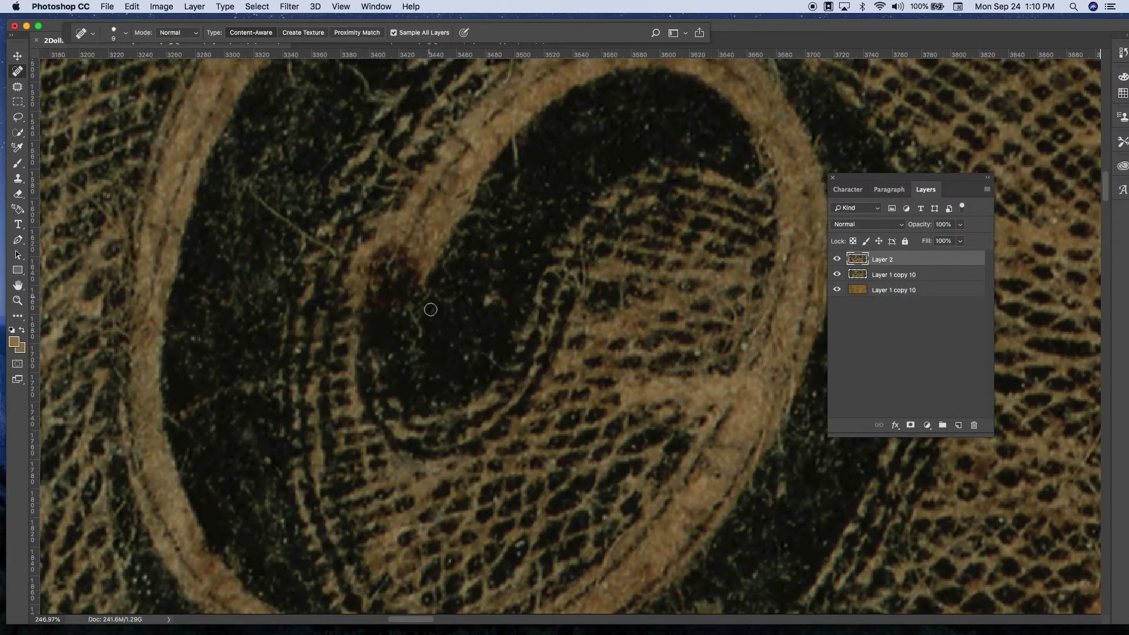
scroll(366, 383, down, 5)
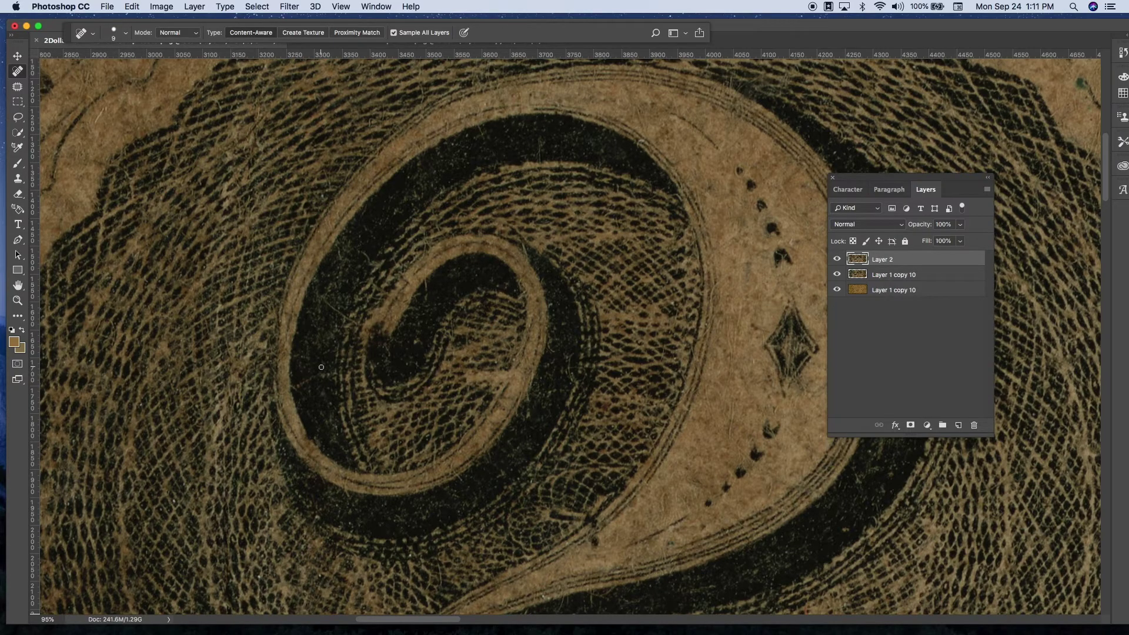
scroll(621, 267, right, 5)
scroll(621, 266, up, 2)
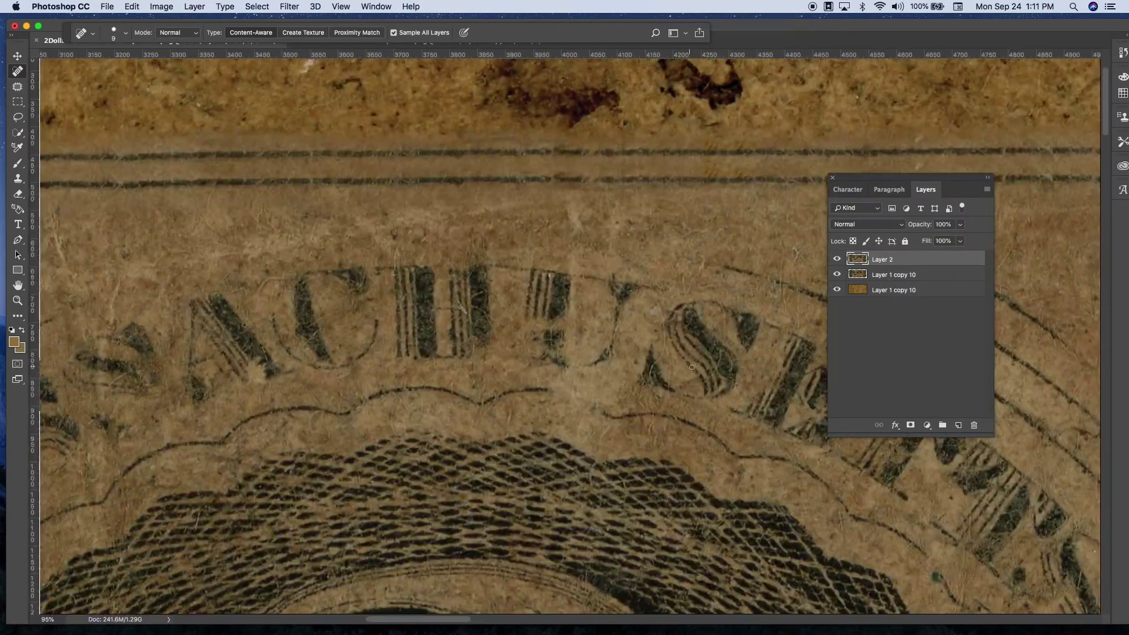
scroll(584, 252, up, 2)
scroll(584, 252, down, 5)
scroll(512, 491, up, 5)
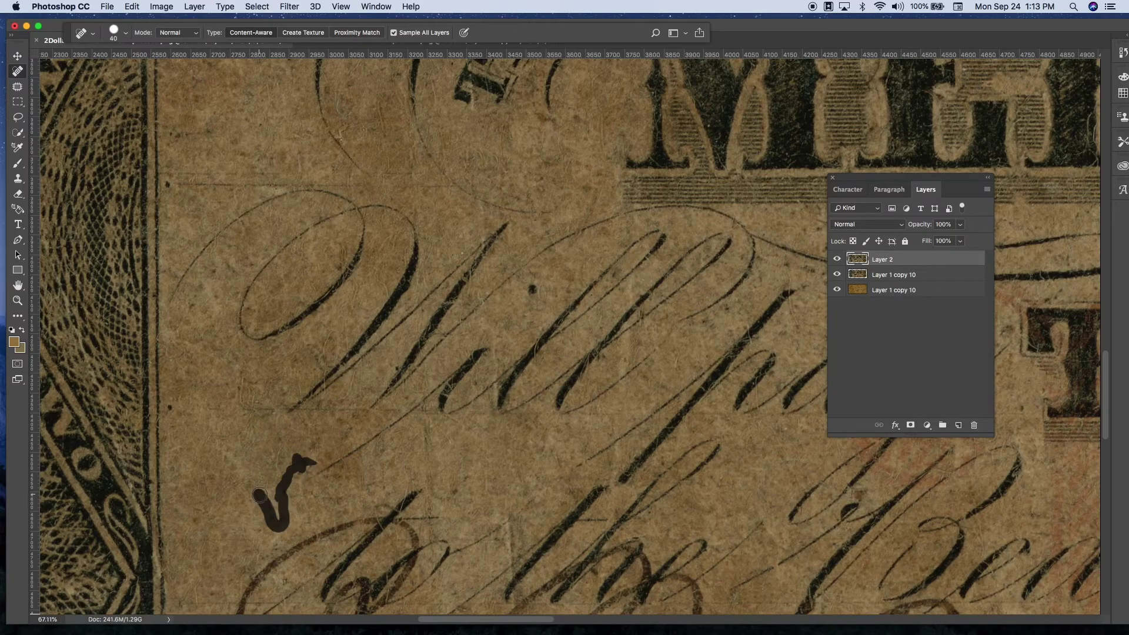
scroll(360, 447, up, 5)
scroll(500, 411, up, 5)
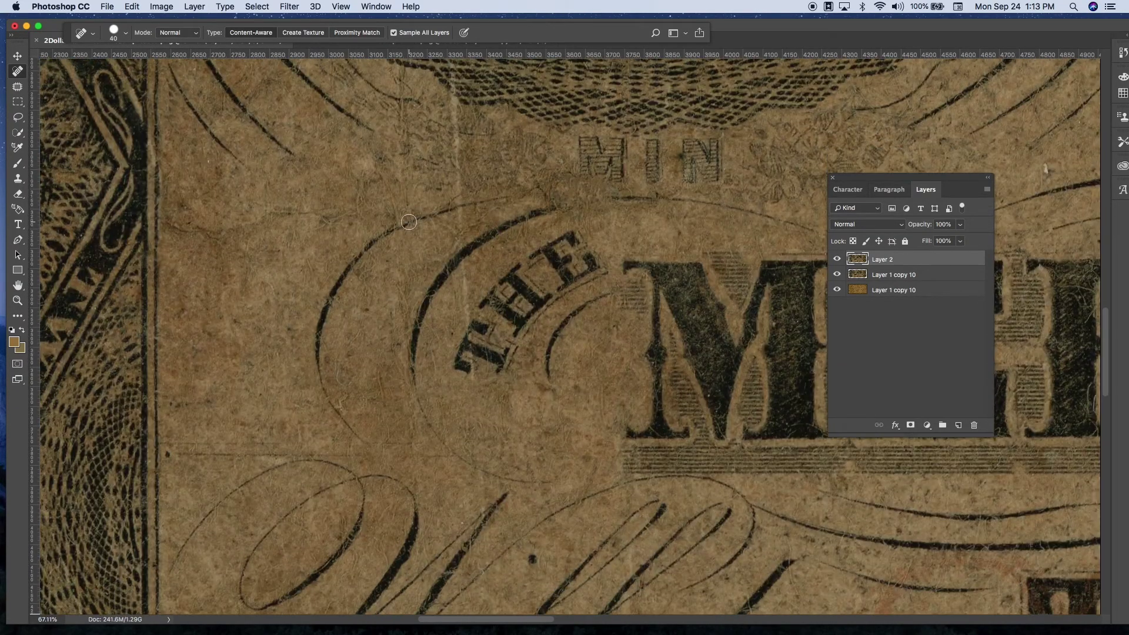
scroll(381, 250, up, 5)
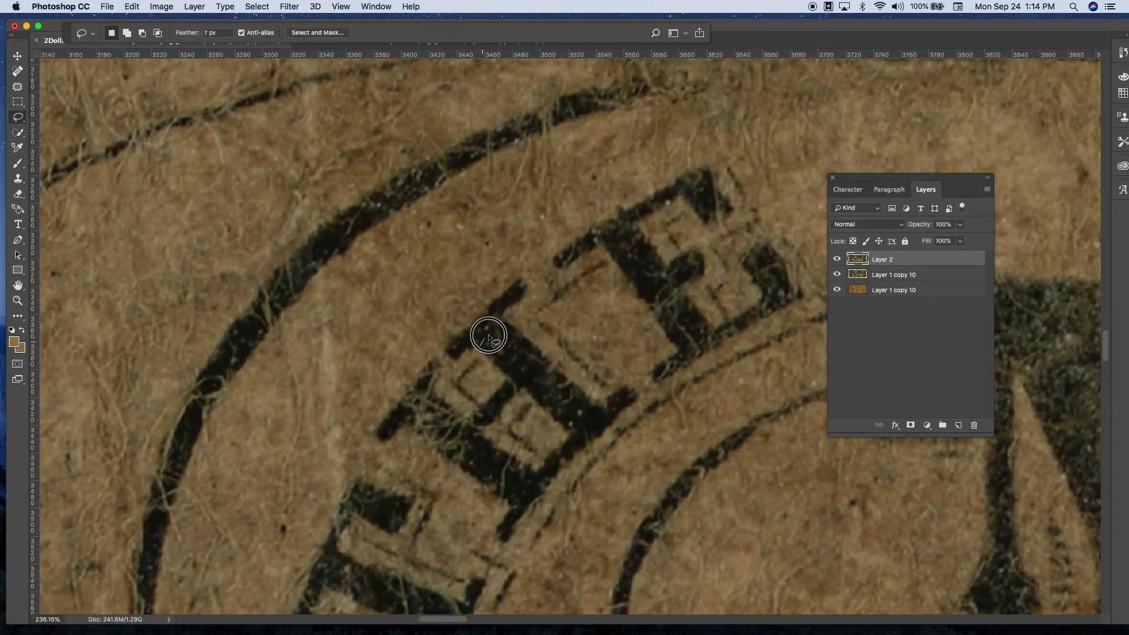
- Patch the damaged THE lettering with a copied piece rotated into line and merged down
key(ctrl+j)
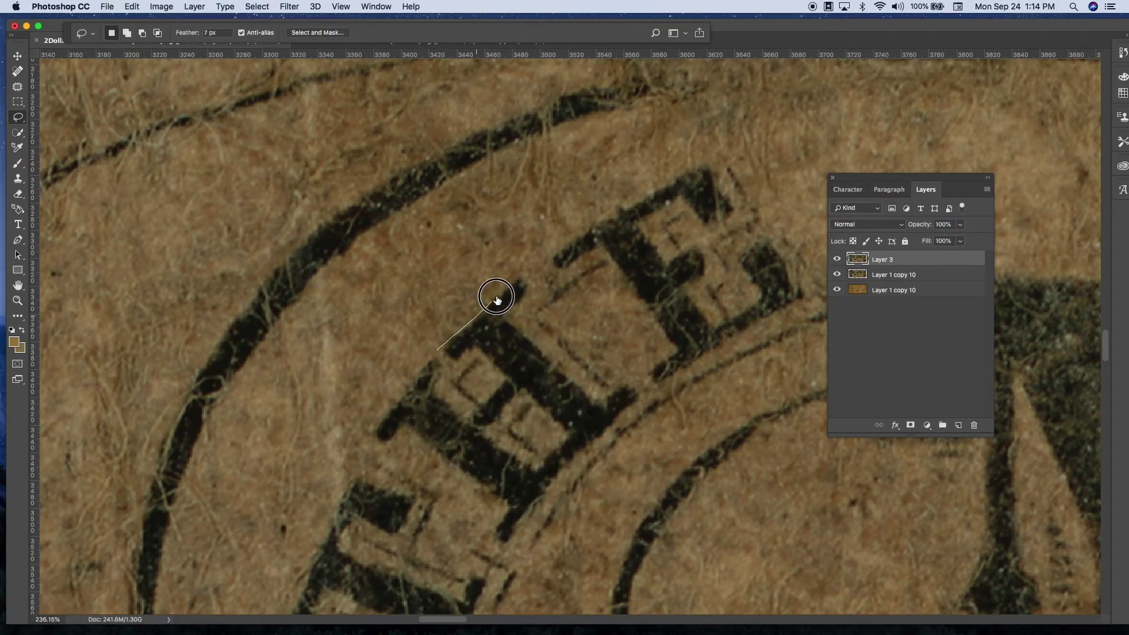
click(495, 300)
key(ctrl+j)
key(ctrl+j)
scroll(565, 330, down, 3)
key(ctrl+t)
mouse_move(347, 382)
mouse_down()
mouse_move(303, 441)
mouse_move(270, 414)
mouse_up()
key(Return)
key(ctrl+e)
- Merge the patch layers and switch to the spot healing brush over the script loops
scroll(650, 472, down, 3)
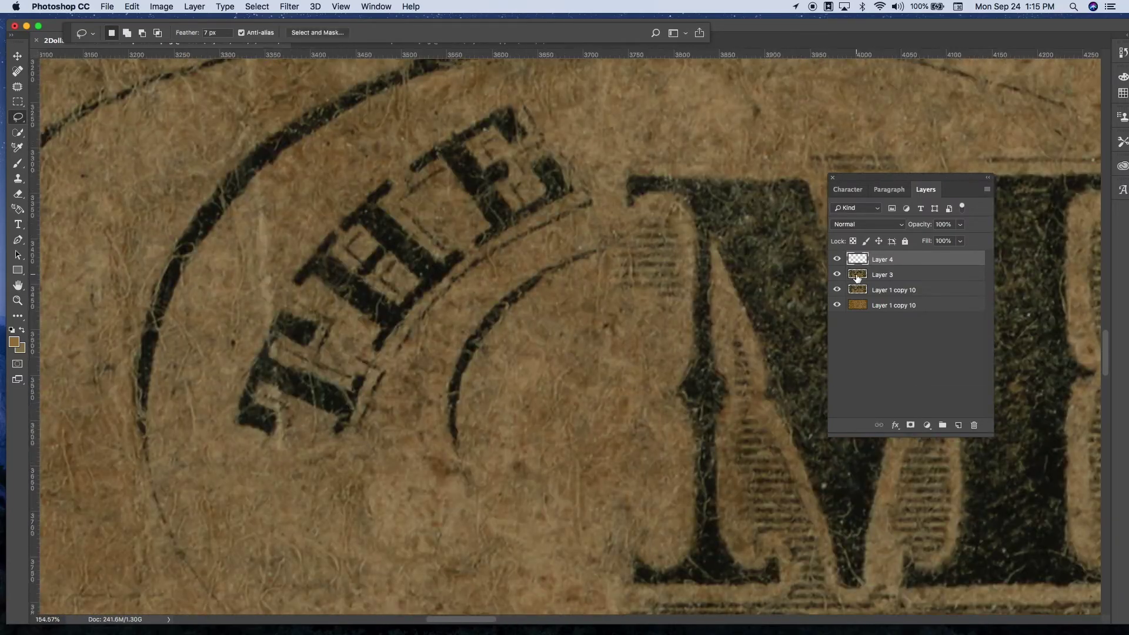
scroll(675, 313, down, 5)
scroll(498, 394, up, 3)
scroll(499, 393, up, 2)
key(j)
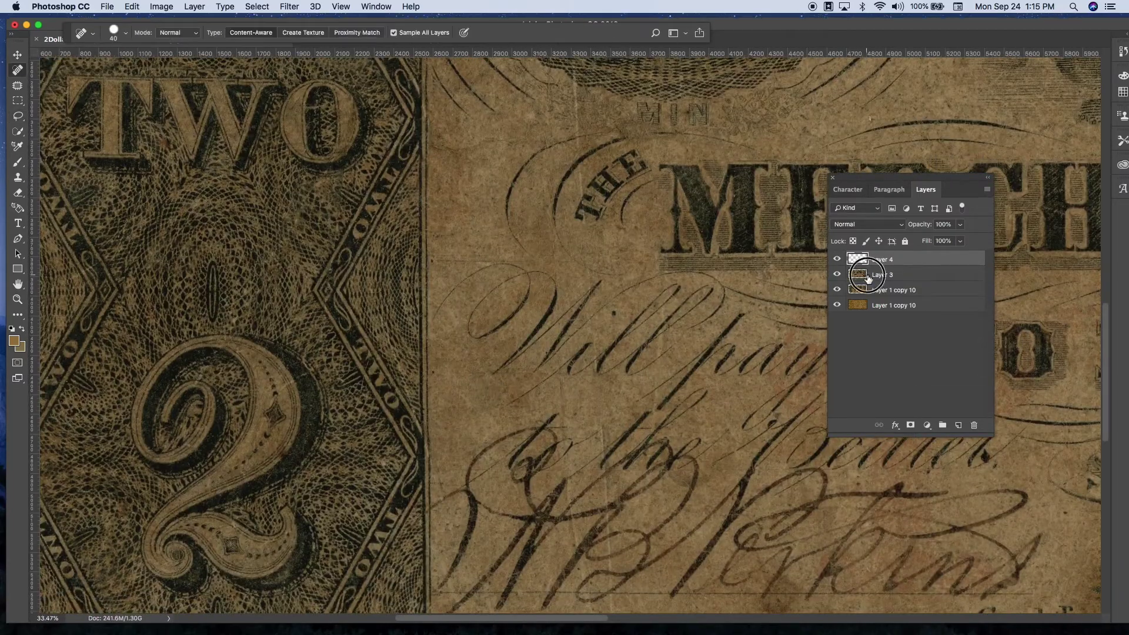
key(ctrl+e)
scroll(533, 512, up, 5)
drag(487, 384, 487, 471)
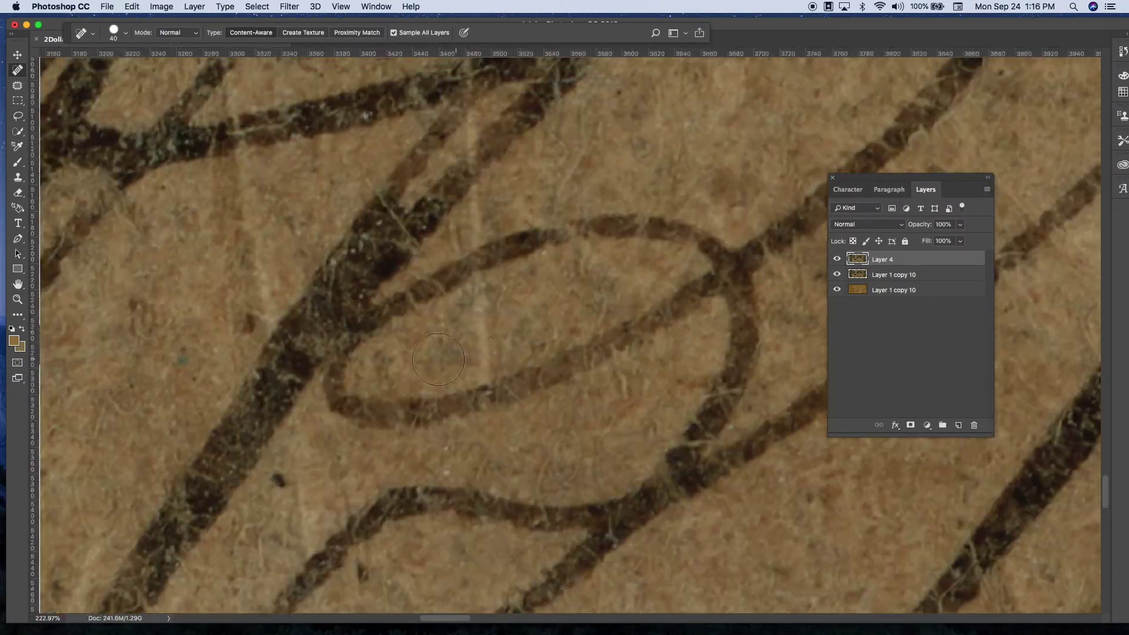
drag(487, 353, 479, 323)
- Reduce the healing brush to 30, then 18, and heal scratches across the script lettering
right_click(470, 252)
drag(500, 267, 491, 267)
key(Return)
mouse_move(471, 252)
mouse_down()
mouse_move(457, 322)
mouse_move(554, 335)
mouse_up()
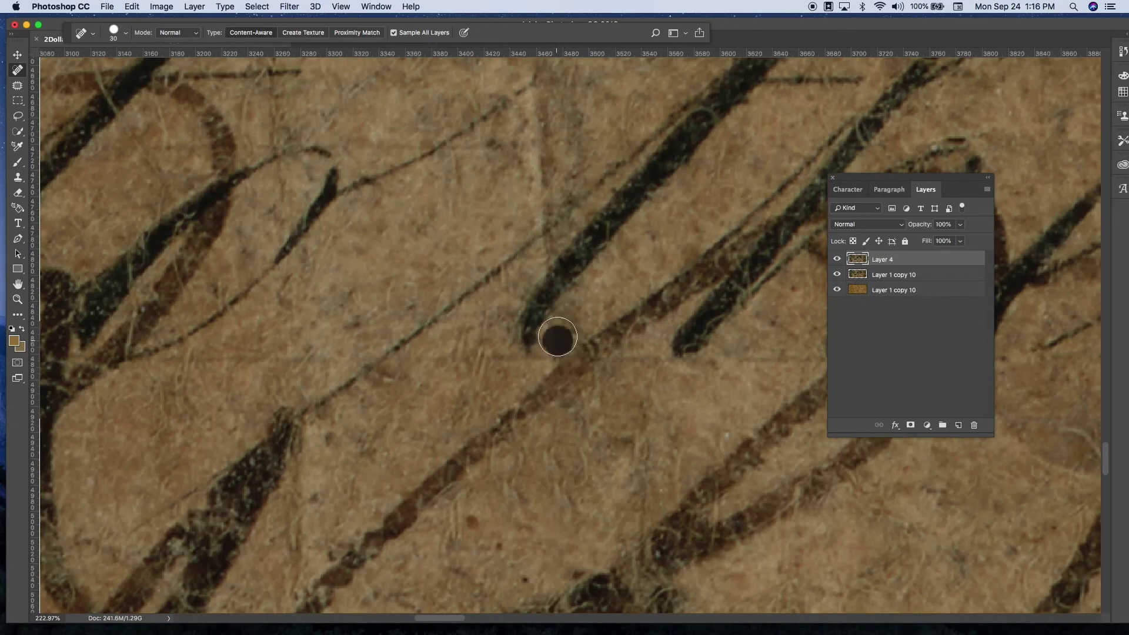
right_click(517, 346)
key(Return)
drag(509, 238, 512, 282)
key(ctrl+r)
mouse_move(511, 353)
mouse_down()
mouse_move(532, 379)
mouse_move(452, 253)
mouse_up()
mouse_move(454, 252)
mouse_down()
mouse_move(462, 376)
mouse_move(499, 179)
mouse_up()
- Heal a blemish near the scrollwork and make the healing brush smaller
right_click(499, 178)
key(Return)
drag(518, 317, 625, 249)
scroll(626, 249, down, 5)
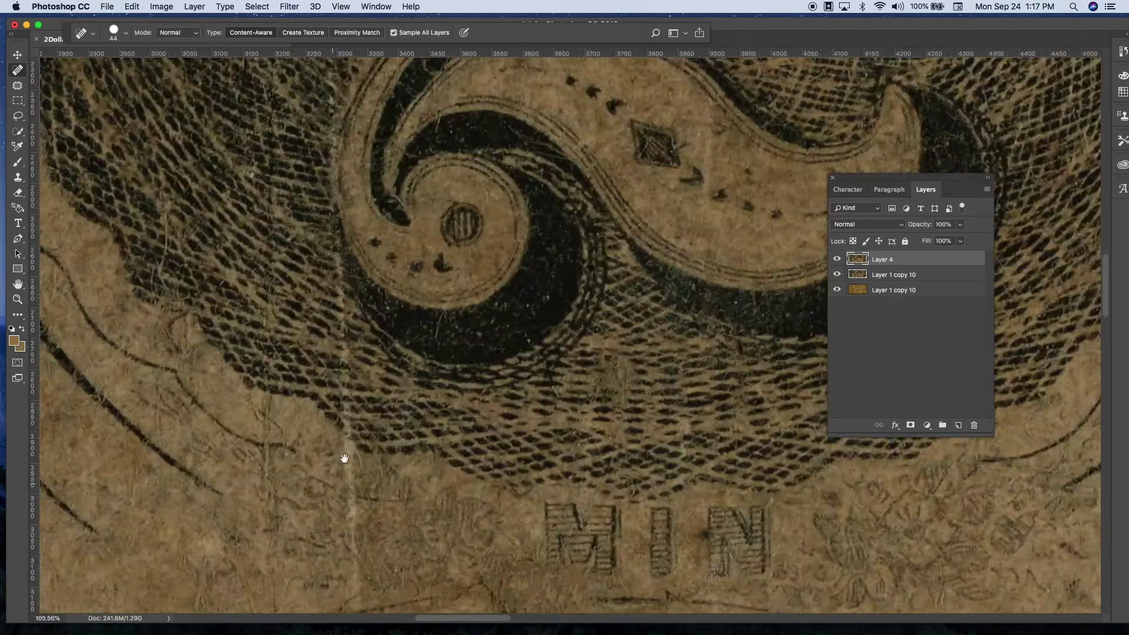
scroll(343, 459, up, 6)
right_click(373, 313)
key(Return)
scroll(373, 312, up, 3)
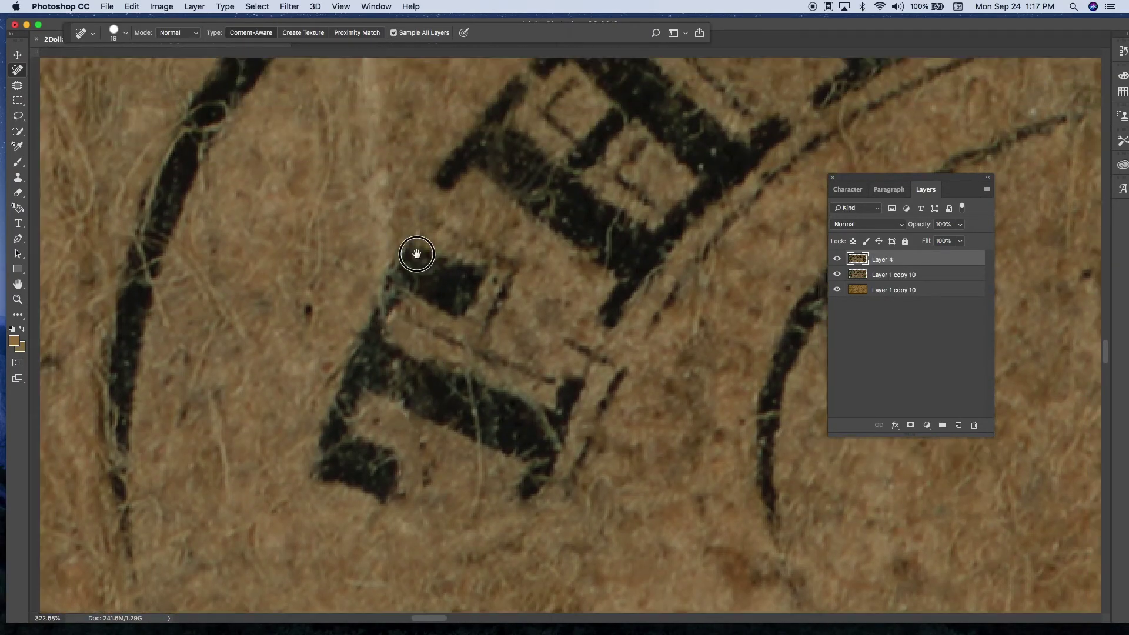
scroll(307, 315, up, 5)
scroll(284, 374, up, 3)
drag(426, 421, 411, 288)
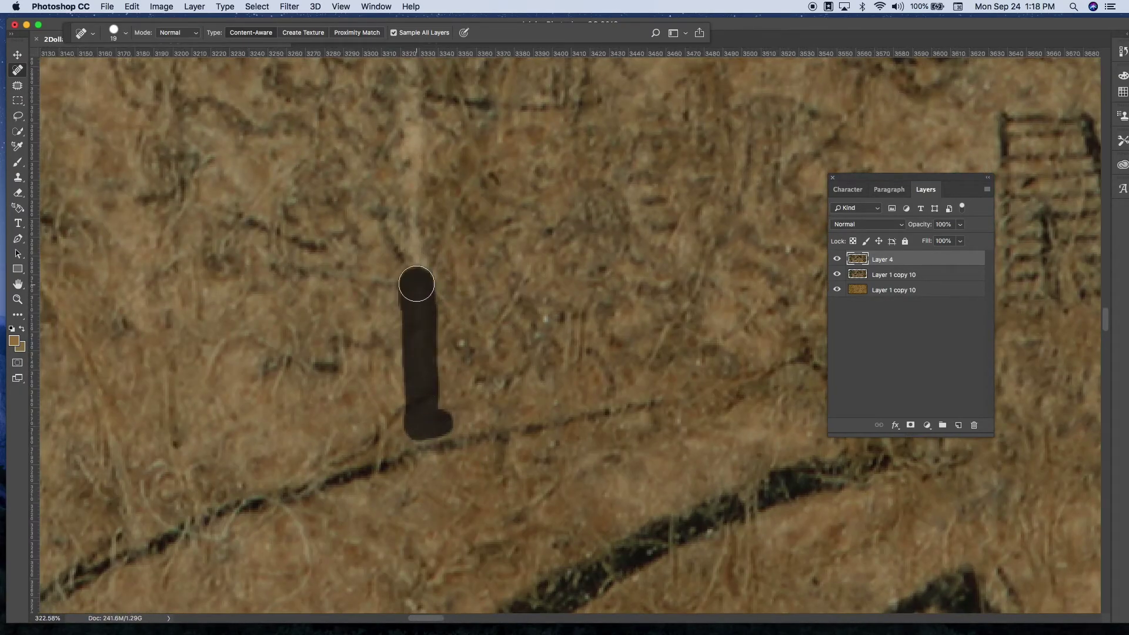
- Shrink the healing brush to about 7 px and move to the crosshatch beside the circle
scroll(414, 306, up, 2)
scroll(418, 318, up, 3)
scroll(426, 341, up, 3)
key(bracketleft)
key(bracketleft)
key(bracketleft)
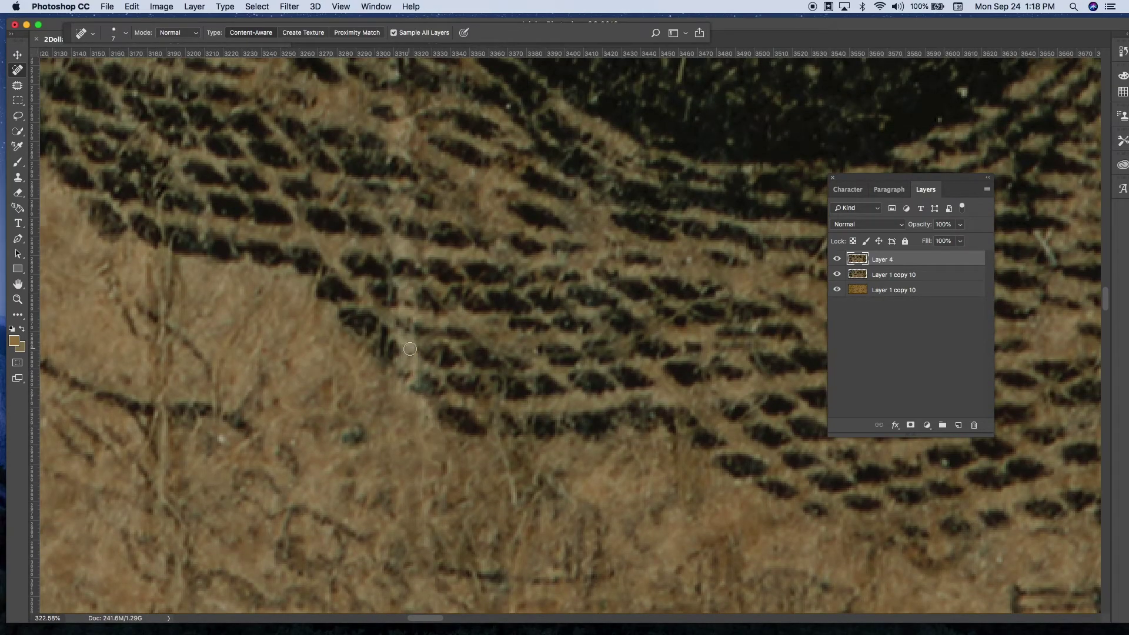
scroll(400, 309, up, 2)
scroll(400, 309, up, 3)
right_click(385, 217)
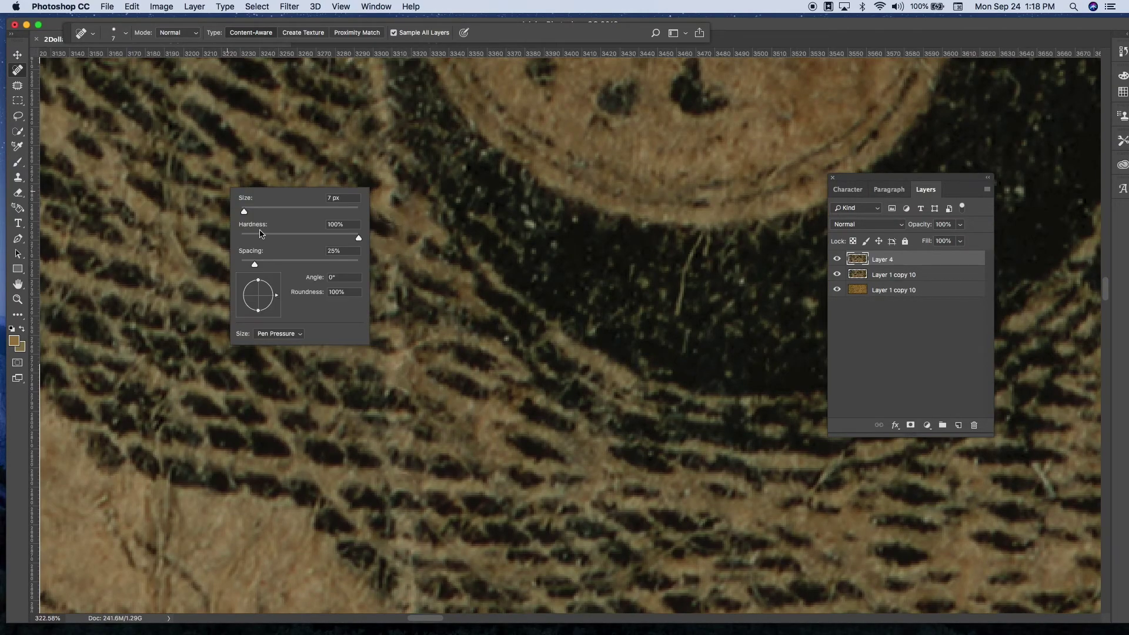
scroll(385, 291, up, 2)
scroll(385, 291, up, 2)
scroll(411, 279, left, 1)
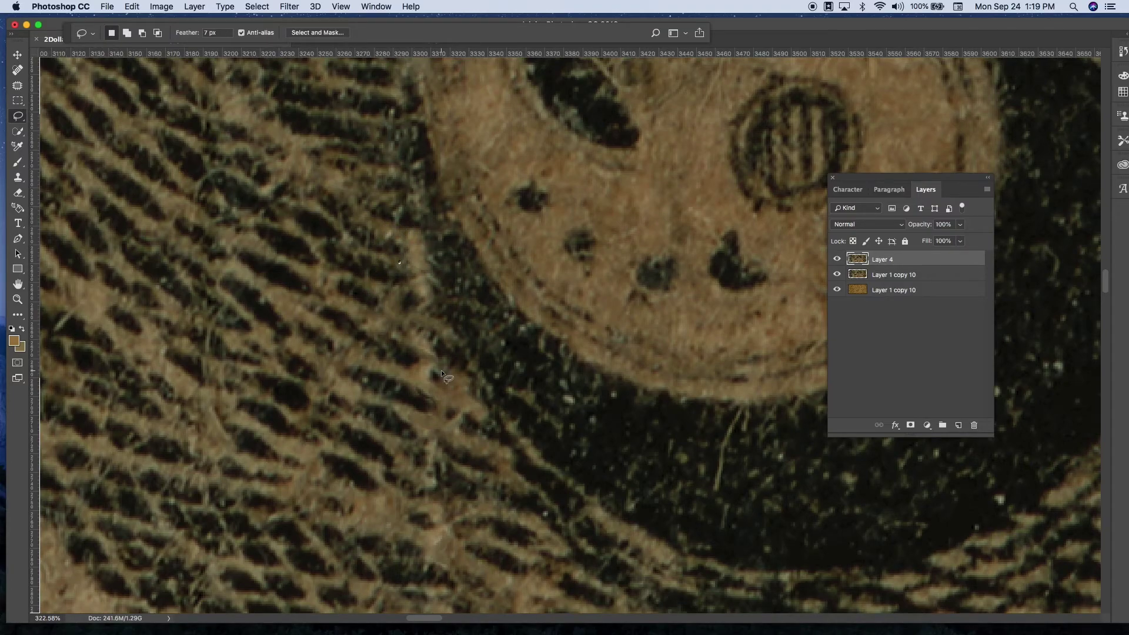
- Merge the finished repair layers and add new empty layers for the pattern patches
scroll(442, 374, down, 2)
key(ctrl+shift+alt+n)
key(ctrl+r)
scroll(460, 366, down, 3)
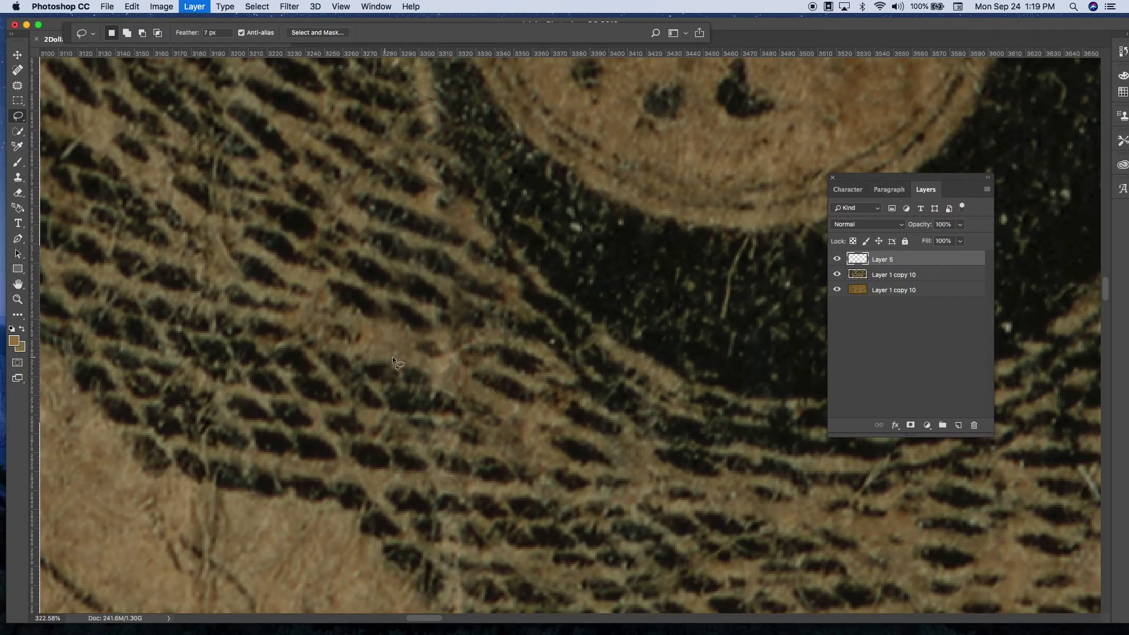
key(ctrl+e)
key(ctrl+shift+alt+n)
scroll(600, 409, down, 3)
scroll(517, 374, down, 5)
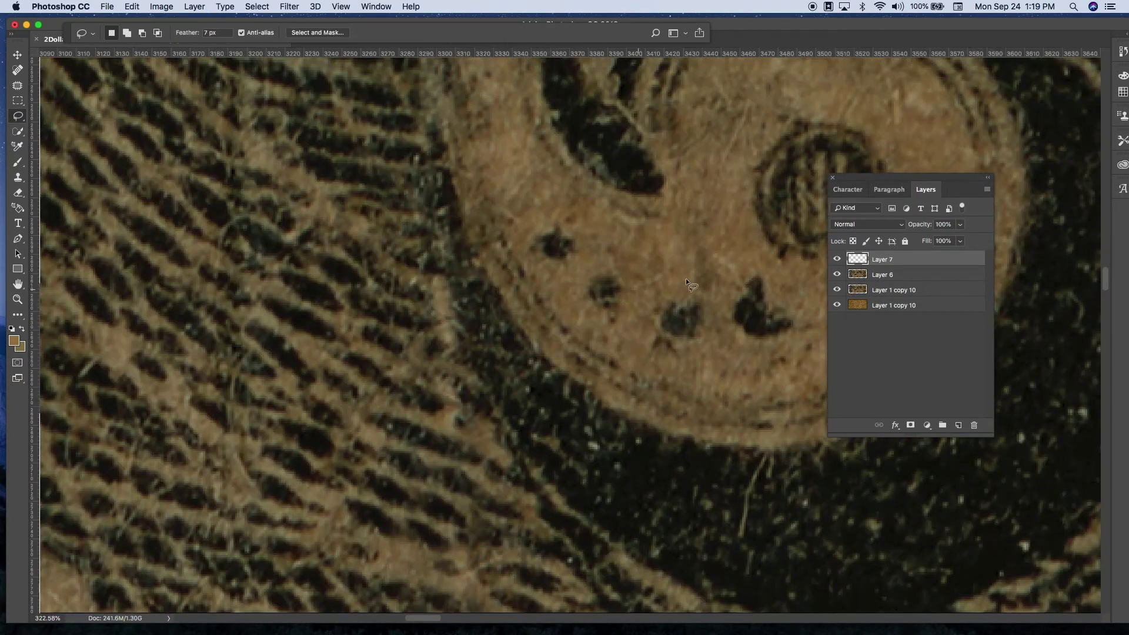
key(ctrl+e)
key(ctrl+shift+alt+n)
- Outline a clean crosshatch section, copy it to a new layer, and merge the patches
drag(569, 322, 398, 291)
scroll(399, 290, down, 5)
key(ctrl+e)
key(ctrl+r)
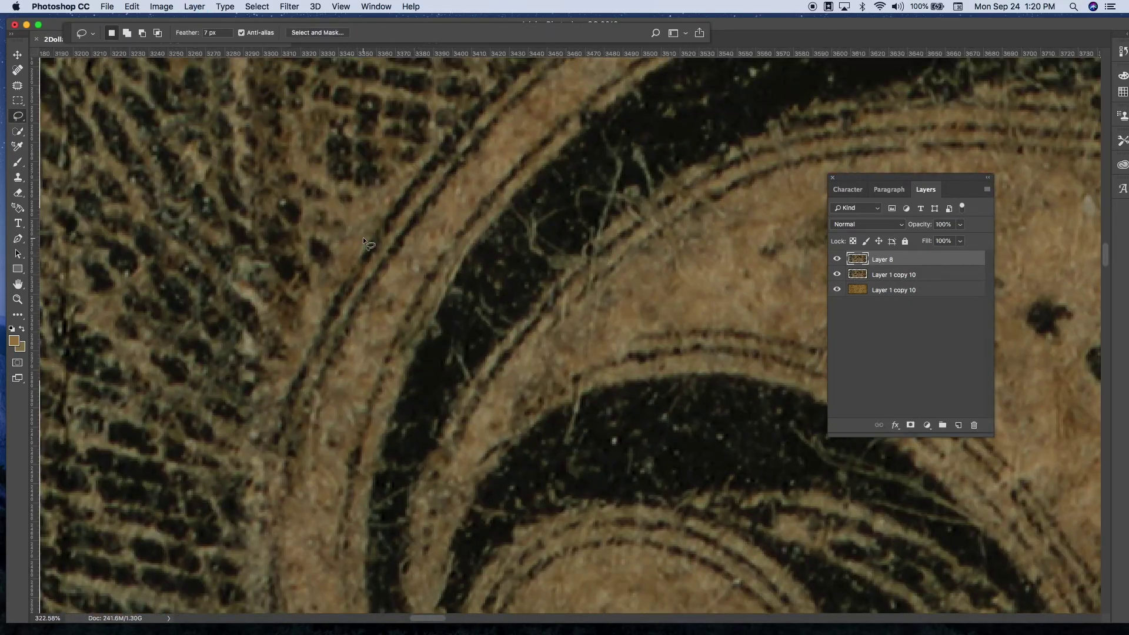
key(ctrl+shift+alt+n)
scroll(411, 329, down, 3)
scroll(435, 378, down, 3)
key(ctrl+e)
scroll(436, 378, left, 5)
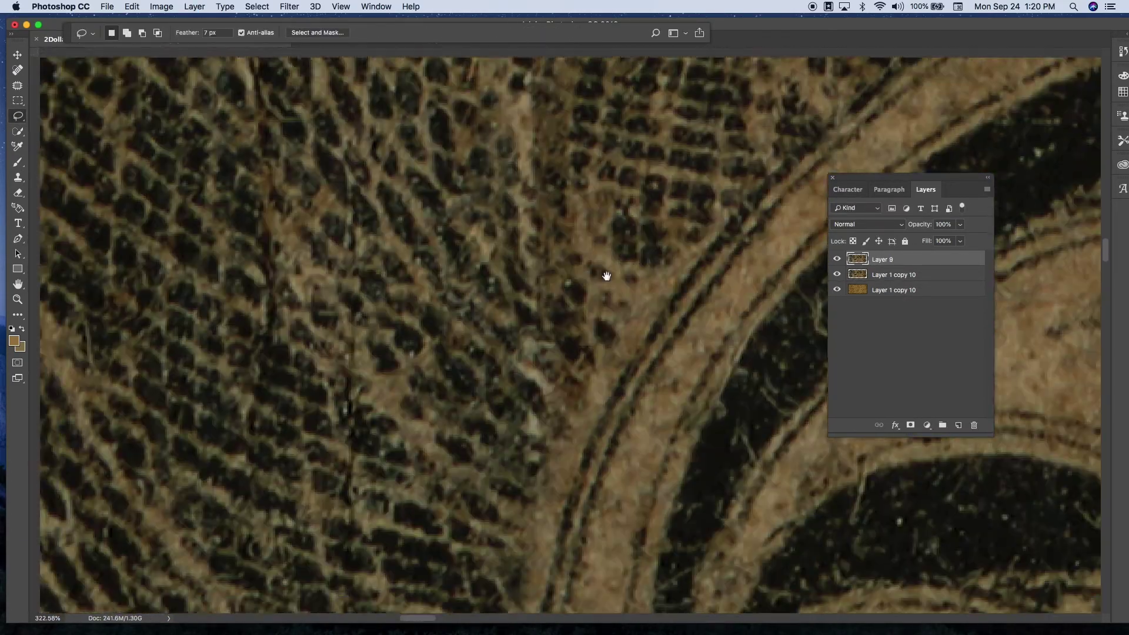
- Copy a pattern patch, move it over the damaged spot, and merge it down
key(ctrl+j)
drag(397, 322, 415, 265)
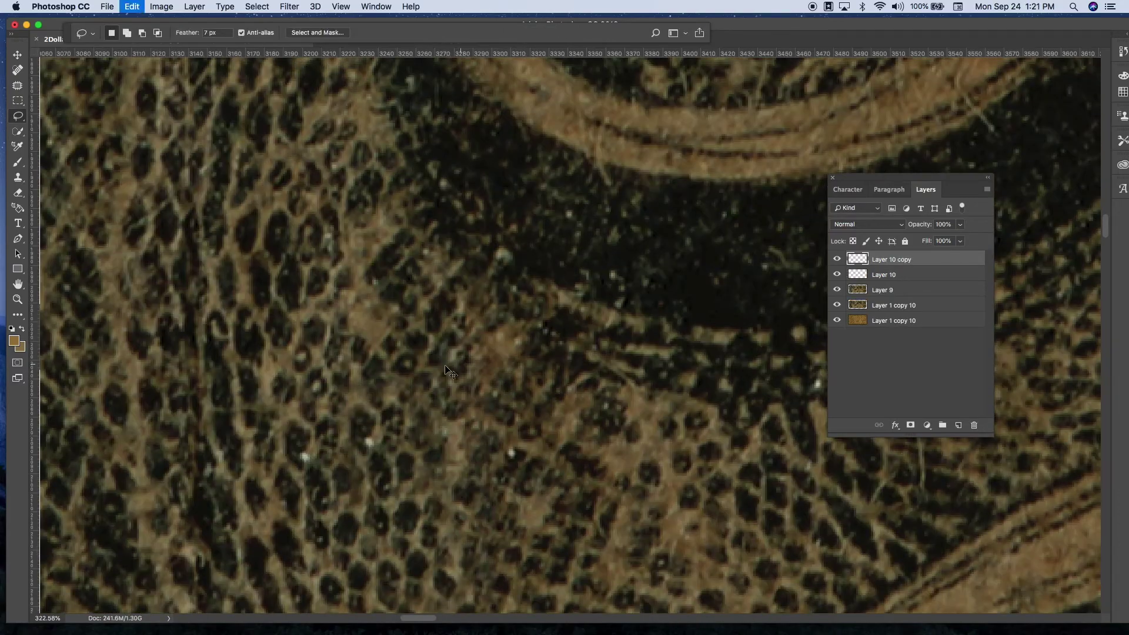
scroll(416, 264, right, 5)
key(ctrl+j)
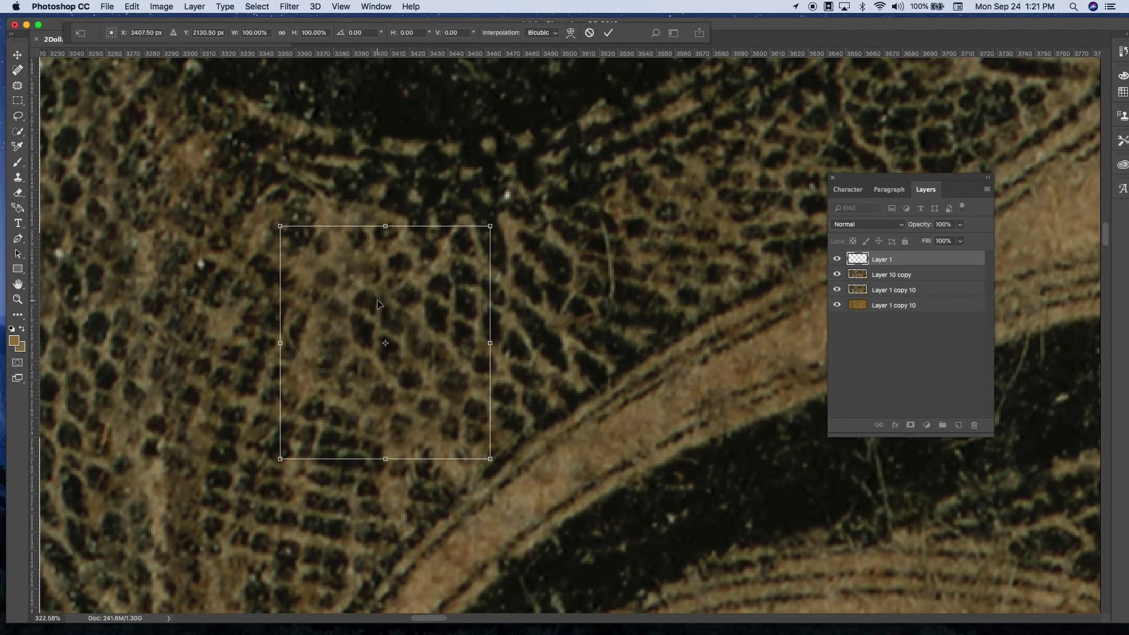
key(ctrl+j)
key(ctrl+t)
key(Return)
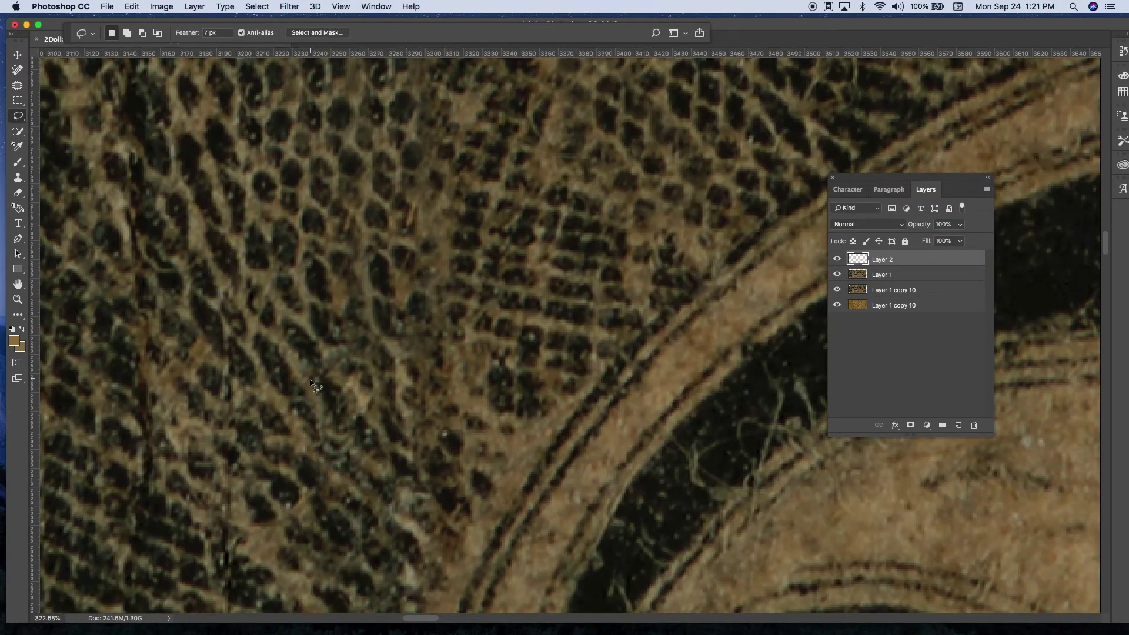
scroll(411, 294, right, 10)
key(ctrl+e)
- Zoom out around the swirling 2 and copy another pattern piece to a new layer
scroll(476, 374, down, 5)
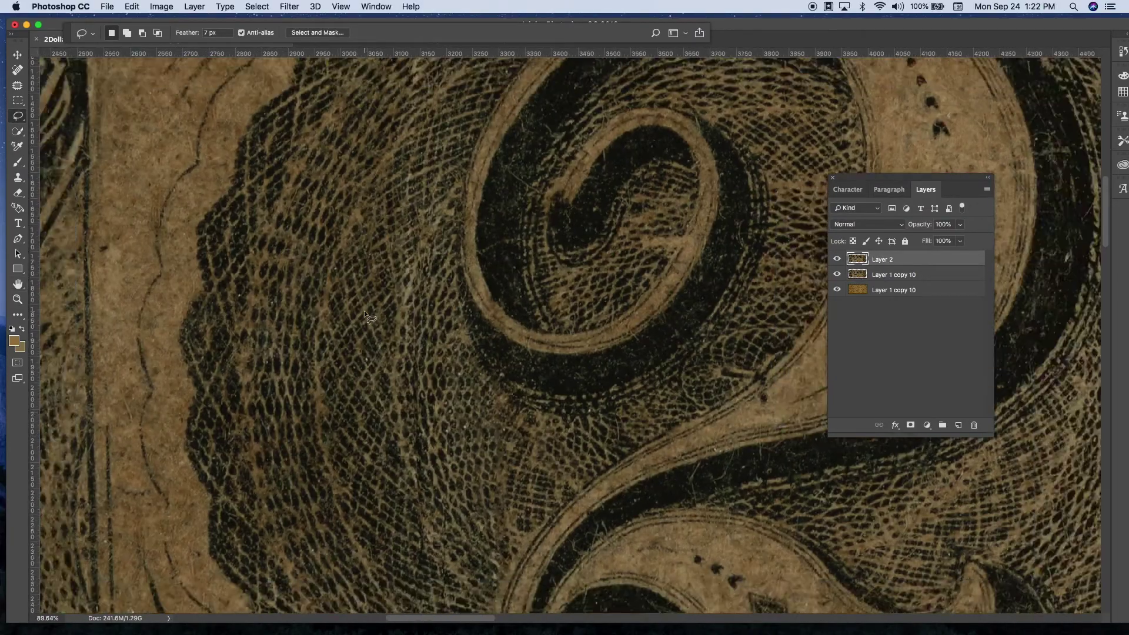
scroll(365, 311, left, 5)
scroll(496, 435, right, 5)
key(ctrl+r)
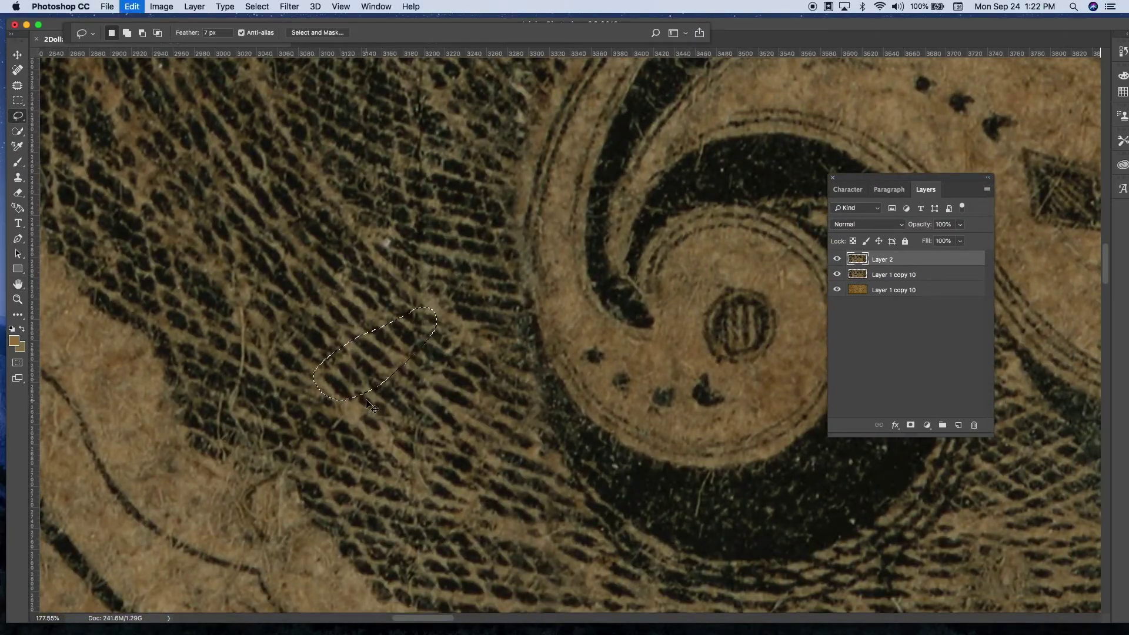
key(ctrl+j)
scroll(496, 433, right, 5)
key(ctrl+r)
- Add another layer for the next patch and return to the patched pattern layer
scroll(472, 342, down, 3)
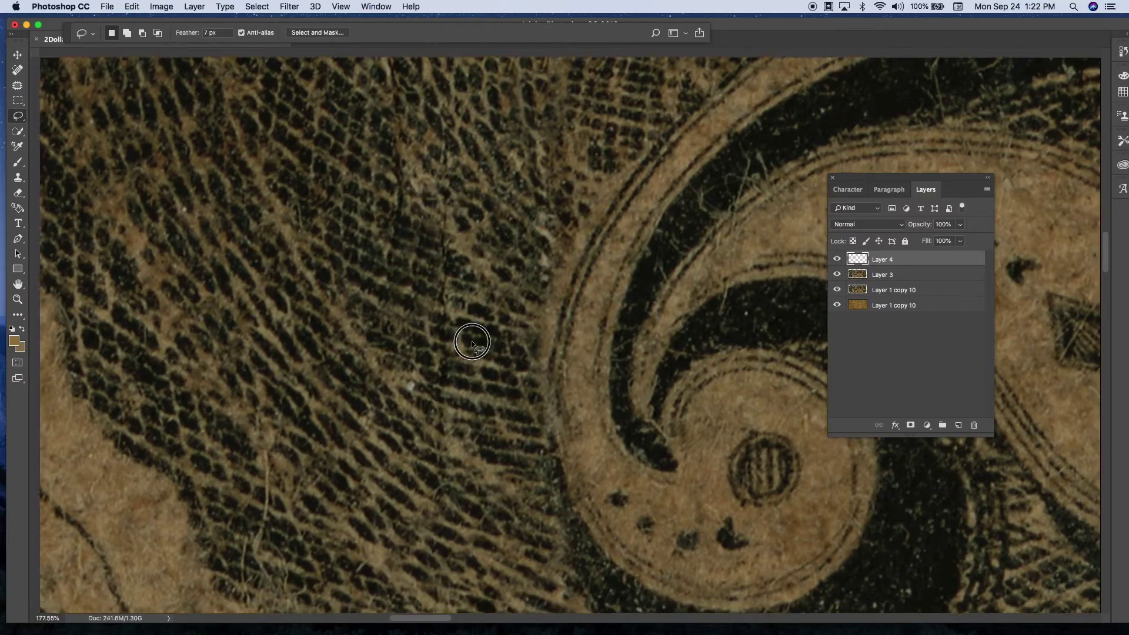
scroll(472, 342, down, 3)
key(ctrl+j)
key(ctrl+r)
scroll(501, 355, down, 5)
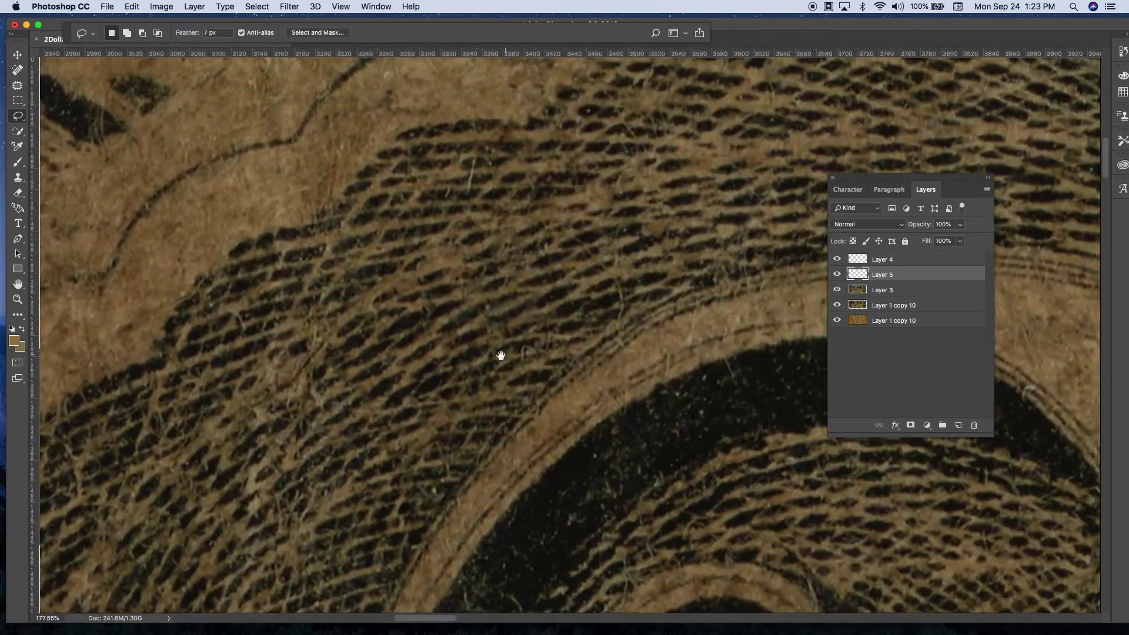
scroll(500, 355, left, 5)
key(alt+bracketleft)
- Copy another clean lattice area, flip it, and place it over the damage opposite
key(ctrl+j)
scroll(415, 323, down, 5)
scroll(413, 478, down, 5)
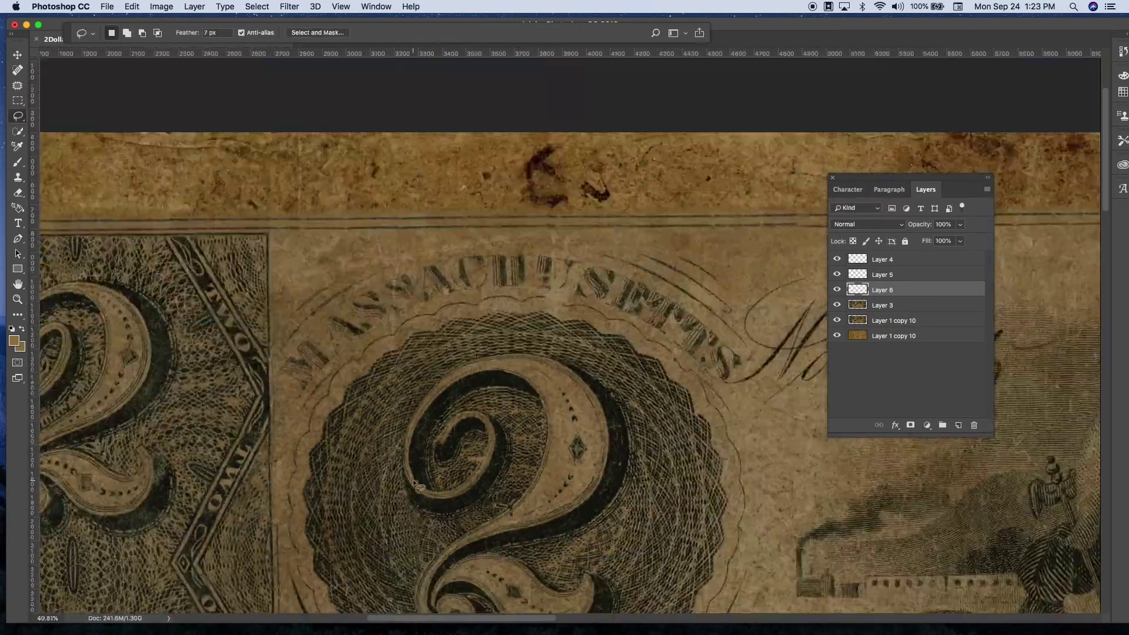
scroll(471, 245, up, 5)
drag(450, 266, 448, 268)
key(ctrl+j)
scroll(564, 329, down, 5)
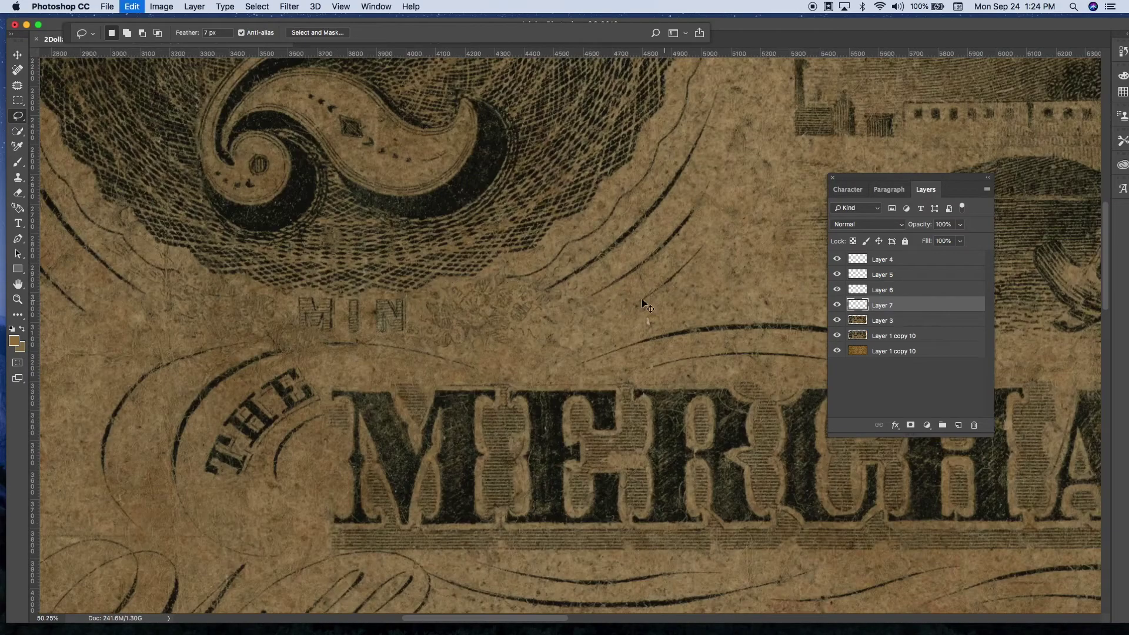
key(ctrl+t)
drag(602, 328, 326, 323)
key(Return)
- Copy engraving from the top of the N onto a new layer, rotate it to fit, and merge the patches
scroll(549, 362, up, 5)
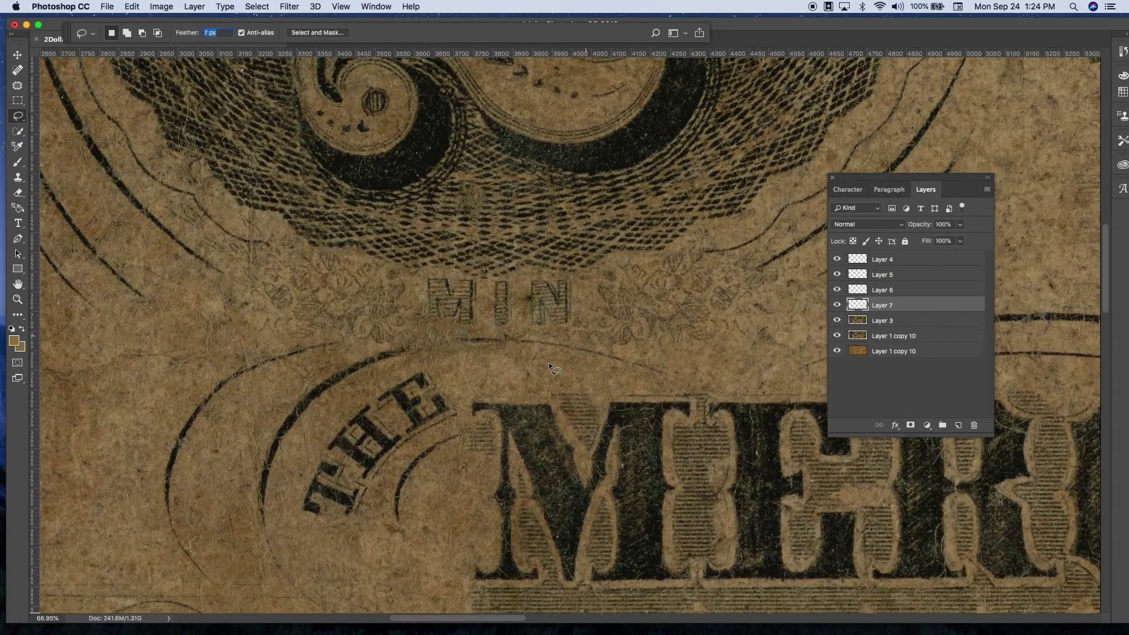
scroll(355, 346, up, 3)
key(ctrl+e)
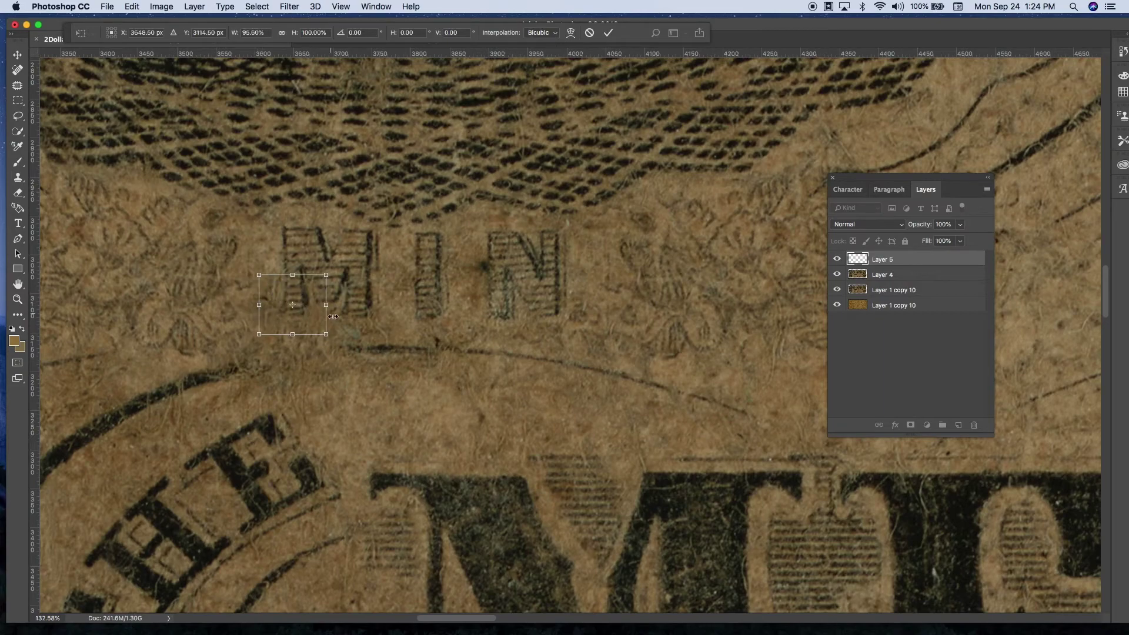
key(alt+bracketleft)
drag(406, 217, 464, 264)
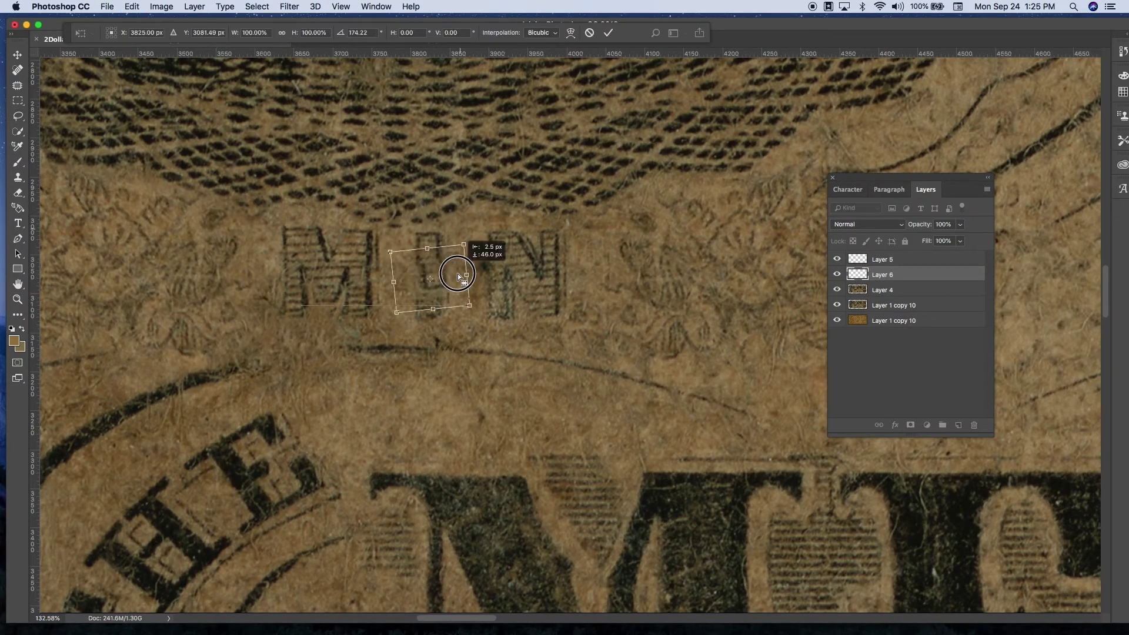
key(ctrl+j)
drag(556, 217, 570, 243)
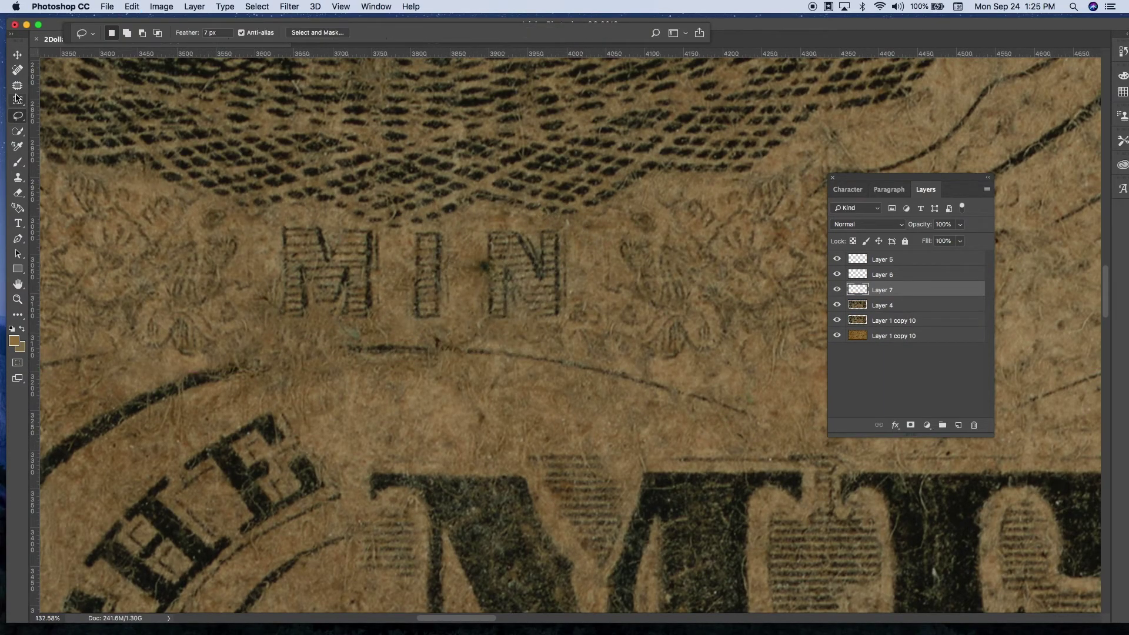
key(ctrl+e)
- Copy another engraving piece, nudge it slightly right and down, and merge it down
click(14, 71)
scroll(513, 322, up, 5)
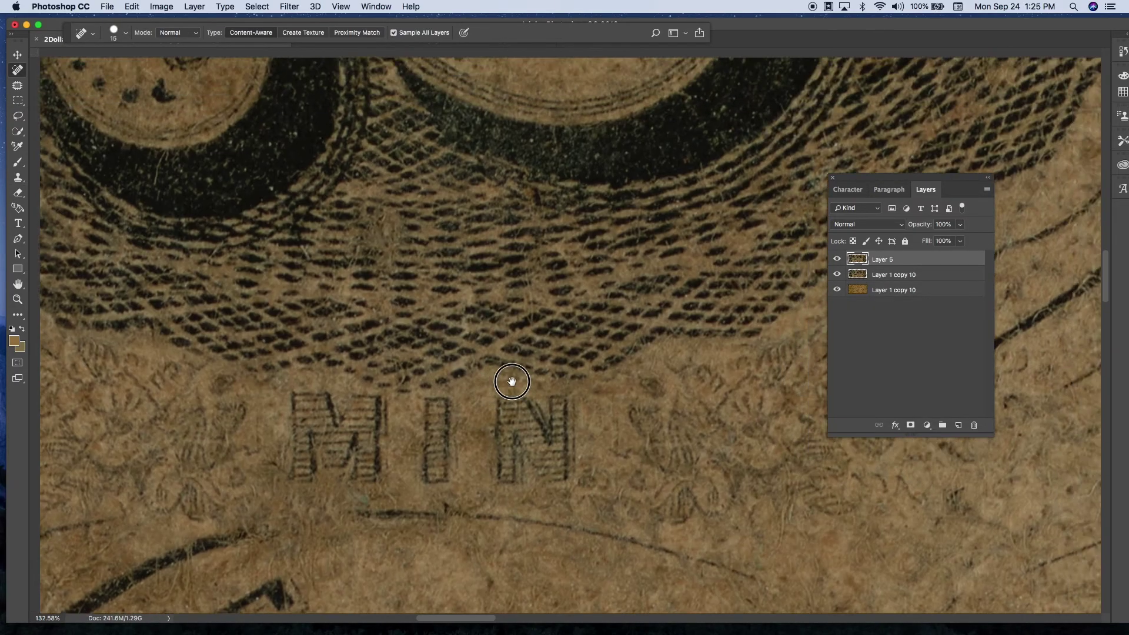
key(l)
key(ctrl+j)
key(ctrl+t)
drag(436, 267, 439, 272)
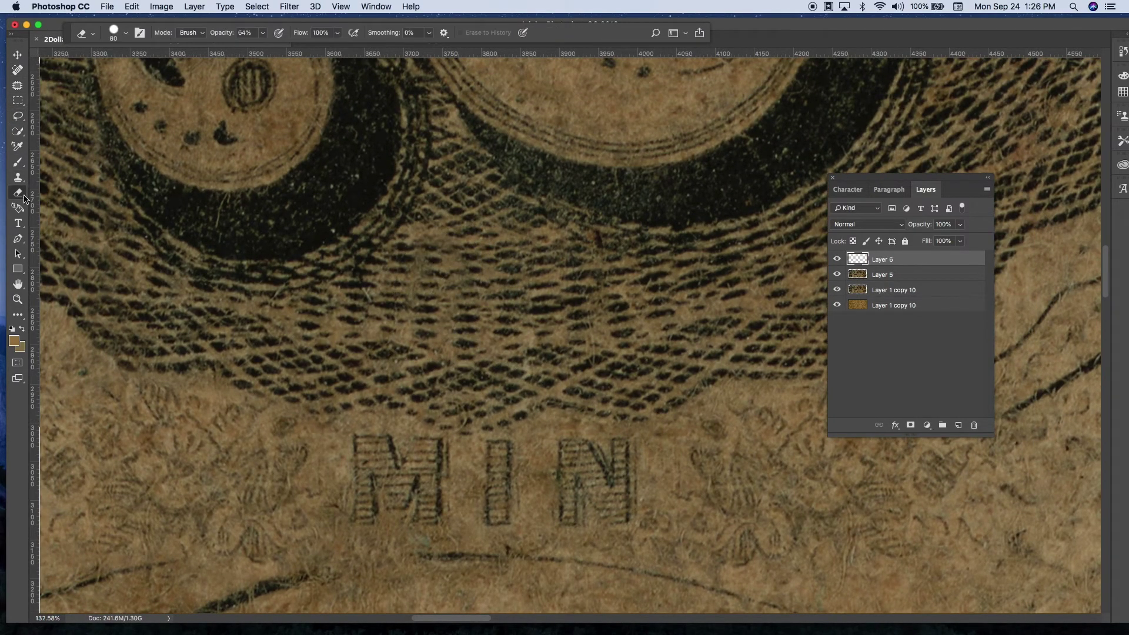
scroll(437, 310, up, 10)
key(ctrl+e)
- Pan to the swirl around the 2 and outline a clean piece of it
key(j)
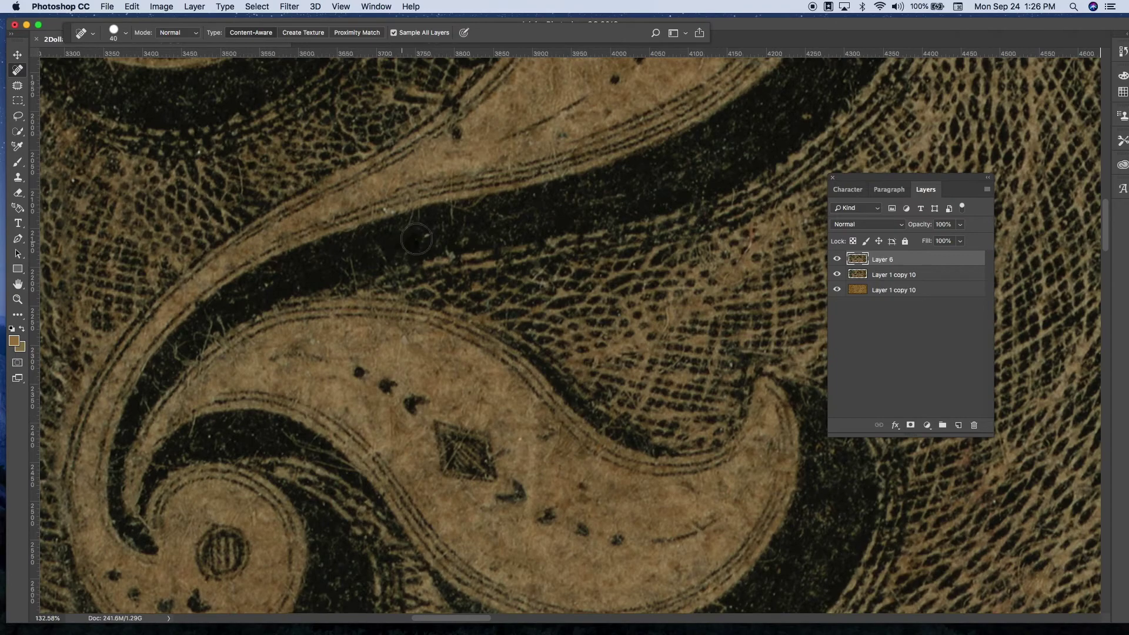
scroll(416, 239, down, 5)
scroll(617, 366, left, 8)
scroll(390, 386, left, 4)
scroll(440, 390, up, 5)
key(l)
drag(420, 287, 364, 411)
- Copy the swirl piece, move it into place, add a rotated duplicate down the swirl, and merge them
key(ctrl+j)
key(ctrl+t)
mouse_move(400, 343)
mouse_down()
mouse_move(409, 345)
mouse_move(406, 438)
mouse_up()
key(ctrl+alt+t)
drag(459, 424, 464, 476)
key(Return)
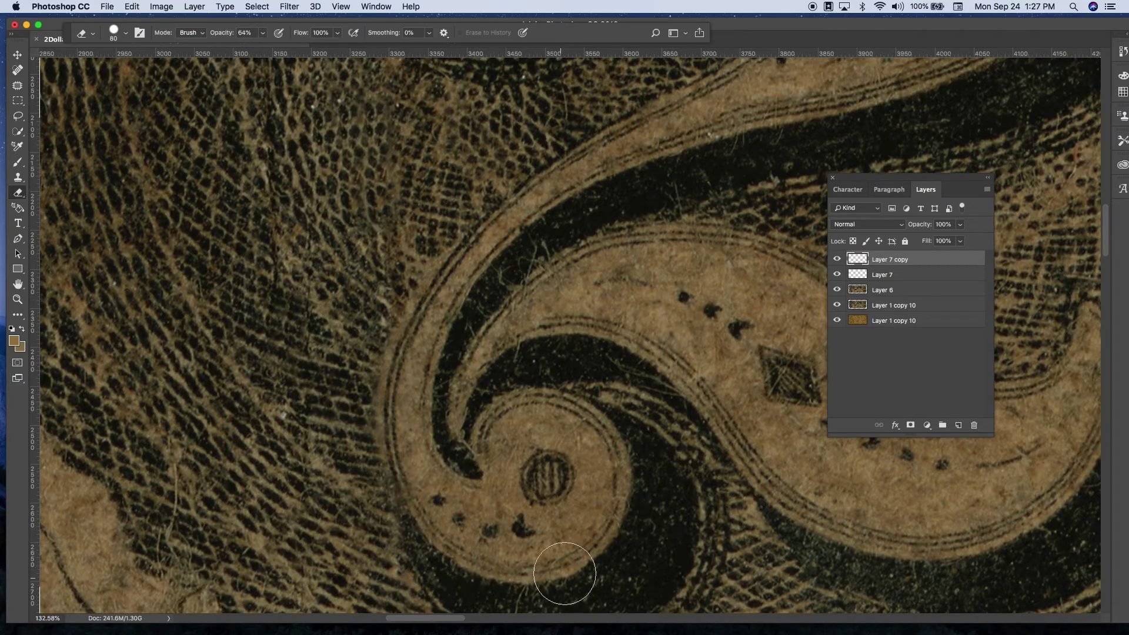
key(e)
key(ctrl+e)
key(ctrl+e)
- Copy another swirl piece and move and rotate duplicates along the curve
scroll(554, 242, right, 5)
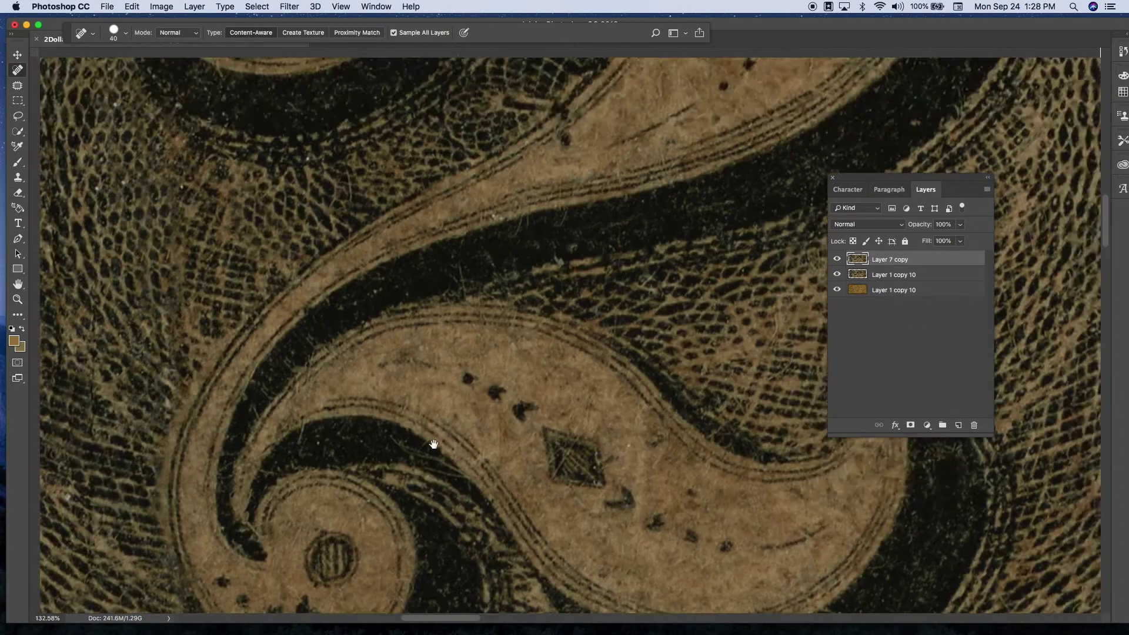
scroll(433, 444, up, 3)
key(l)
key(ctrl+j)
key(ctrl+alt+t)
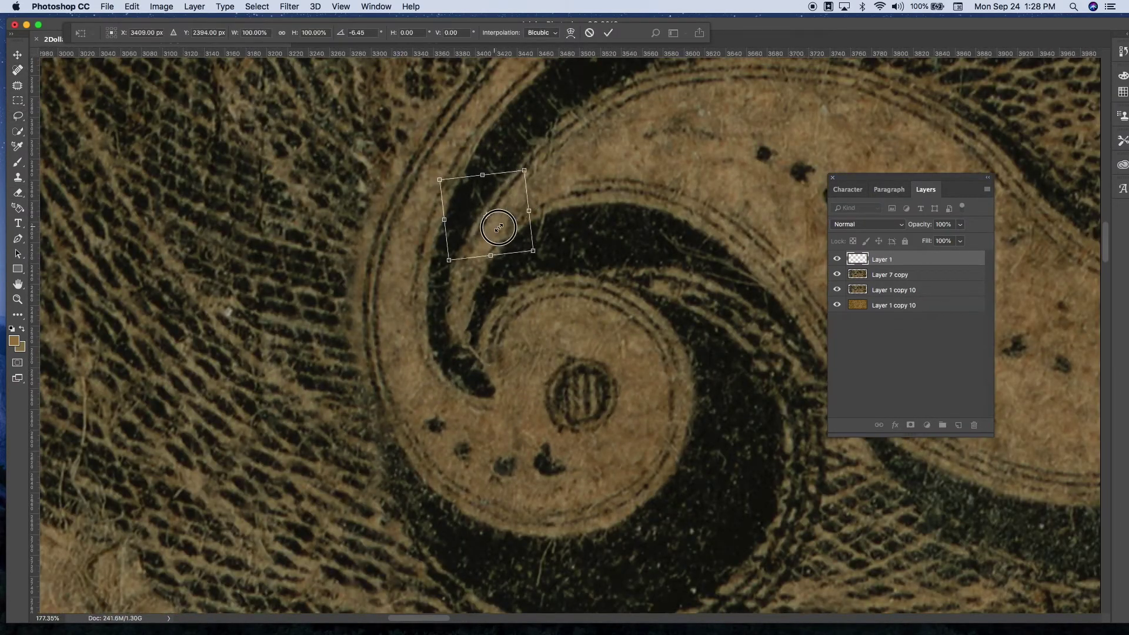
drag(497, 212, 461, 259)
drag(518, 194, 500, 199)
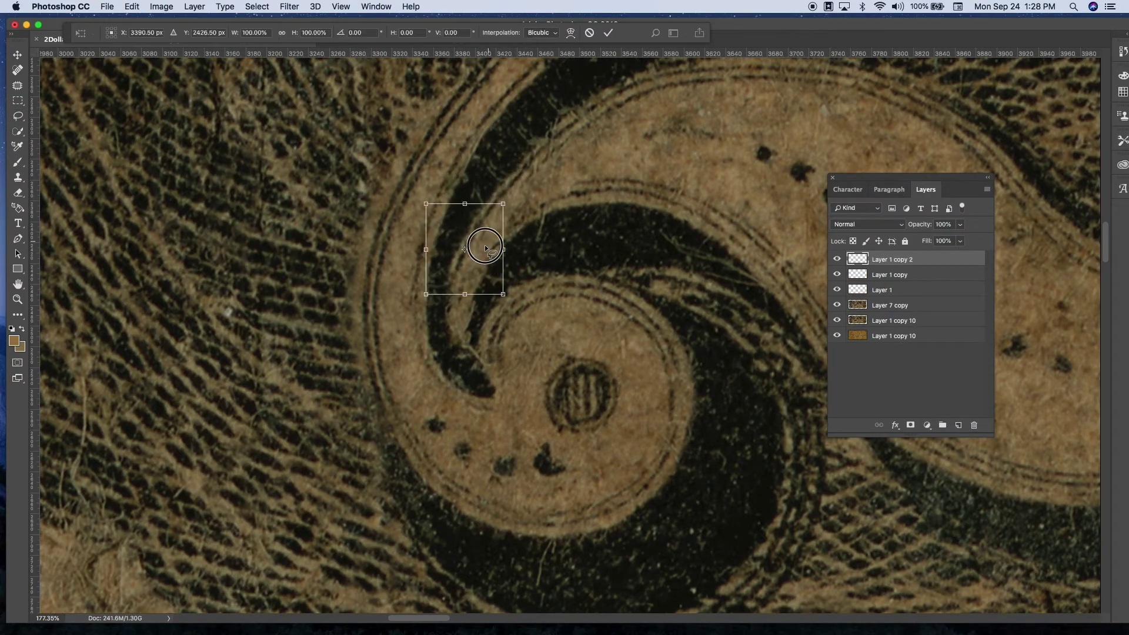
mouse_move(485, 248)
mouse_down()
mouse_move(457, 265)
mouse_move(497, 282)
mouse_up()
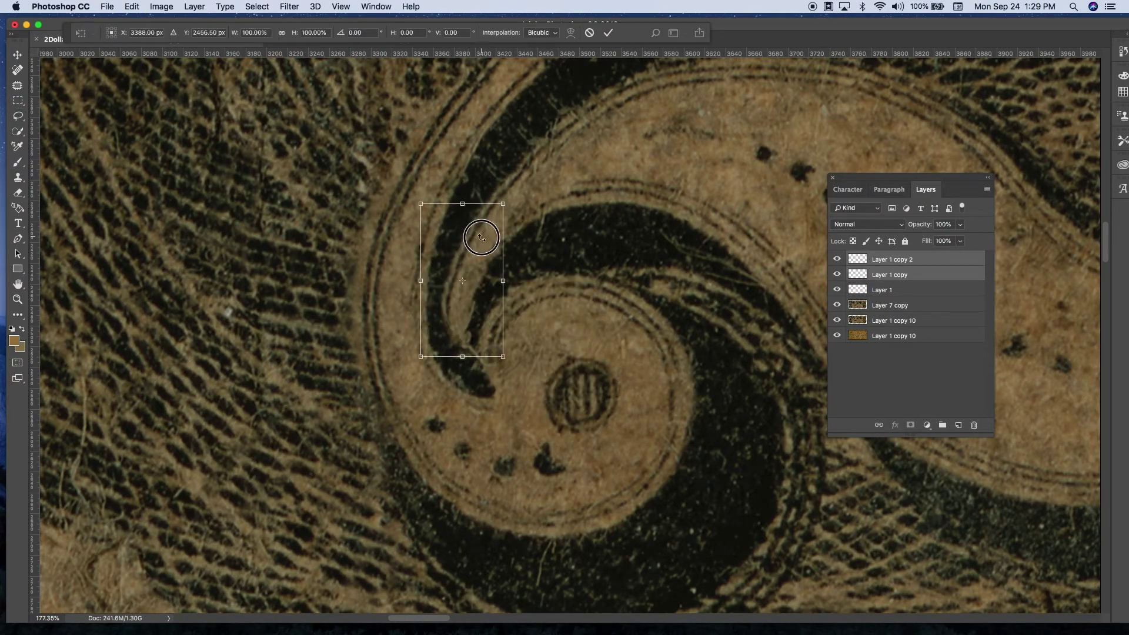
key(Return)
- Copy a piece from the main swirl layer, move and rotate it along the curve, and warp it
scroll(631, 375, right, 5)
ctrl+click(417, 211)
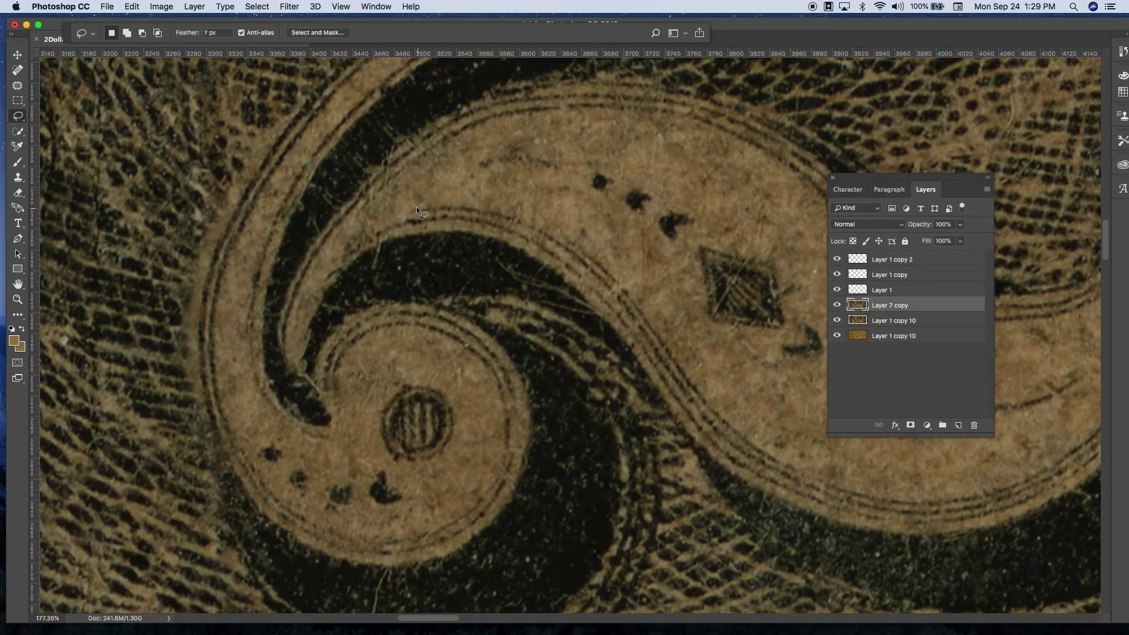
key(ctrl+j)
key(ctrl+t)
drag(329, 276, 290, 264)
key(Return)
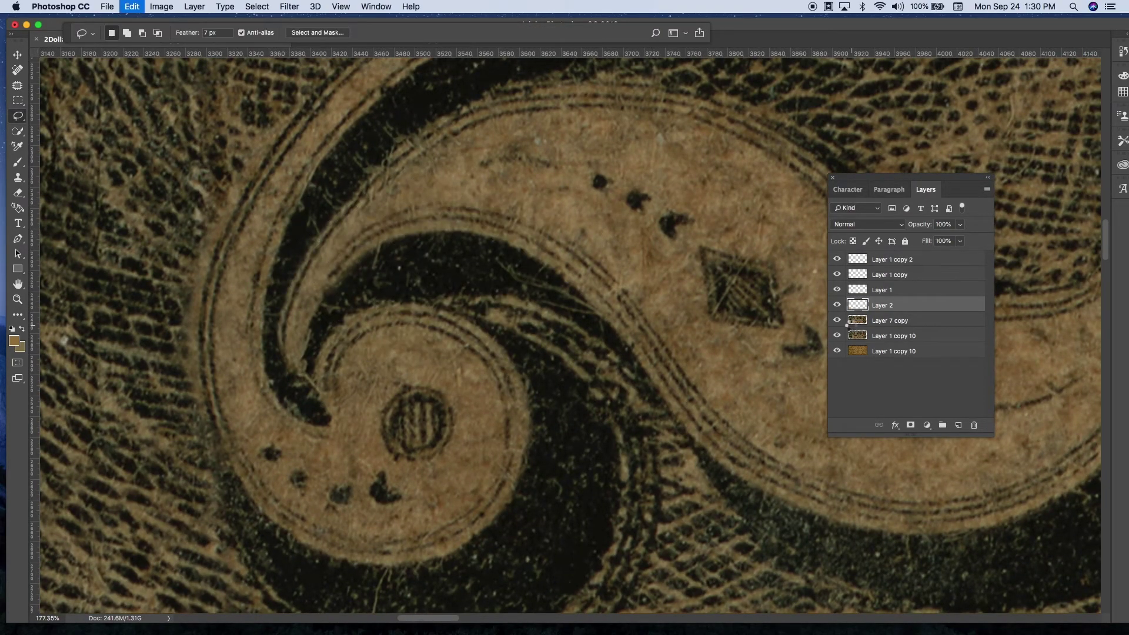
key(ctrl+j)
drag(364, 259, 355, 278)
right_click(294, 342)
click(320, 418)
key(Return)
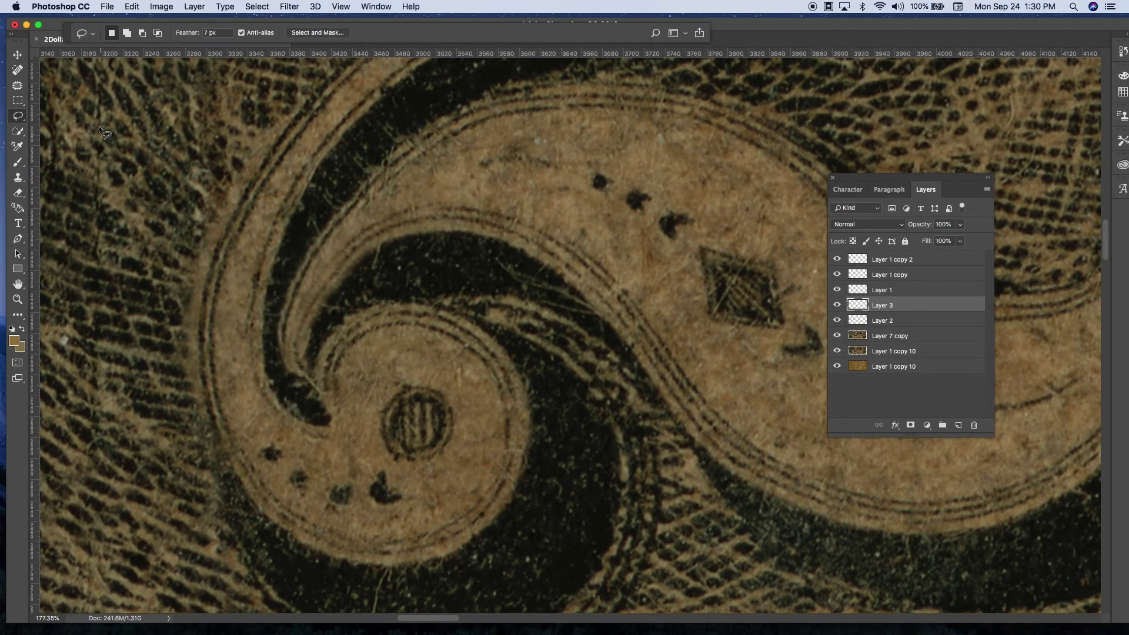
- Heal a speck in the swirl, then rotate and move a clean engraving patch over the next damage
key(j)
click(891, 259)
shift+click(889, 336)
key(ctrl+e)
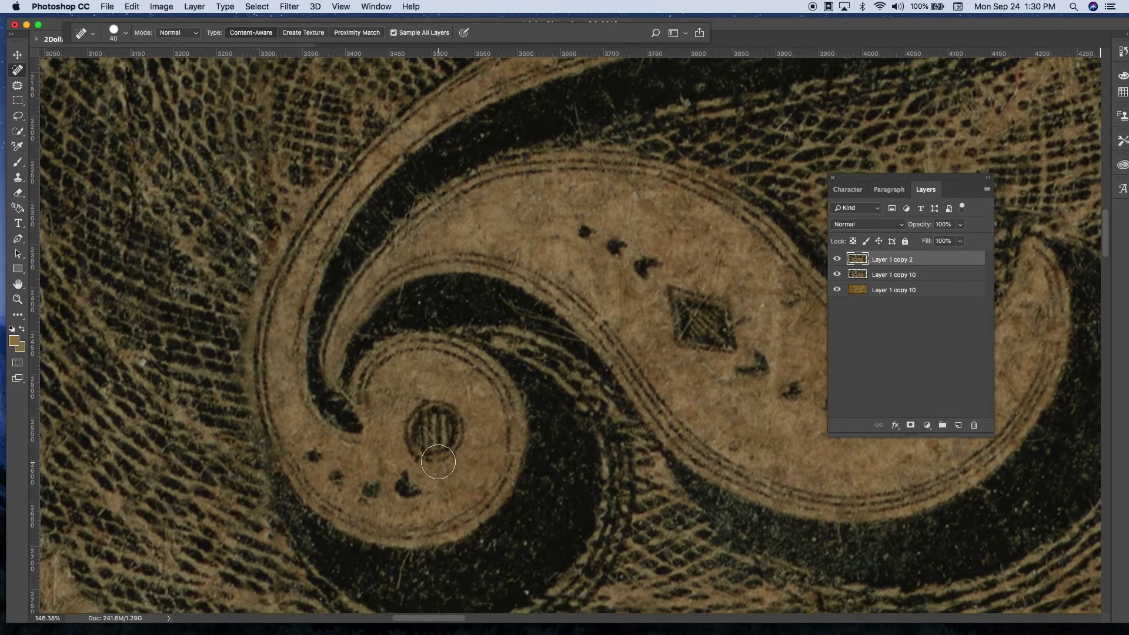
scroll(931, 528, down, 3)
drag(932, 528, 550, 445)
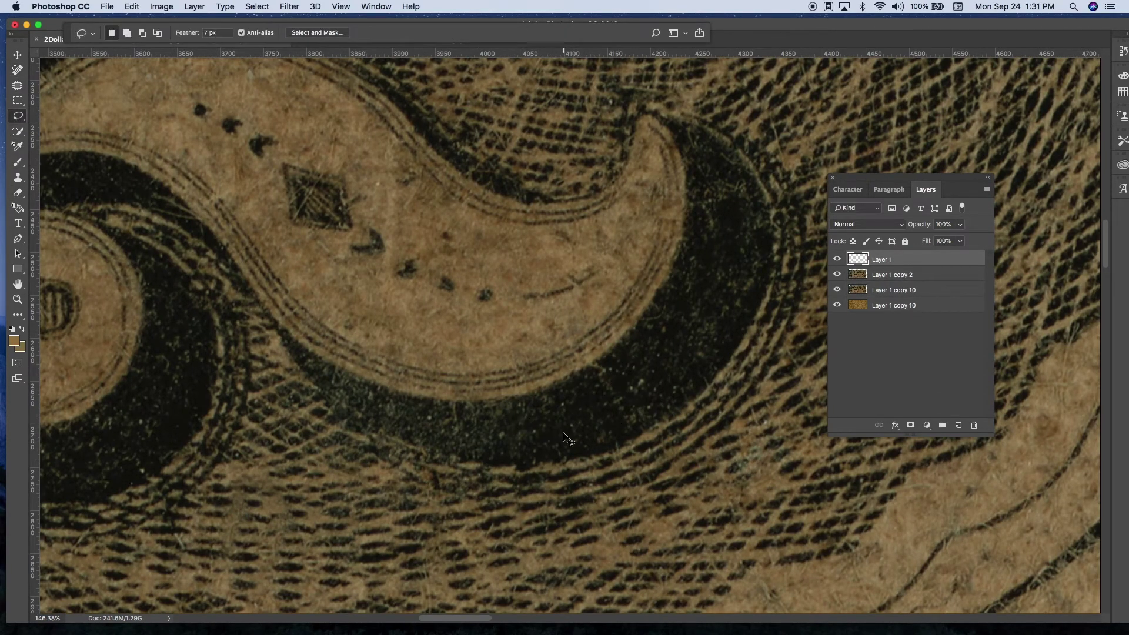
key(ctrl+t)
drag(398, 387, 404, 394)
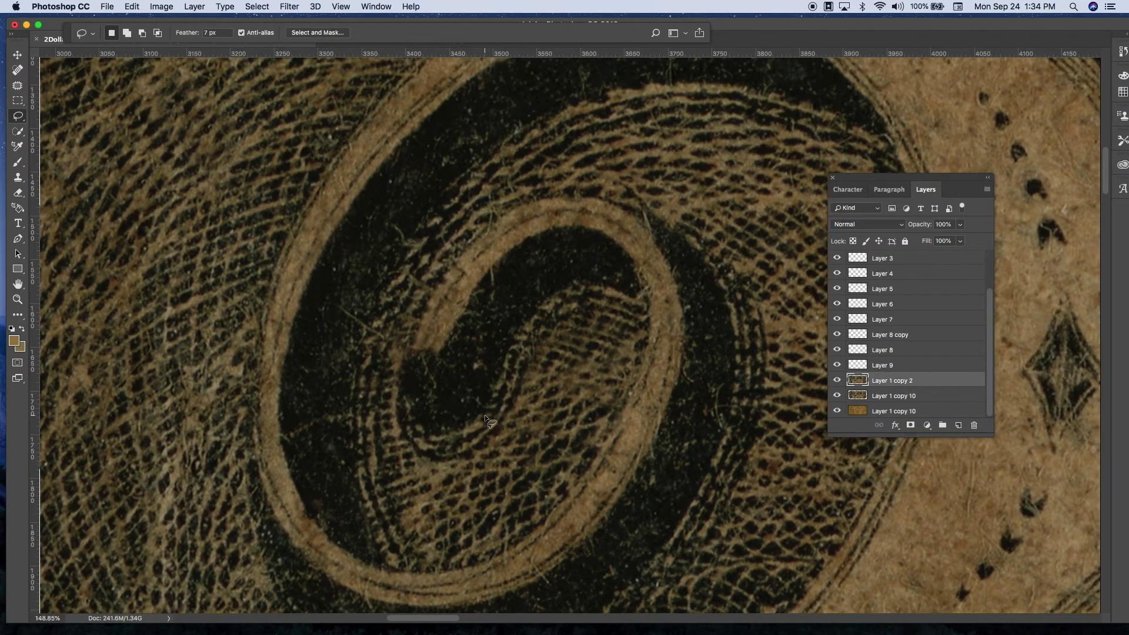
mouse_move(519, 364)
mouse_down()
mouse_move(428, 391)
mouse_move(435, 428)
mouse_up()
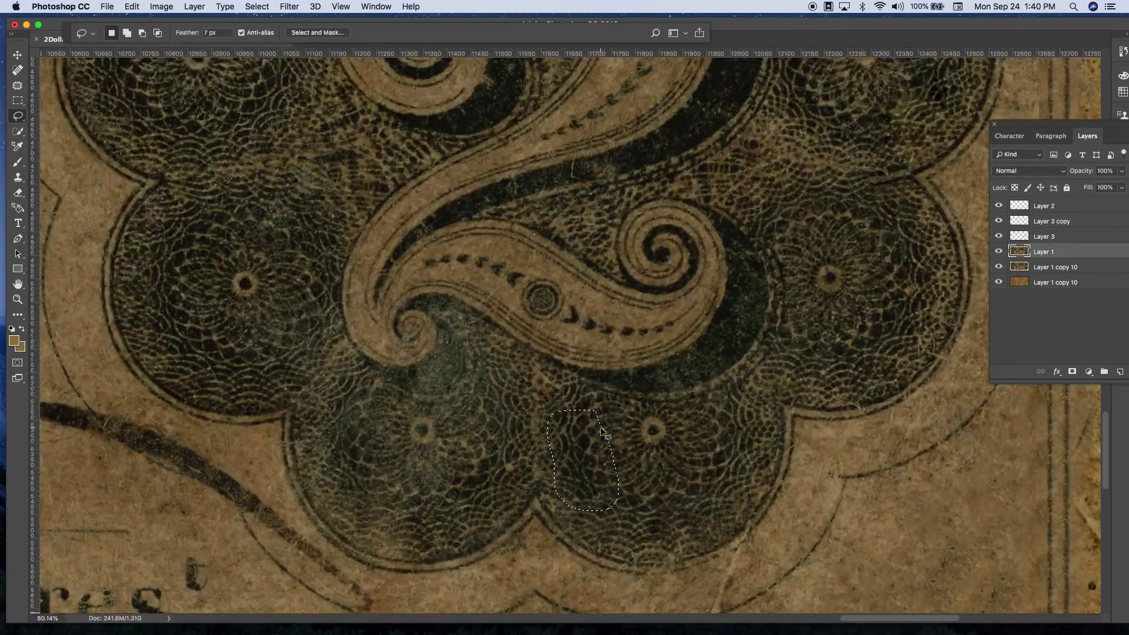
- Copy the clean patch onto a new layer and position it over the worn lower-left lobe
key(ctrl+j)
key(ctrl+t)
drag(601, 432, 365, 429)
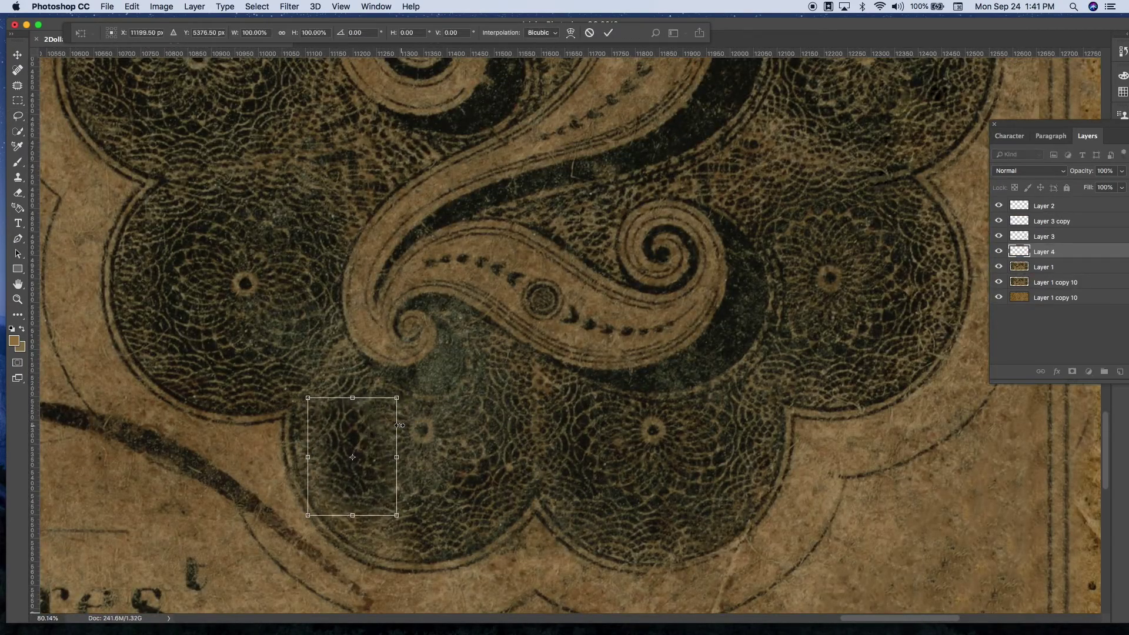
key(Return)
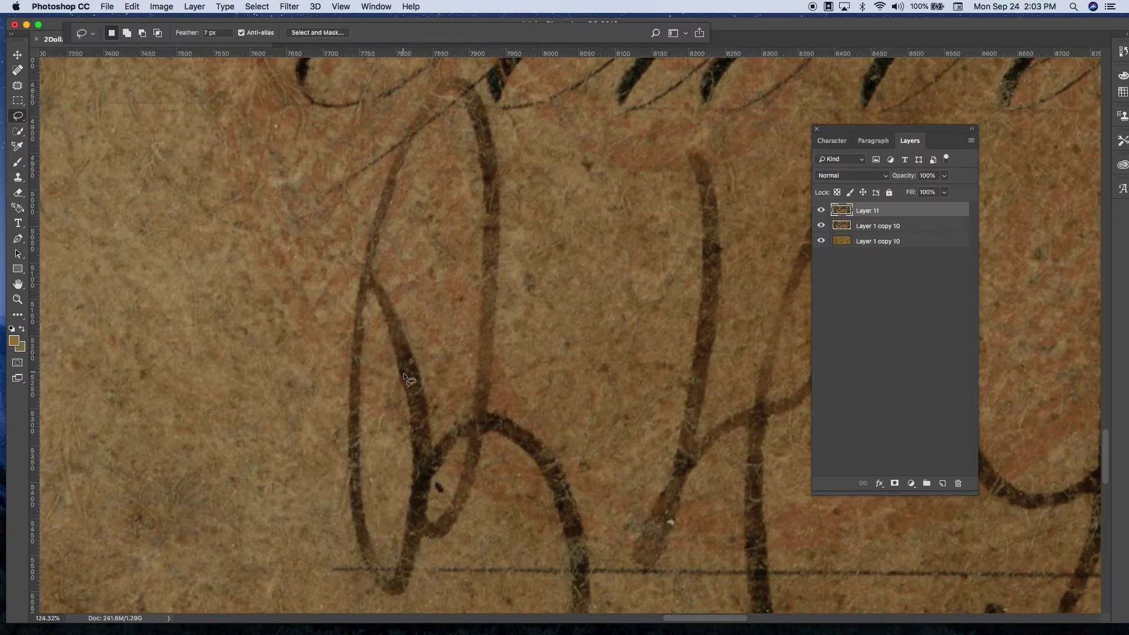
- Copy an intact signature stroke piece onto a new layer and move it over a faded gap
drag(389, 351, 433, 405)
key(ctrl+j)
key(ctrl+t)
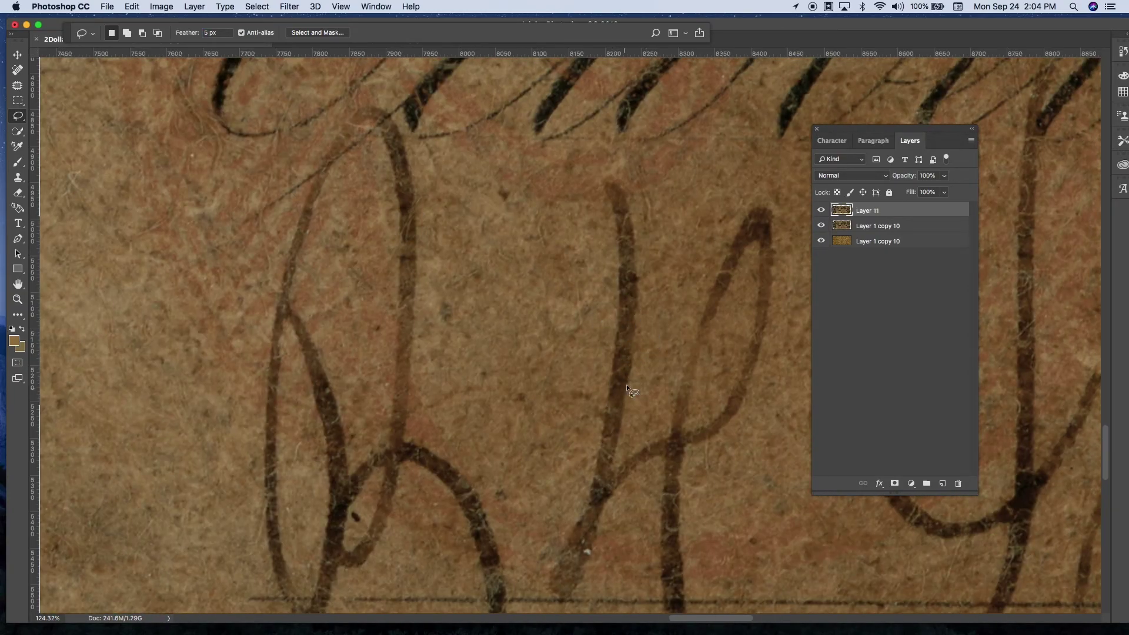
drag(375, 284, 491, 301)
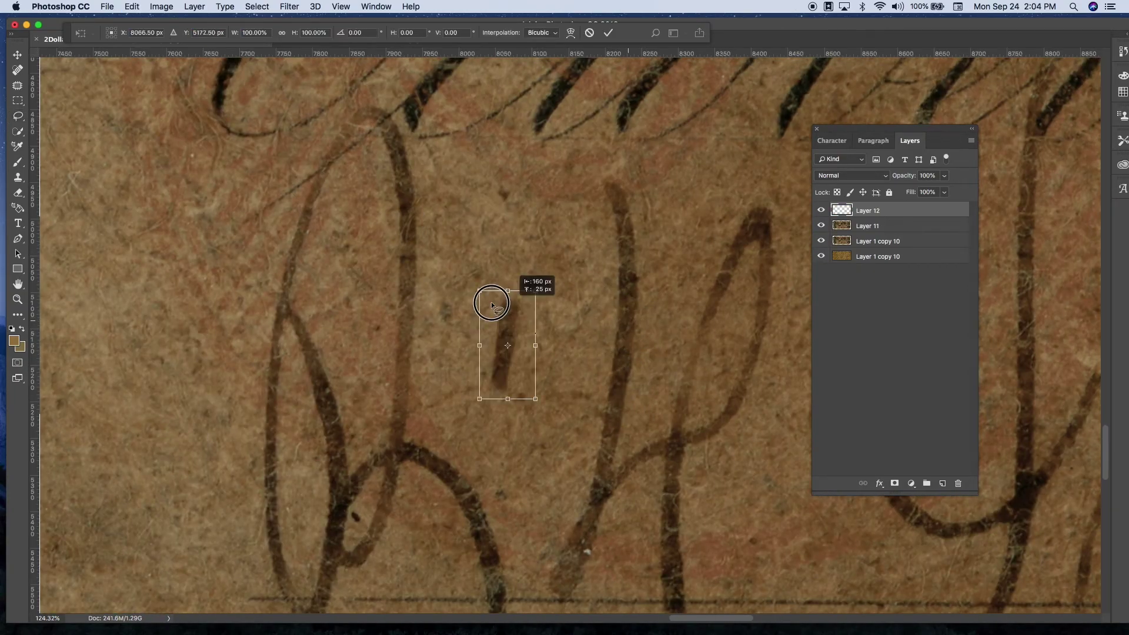
key(Return)
scroll(492, 302, right, 15)
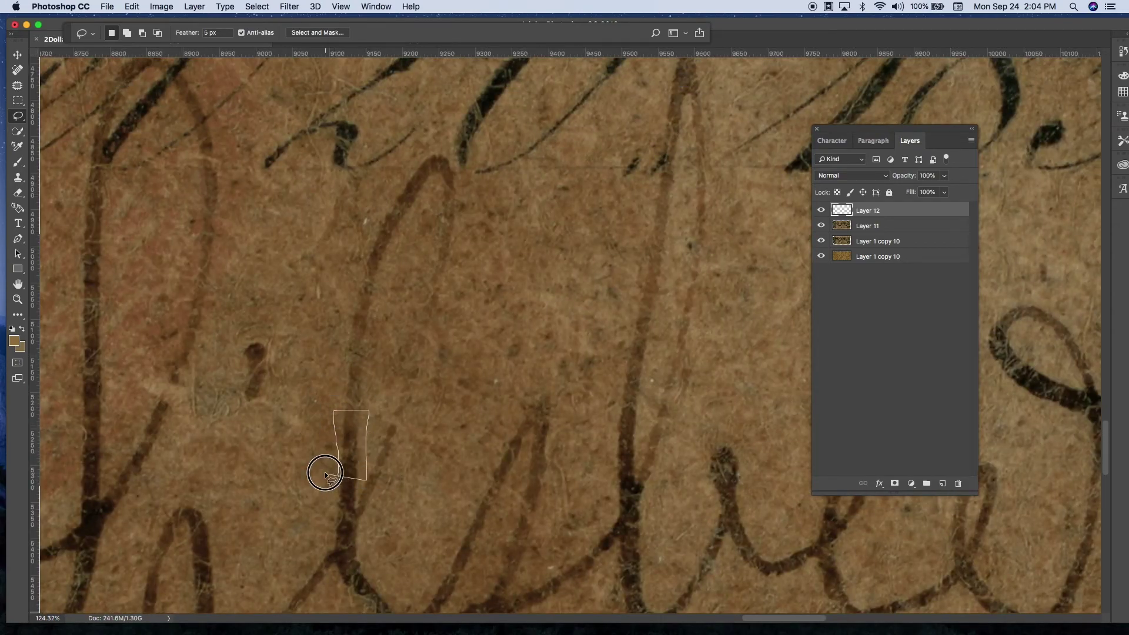
- Copy another intact stroke section and try warping it, undoing the rotation and scaling
key(ctrl+j)
key(ctrl+t)
drag(362, 415, 365, 352)
right_click(369, 370)
click(376, 449)
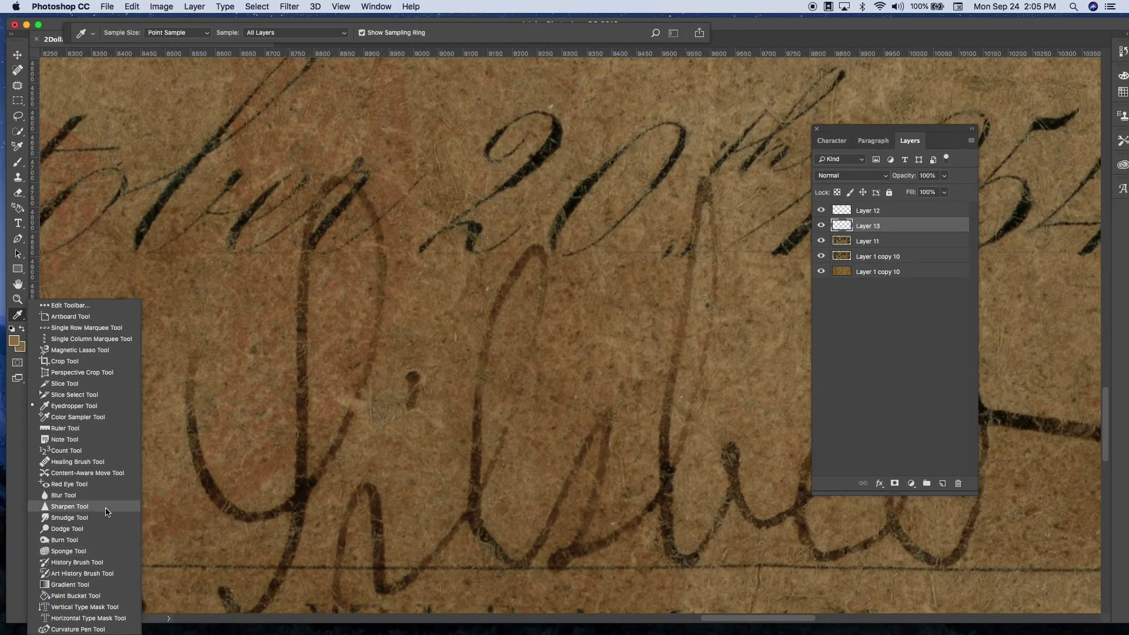
click(107, 507)
scroll(388, 340, up, 5)
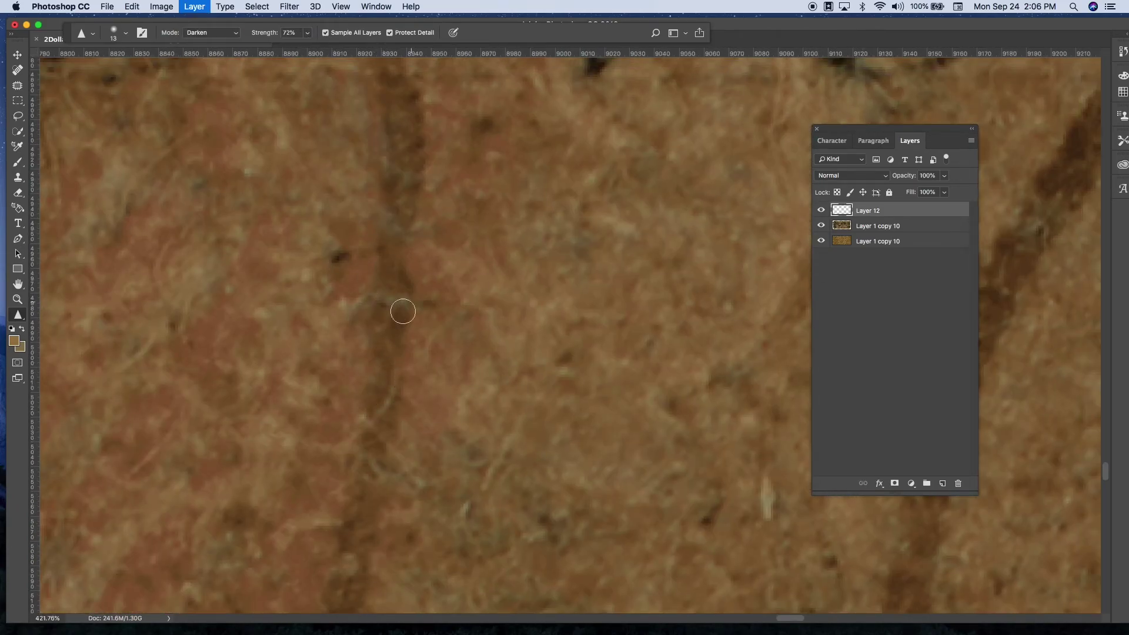
scroll(484, 377, down, 3)
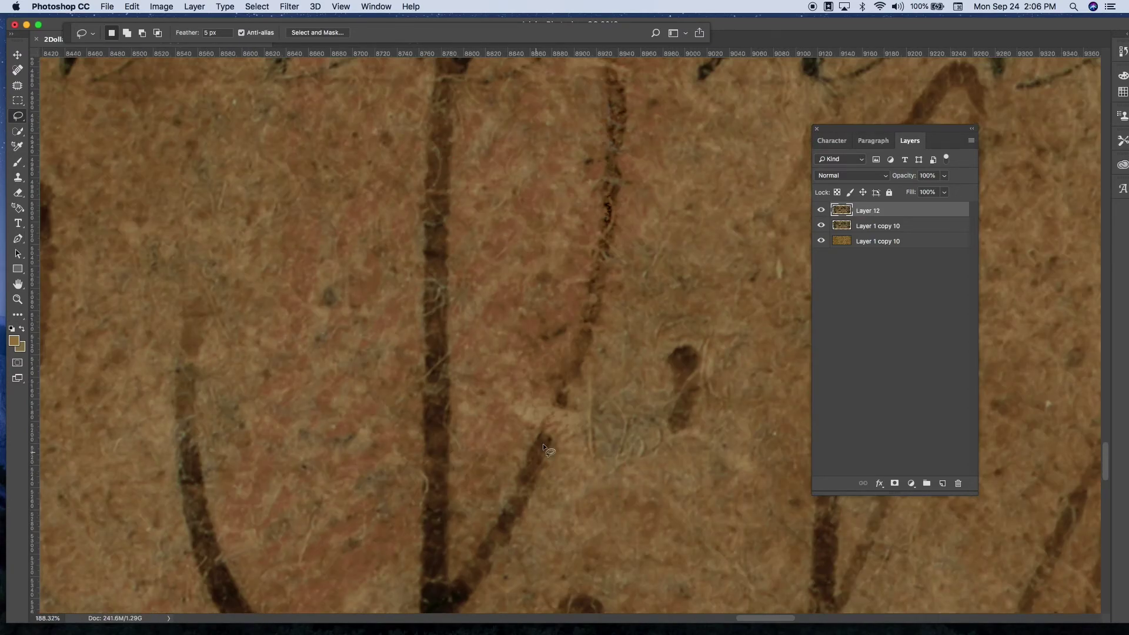
key(ctrl+z)
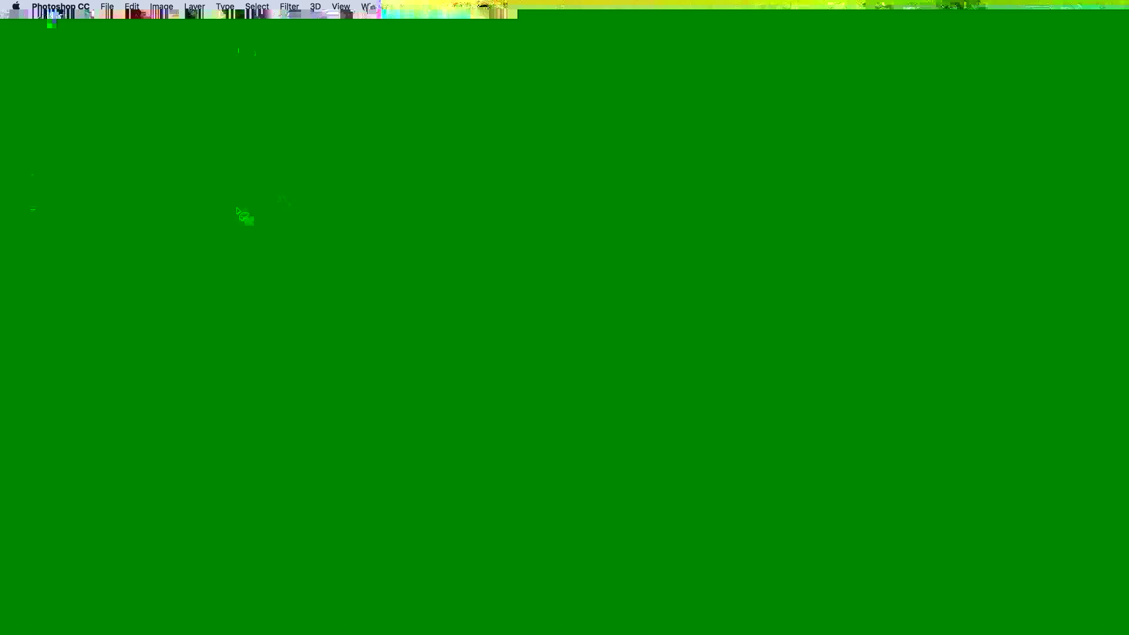
- Rotate a copied stroke piece to follow the ink line, erase its edges, and place another rotated piece
key(ctrl+c)
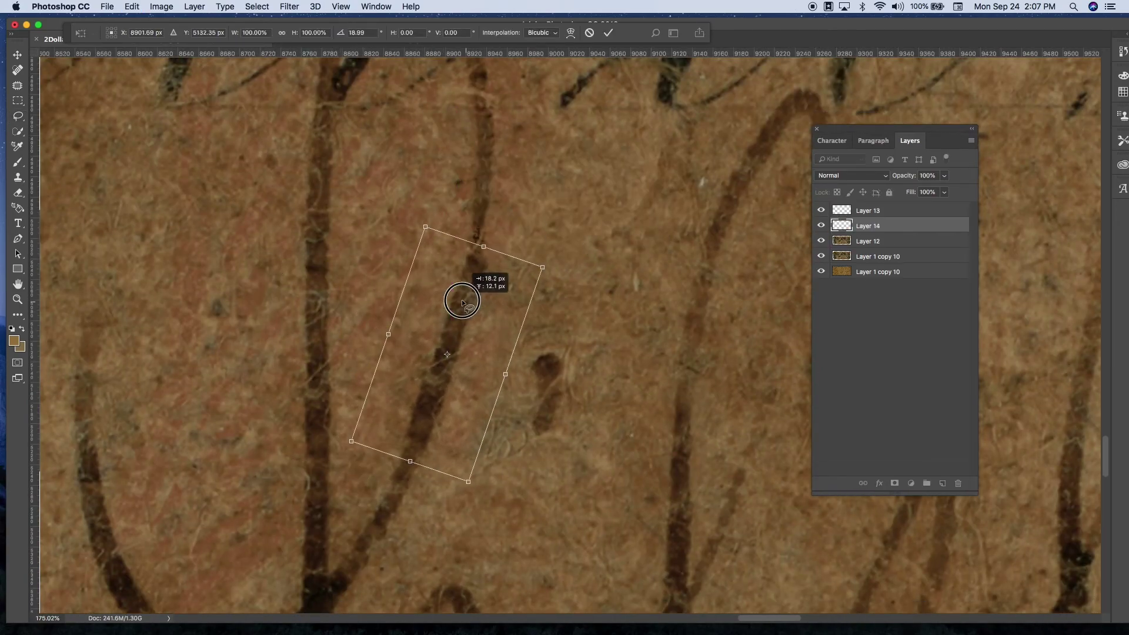
drag(468, 311, 469, 311)
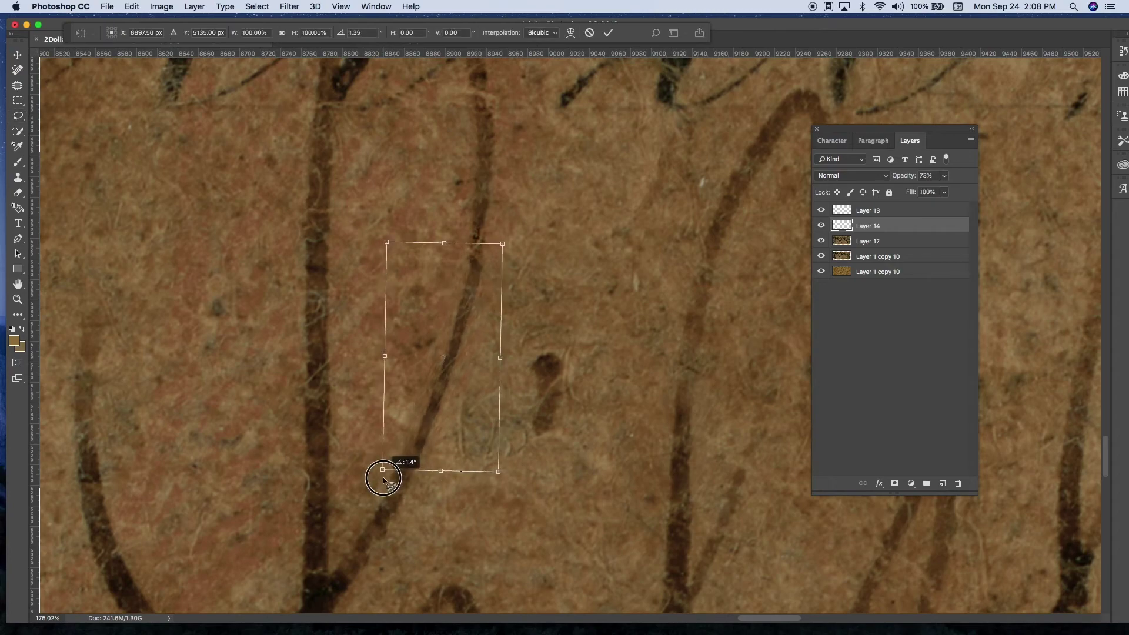
scroll(414, 467, down, 3)
key(e)
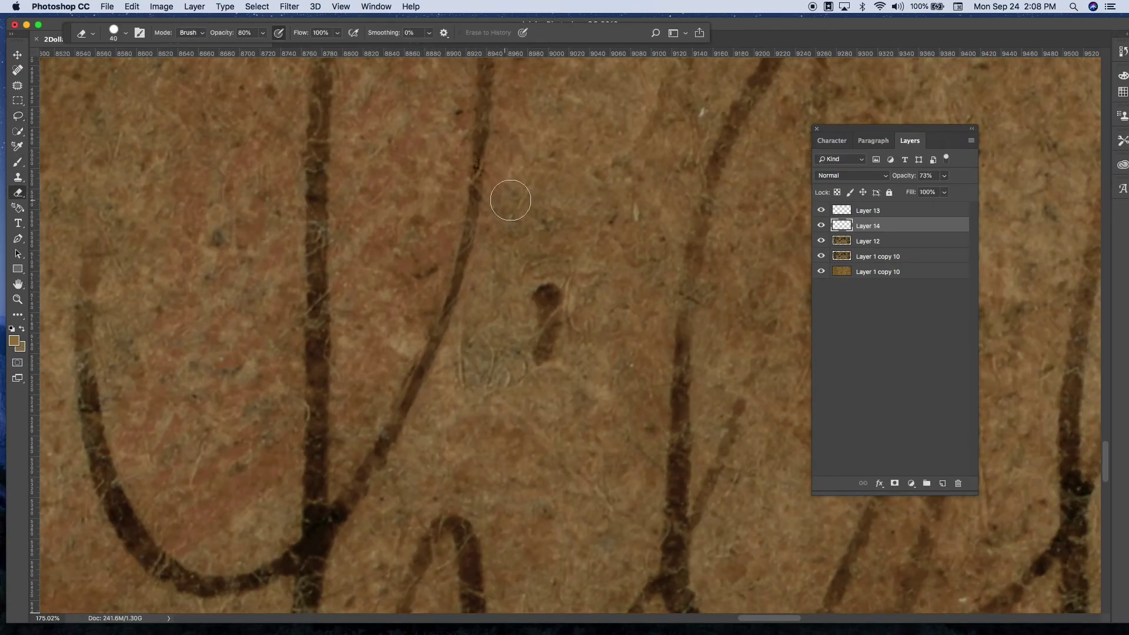
scroll(435, 482, down, 3)
key(ctrl+j)
mouse_move(305, 330)
mouse_down()
mouse_move(330, 423)
mouse_move(415, 388)
mouse_up()
- Commit the stroke piece, then duplicate it and move the copy right and lower along the faded stroke
key(ctrl+t)
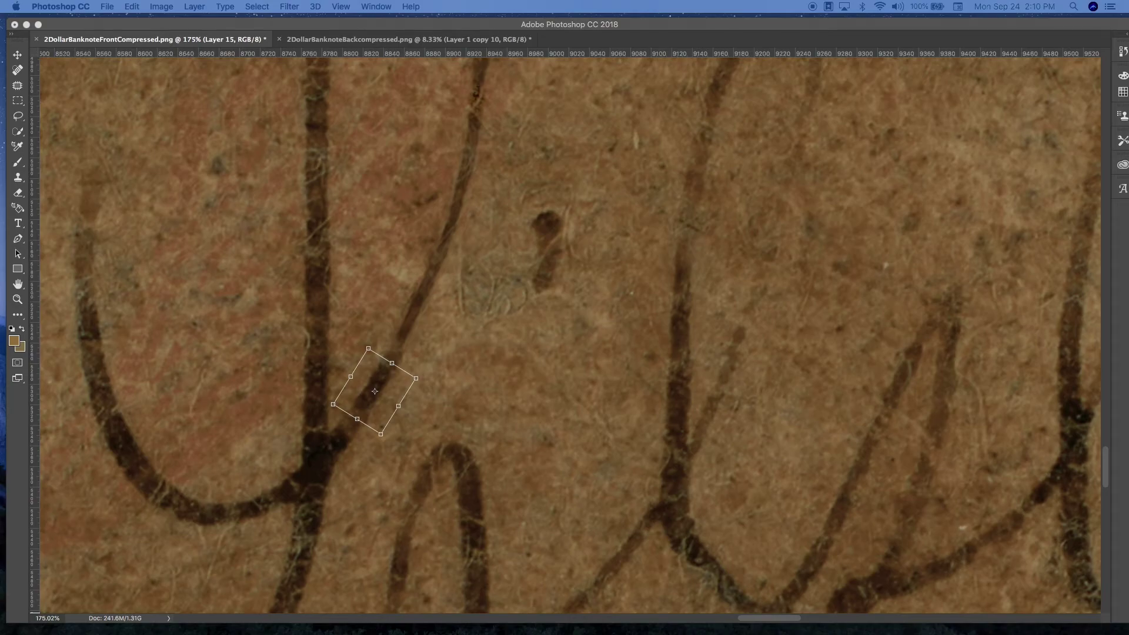
click(649, 424)
key(Return)
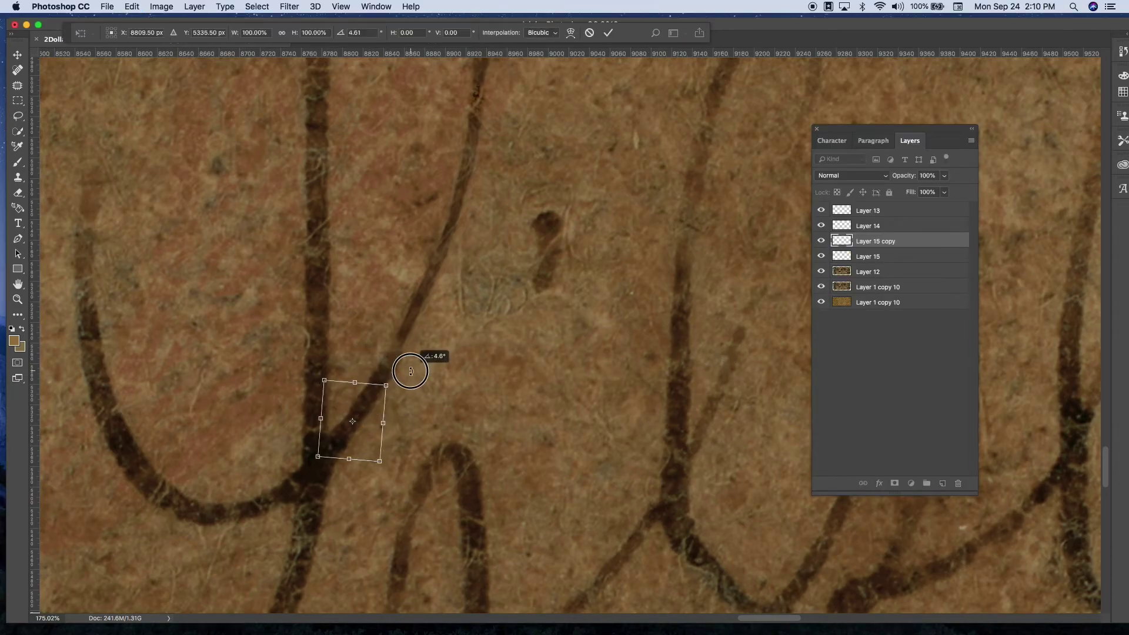
scroll(499, 327, up, 5)
key(ctrl+j)
key(ctrl+t)
drag(267, 304, 461, 301)
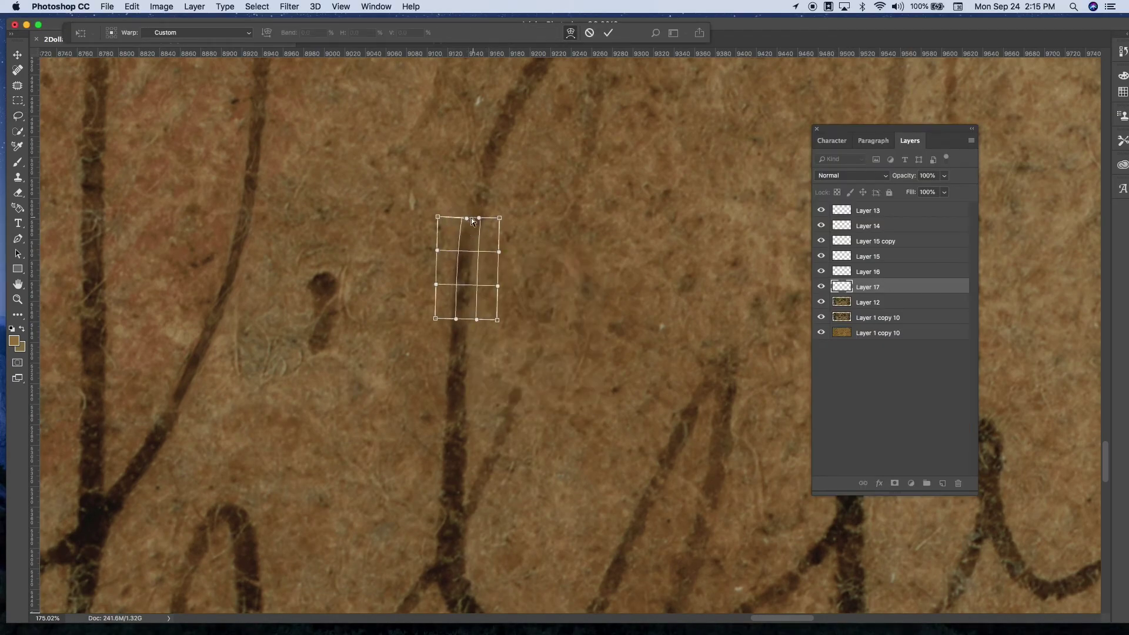
scroll(504, 372, up, 3)
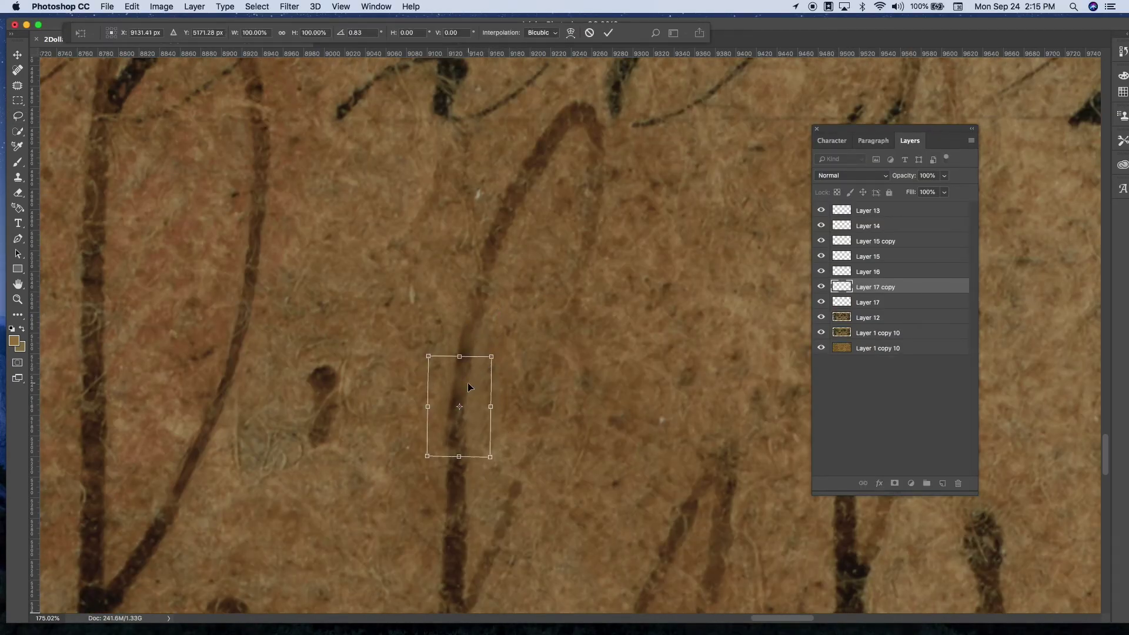
drag(468, 370, 469, 399)
key(Return)
- Make another duplicate of the stroke piece, then cancel and discard it
scroll(447, 459, up, 2)
key(ctrl+j)
key(ctrl+t)
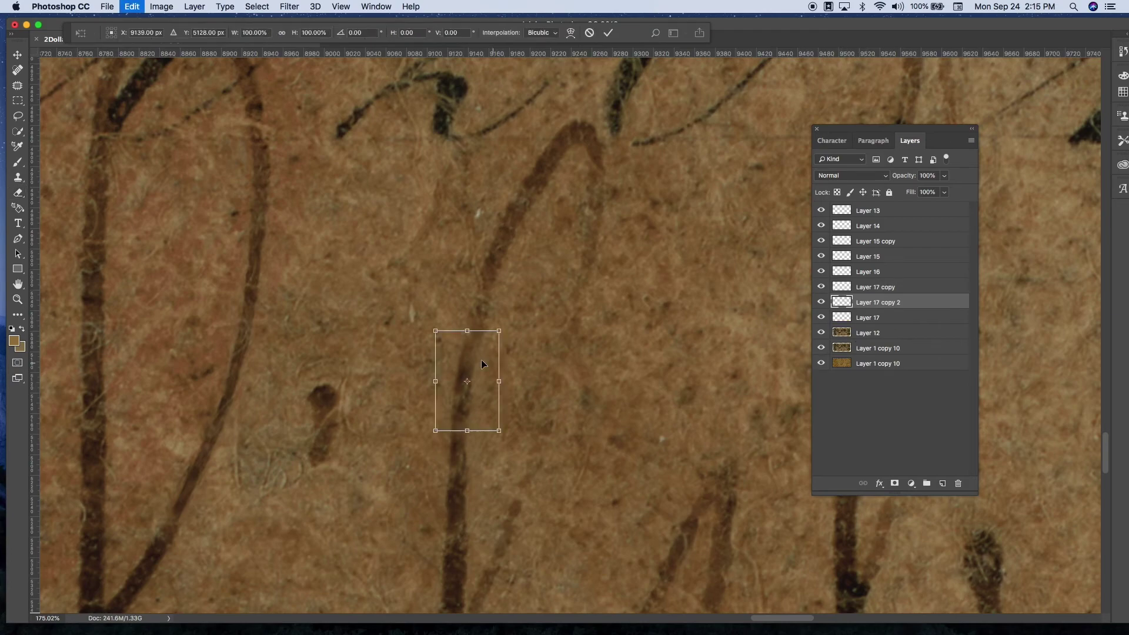
key(Escape)
key(ctrl+z)
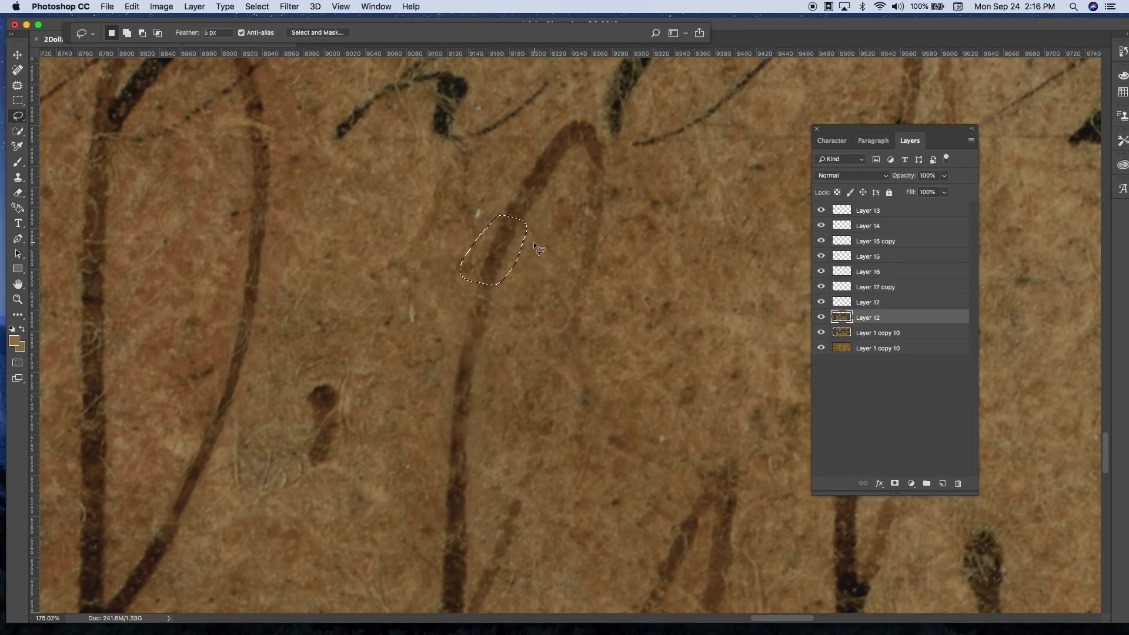
- Copy a further stroke piece plus a duplicate onto new layers, transforming each into place
key(ctrl+j)
key(ctrl+t)
key(Return)
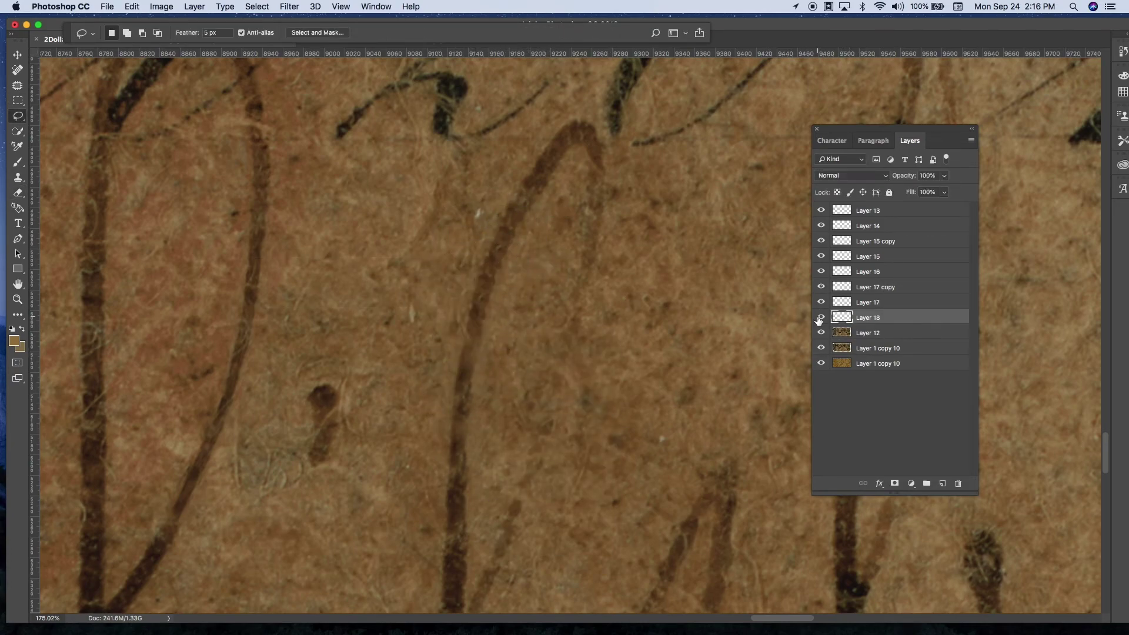
key(ctrl+j)
key(ctrl+t)
key(Return)
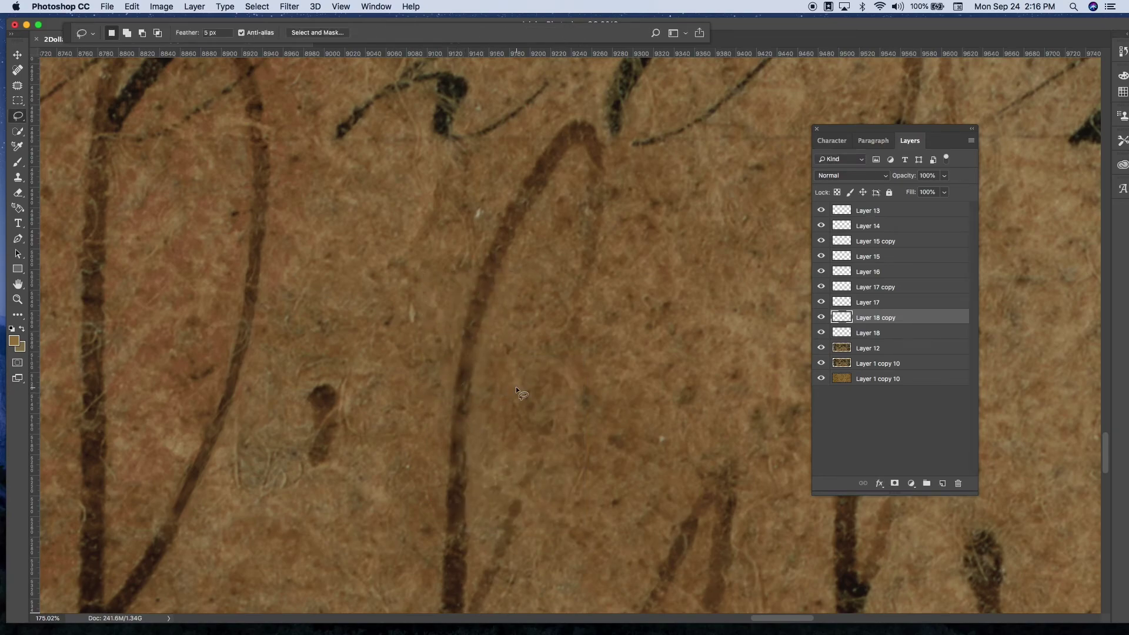
- Merge the existing stroke piece layers into one layer
click(868, 210)
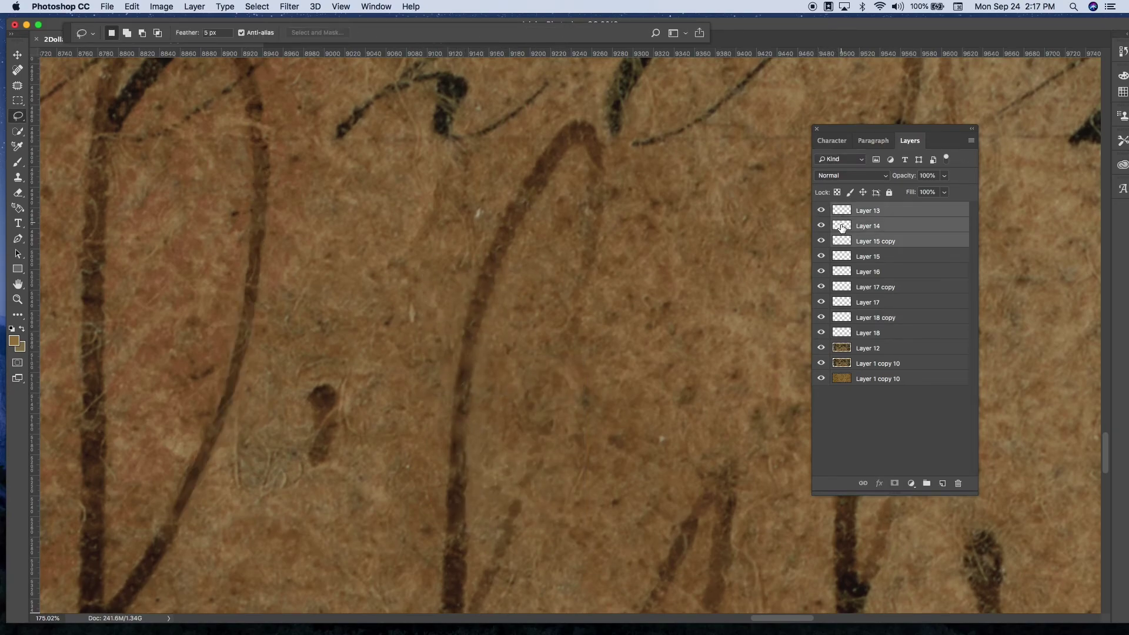
shift+click(867, 333)
key(ctrl+e)
- Copy the next faded stroke section, rotate it about 45° and warp it over the gap
drag(482, 111, 383, 444)
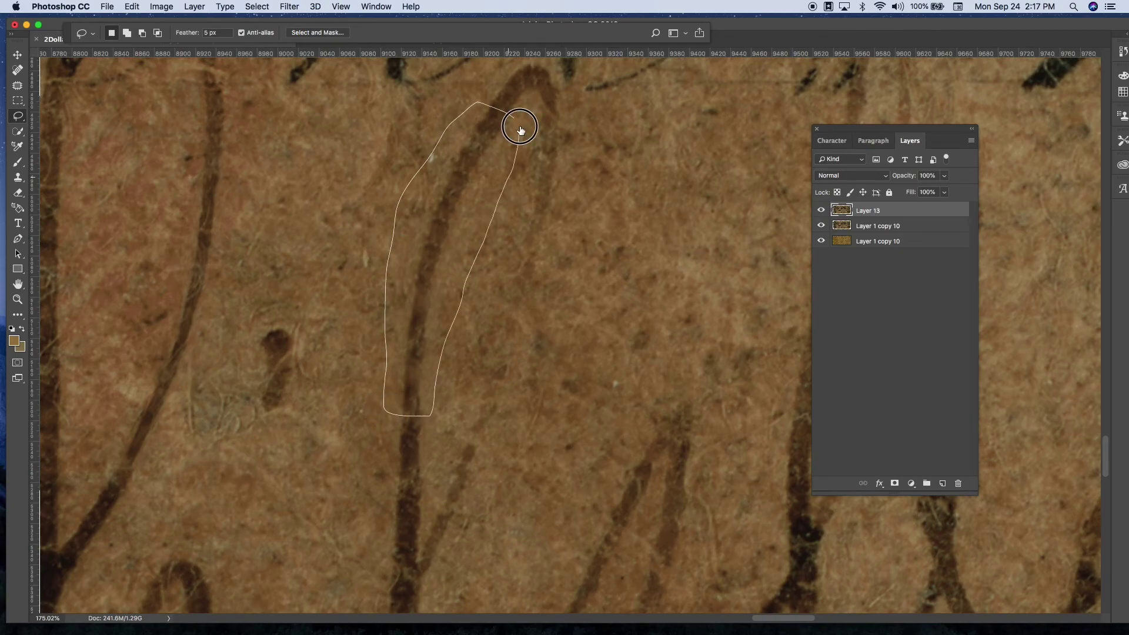
key(ctrl+j)
key(ctrl+t)
right_click(491, 151)
drag(600, 365, 517, 435)
right_click(491, 297)
click(529, 383)
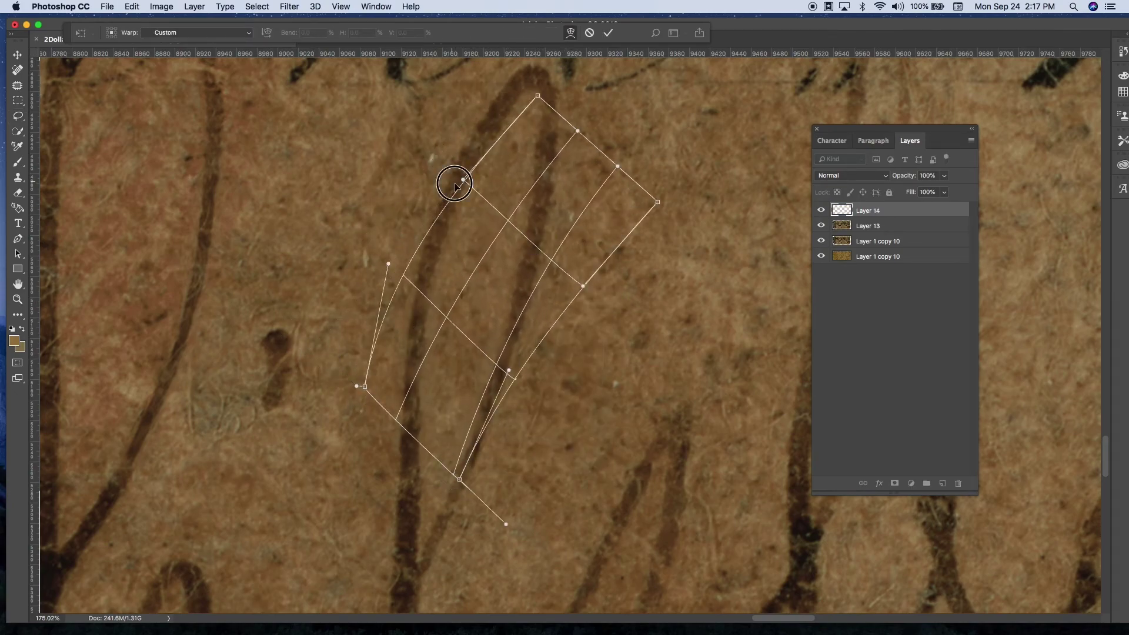
drag(456, 187, 471, 154)
key(Return)
- Copy another stroke section and position it over the faded stroke at 50% opacity
scroll(612, 378, down, 3)
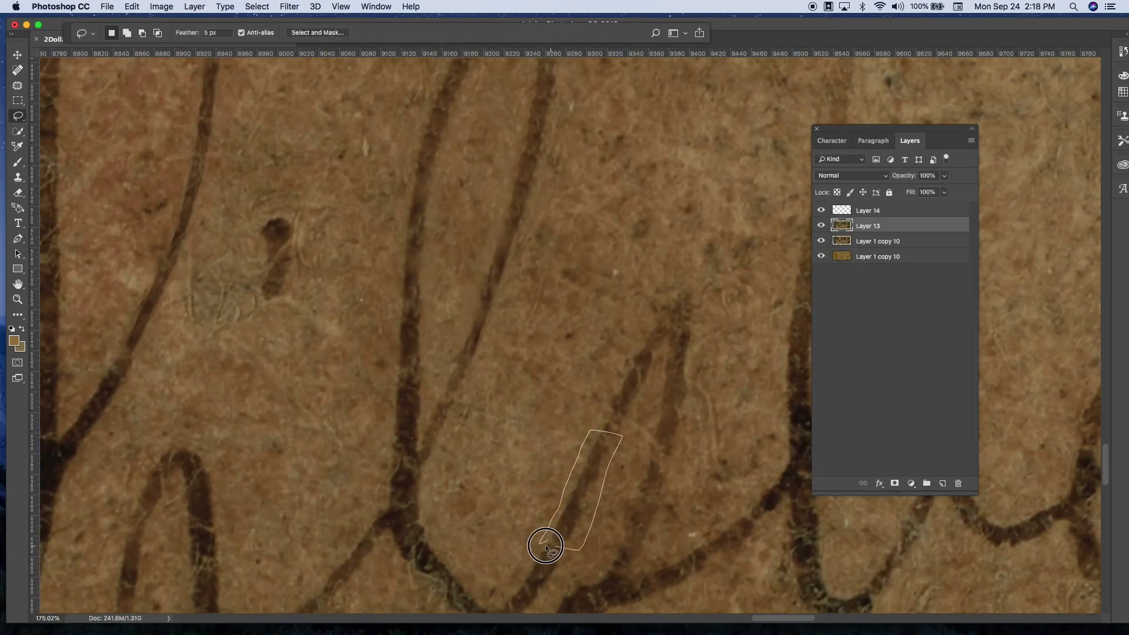
drag(544, 547, 547, 544)
key(ctrl+j)
scroll(779, 242, down, 5)
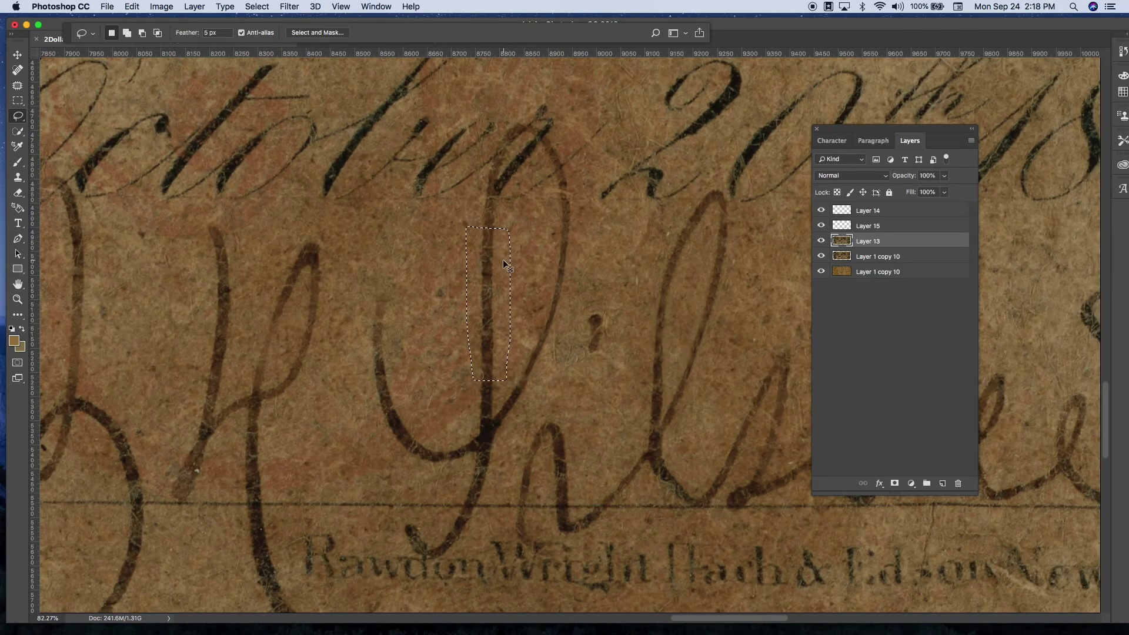
key(ctrl+j)
key(ctrl+t)
drag(504, 264, 758, 182)
scroll(729, 236, up, 5)
key(Return)
key(5)
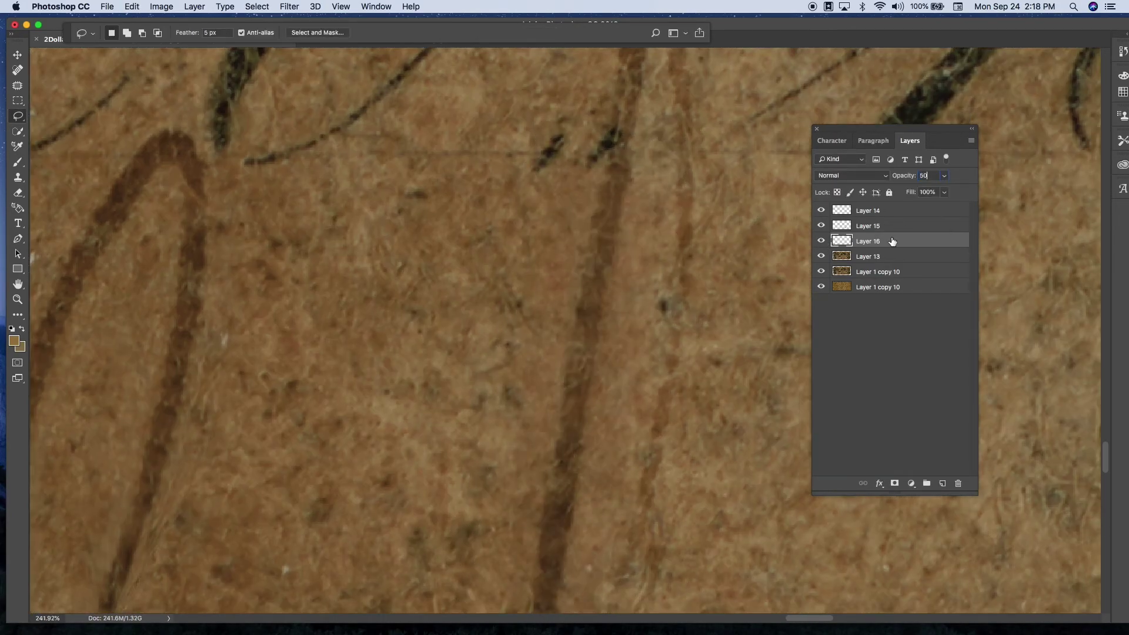
- Warp the piece to follow the stroke, then duplicate and warp the copy too
key(ctrl+t)
drag(631, 397, 751, 154)
key(Return)
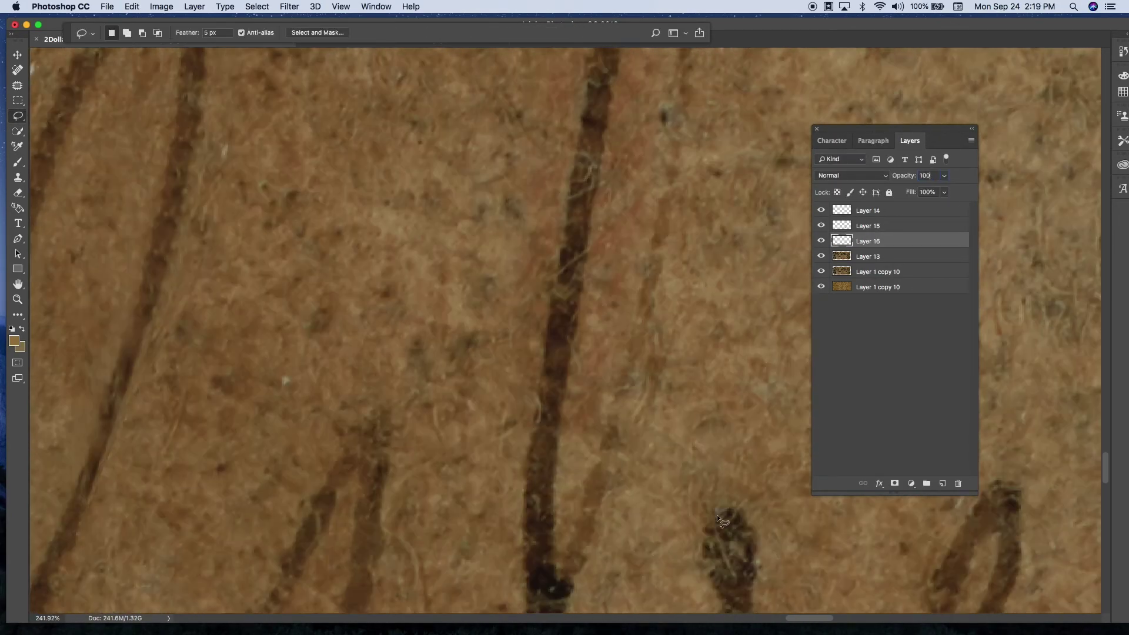
key(ctrl+j)
key(ctrl+t)
right_click(647, 422)
click(675, 497)
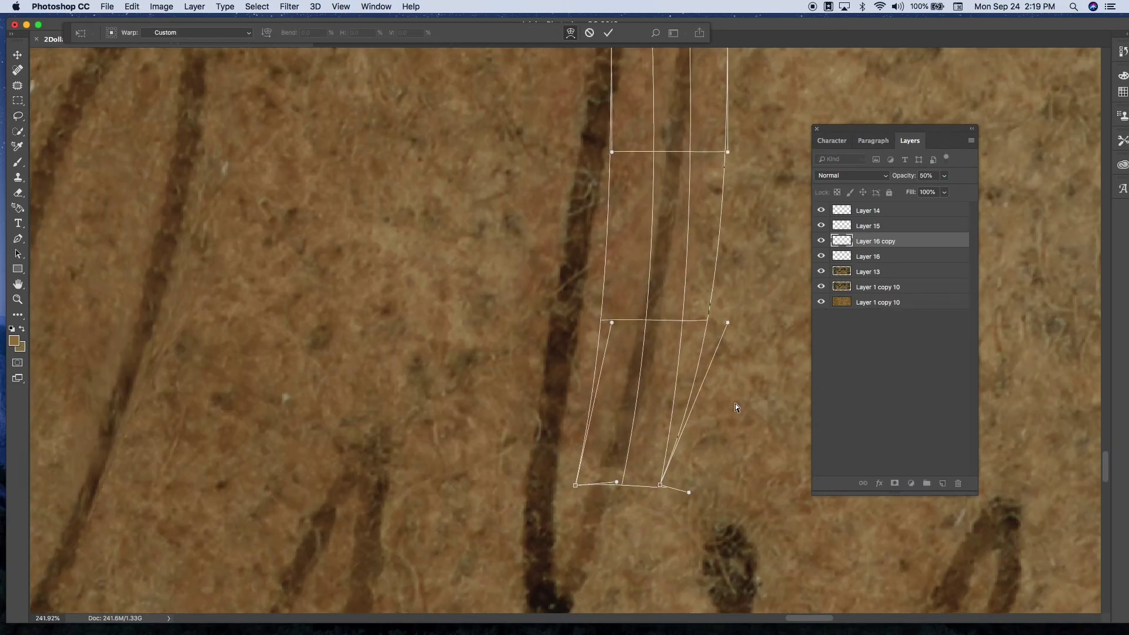
key(Return)
- Lasso another faded stroke section, copy and rotate it to match, then duplicate it
key(l)
key(alt+bracketleft)
key(alt+bracketleft)
mouse_move(515, 391)
mouse_down()
mouse_move(564, 450)
mouse_move(529, 470)
mouse_up()
key(ctrl+j)
key(ctrl+t)
drag(668, 376, 636, 418)
key(Return)
key(ctrl+j)
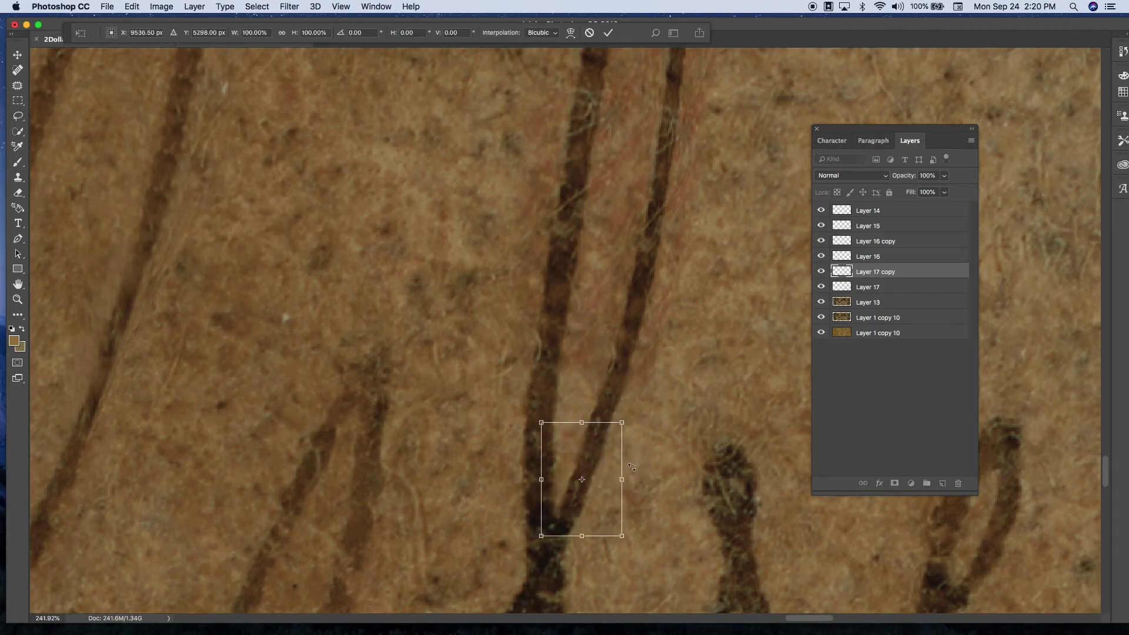
- Copy another stroke piece and move it up into the signature gap
scroll(564, 329, right, 5)
key(alt+bracketright)
key(alt+bracketright)
key(ctrl+j)
key(ctrl+t)
drag(350, 403, 410, 174)
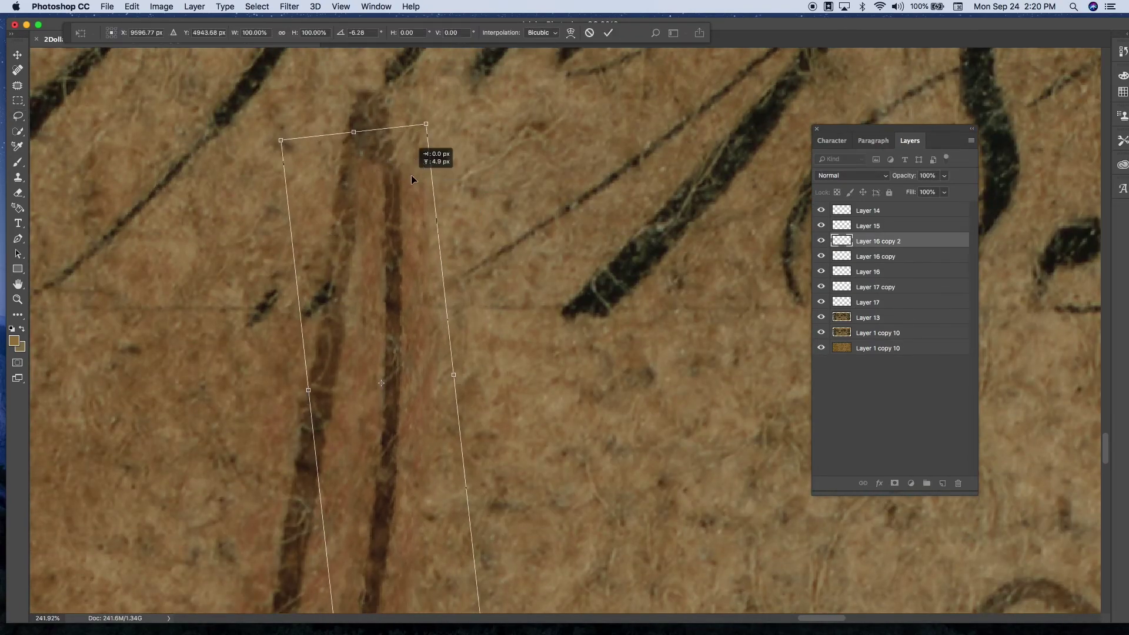
key(Return)
scroll(411, 174, down, 3)
- Erase the patch's rough edges and warp the patch into place
key(e)
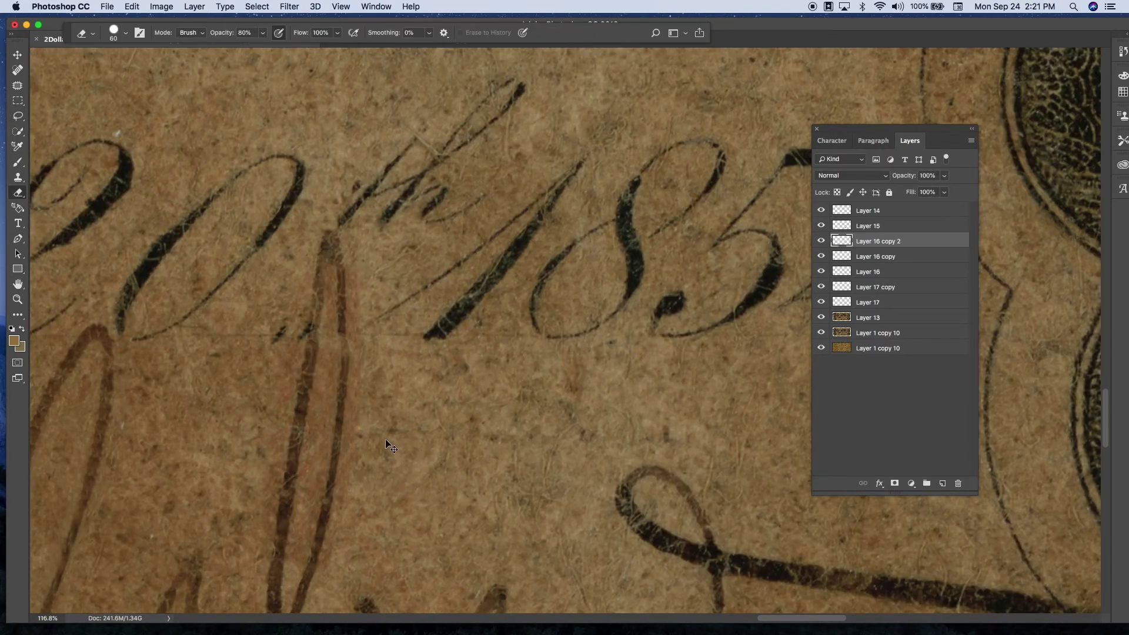
key(ctrl+t)
right_click(344, 321)
click(364, 399)
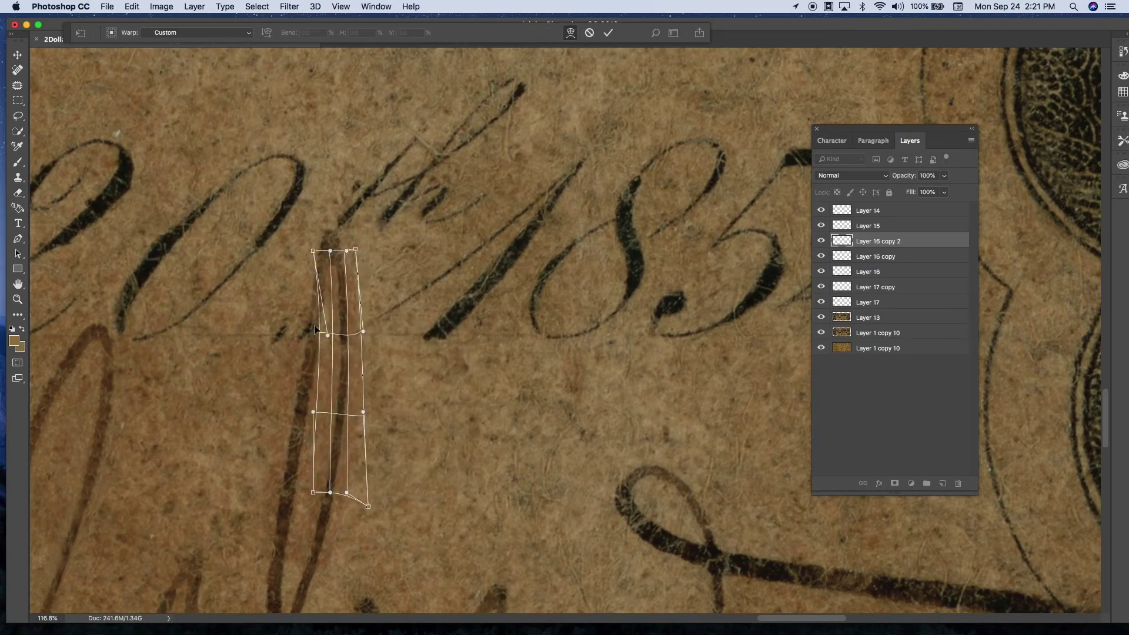
key(Return)
key(j)
scroll(565, 330, up, 5)
- Merge patch layers Layer 13 through Layer 14 into one
click(868, 318)
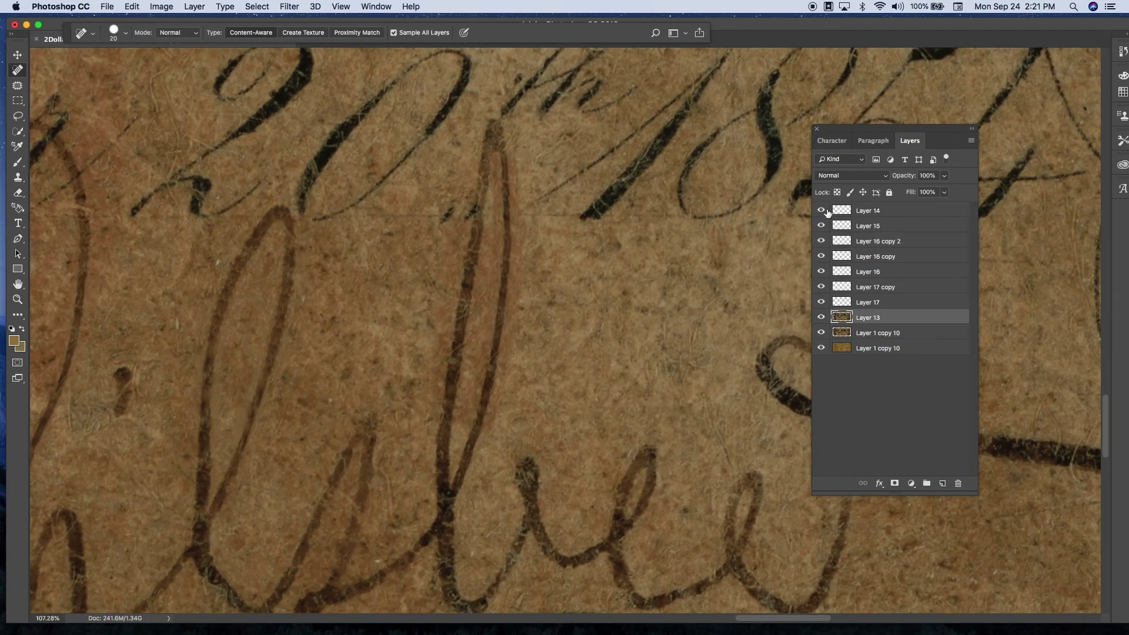
shift+click(828, 212)
key(ctrl+e)
scroll(160, 291, down, 2)
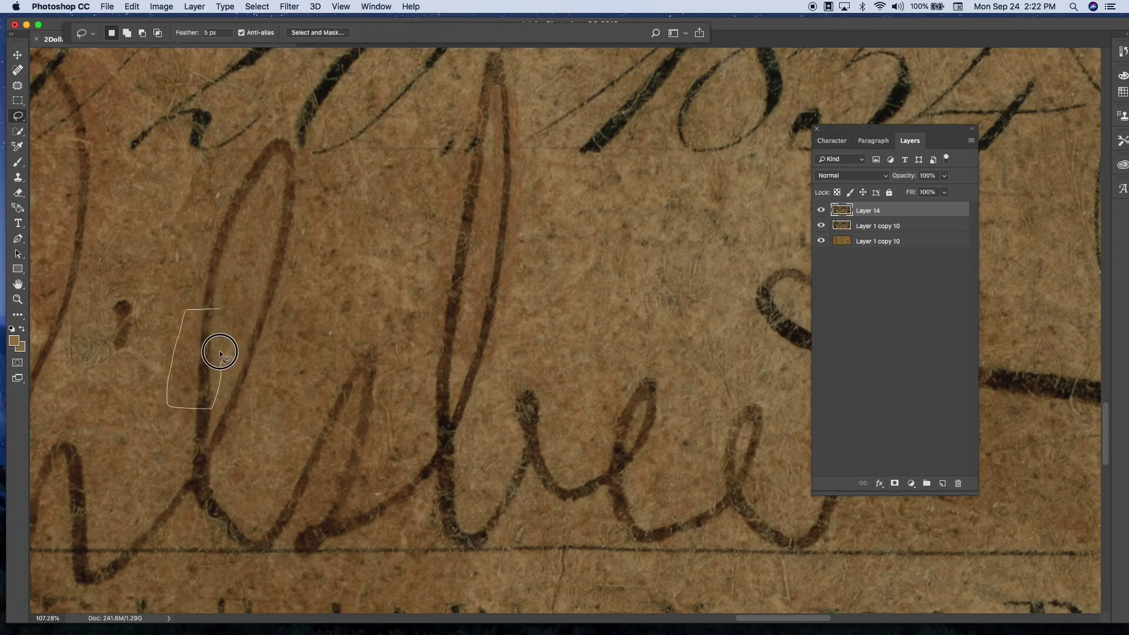
- Copy another signature stroke piece and move it over the broken spot
drag(220, 350, 221, 310)
key(ctrl+j)
key(ctrl+t)
drag(315, 358, 352, 446)
key(Return)
key(ctrl+alt+t)
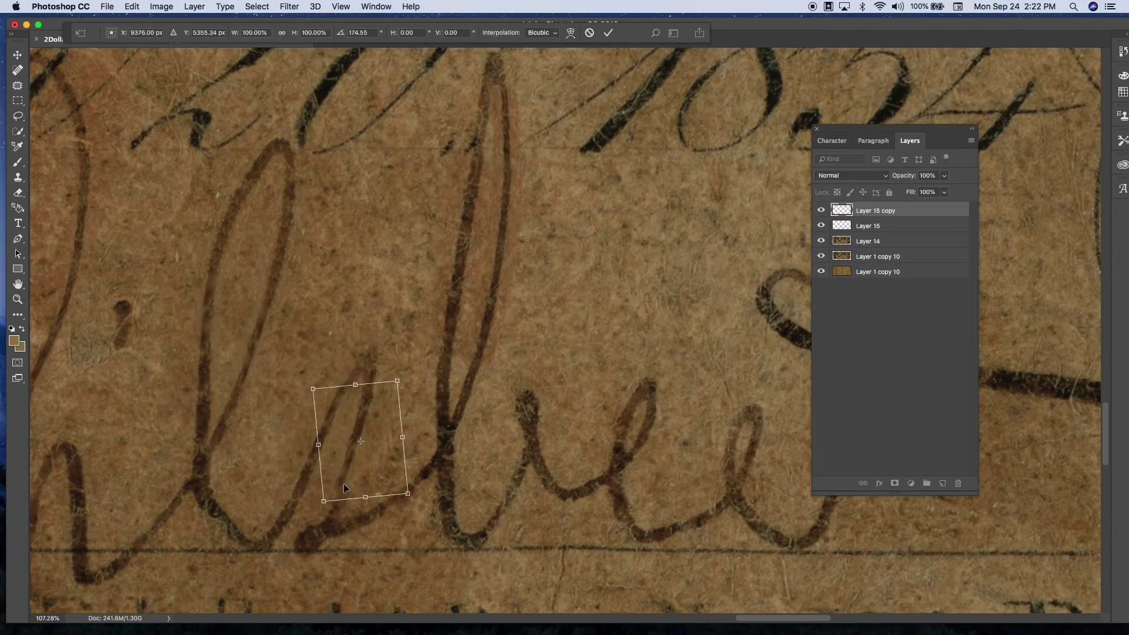
key(Return)
key(l)
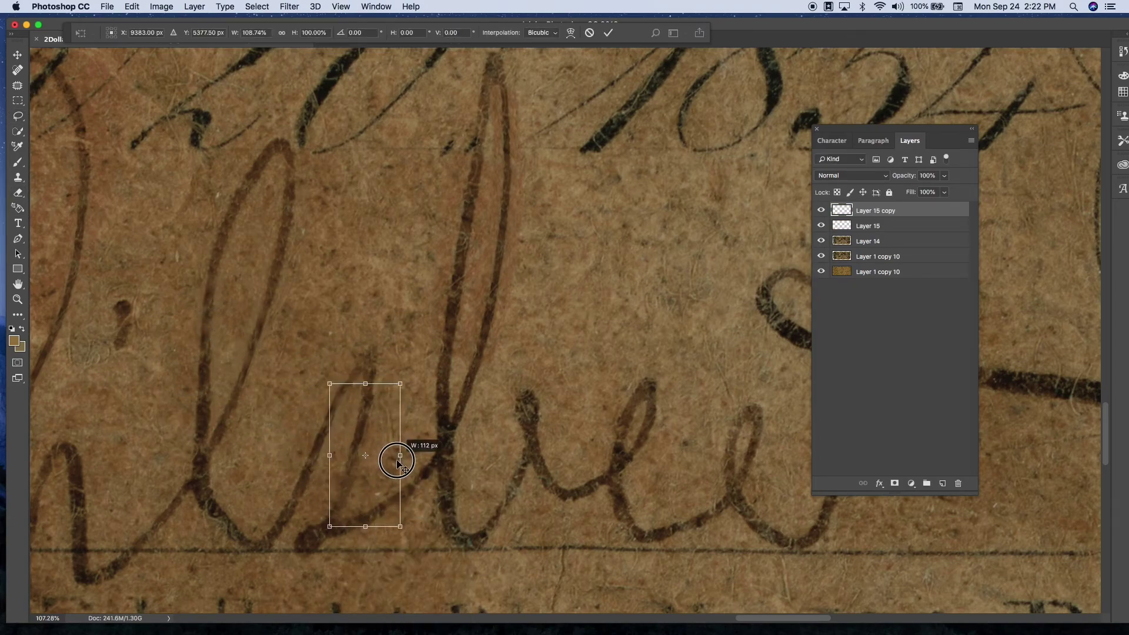
- Add a final small stroke patch and merge the patch layers together
key(Return)
key(l)
scroll(362, 481, down, 2)
key(alt+bracketleft)
key(alt+bracketleft)
drag(348, 438, 362, 445)
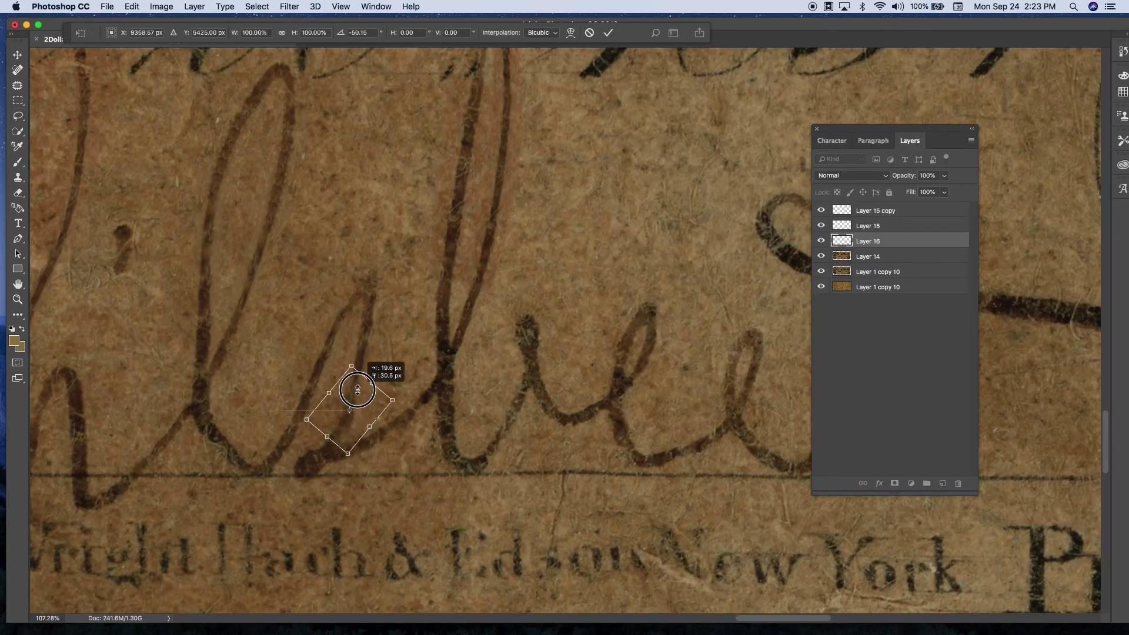
key(Return)
key(ctrl+e)
- Heal and clone paper blemishes along the bottom border lines beneath the imprint
key(ctrl+0)
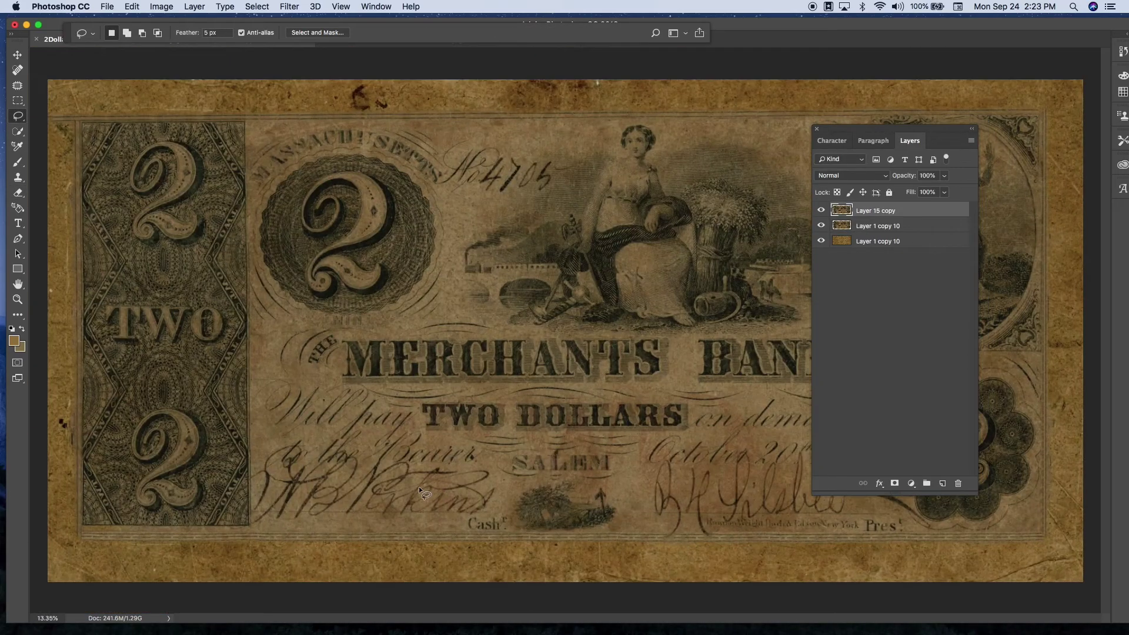
key(j)
scroll(403, 448, up, 5)
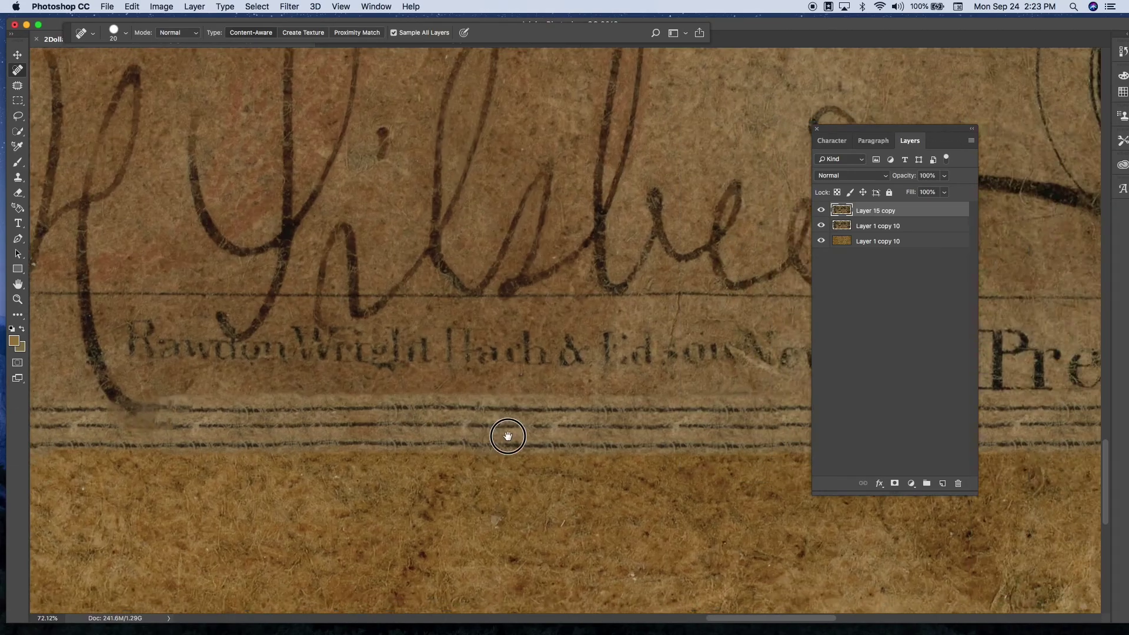
drag(507, 435, 643, 474)
click(18, 177)
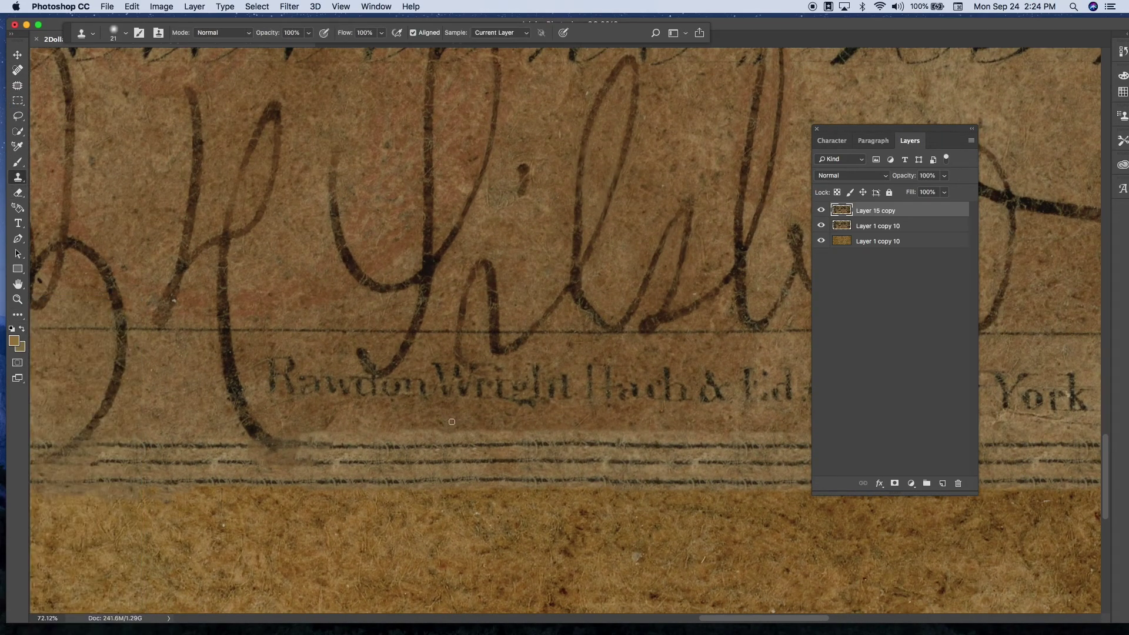
scroll(473, 434, right, 5)
scroll(405, 409, right, 2)
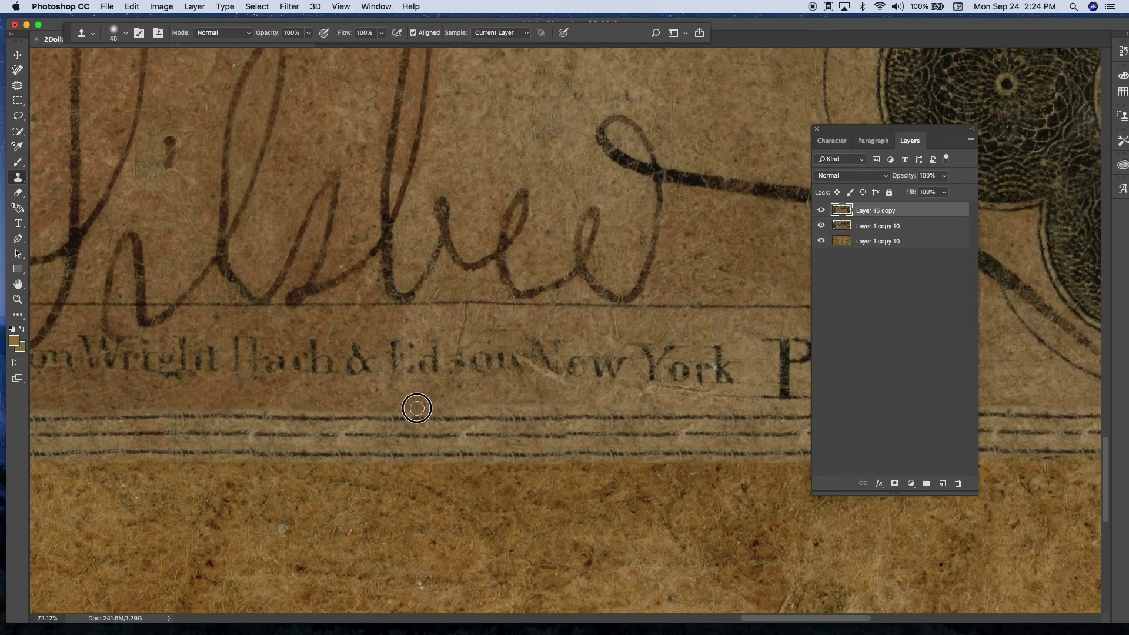
scroll(479, 402, right, 3)
scroll(480, 406, left, 15)
scroll(415, 416, left, 3)
scroll(406, 360, left, 8)
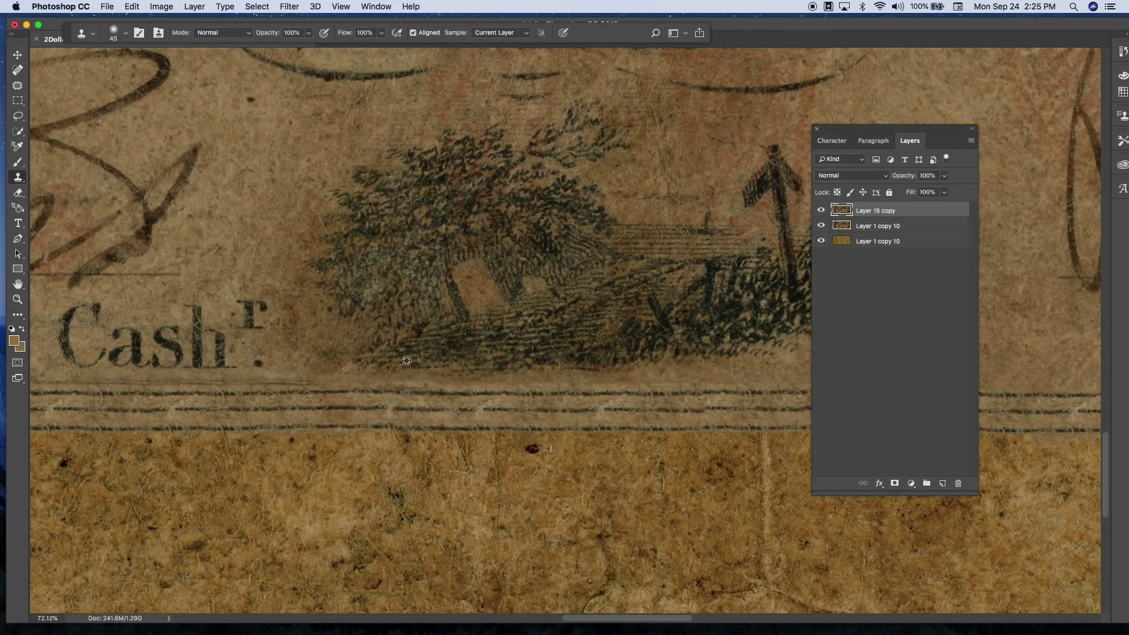
- Fit the whole note in the window and move the layers panel aside
key(ctrl+0)
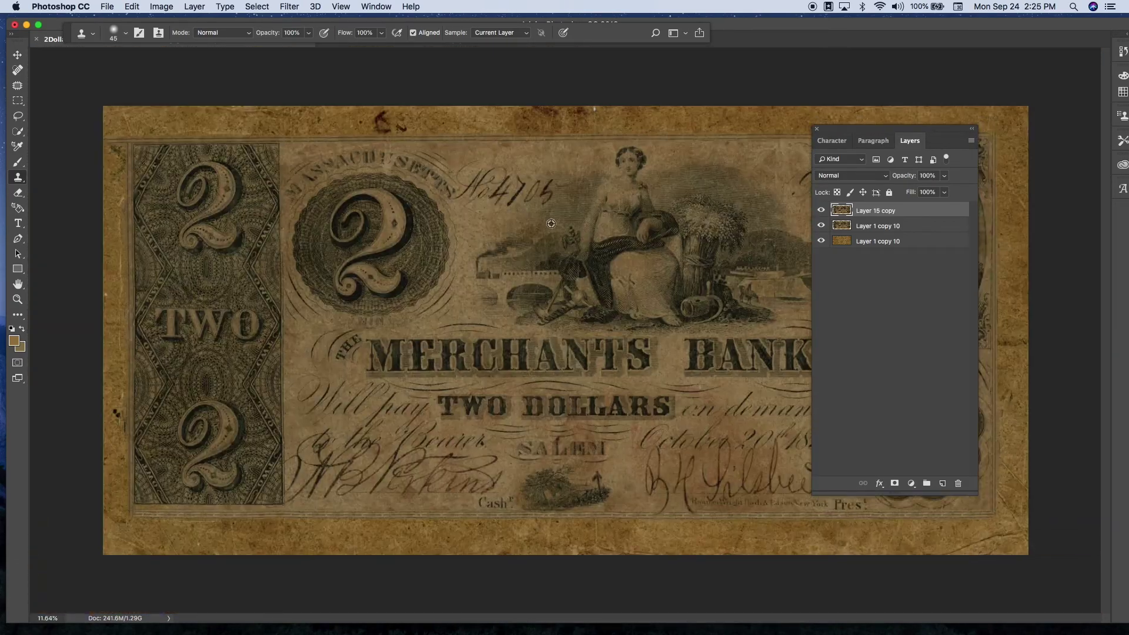
scroll(597, 251, up, 5)
scroll(597, 251, down, 2)
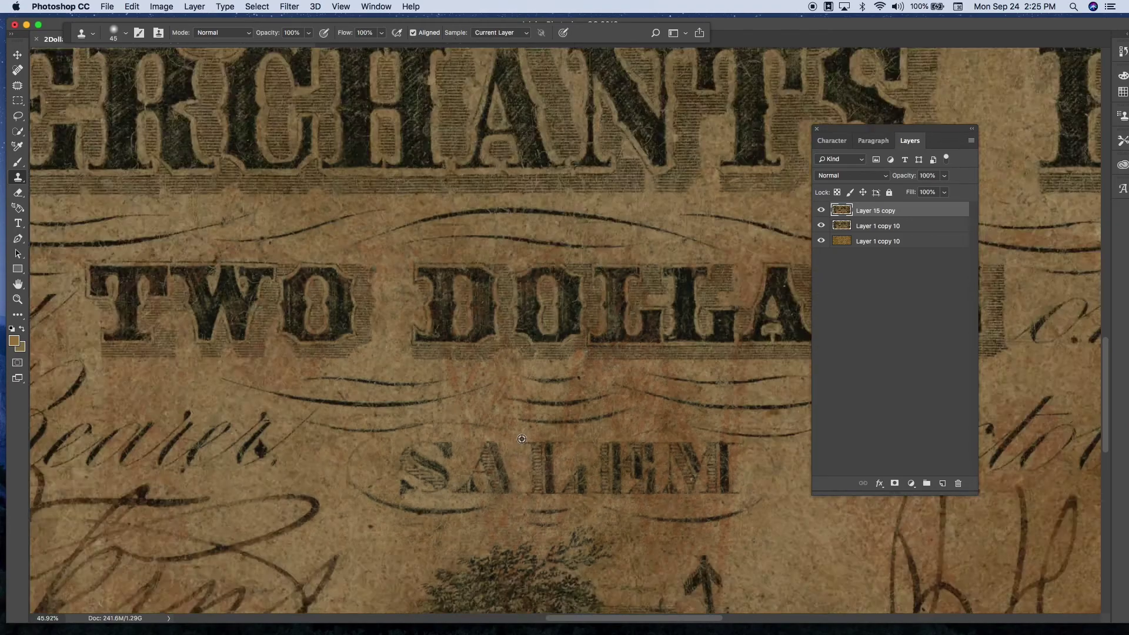
scroll(597, 251, down, 5)
mouse_move(889, 129)
mouse_down()
mouse_move(968, 91)
mouse_move(1013, 106)
mouse_up()
click(18, 101)
key(ctrl+0)
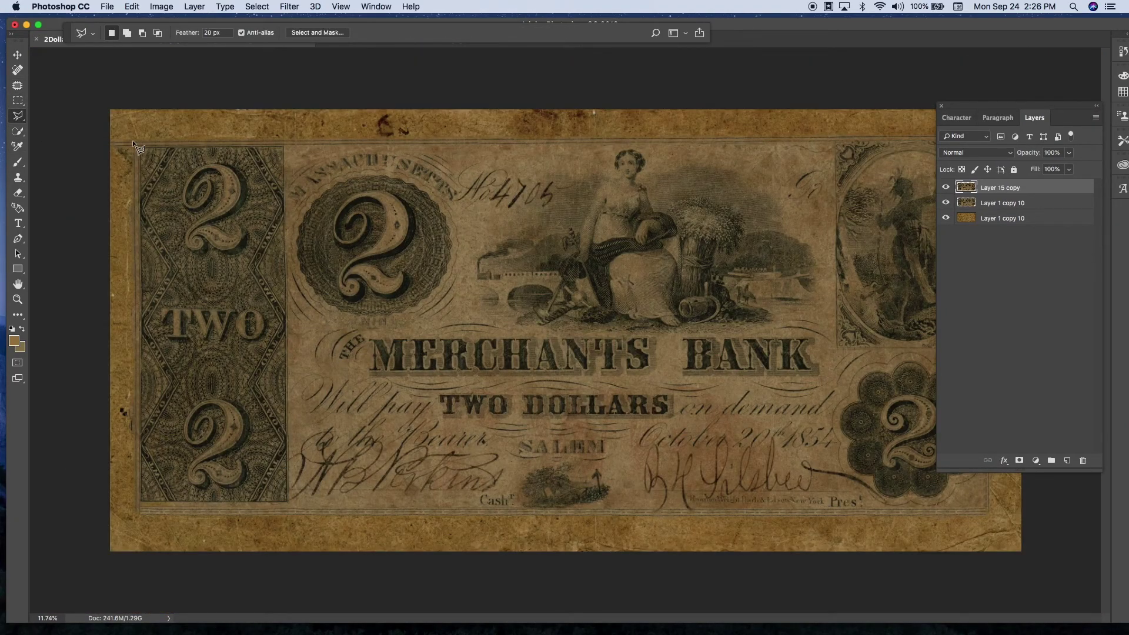
- Polygon-select the printed border's four corners and clear the stained margin outside it
click(134, 140)
click(941, 106)
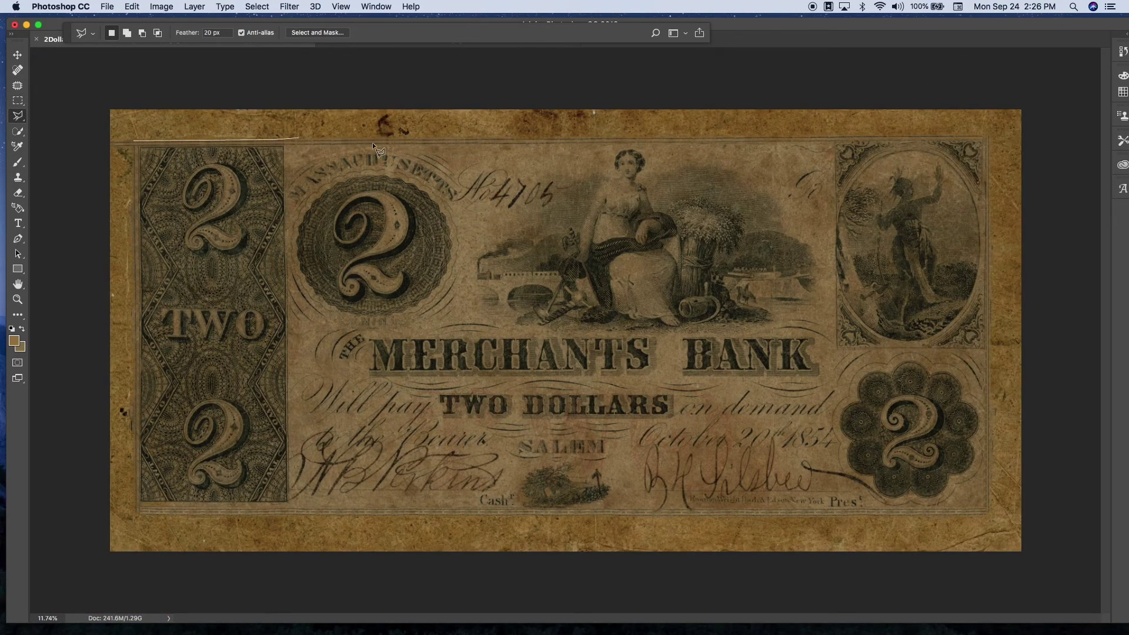
click(989, 516)
click(135, 516)
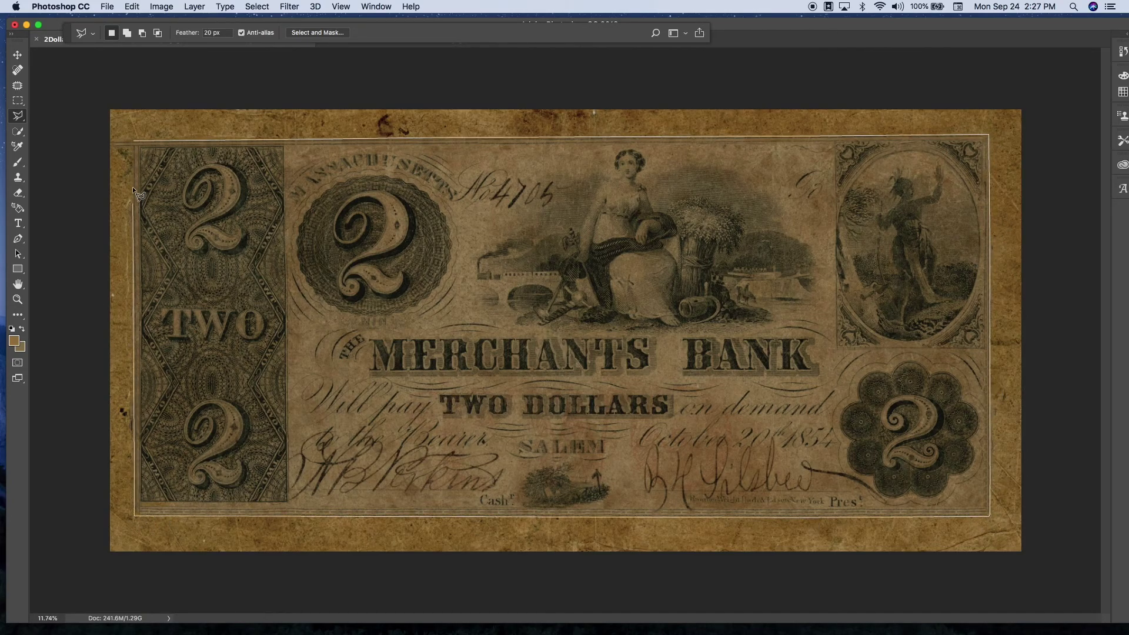
click(134, 139)
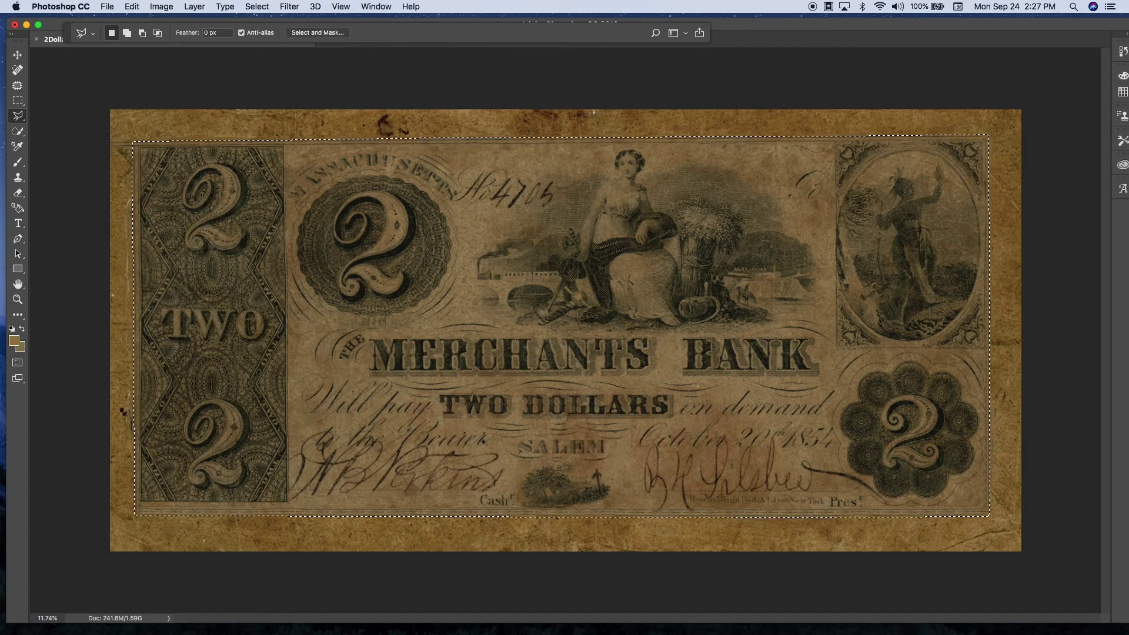
click(131, 7)
click(141, 76)
key(super+v)
- Rotate the trimmed note about 0.31° to level it
key(super+t)
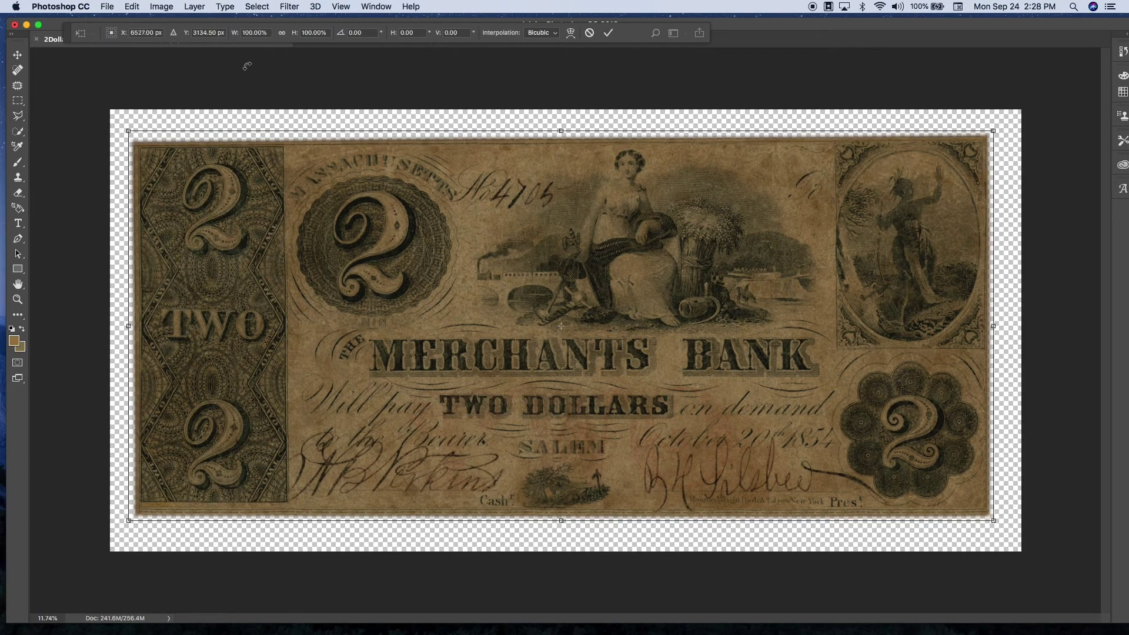
drag(1006, 118, 1010, 120)
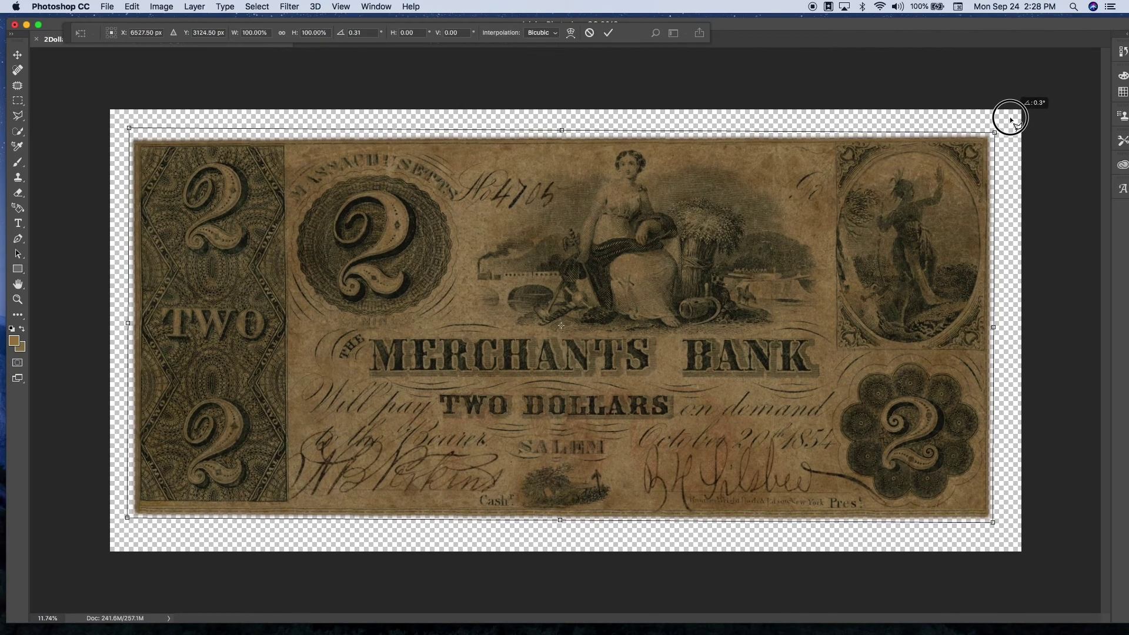
key(super+shift+slash)
- Warp the note's corners and top and bottom edges until it sits square
text(warp)
key(Down)
key(Down)
key(Down)
key(Return)
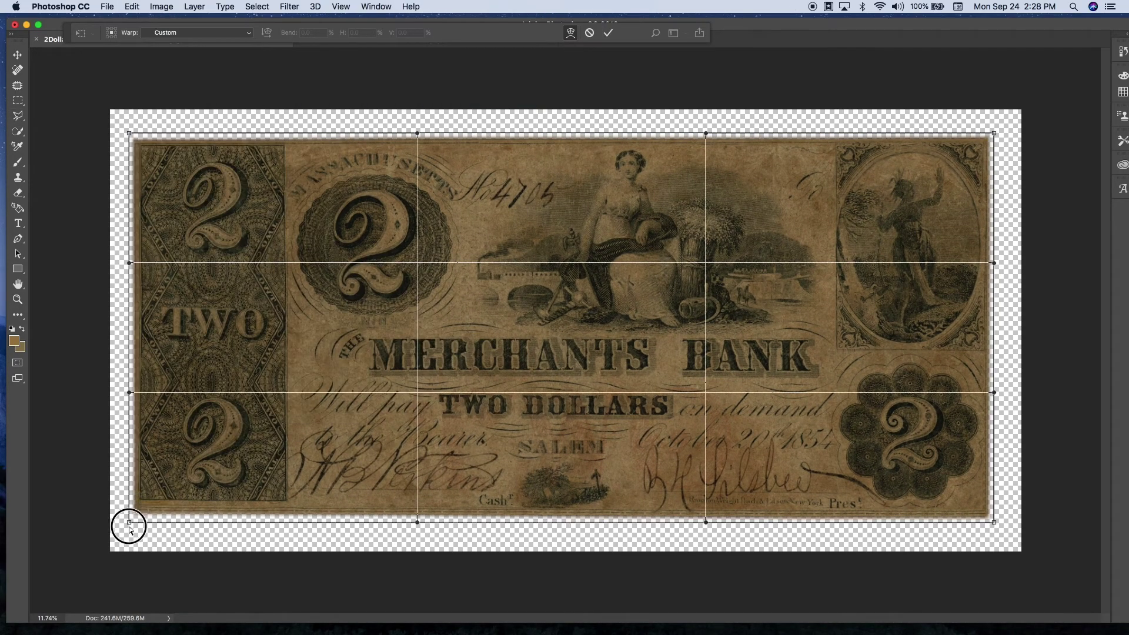
drag(130, 529, 132, 532)
drag(705, 522, 707, 527)
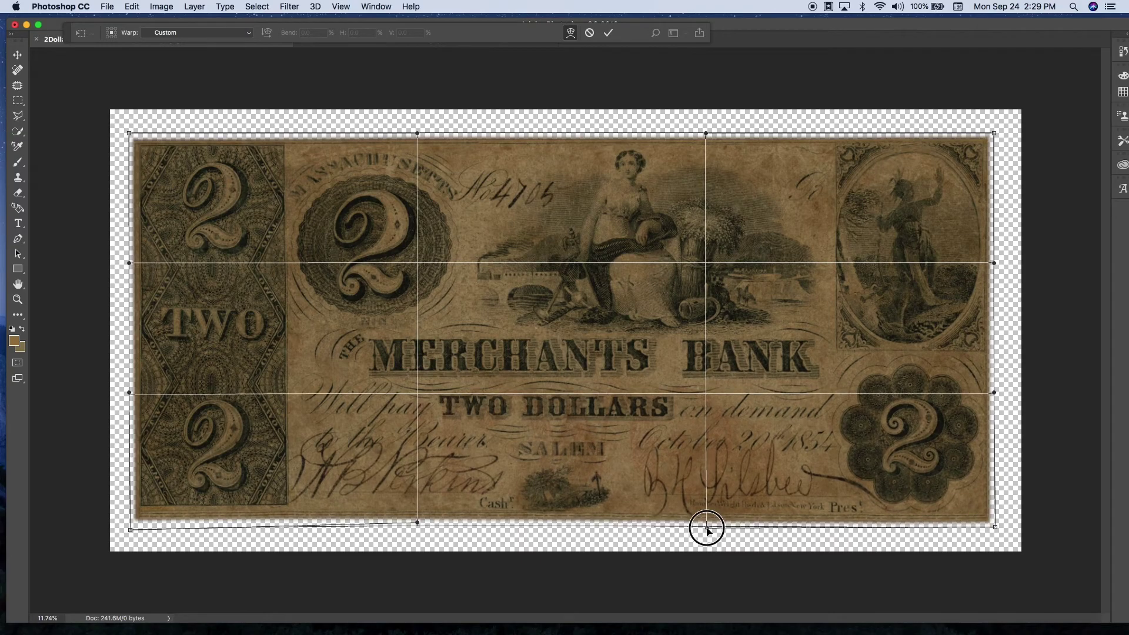
drag(417, 522, 417, 529)
drag(129, 134, 130, 129)
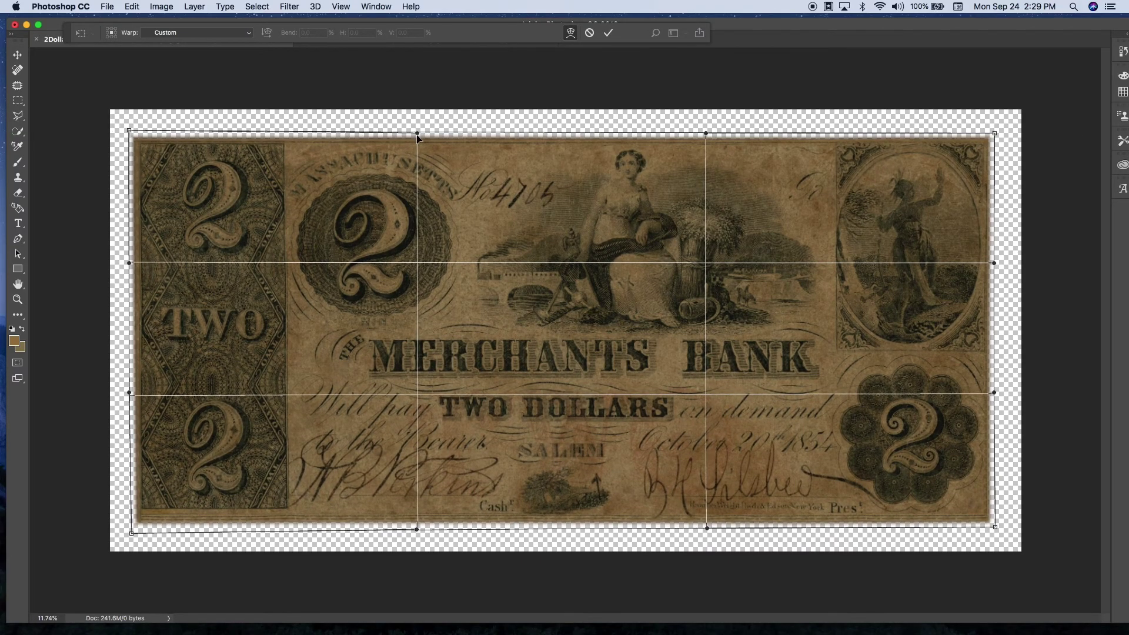
drag(131, 533, 129, 529)
drag(705, 134, 706, 132)
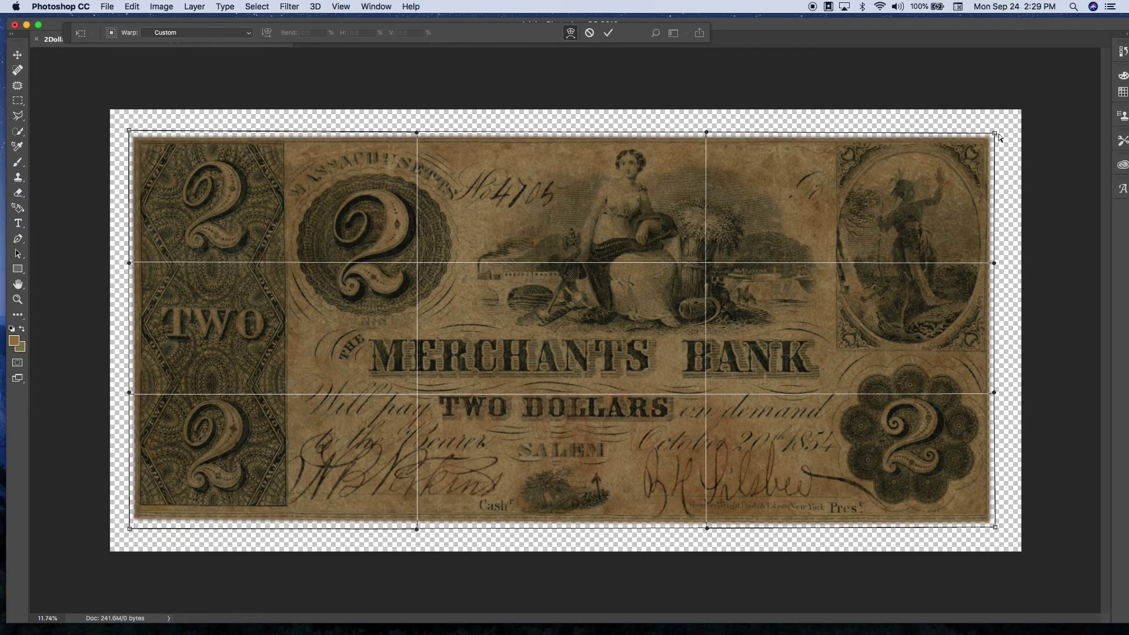
drag(994, 133, 994, 135)
drag(129, 528, 131, 531)
key(Return)
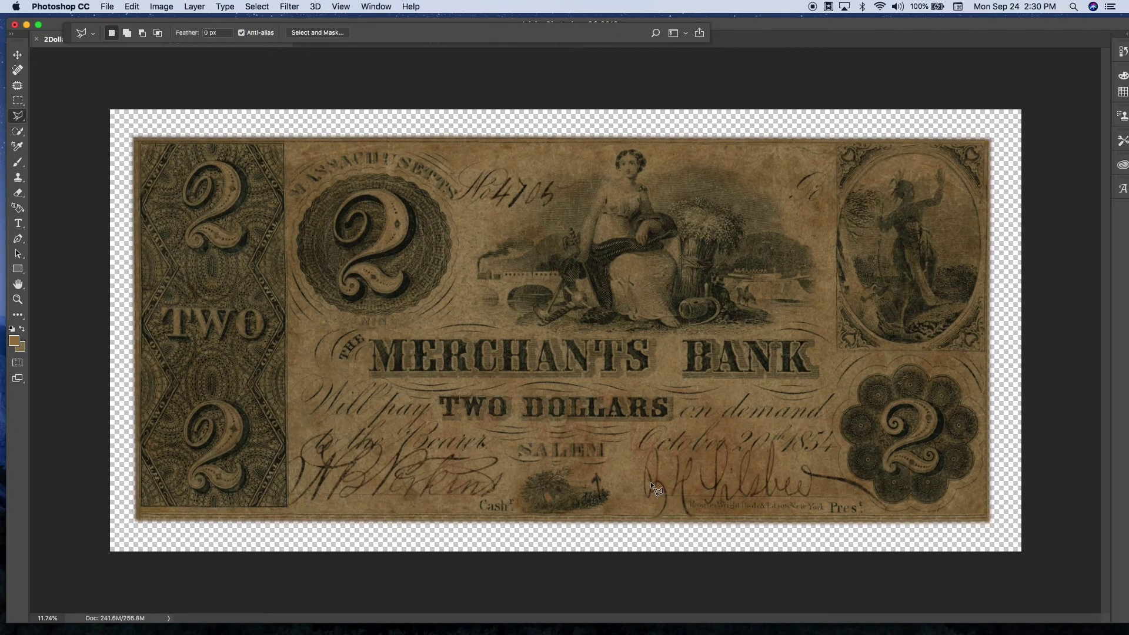
- In Camera Raw, apply auto tone and darken the HSL Yellows luminance to -17
click(290, 7)
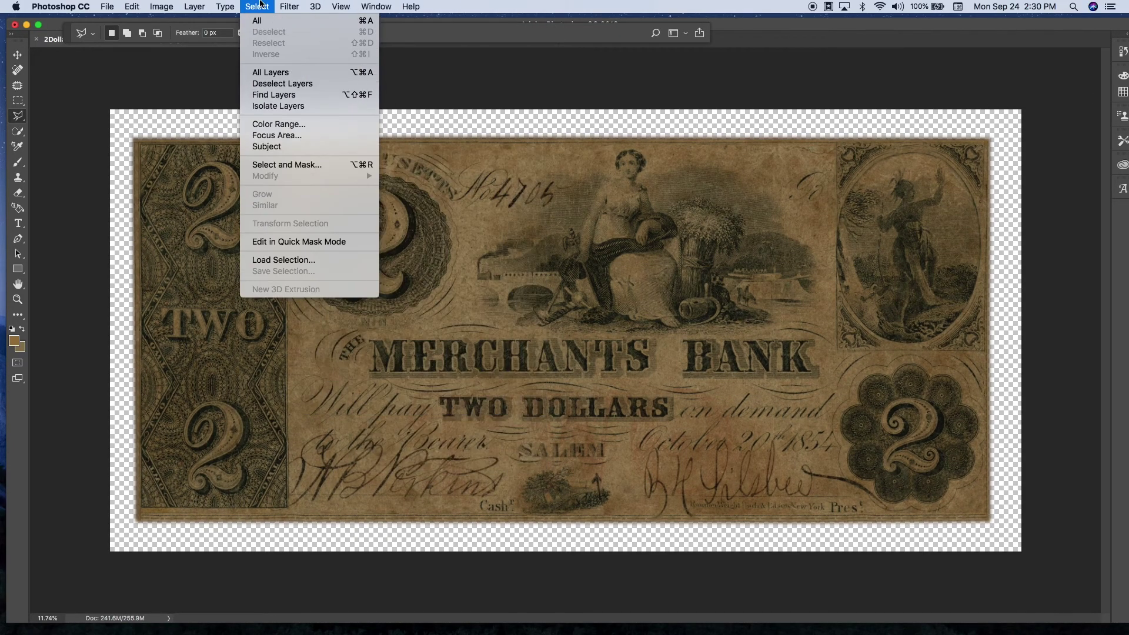
click(312, 57)
click(983, 332)
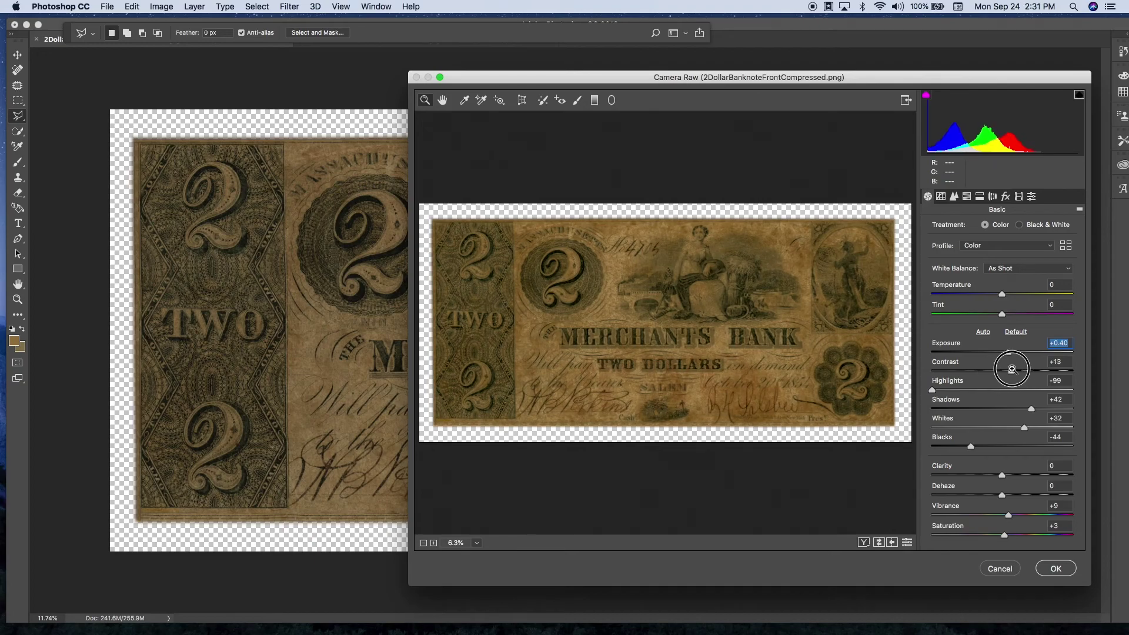
key(super+equal)
key(super+equal)
key(super+equal)
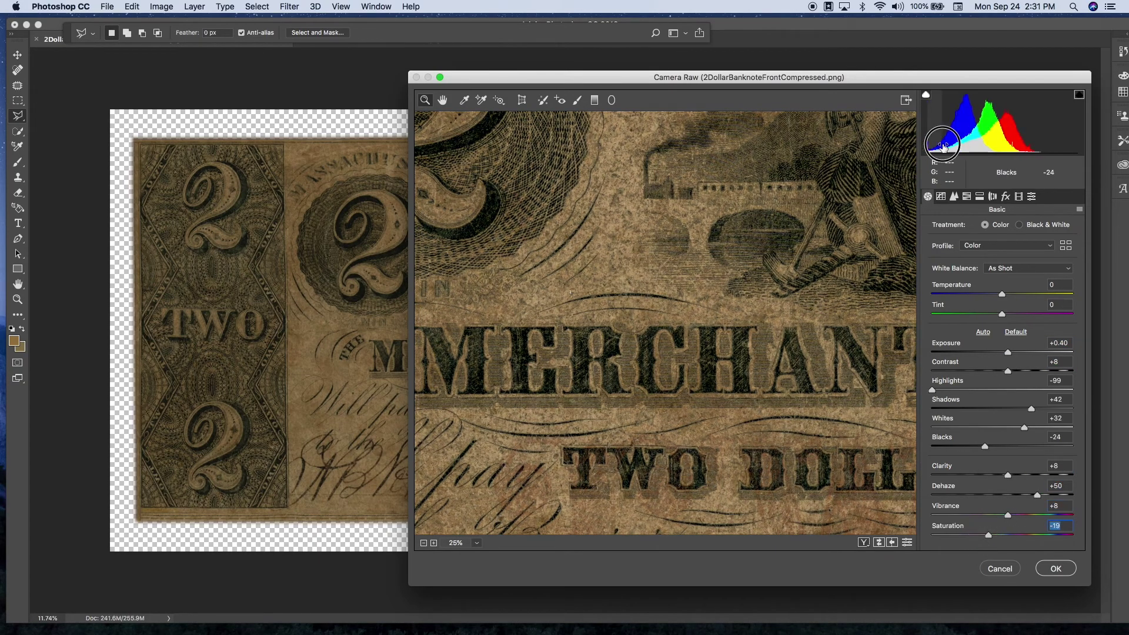
key(super+minus)
drag(943, 147, 1009, 431)
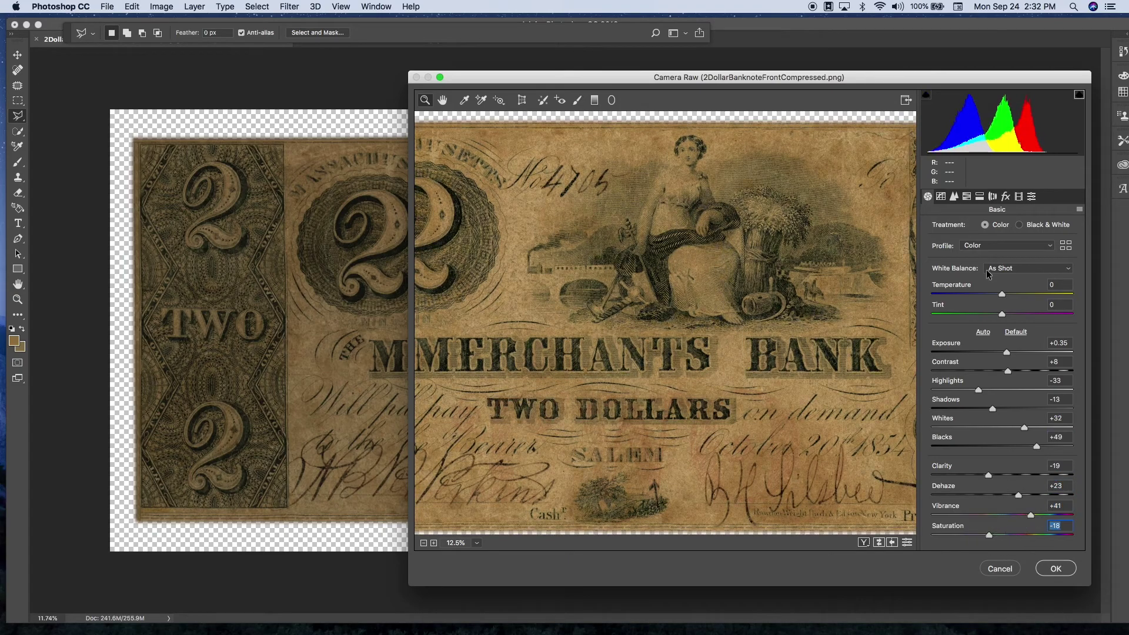
key(super+alt+3)
click(966, 196)
drag(1001, 311, 993, 311)
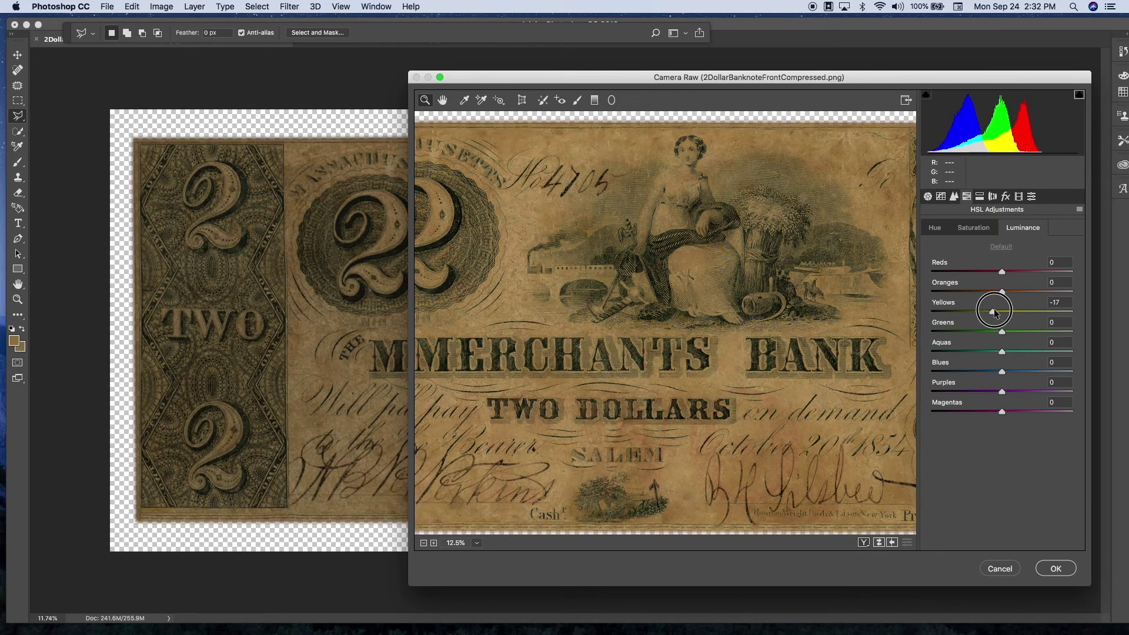
- Shift the Calibration primary hues (Red Hue +29, green, blue) and apply the grade
key(super+alt+5)
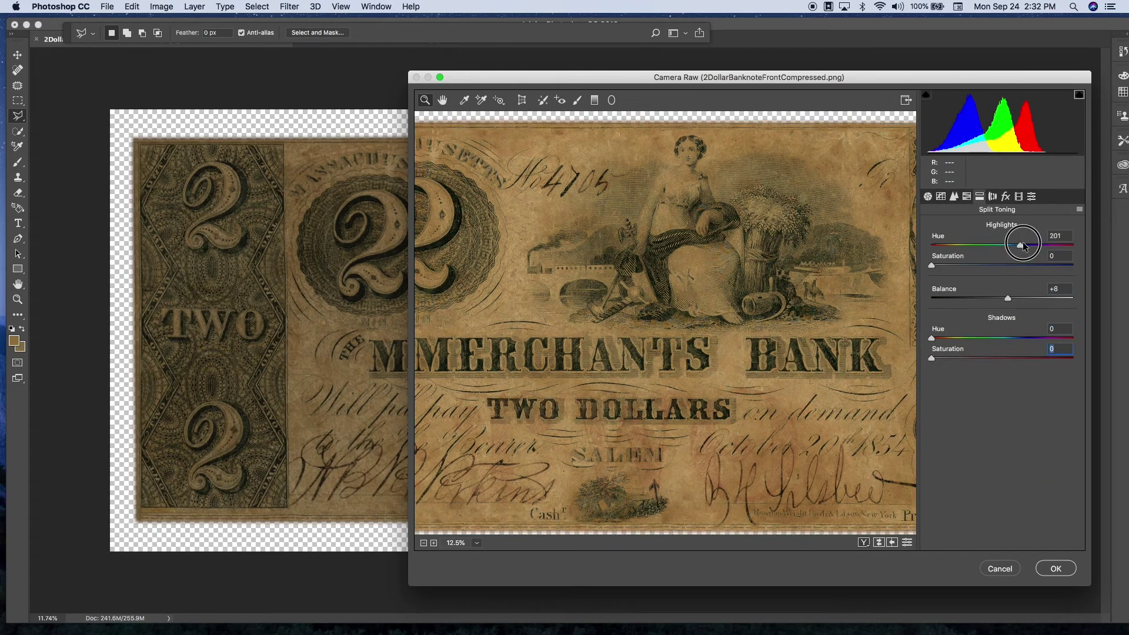
key(super+alt+6)
key(super+alt+7)
key(super+alt+8)
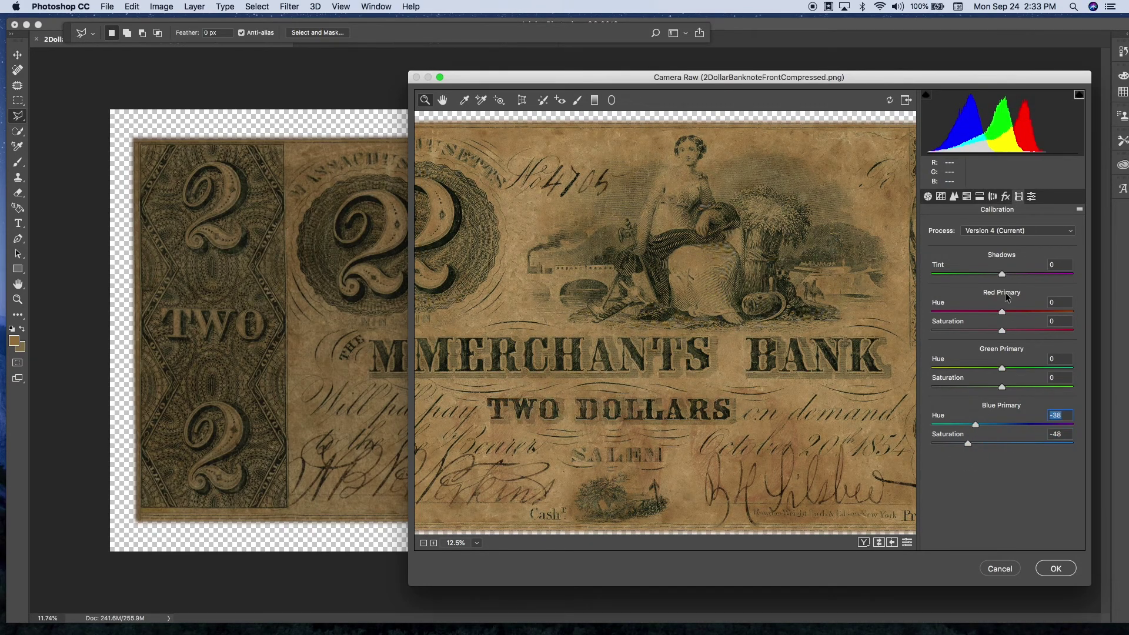
drag(1002, 368, 1011, 368)
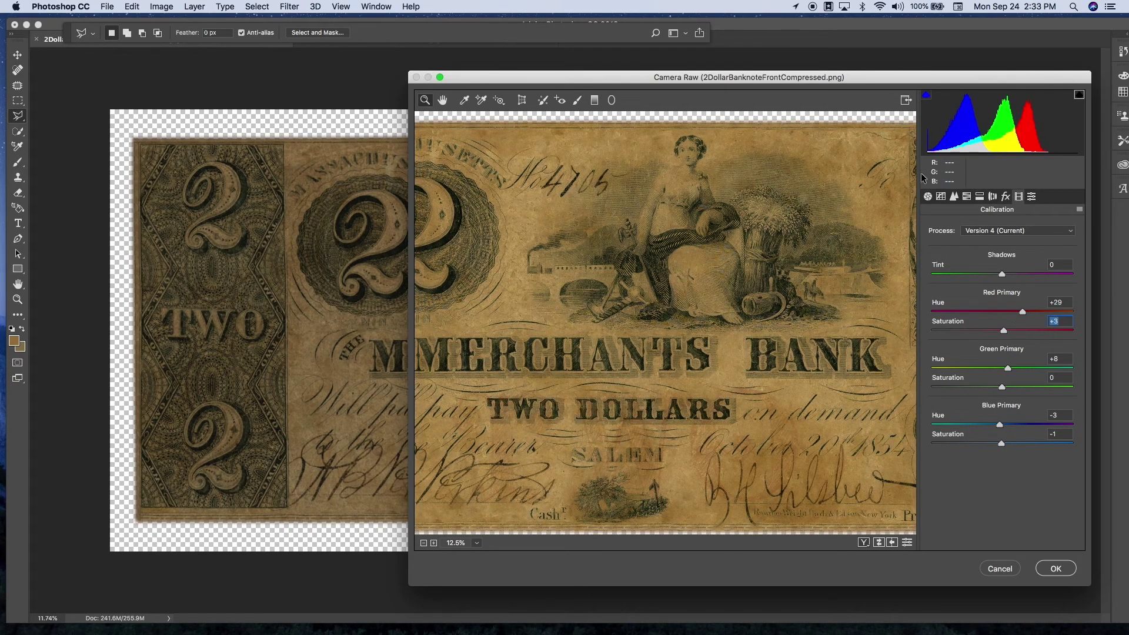
drag(999, 424, 992, 424)
key(super+alt+9)
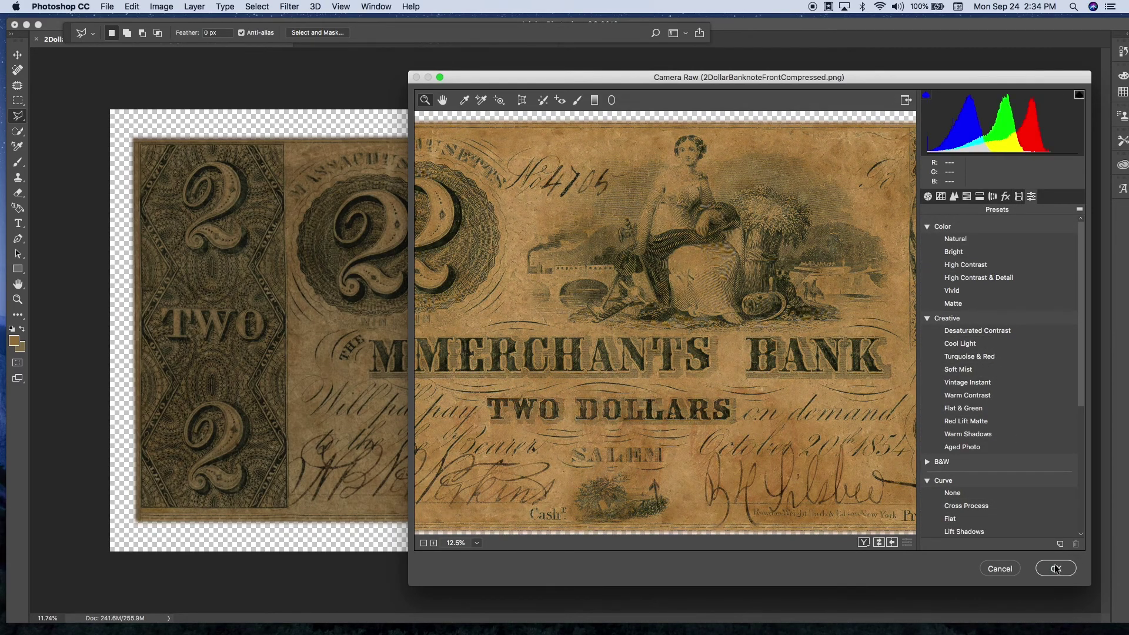
key(Return)
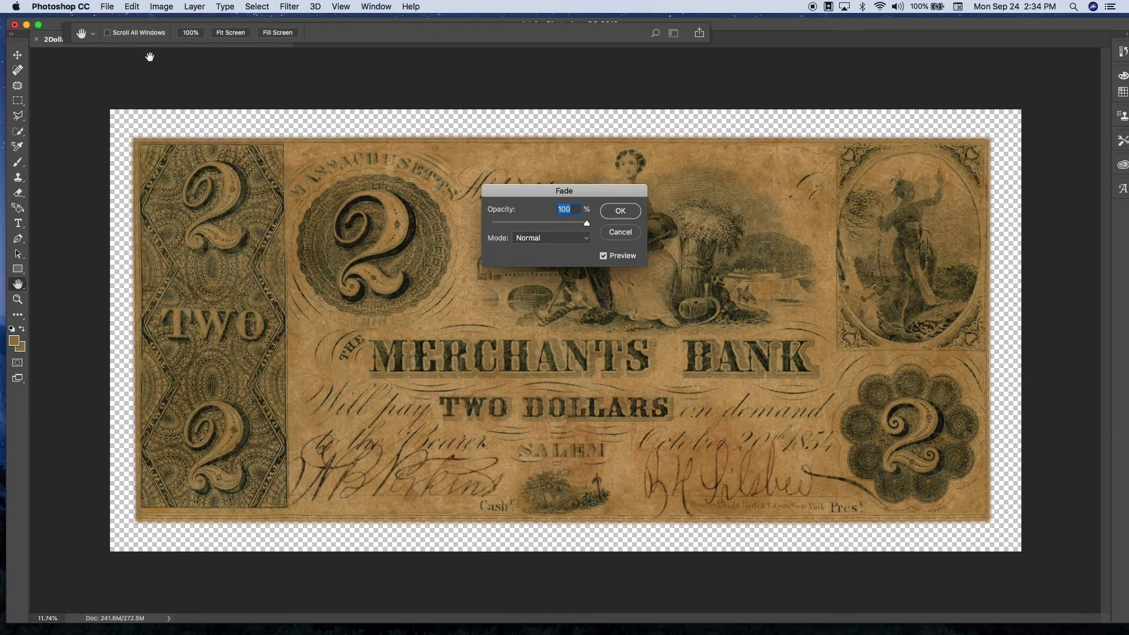
- Apply a Levels adjustment with white input 250 and midtones 0.87
click(160, 7)
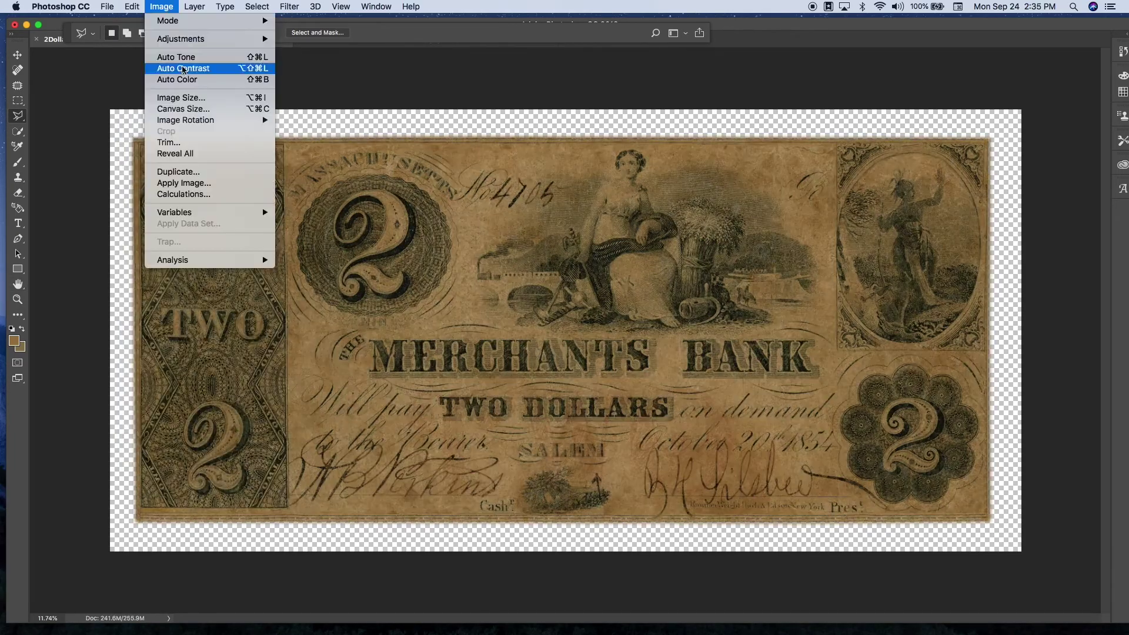
key(super+l)
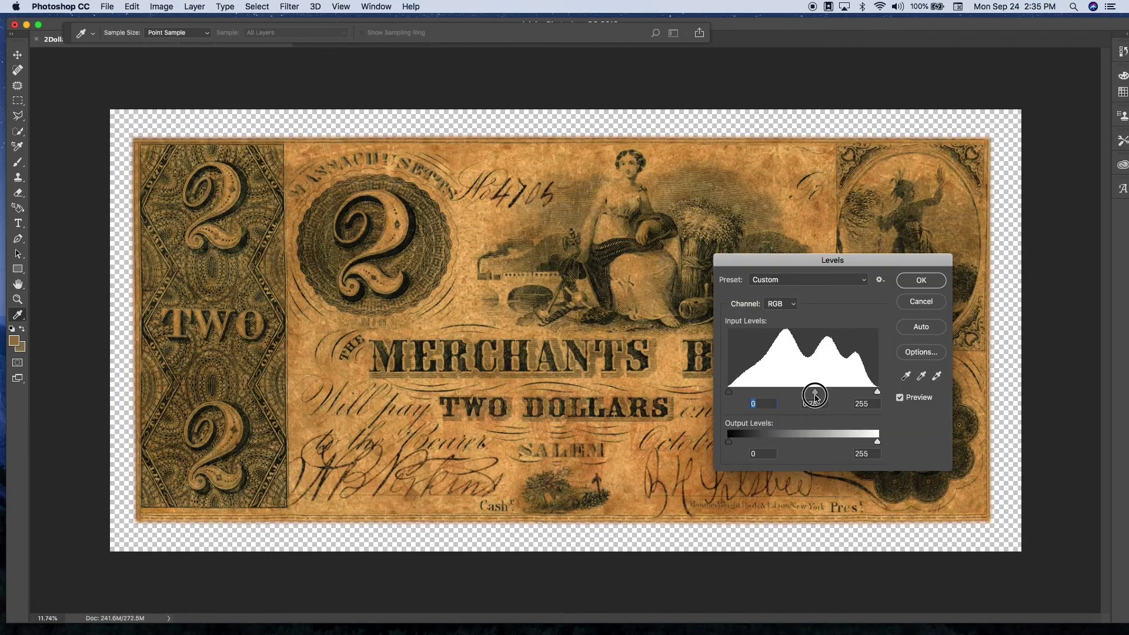
mouse_move(877, 392)
mouse_down()
mouse_move(821, 389)
mouse_move(874, 392)
mouse_up()
drag(819, 391, 808, 391)
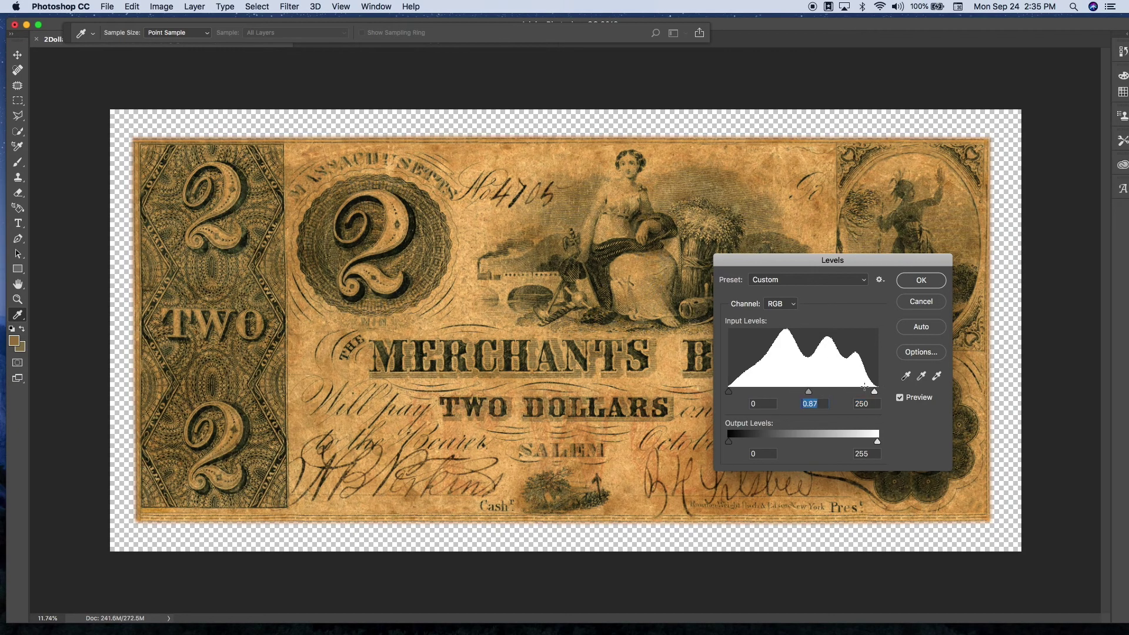
drag(877, 441, 859, 444)
click(908, 281)
- Try a second Camera Raw grade with a cooler Temperature and lower Contrast, then undo it
key(shift+super+a)
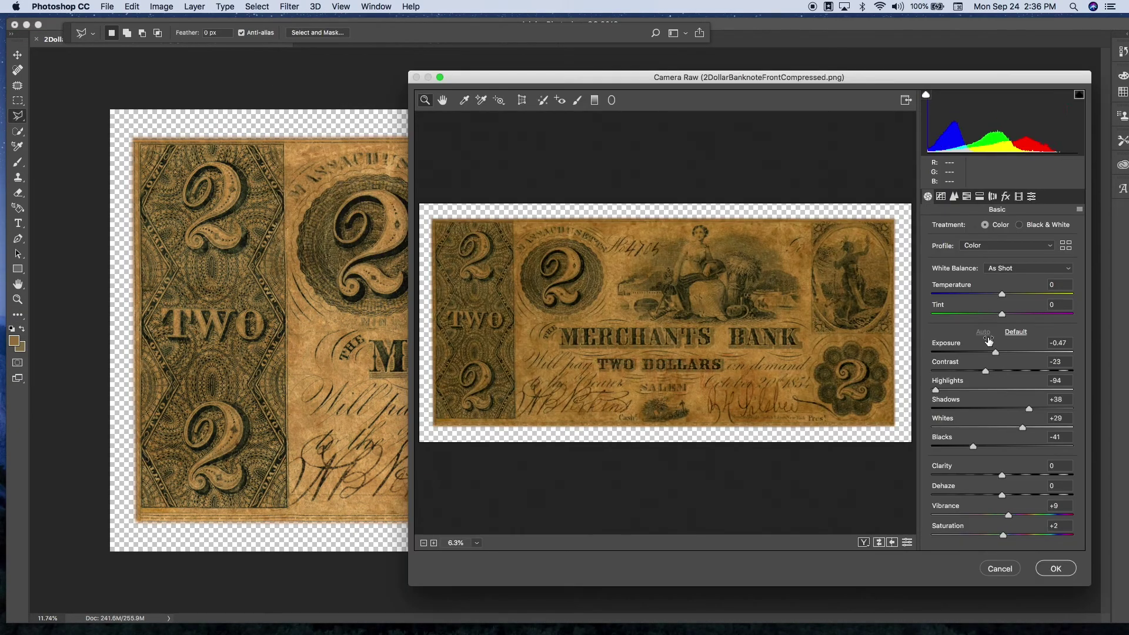
click(982, 332)
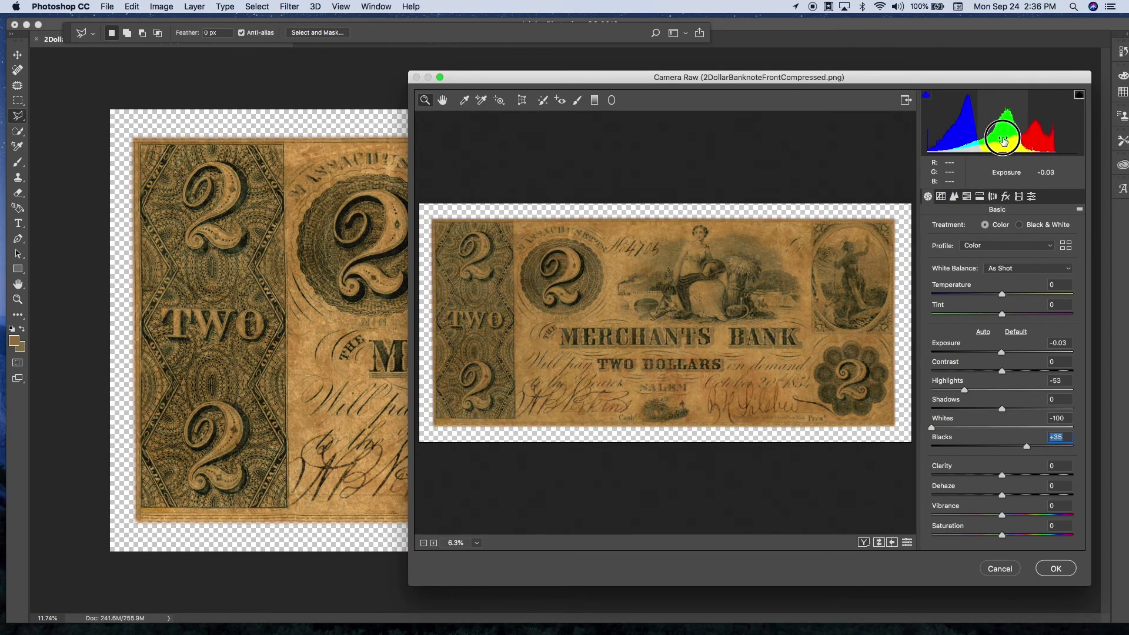
click(680, 394)
scroll(680, 395, down, 5)
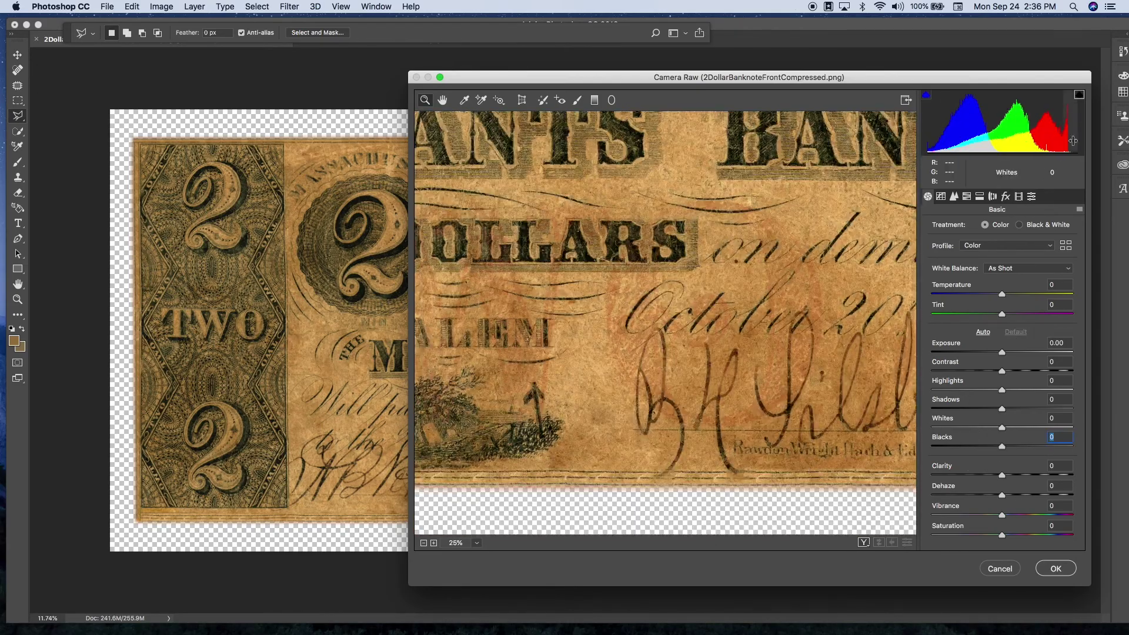
click(1016, 332)
click(1001, 292)
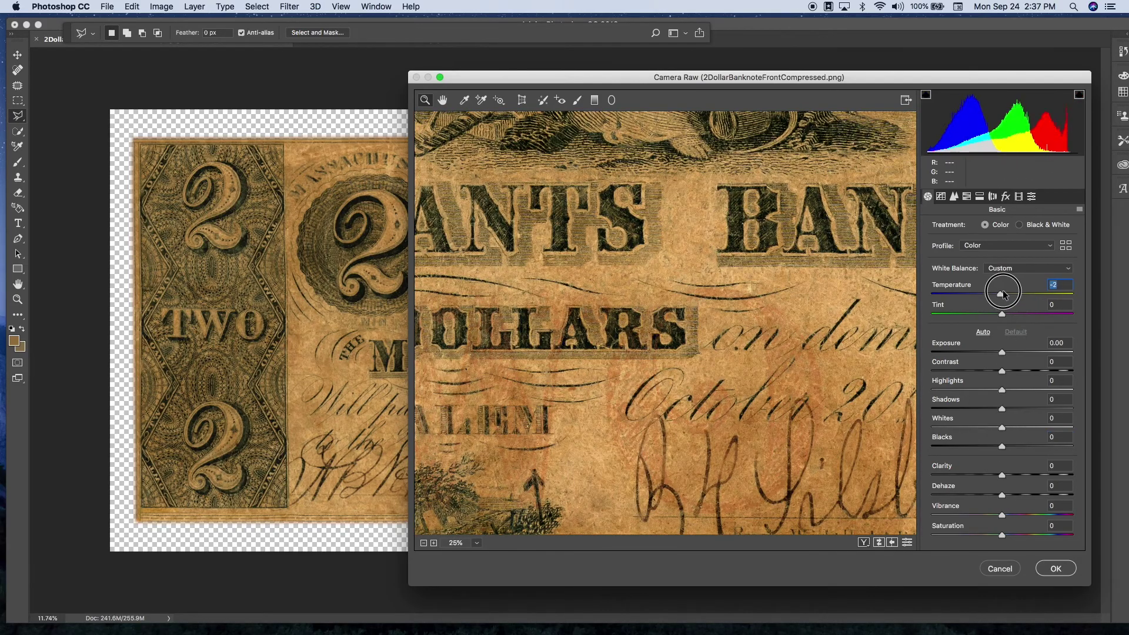
drag(1028, 376, 1004, 372)
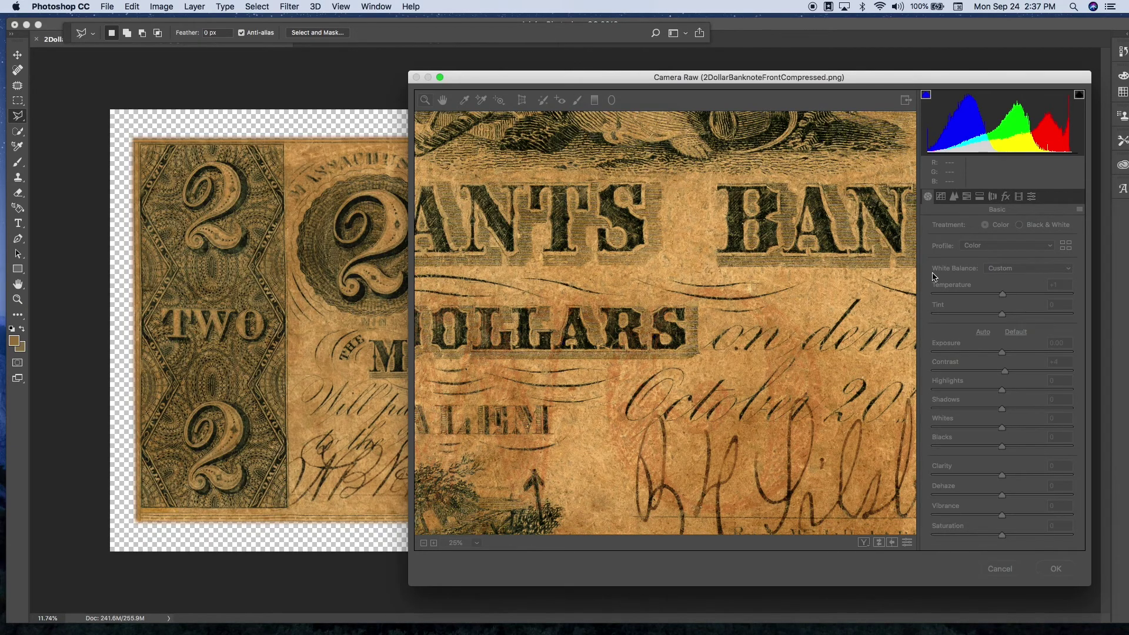
click(1056, 569)
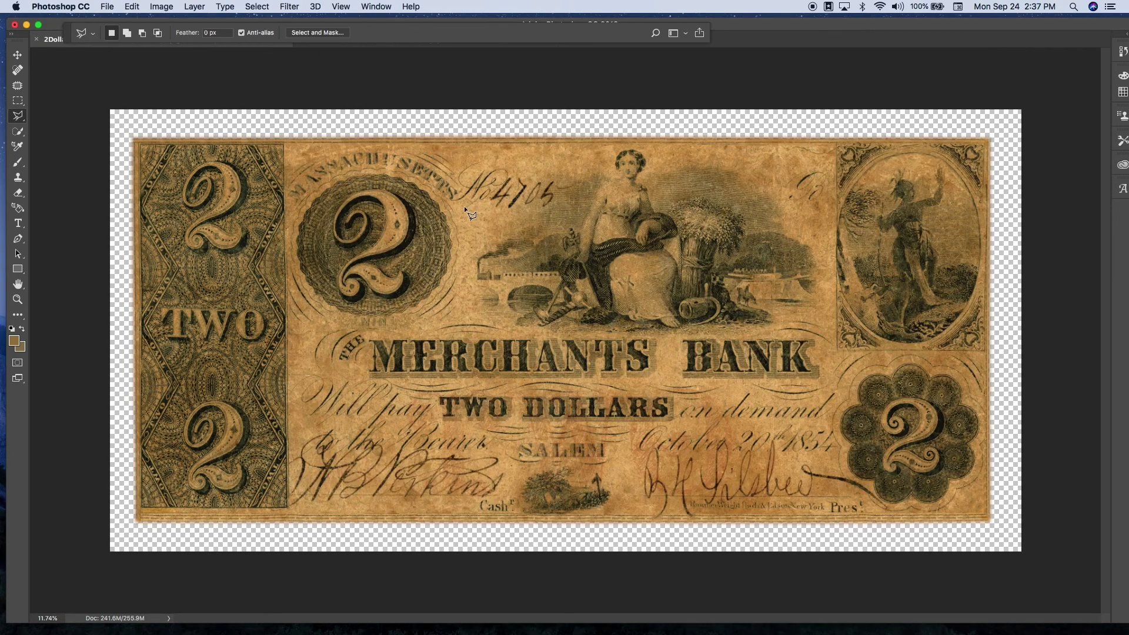
click(132, 7)
- Brighten the banknote with two Levels passes, lowering the white input level
key(ctrl+l)
drag(876, 391, 801, 390)
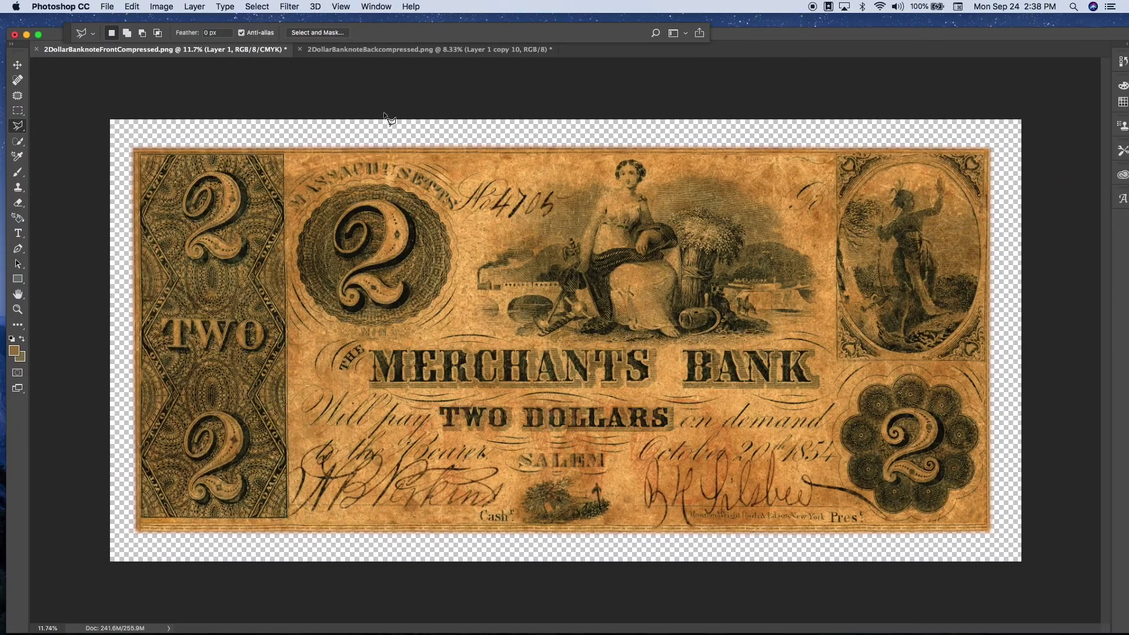
key(ctrl+l)
drag(795, 391, 805, 391)
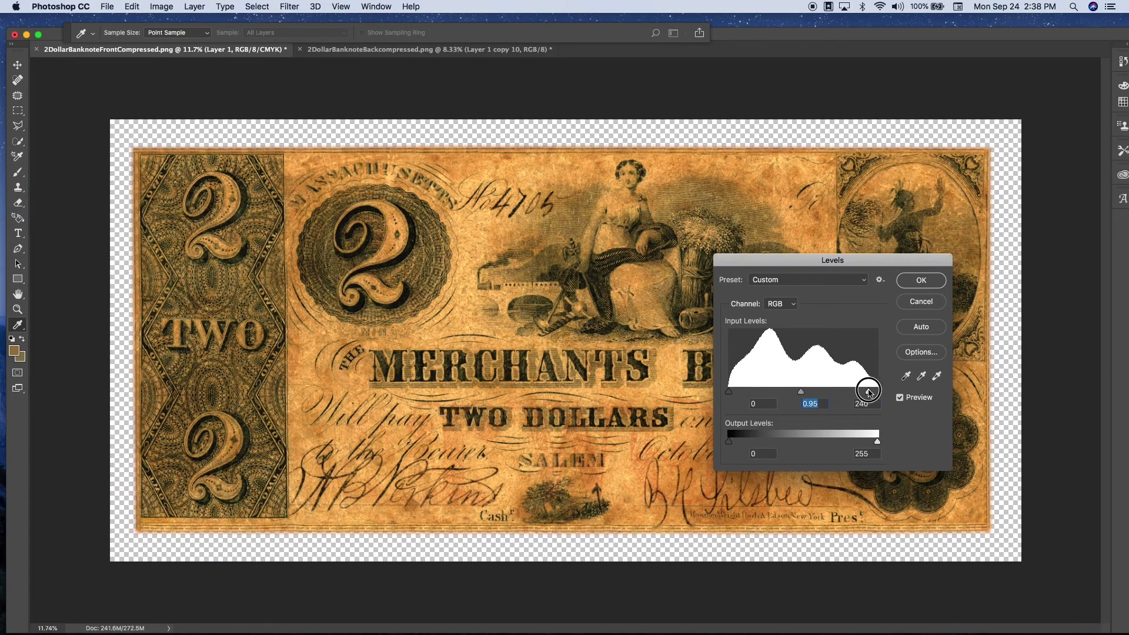
drag(876, 390, 869, 390)
click(922, 66)
- Sharpen the banknote with Smart Sharpen at Amount 209% and Radius 1 px
click(289, 6)
click(484, 259)
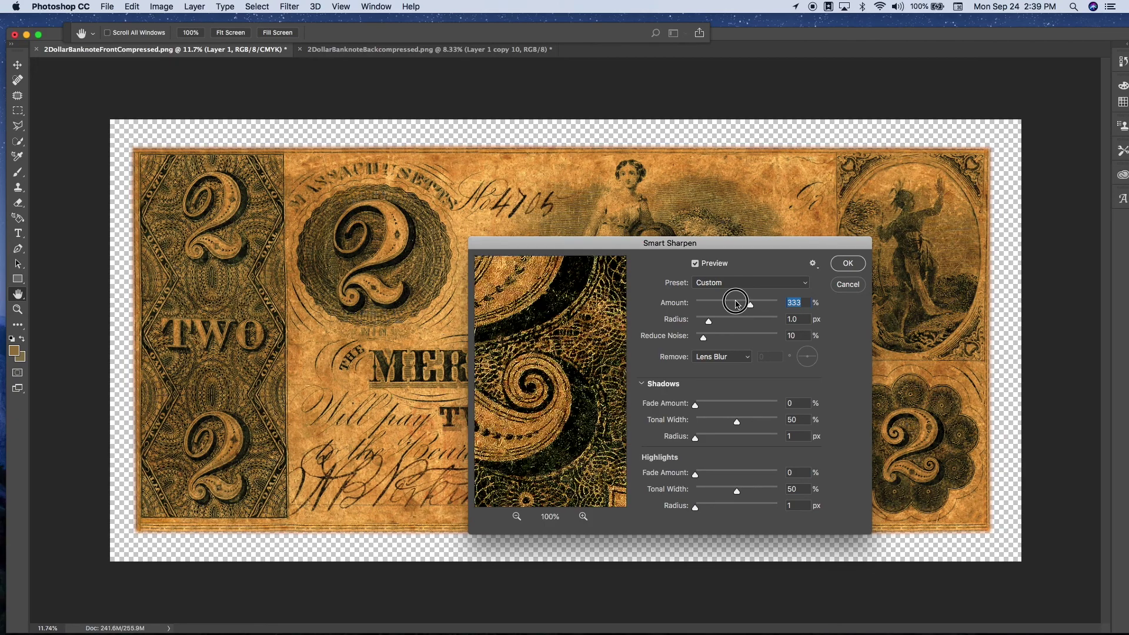
text(209)
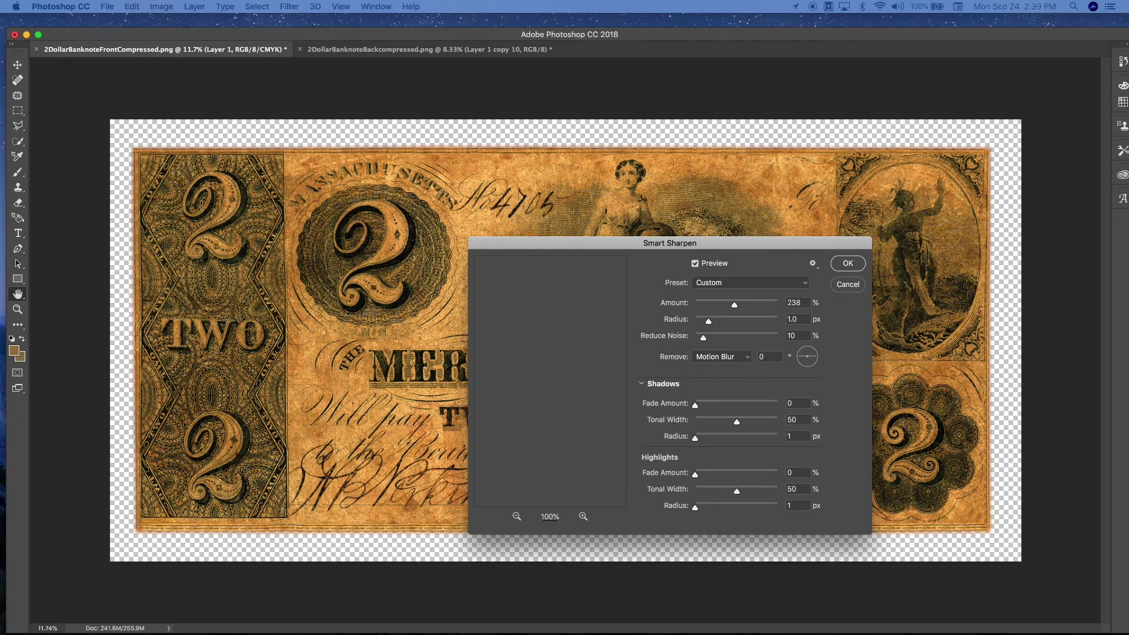
right_click(443, 616)
click(450, 578)
drag(730, 305, 733, 305)
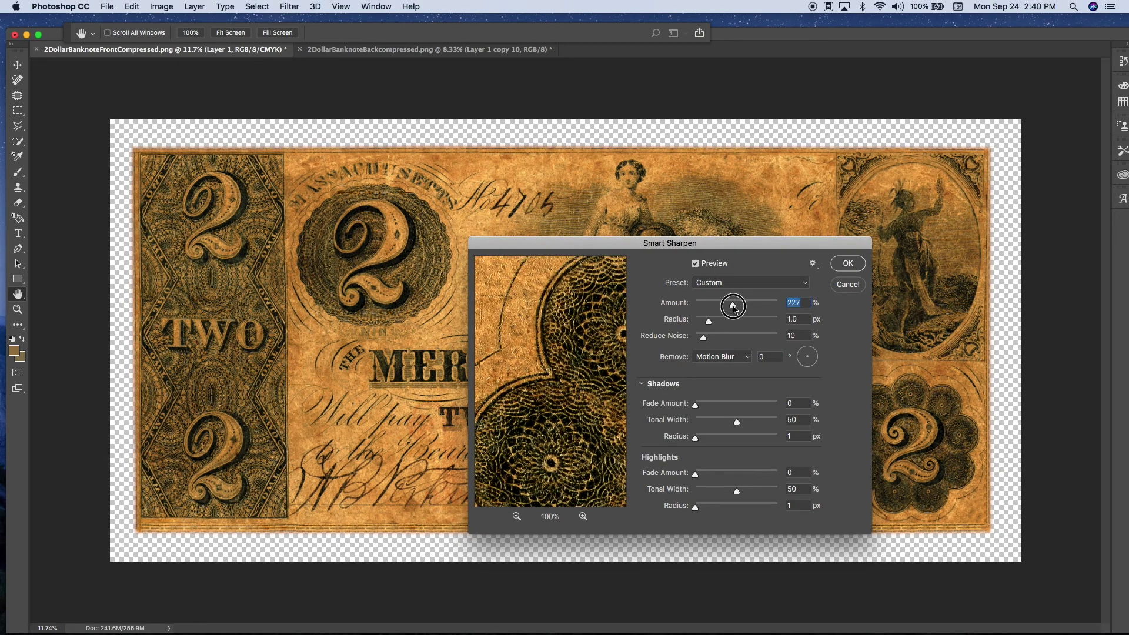
click(517, 516)
key(ctrl+z)
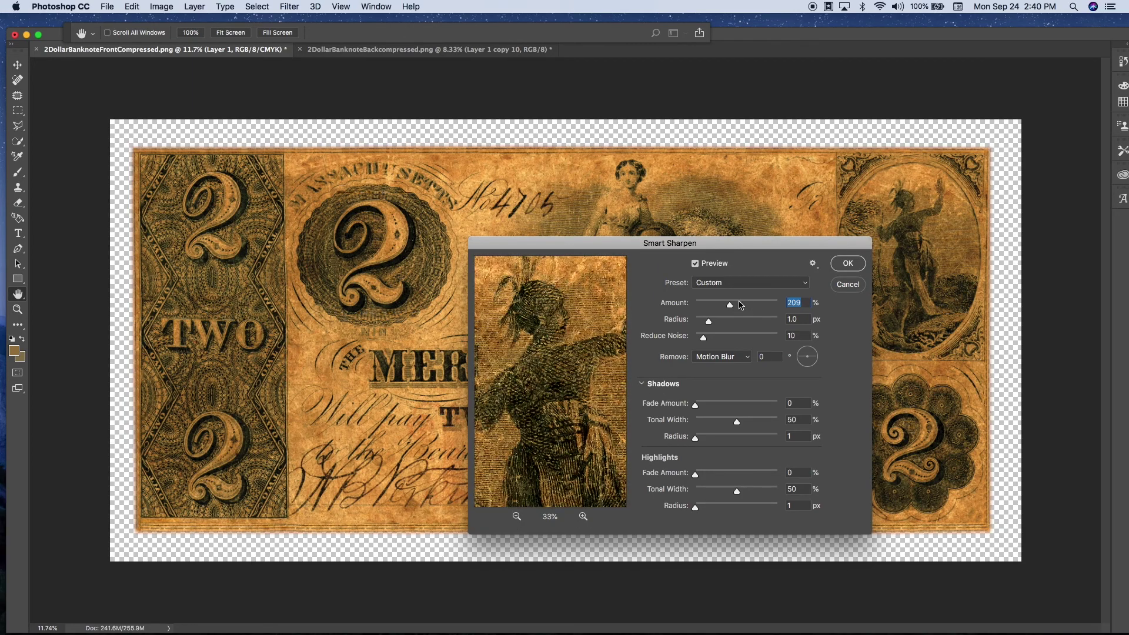
click(839, 262)
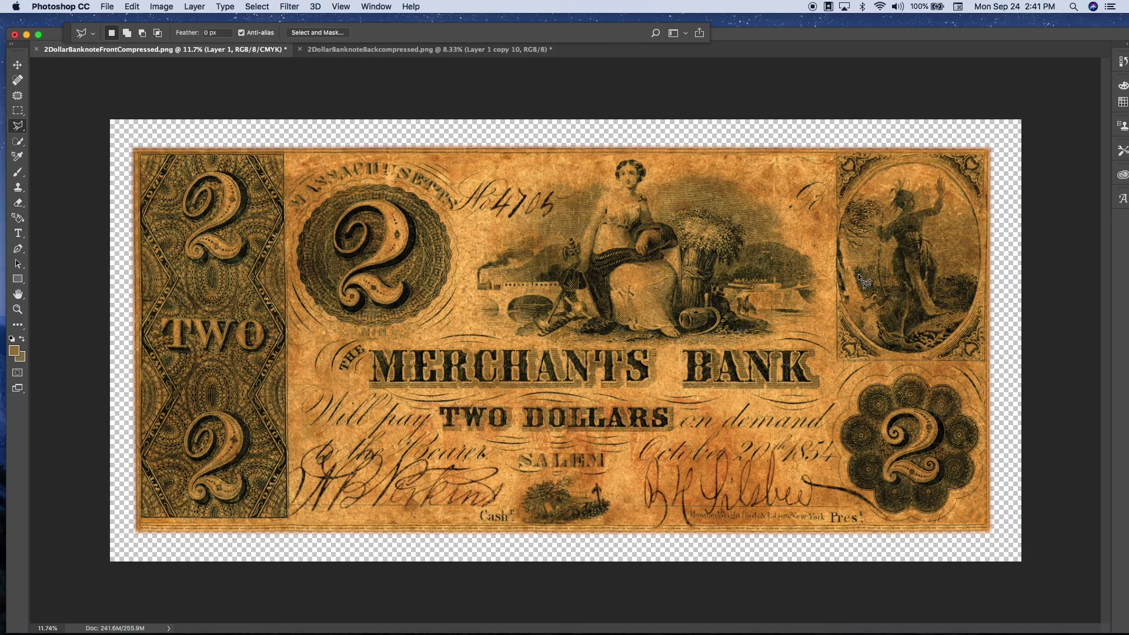
- Heal the blemish near the banknote's top edge with the Spot Healing Brush
scroll(680, 227, up, 5)
key(j)
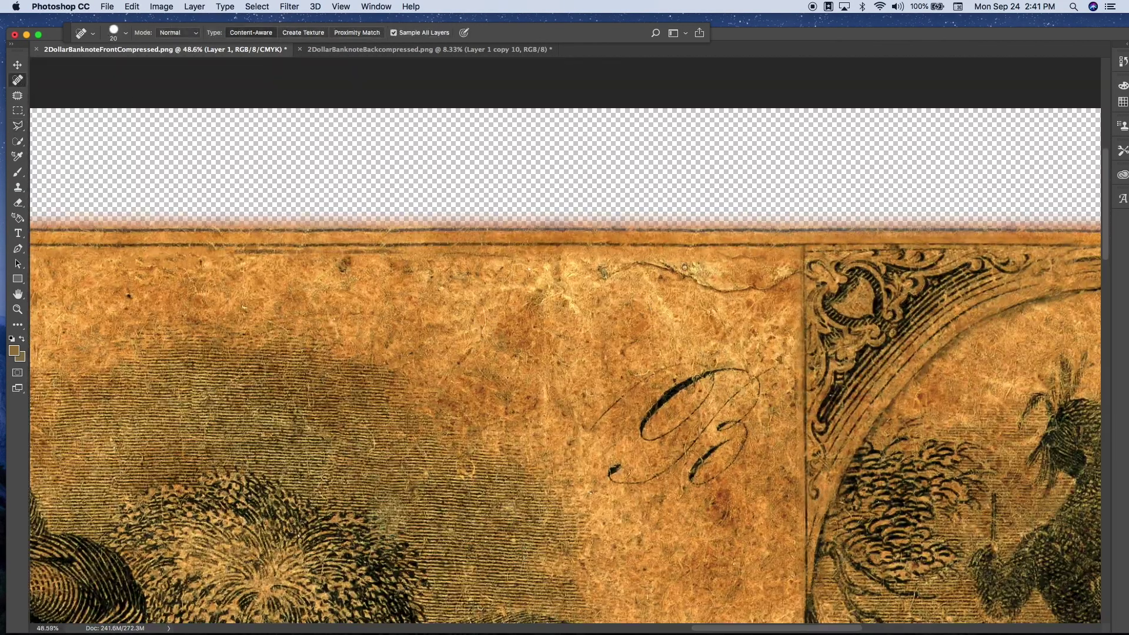
drag(599, 262, 797, 272)
- Pan around the note to inspect the repair, then fit the whole banknote in view
scroll(544, 347, up, 2)
scroll(545, 347, down, 5)
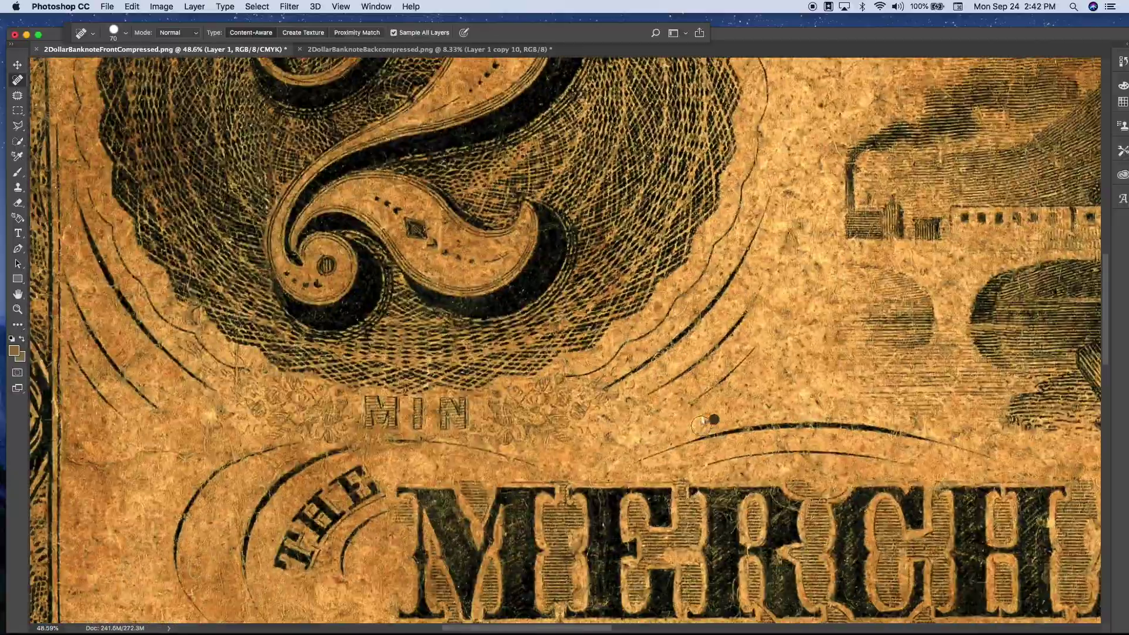
scroll(564, 341, down, 5)
scroll(588, 335, down, 5)
scroll(620, 324, down, 3)
scroll(620, 324, right, 5)
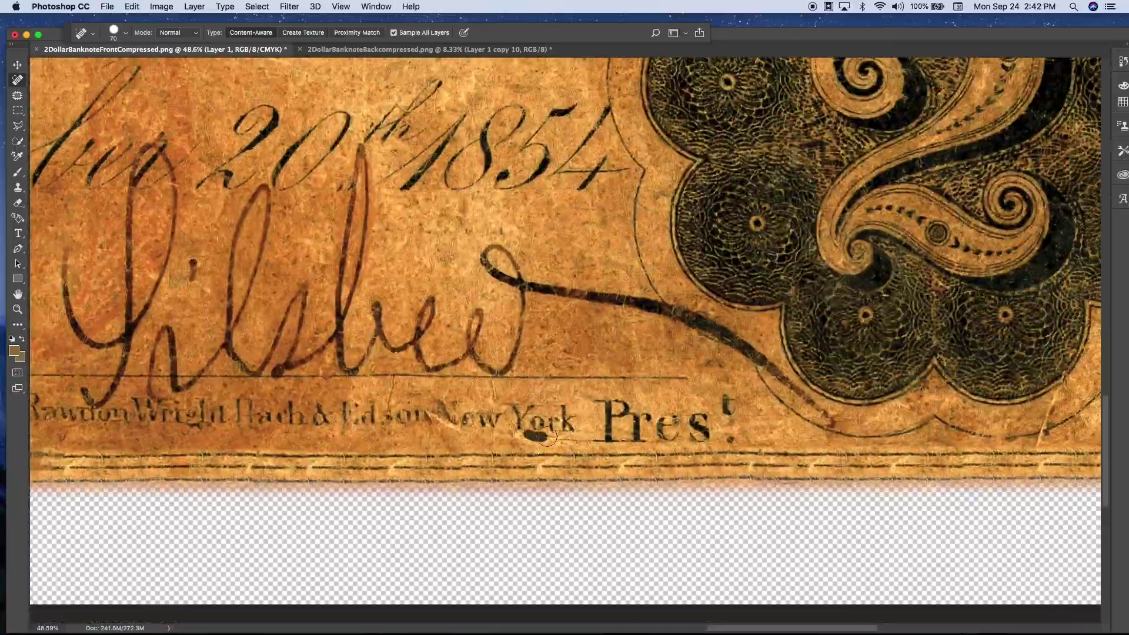
scroll(620, 324, up, 3)
scroll(621, 324, down, 3)
scroll(620, 324, down, 2)
scroll(538, 529, up, 2)
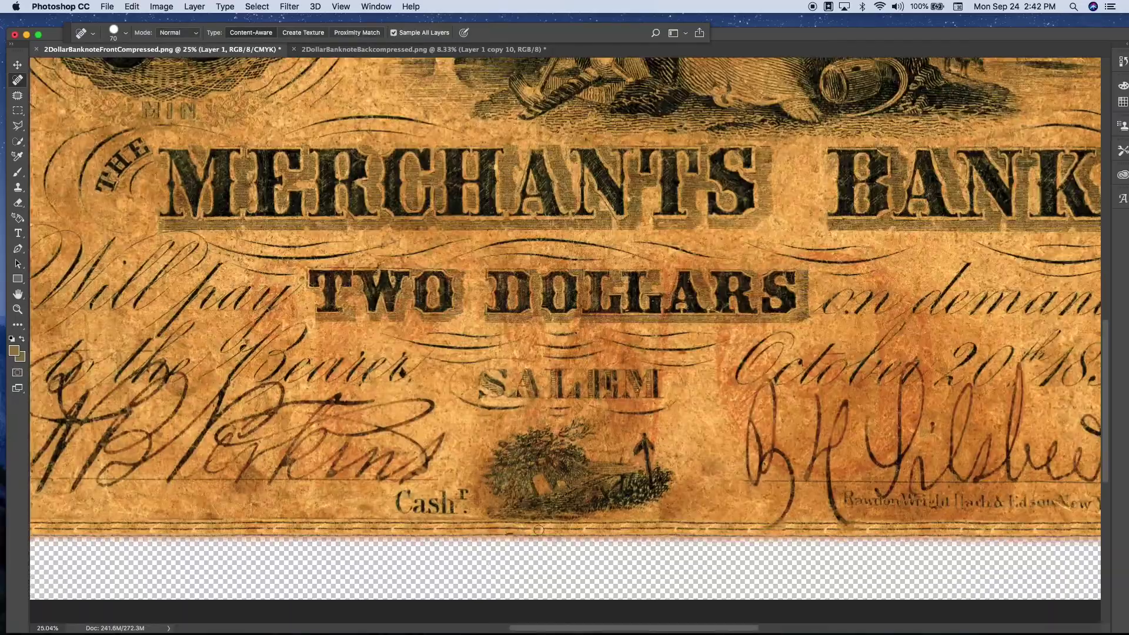
scroll(316, 531, left, 5)
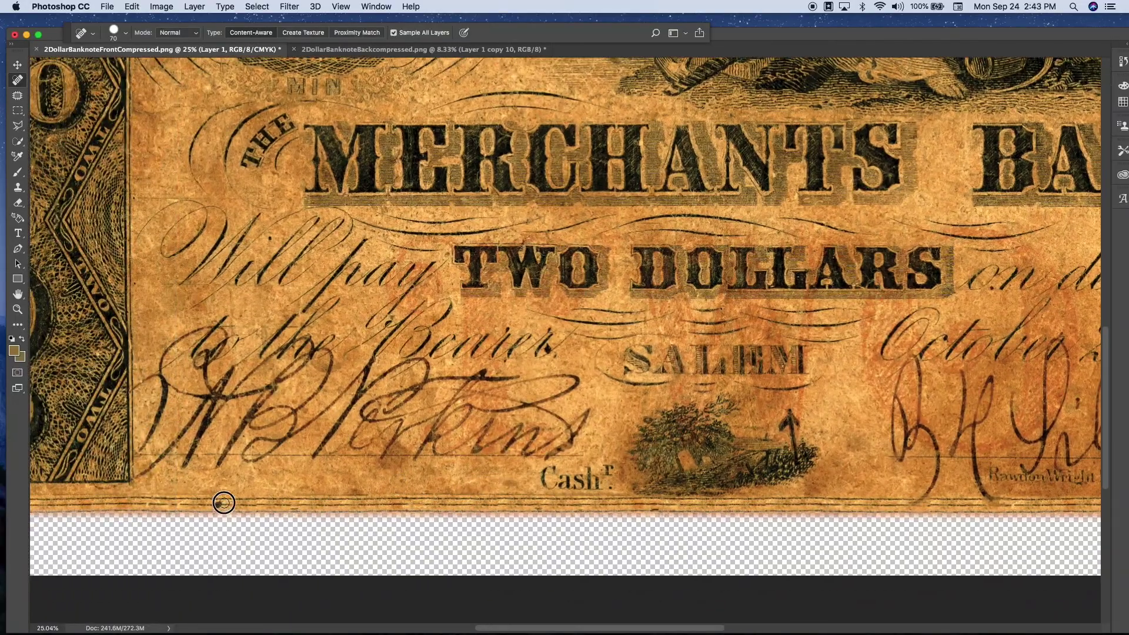
scroll(245, 441, down, 1)
scroll(412, 382, up, 3)
scroll(588, 377, up, 2)
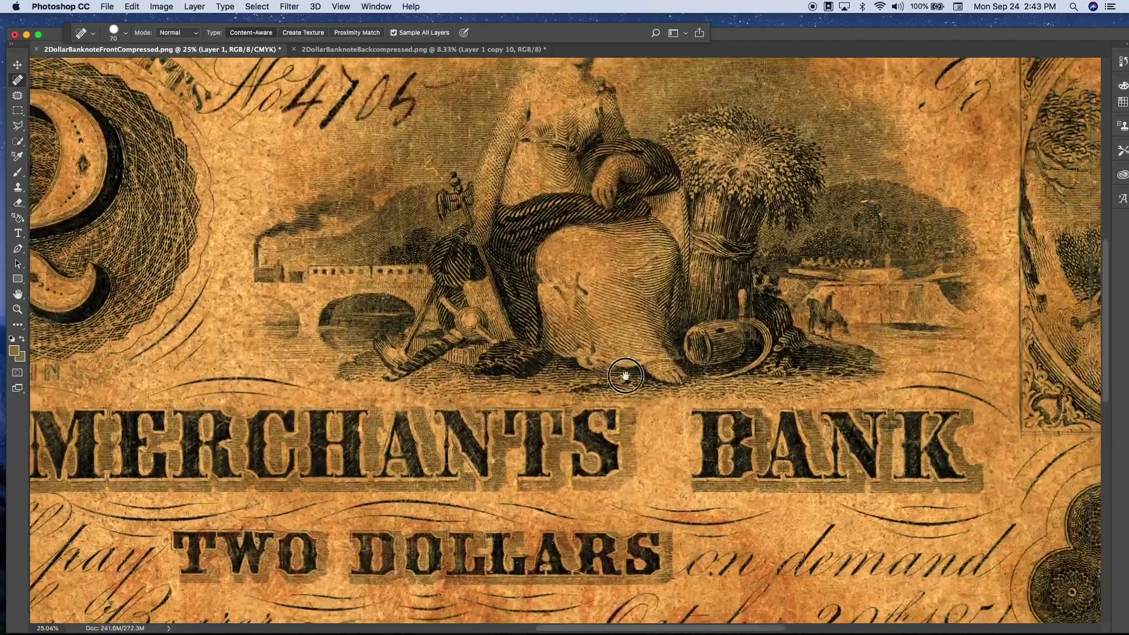
scroll(535, 386, up, 5)
key(super+0)
- In Camera Raw, raise a Basic slider and darken the Reds luminance in HSL
key(super+shift+a)
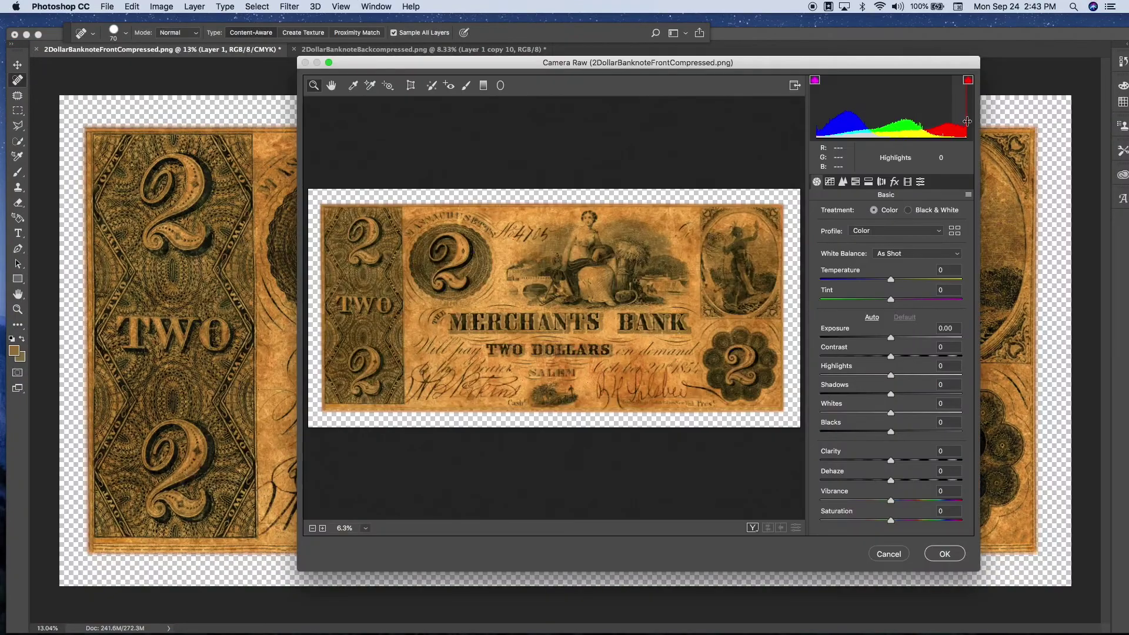
drag(835, 126, 911, 128)
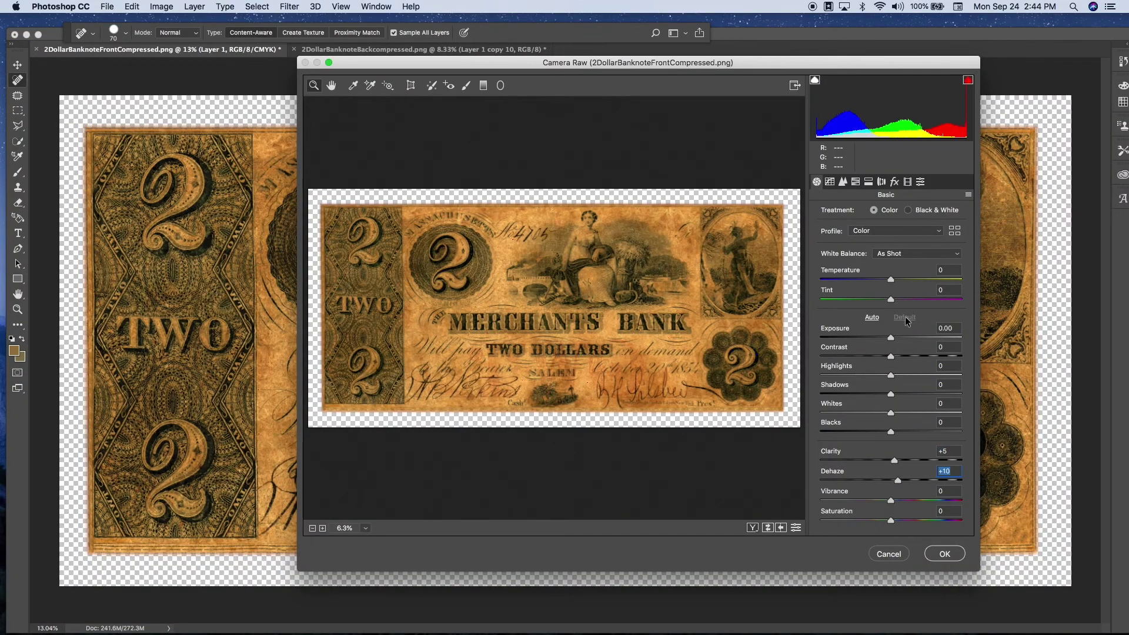
click(855, 181)
drag(890, 257, 869, 257)
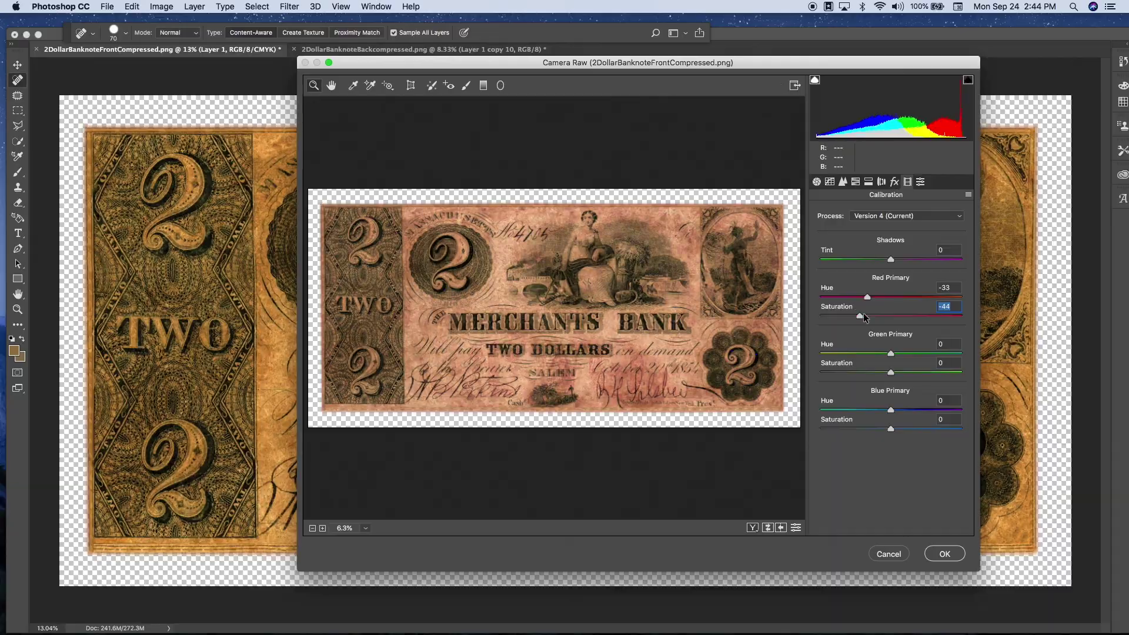